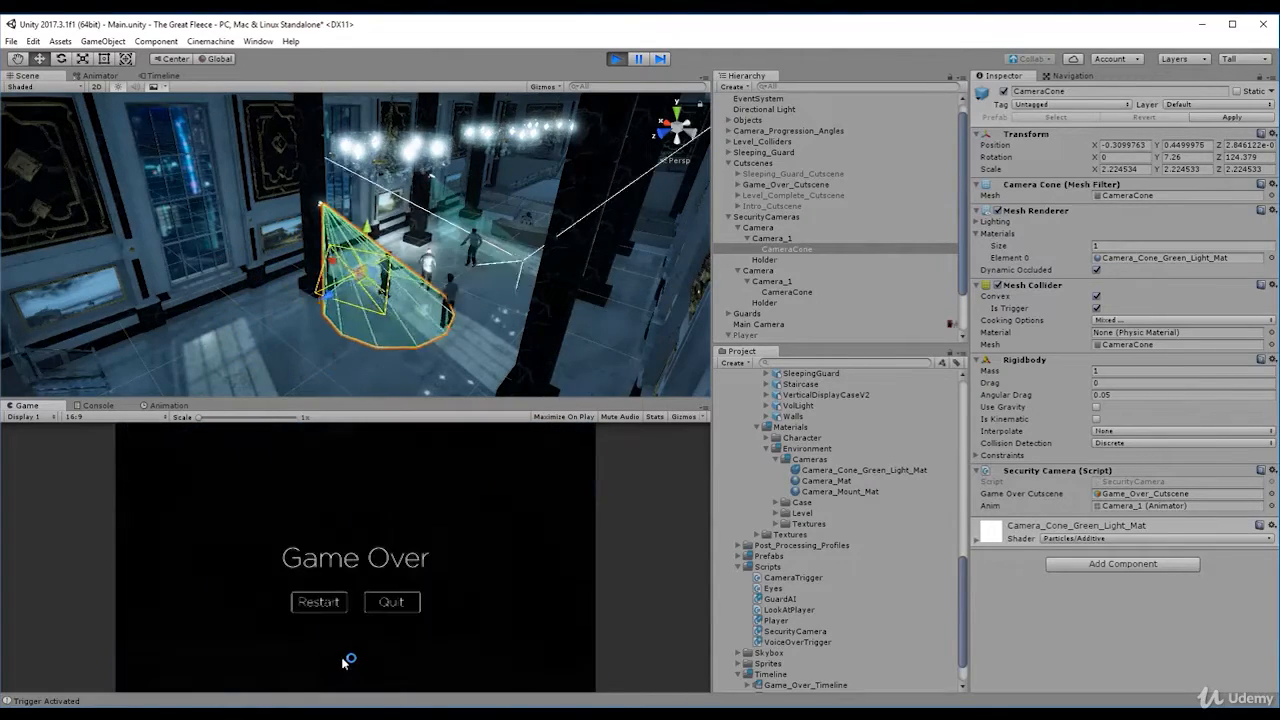
Restart the game in play mode and bring the guard's desk into view in the scene.
{"action": "left_click", "coordinate": [616, 60]}
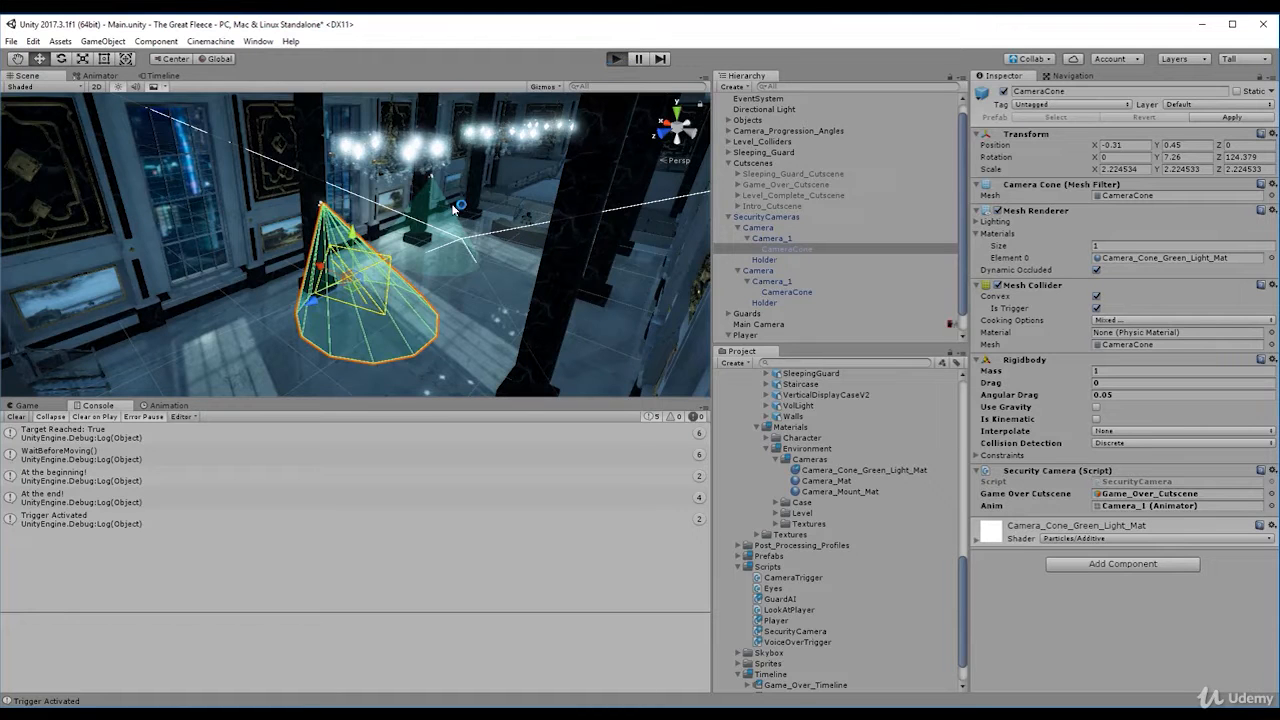
{"action": "key", "text": "ctrl+p"}
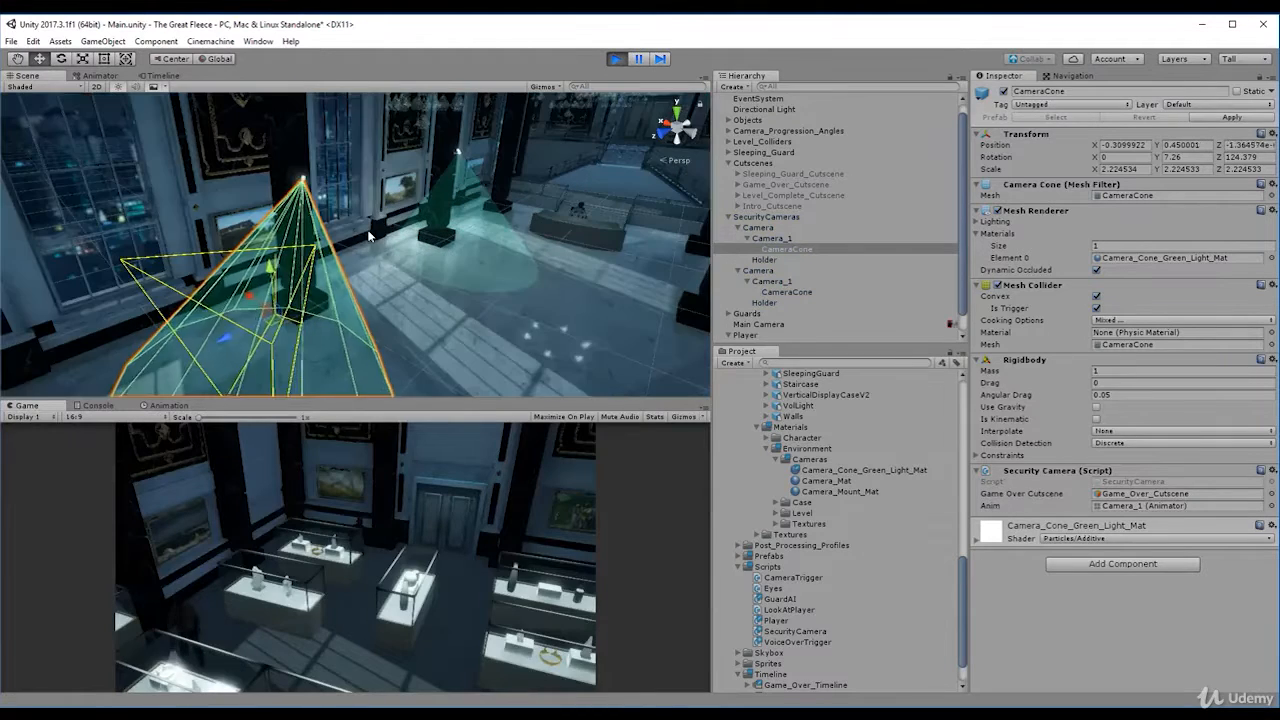
{"action": "right_click_drag", "start_coordinate": [445, 272], "coordinate": [490, 282]}
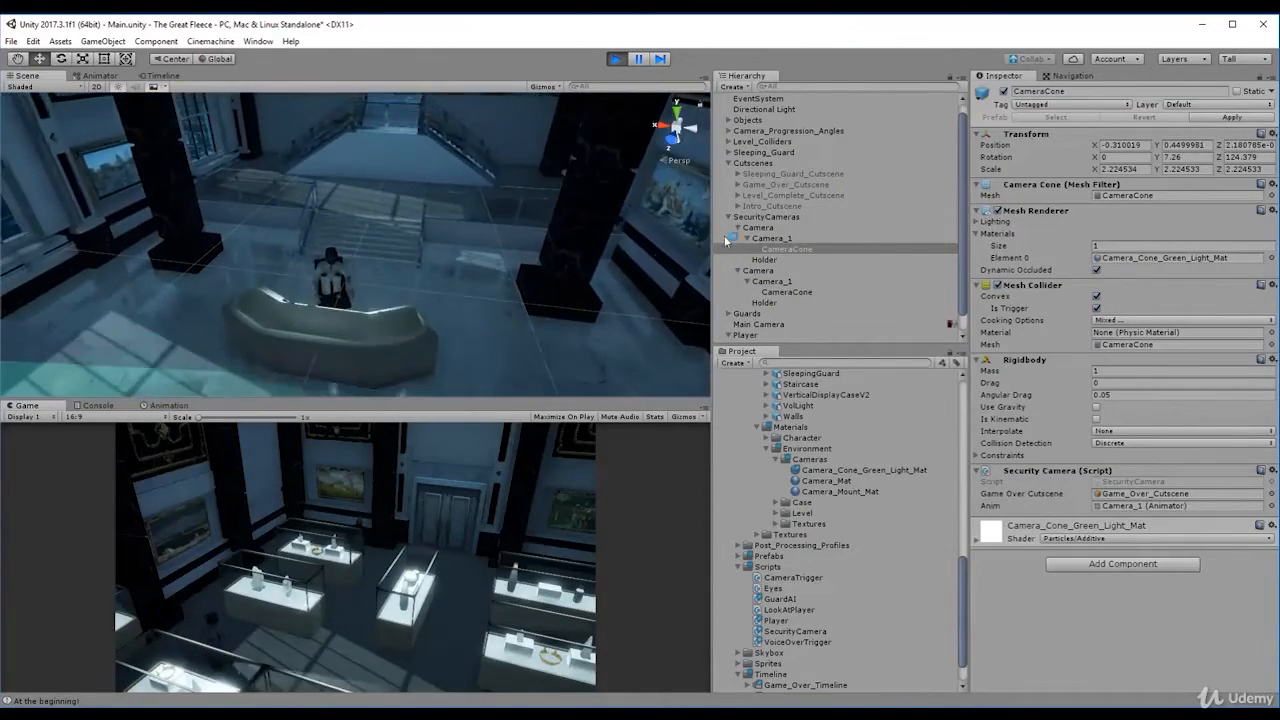
Collapse the SecurityCameras and Cutscenes groups in the hierarchy and select Level_Colliders.
{"action": "left_click", "coordinate": [773, 219]}
{"action": "key", "text": "Left"}
{"action": "key", "text": "Up"}
{"action": "key", "text": "Up"}
{"action": "key", "text": "Up"}
{"action": "key", "text": "Up"}
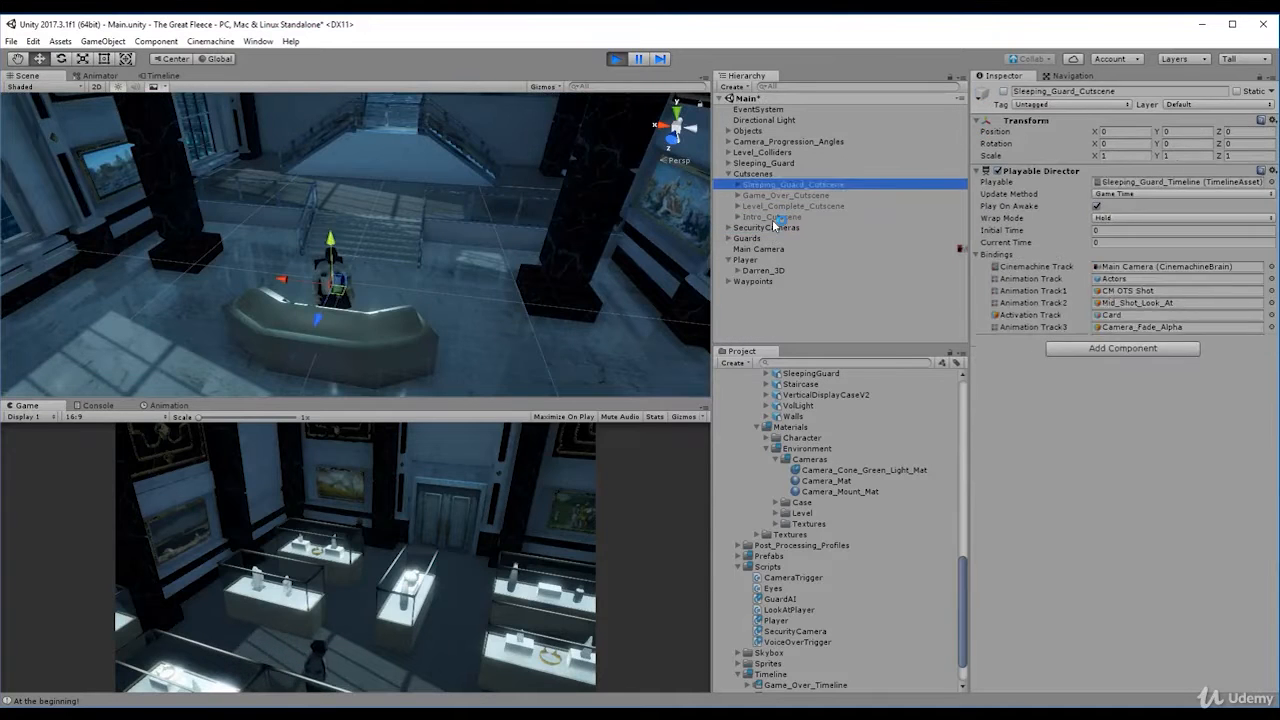
{"action": "key", "text": "Up"}
{"action": "key", "text": "Up"}
{"action": "key", "text": "Down"}
{"action": "key", "text": "Left"}
{"action": "key", "text": "Up"}
{"action": "key", "text": "Up"}
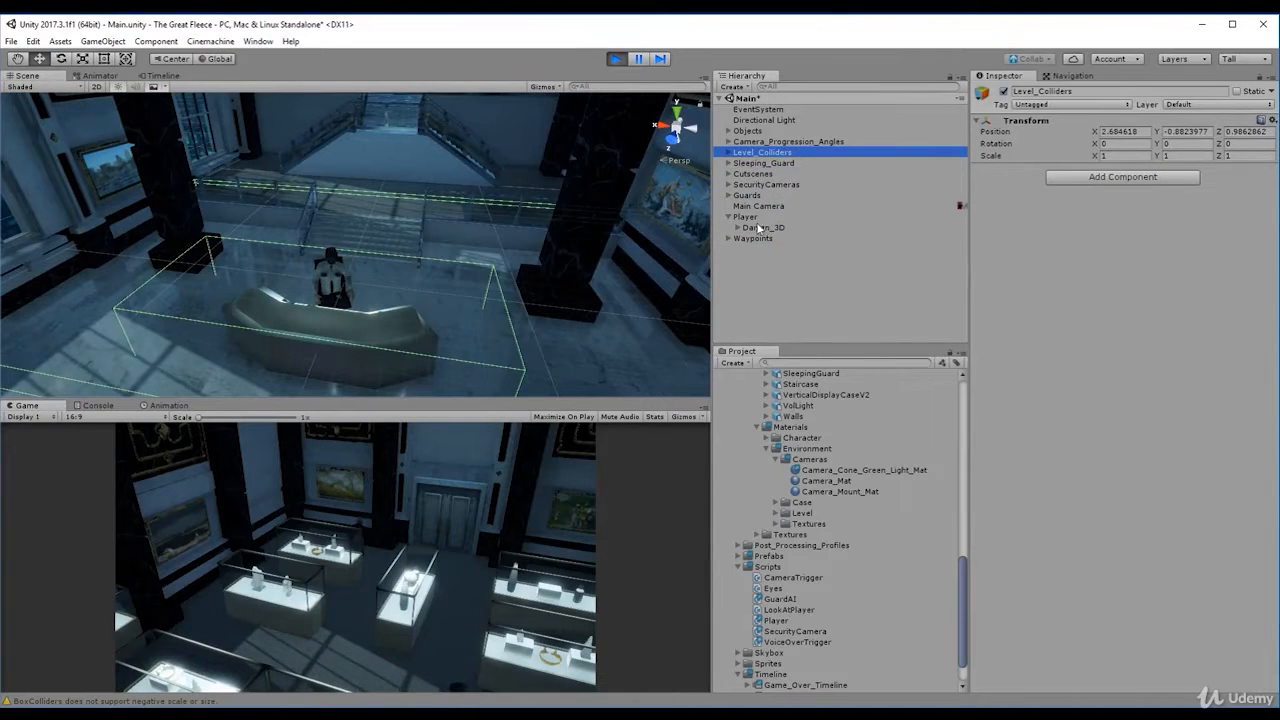
Inspect the Grab_Cut_Scene_Zone object under Level_Colliders and the Sleeping_Guard_Cutscene object under Cutscenes.
{"action": "right_click_drag", "start_coordinate": [488, 288], "coordinate": [505, 320]}
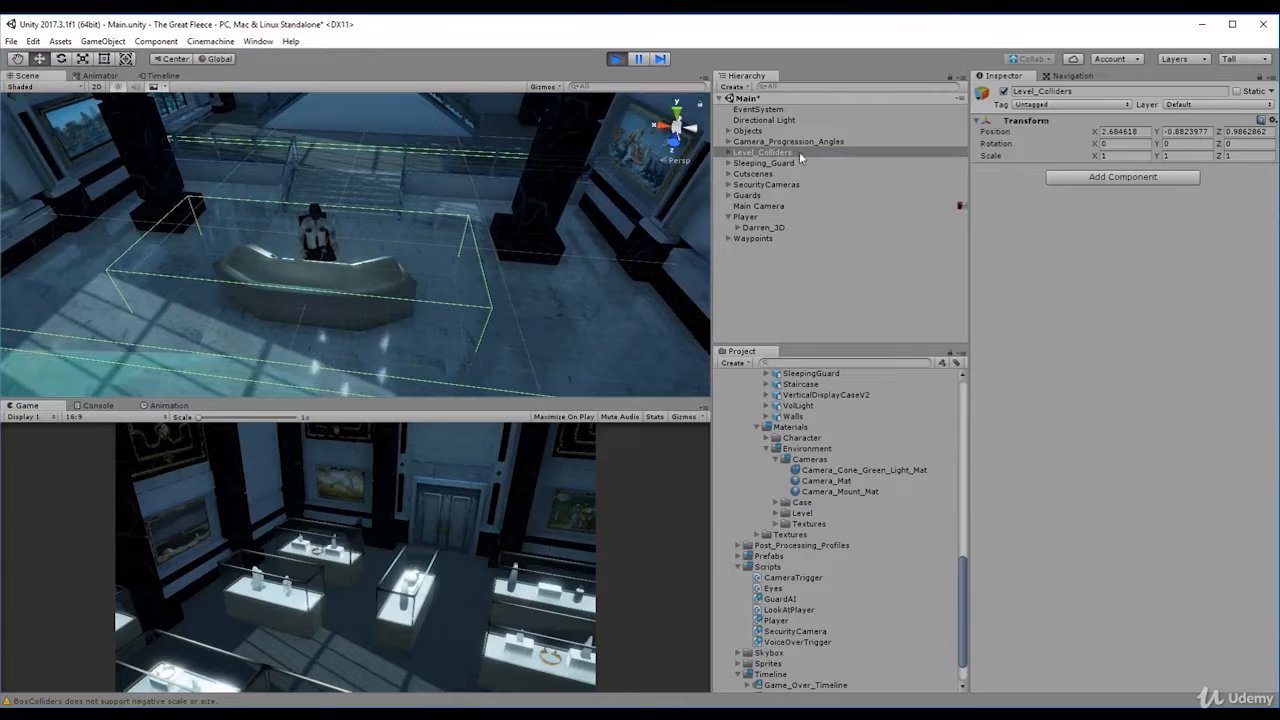
{"action": "left_click", "coordinate": [782, 153]}
{"action": "key", "text": "Right"}
{"action": "key", "text": "Down"}
{"action": "key", "text": "Down"}
{"action": "key", "text": "Down"}
{"action": "key", "text": "Down"}
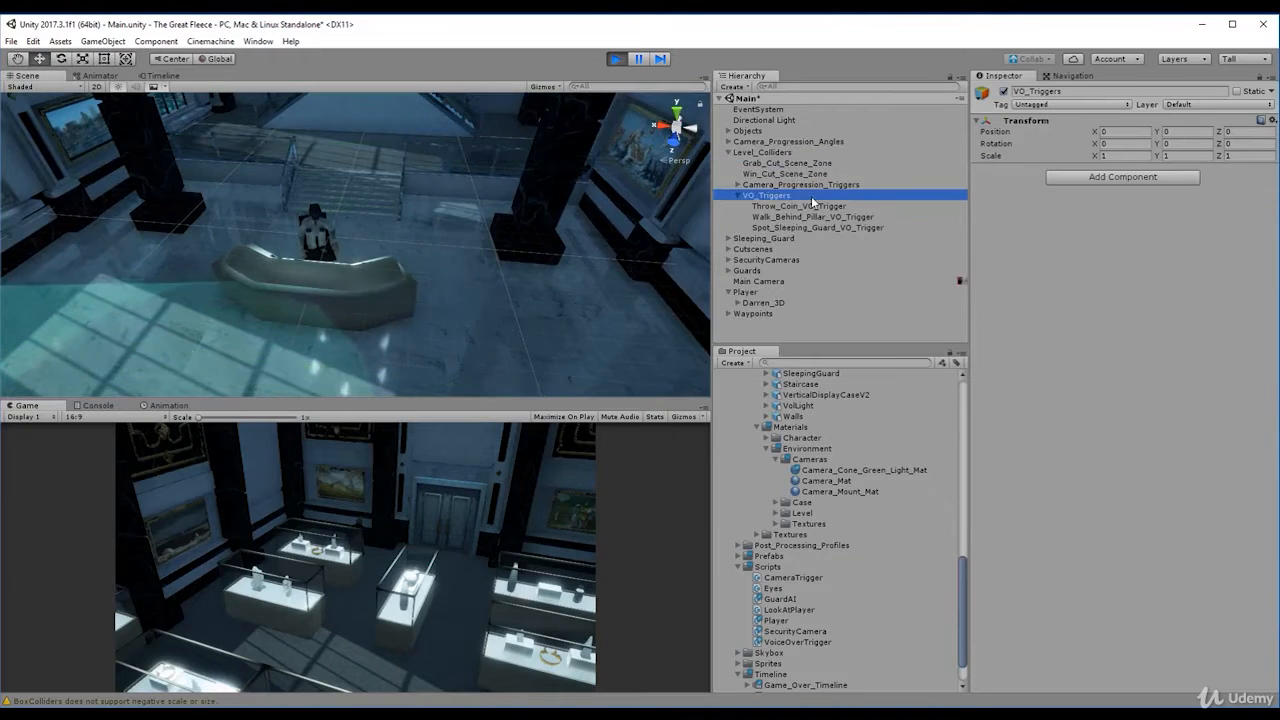
{"action": "key", "text": "Left"}
{"action": "key", "text": "Up"}
{"action": "key", "text": "Up"}
{"action": "key", "text": "Up"}
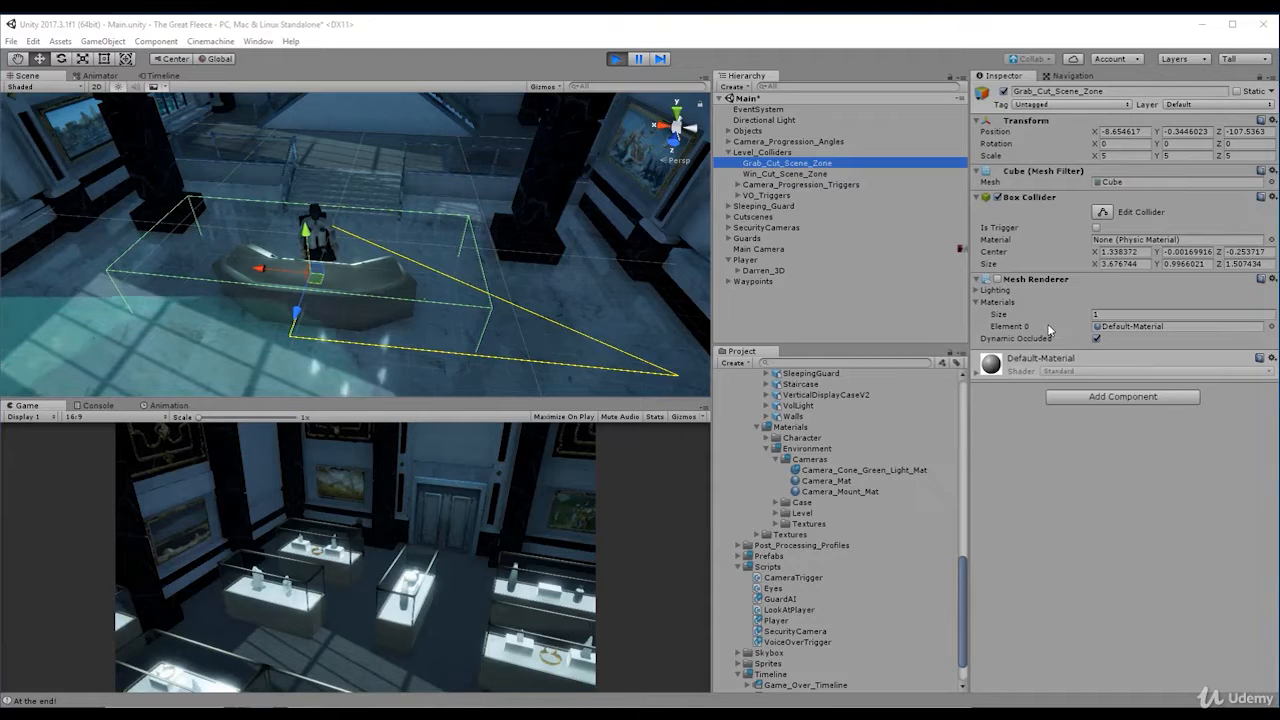
{"action": "left_click", "coordinate": [752, 216]}
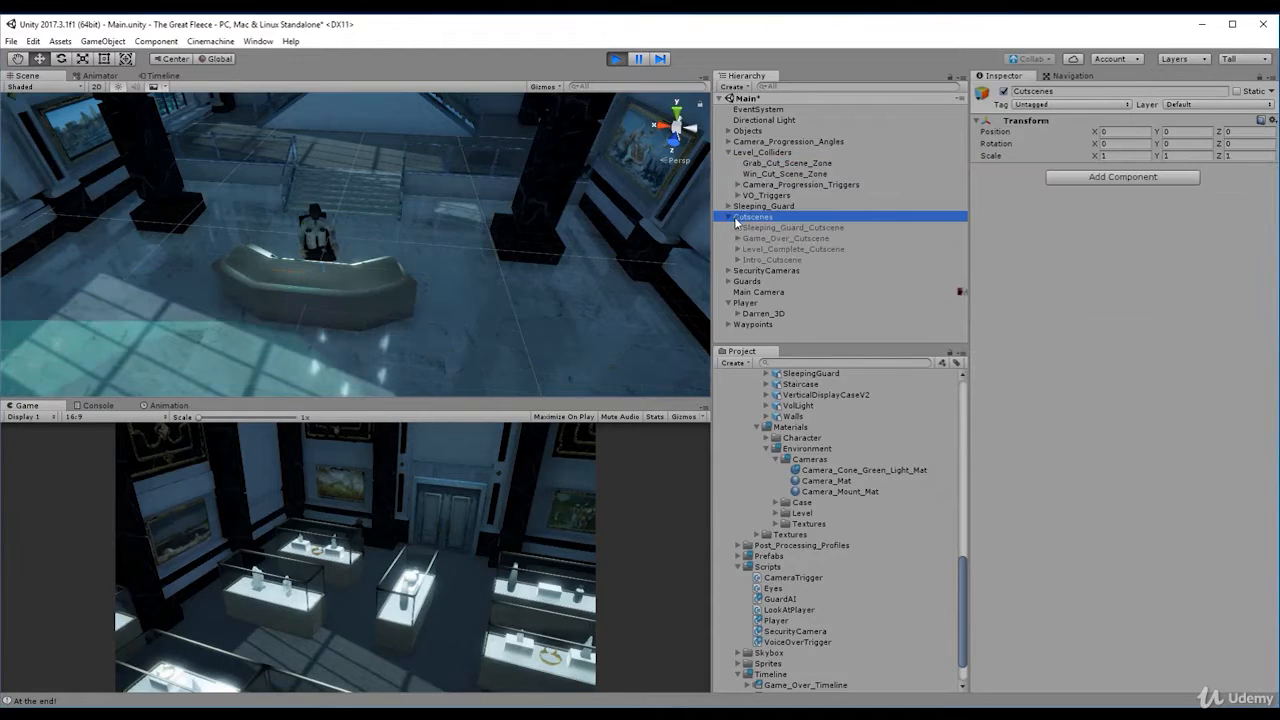
{"action": "left_click", "coordinate": [775, 228]}
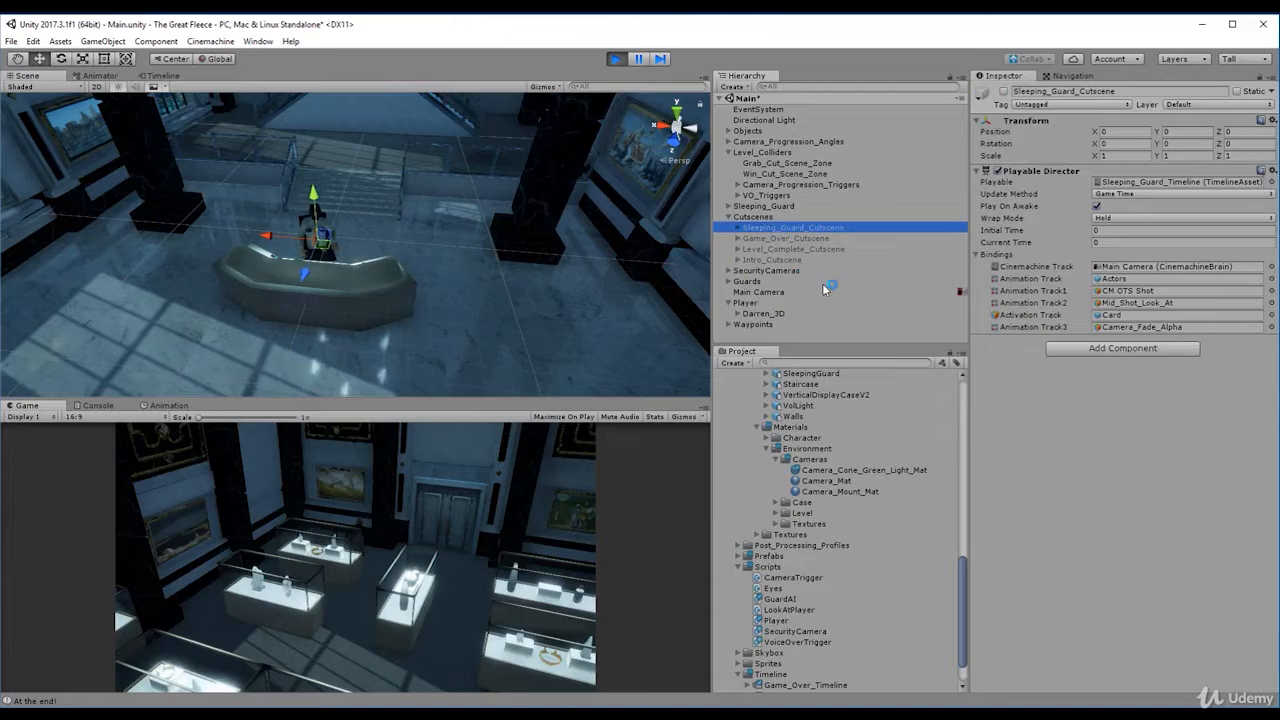
Create a new C# script named GrabKeyCardActivation in the Scripts folder.
{"action": "left_click", "coordinate": [769, 566]}
{"action": "right_click", "coordinate": [769, 566]}
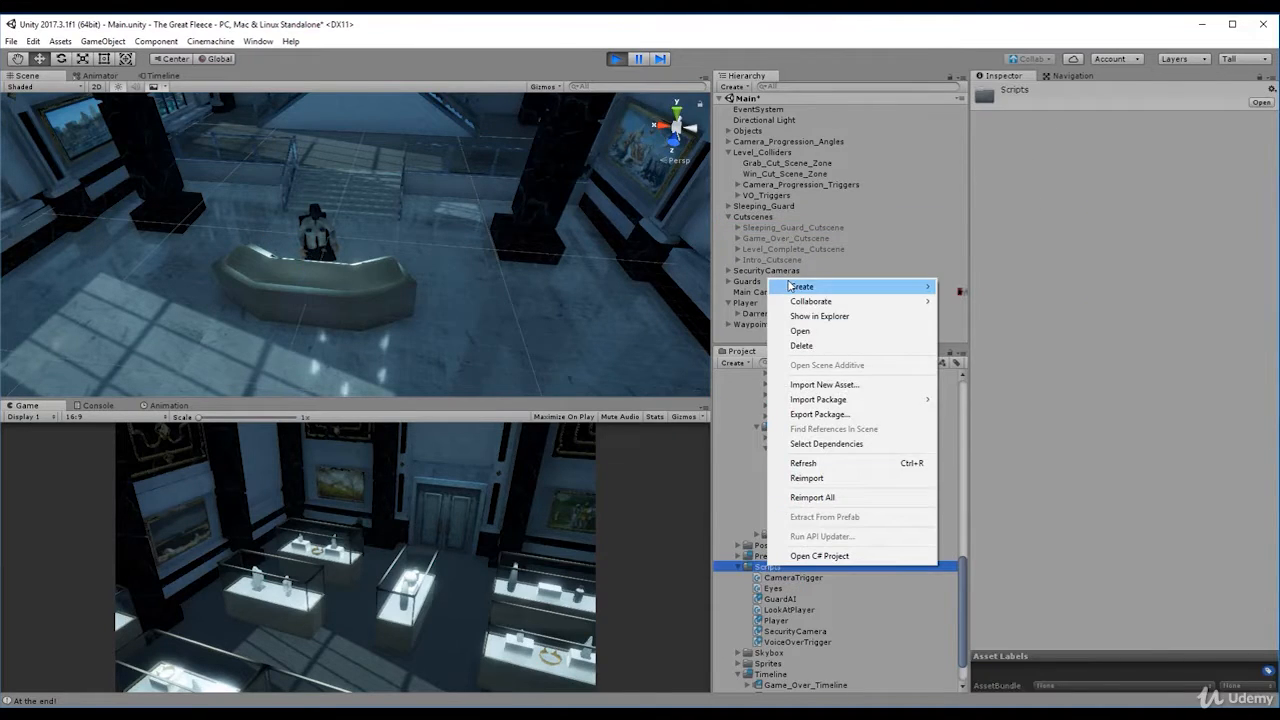
{"action": "mouse_move", "coordinate": [792, 287]}
{"action": "left_click", "coordinate": [1000, 262]}
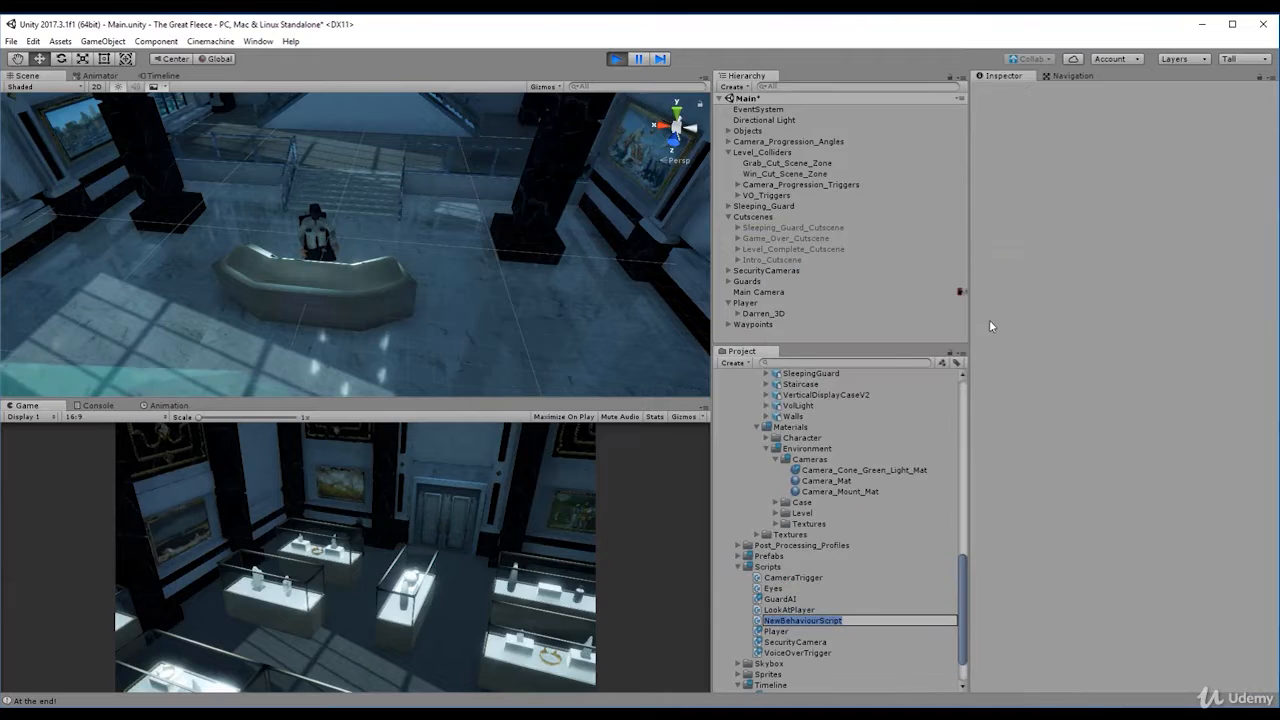
{"action": "key", "text": "BackSpace"}
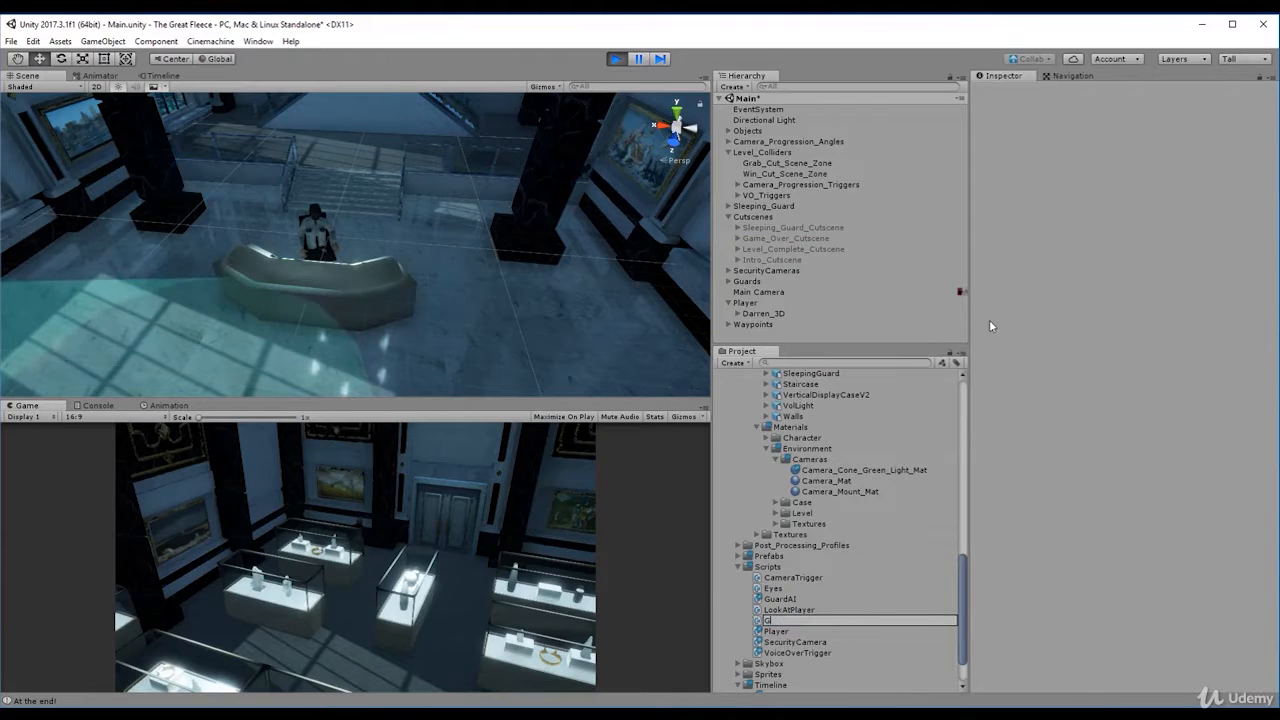
{"action": "type", "text": "Grab"}
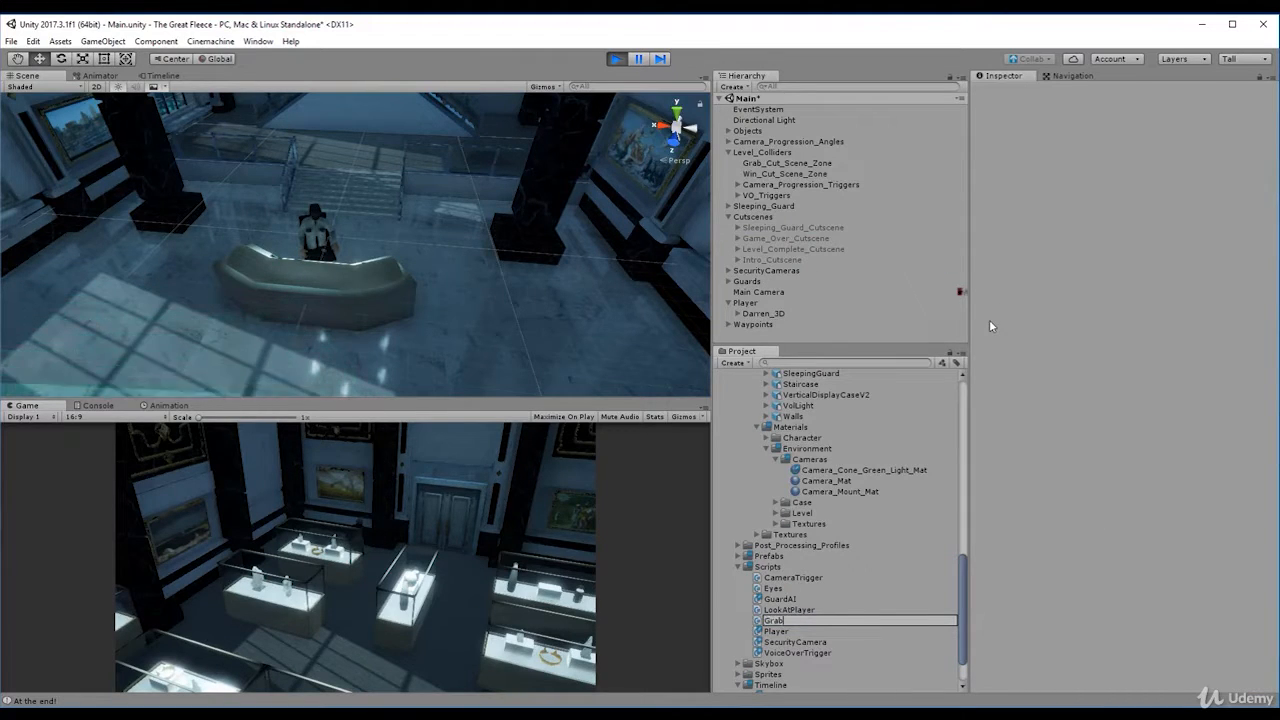
{"action": "type", "text": "Ley"}
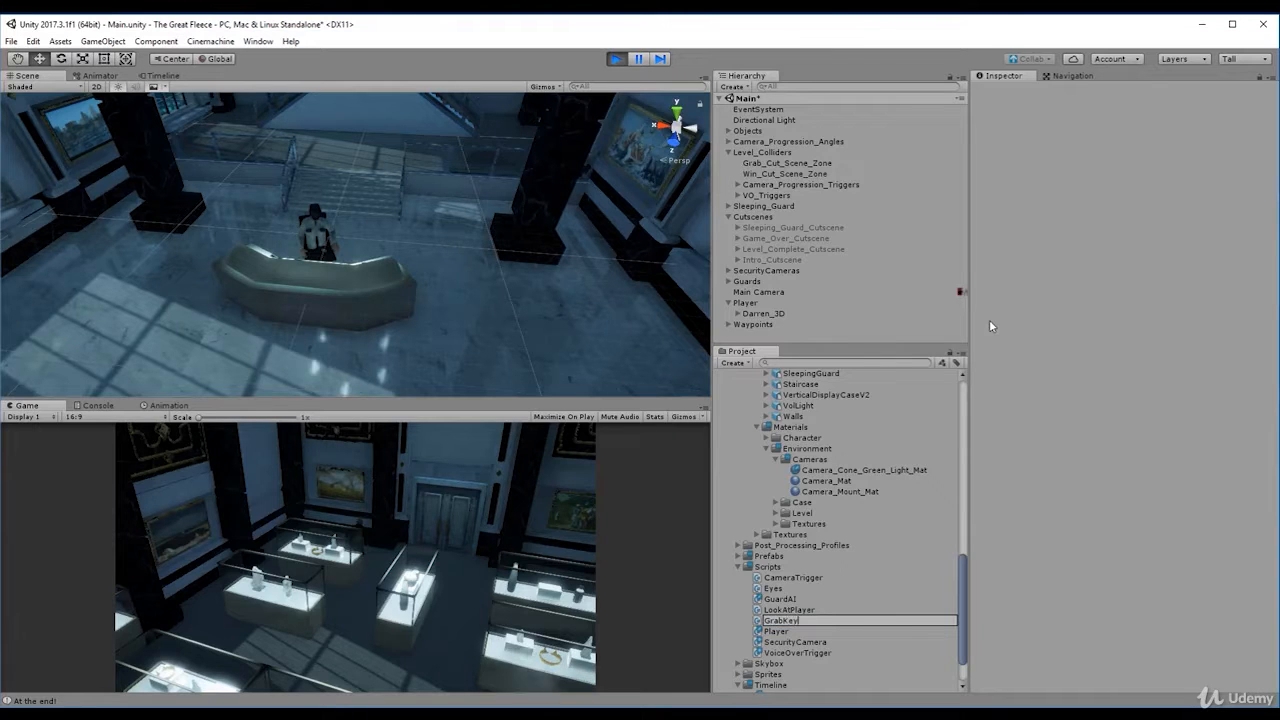
{"action": "type", "text": "CardActivation"}
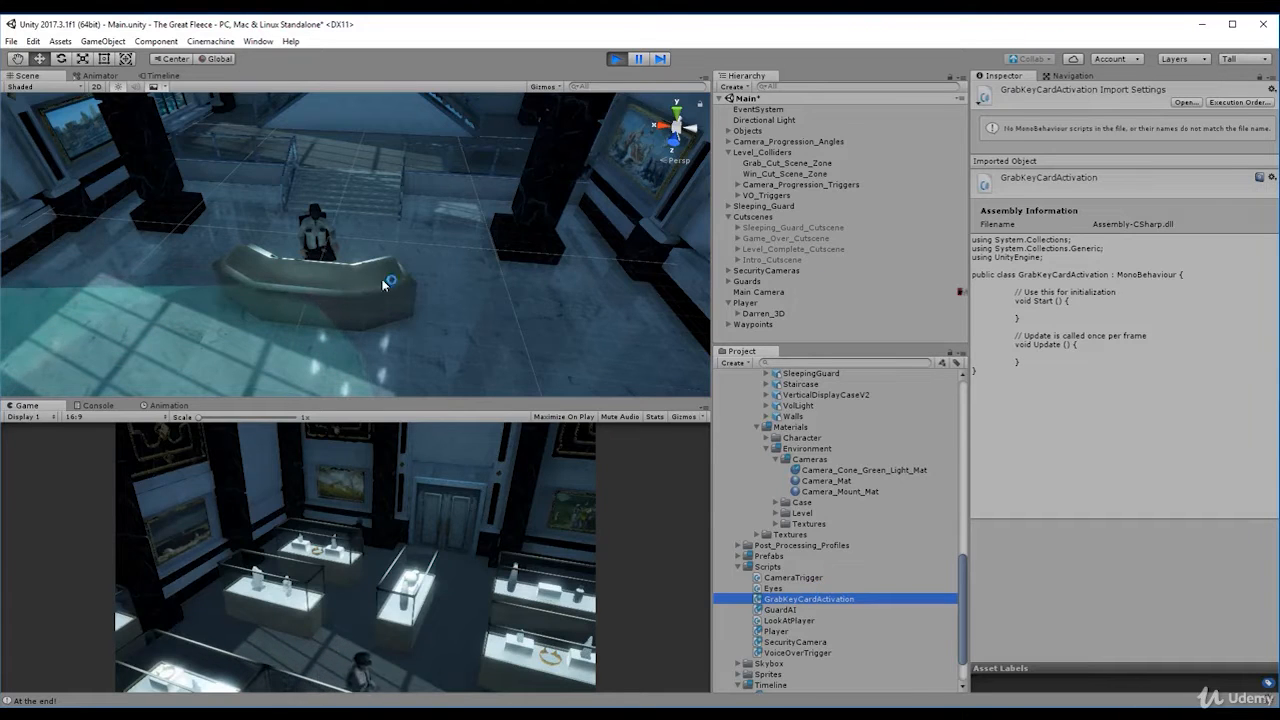
Attach the GrabKeyCardActivation script to the Grab_Cut_Scene_Zone object.
{"action": "left_click", "coordinate": [795, 163]}
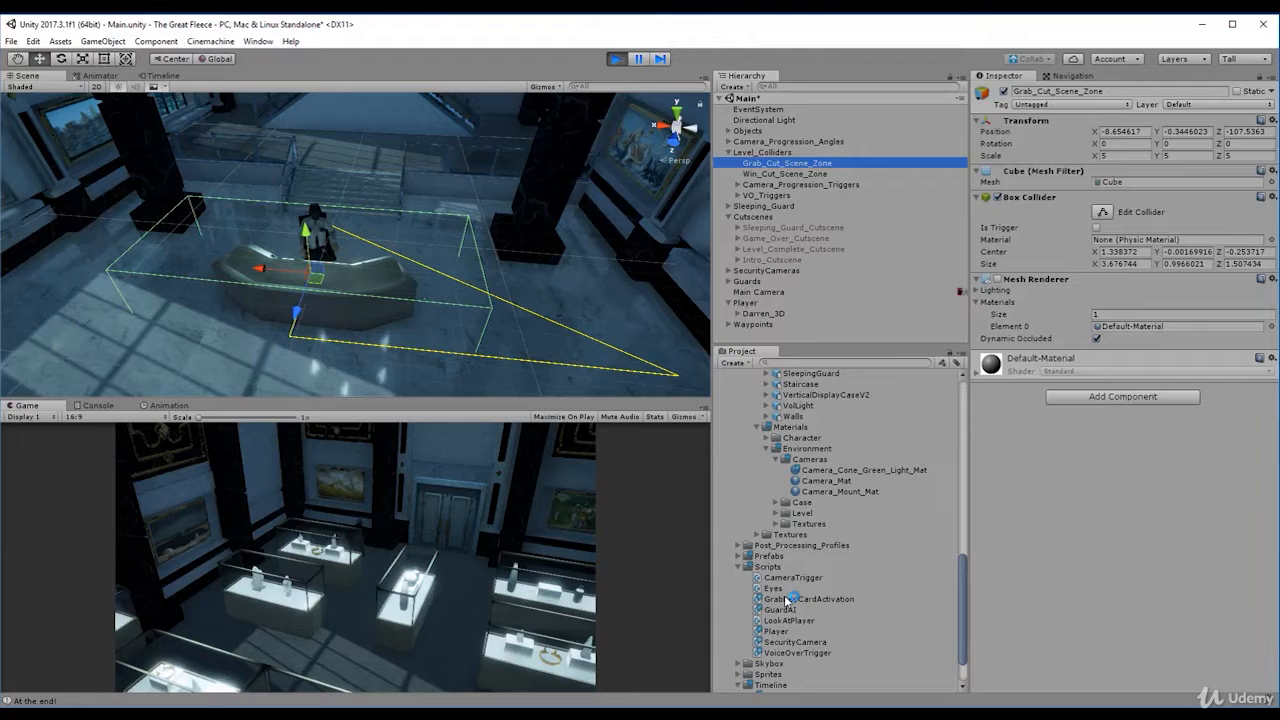
{"action": "left_click_drag", "start_coordinate": [805, 598], "coordinate": [1085, 494]}
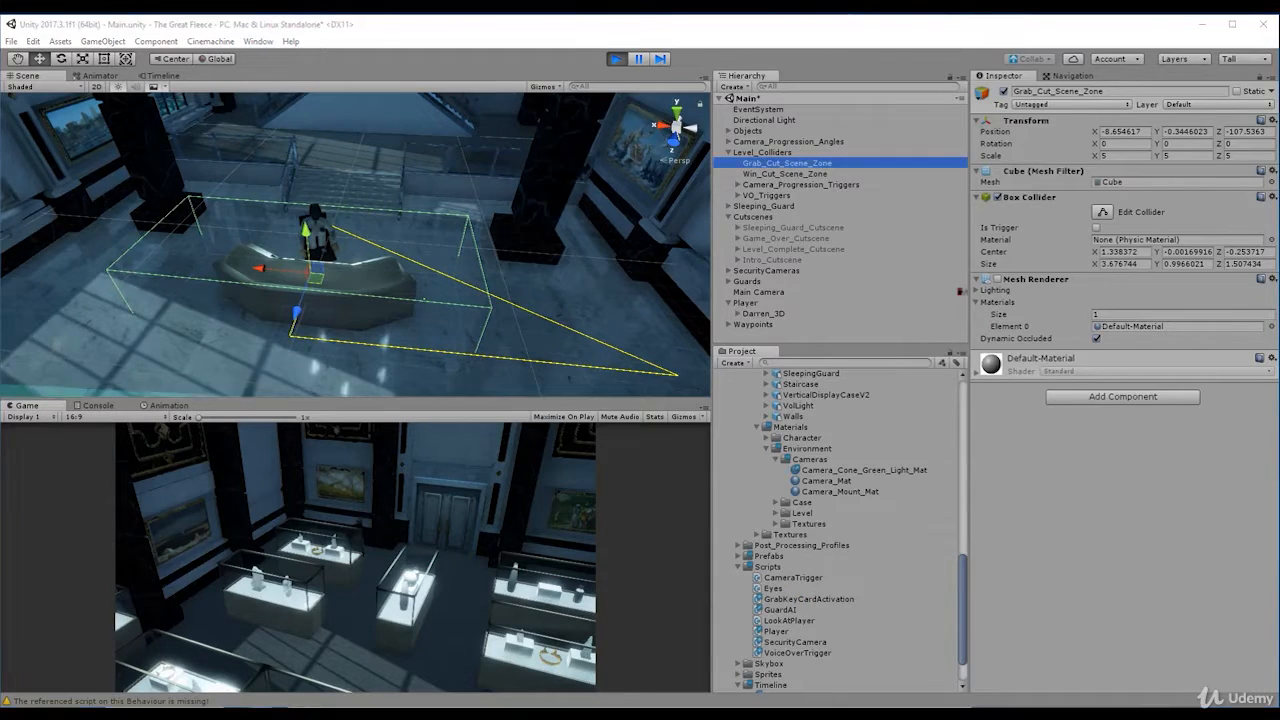
{"action": "left_click_drag", "start_coordinate": [790, 598], "coordinate": [1055, 543]}
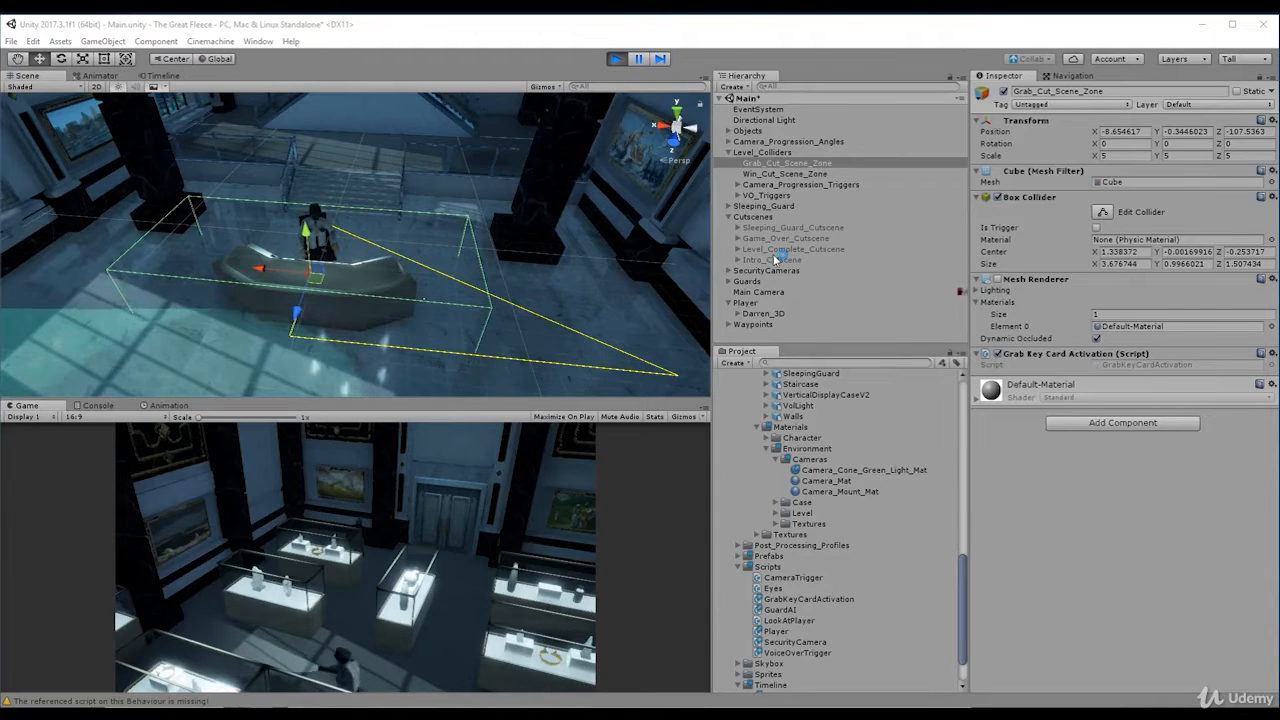
Open GrabKeyCardActivation in Visual Studio, ignoring the external project changes, and put the class, Start and Update opening braces on their own lines.
{"action": "double_click", "coordinate": [803, 600]}
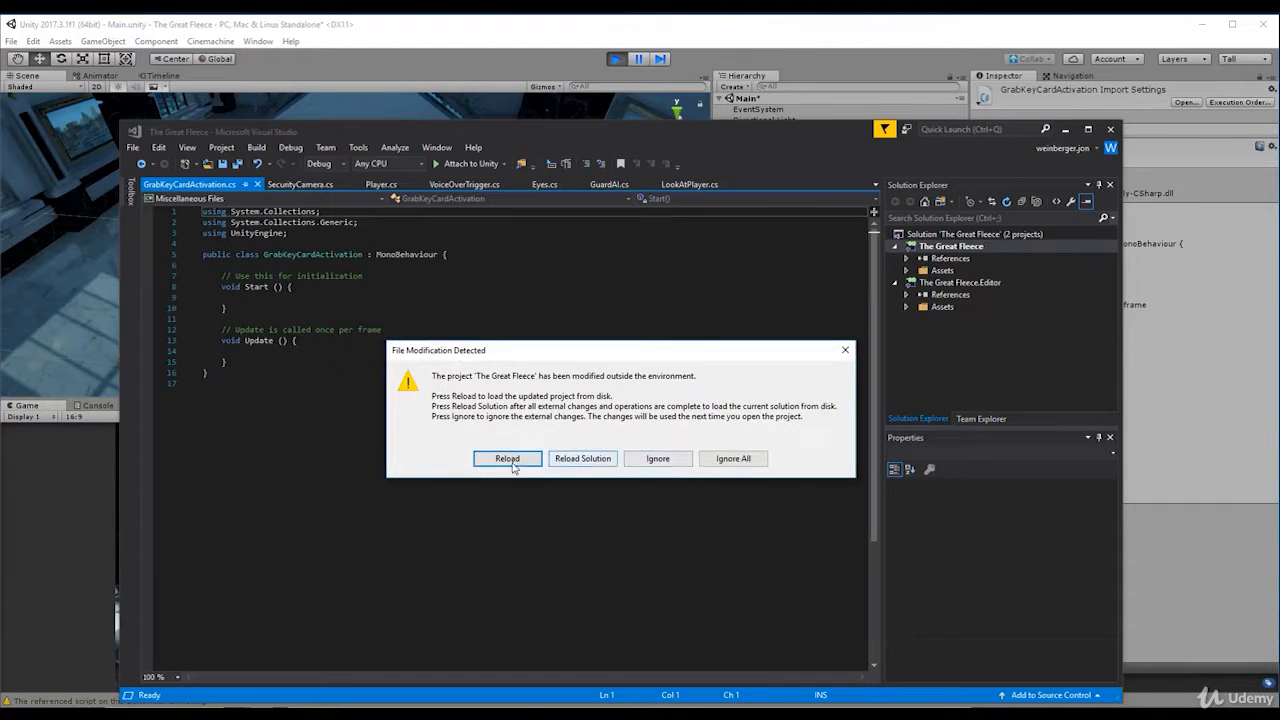
{"action": "left_click", "coordinate": [666, 461]}
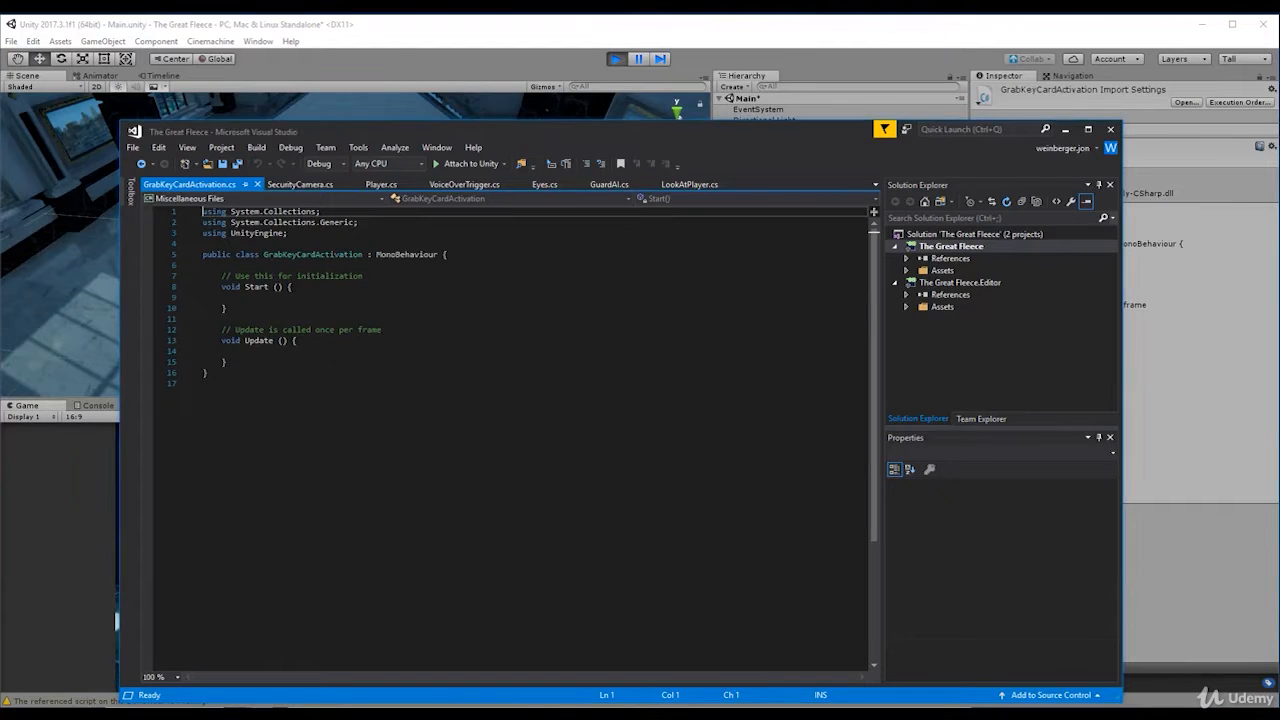
{"action": "left_click", "coordinate": [286, 287]}
{"action": "key", "text": "Return"}
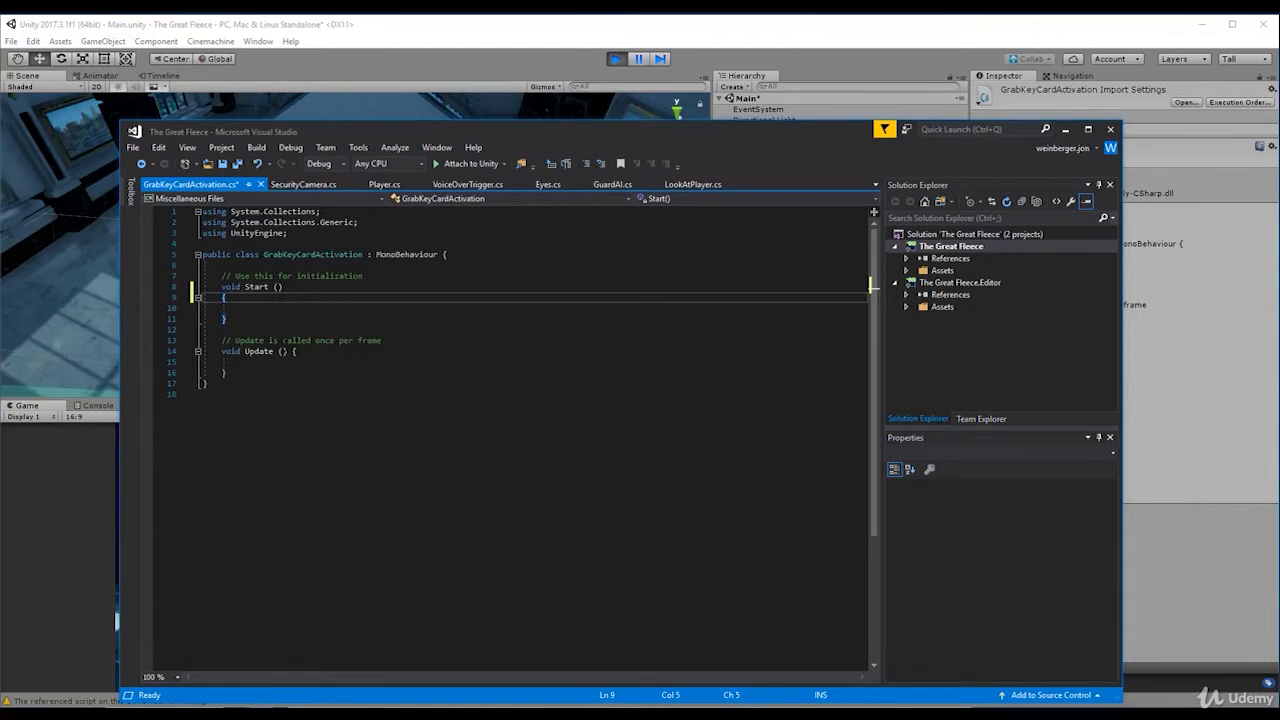
{"action": "left_click", "coordinate": [293, 351]}
{"action": "key", "text": "Return"}
{"action": "left_click", "coordinate": [443, 255]}
{"action": "key", "text": "Return"}
Delete the Start and Update methods with their comments, leaving one blank line in the class body.
{"action": "left_click", "coordinate": [222, 276]}
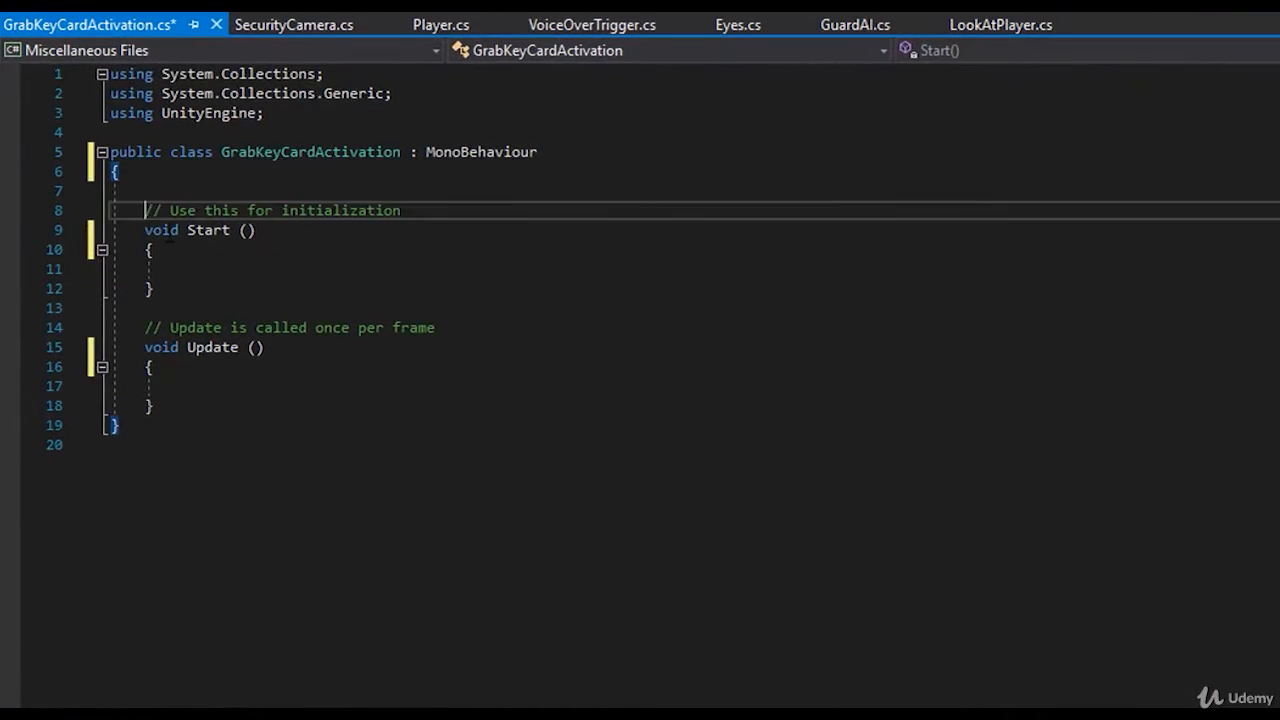
{"action": "left_click", "coordinate": [214, 403], "text": "shift"}
{"action": "key", "text": "Delete"}
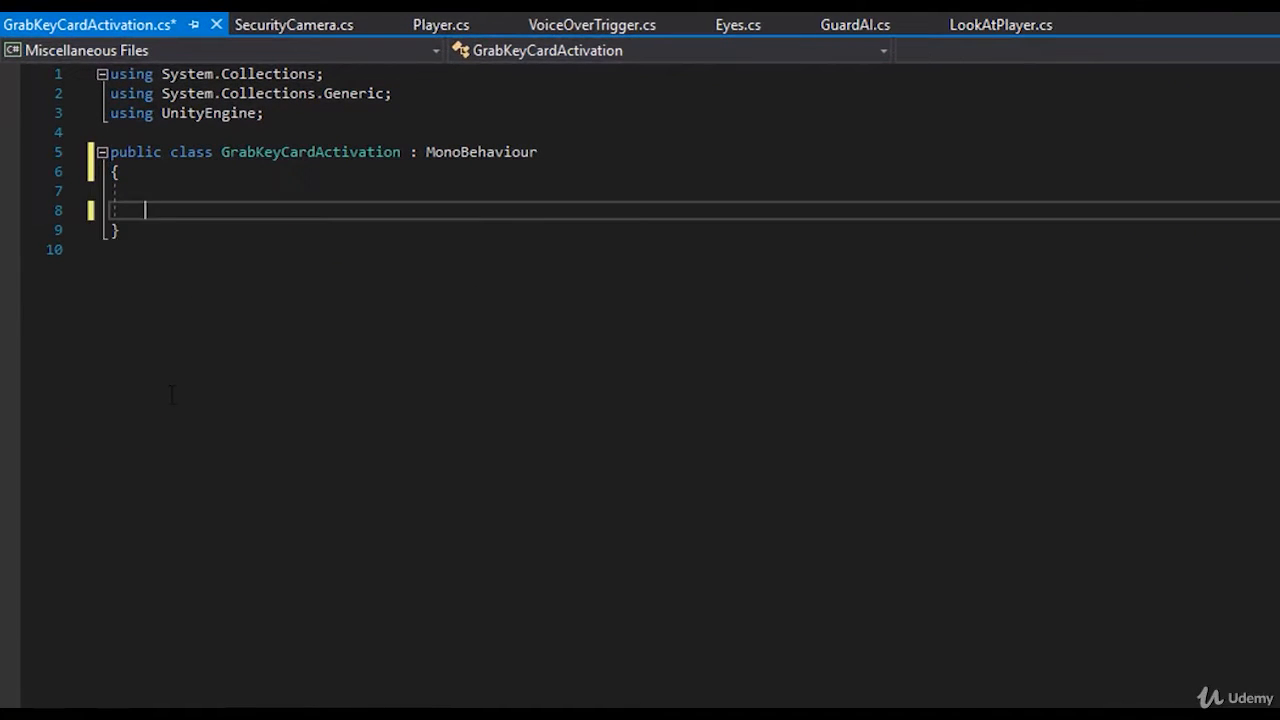
{"action": "key", "text": "Up"}
{"action": "key", "text": "BackSpace"}
{"action": "key", "text": "Right"}
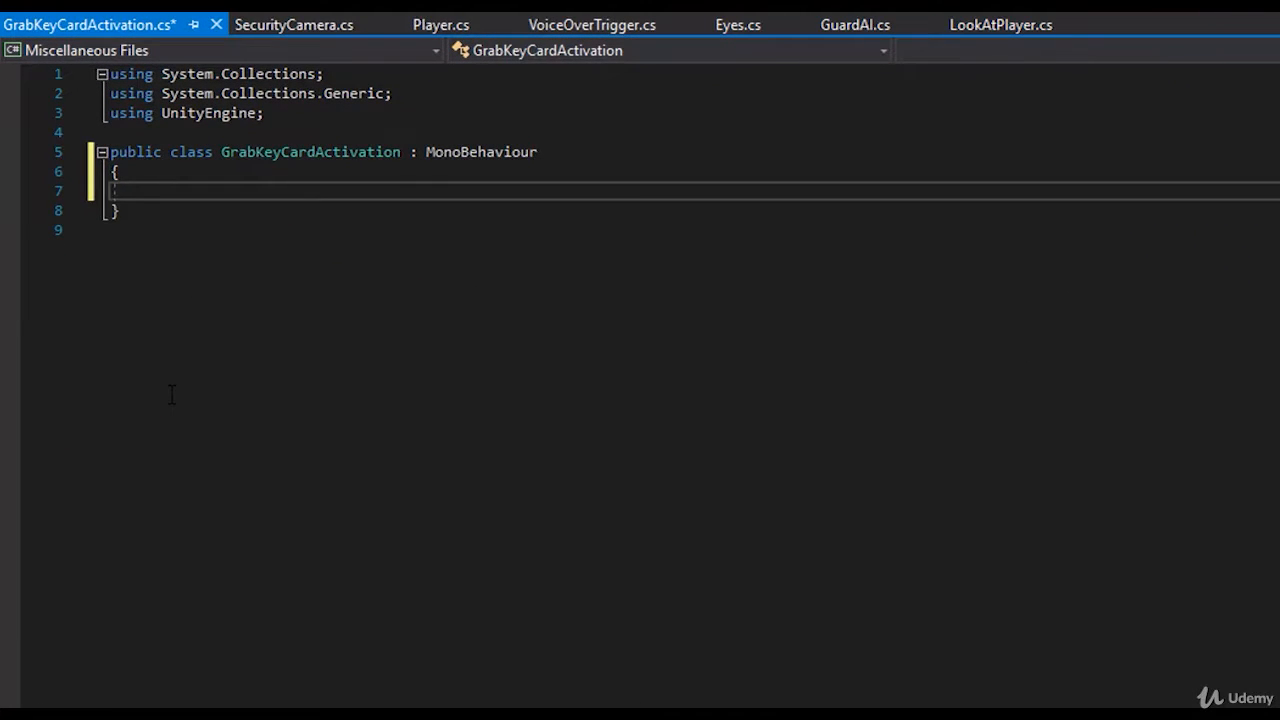
{"action": "type", "text": "void OnTriggerE"}
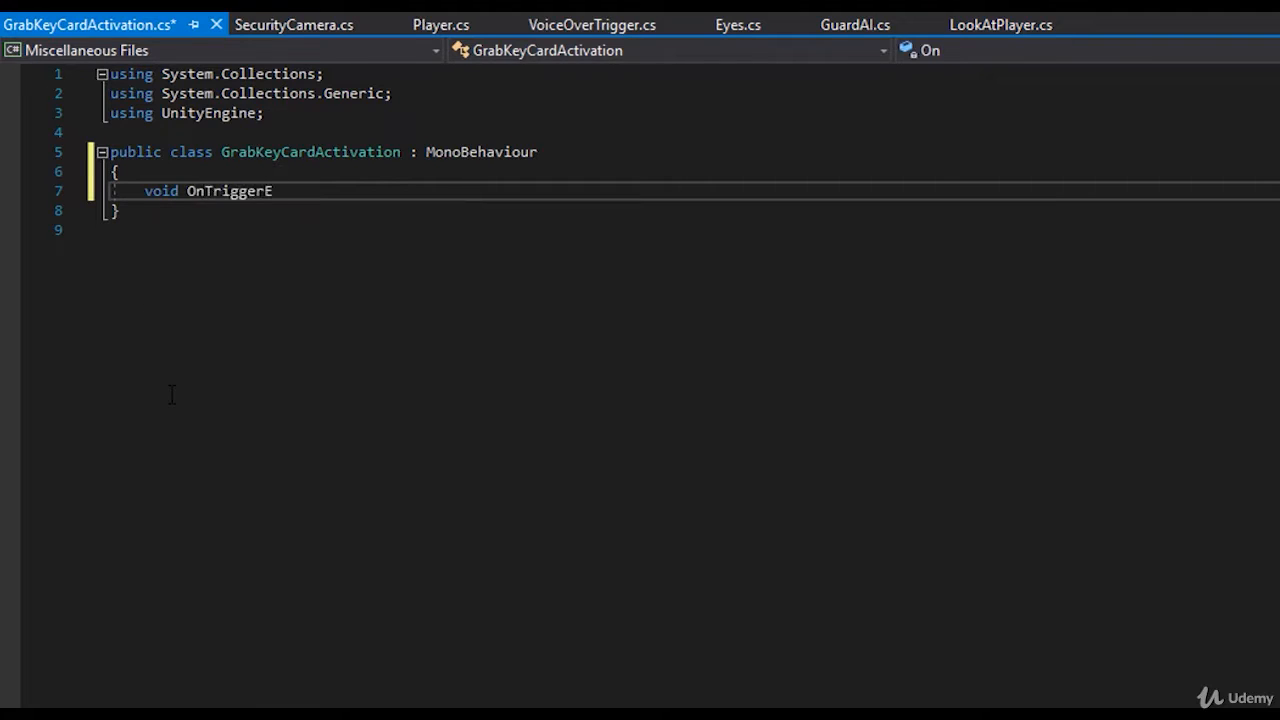
{"action": "type", "text": "ol"}
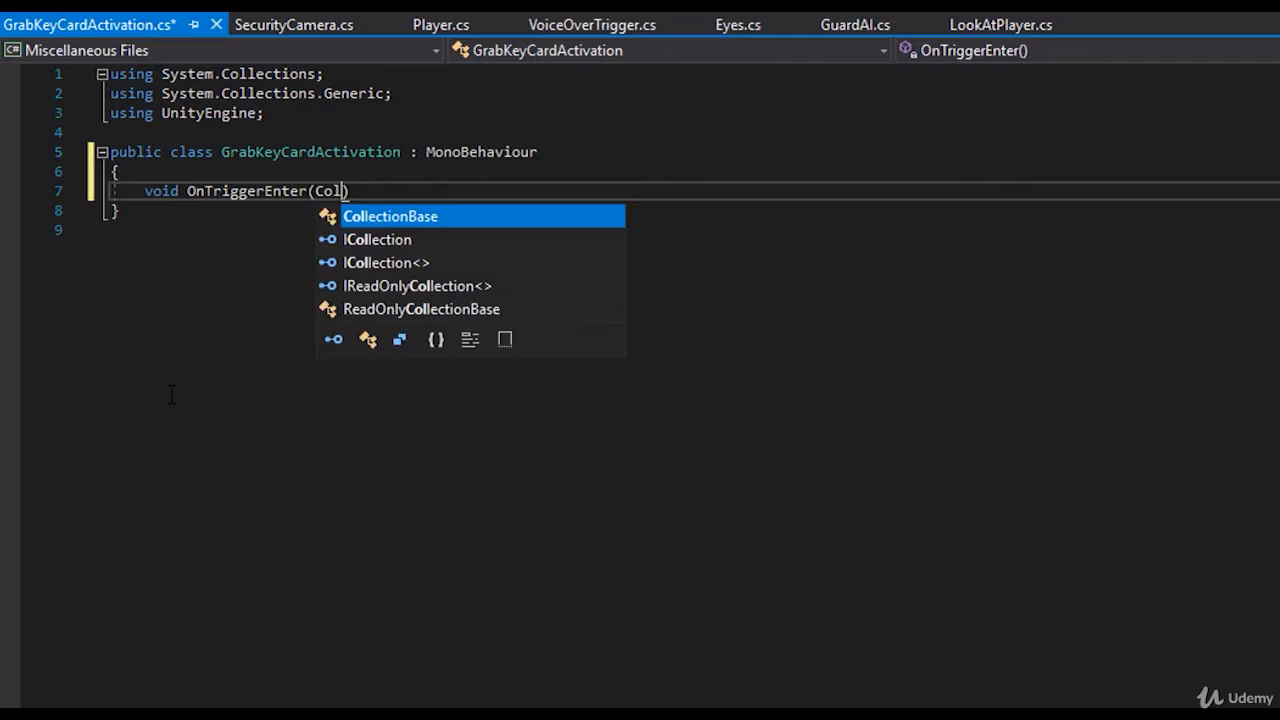
{"action": "type", "text": "lider"}
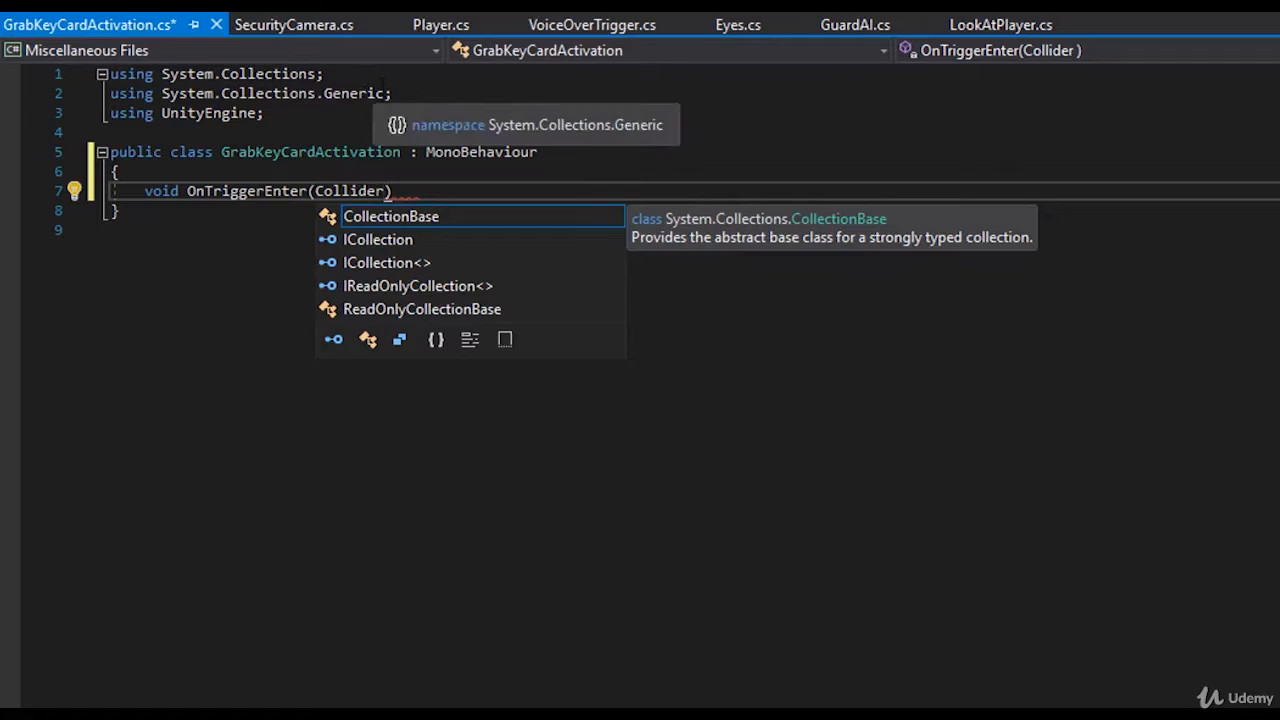
{"action": "key", "text": "Escape"}
{"action": "triple_click", "coordinate": [367, 193]}
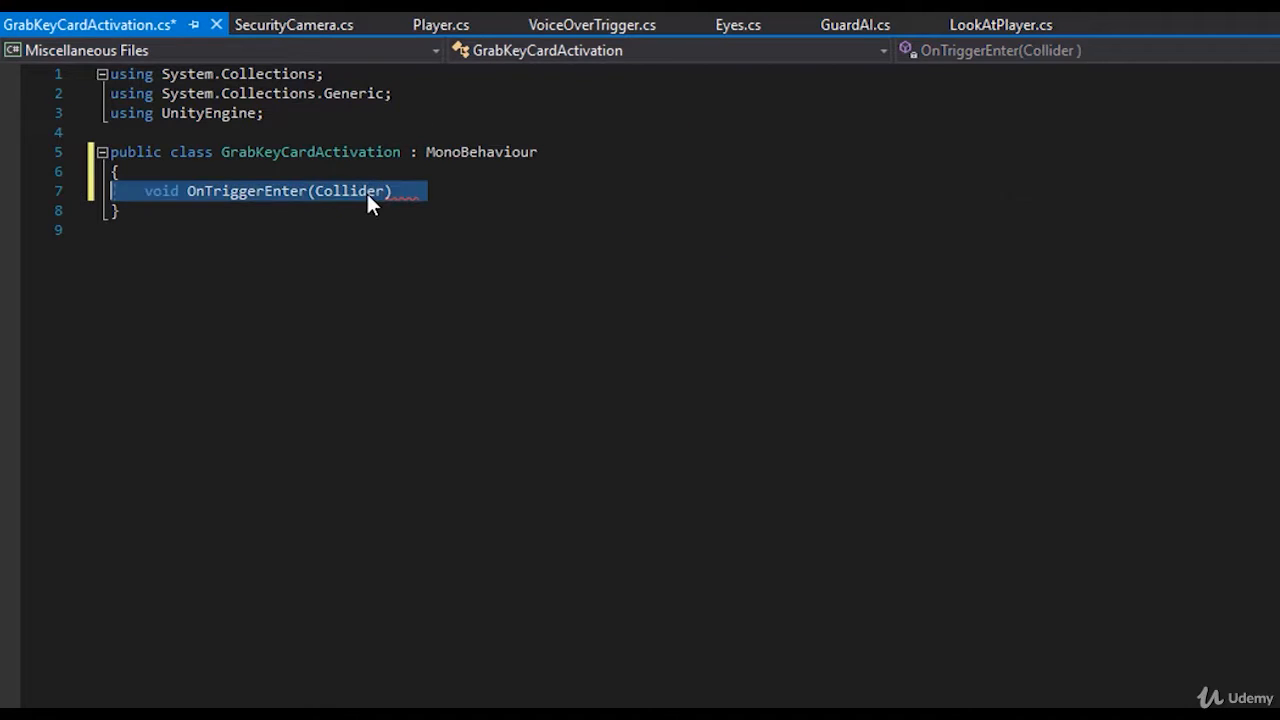
{"action": "key", "text": "Delete"}
{"action": "key", "text": "ctrl+s"}
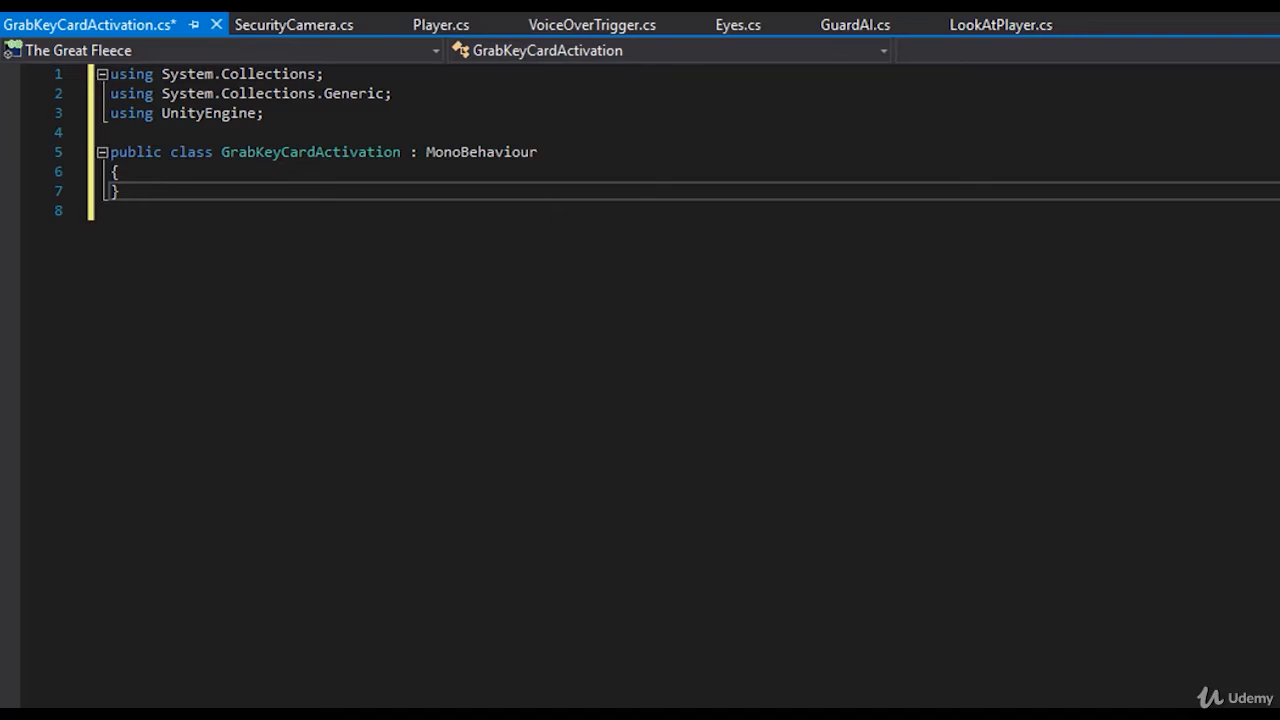
Add a private OnTriggerEnter(Collider other) method to the body of the GrabKeyCardActivation class.
{"action": "left_click", "coordinate": [184, 173]}
{"action": "key", "text": "Return"}
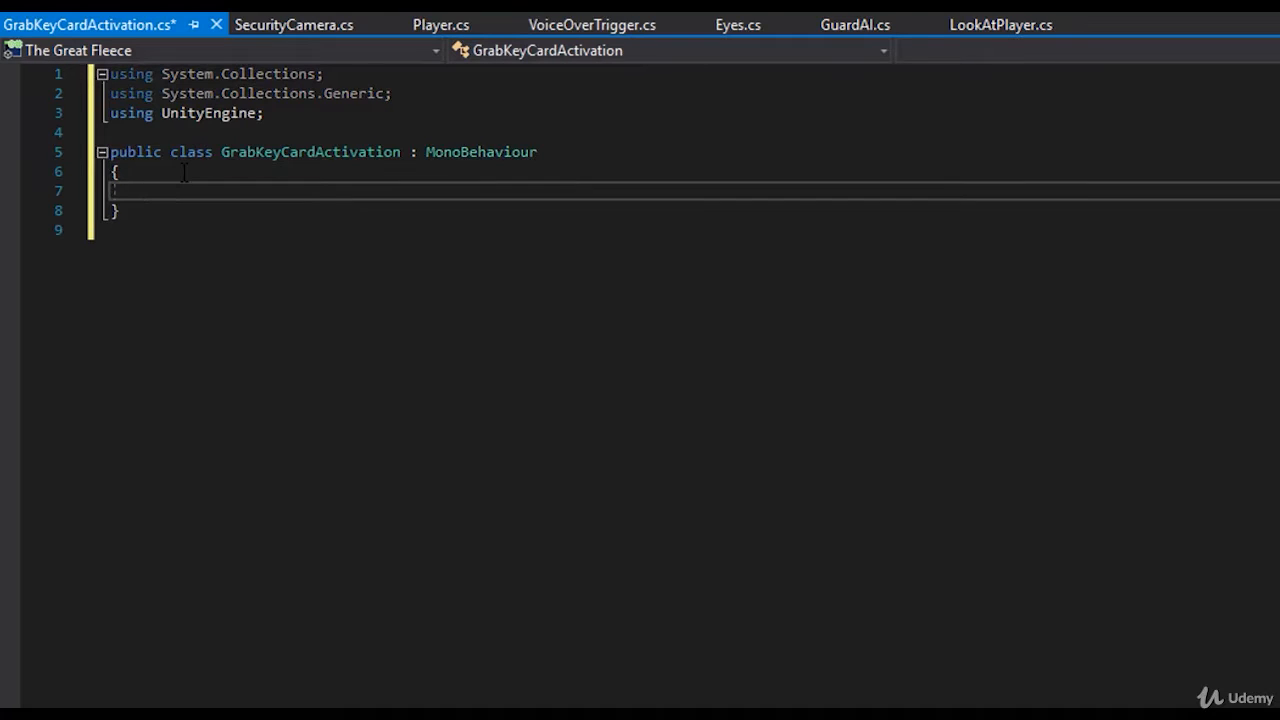
{"action": "type", "text": "void o"}
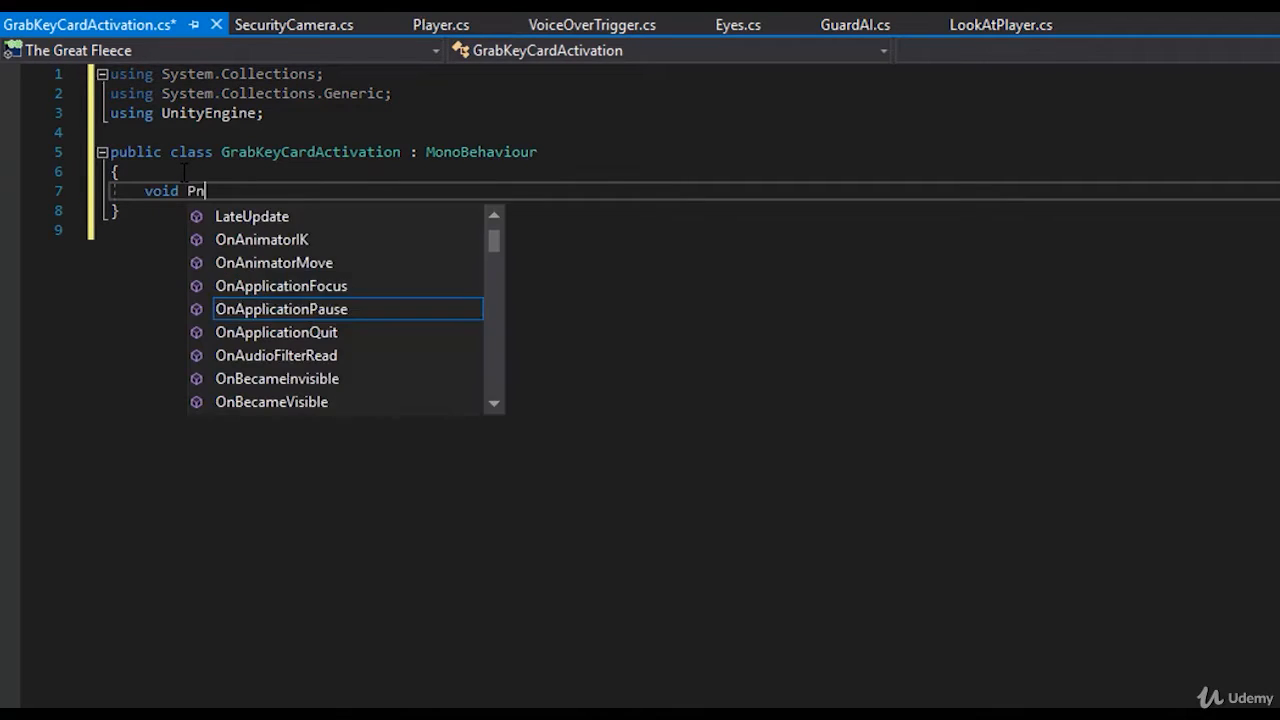
{"action": "key", "text": "BackSpace"}
{"action": "type", "text": "ontriggern"}
{"action": "key", "text": "Return"}
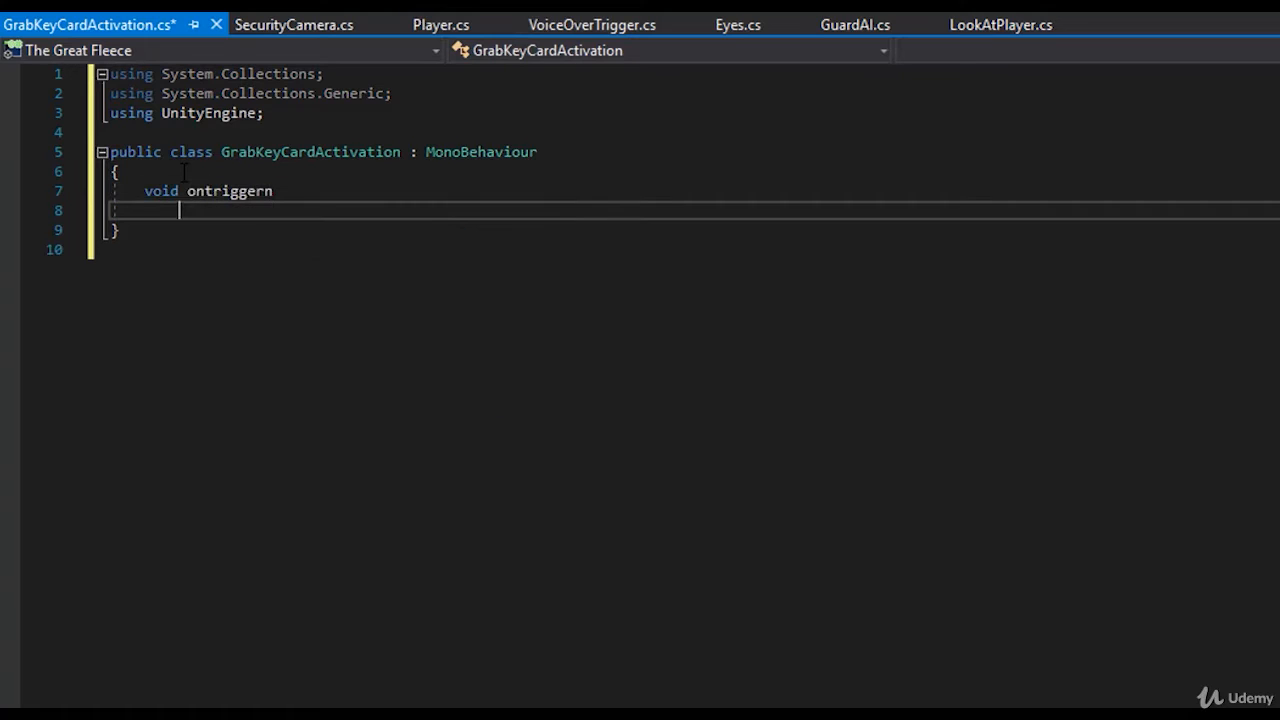
{"action": "key", "text": "BackSpace"}
{"action": "key", "text": "BackSpace"}
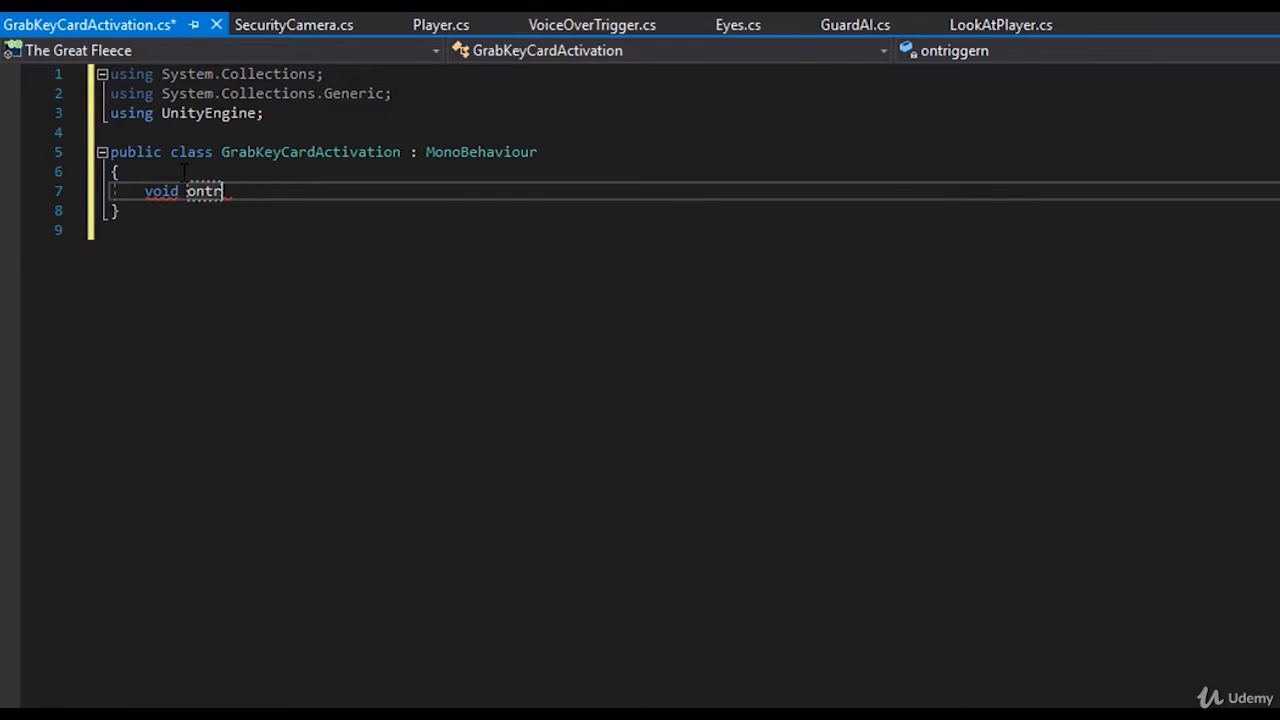
{"action": "type", "text": "ontrig"}
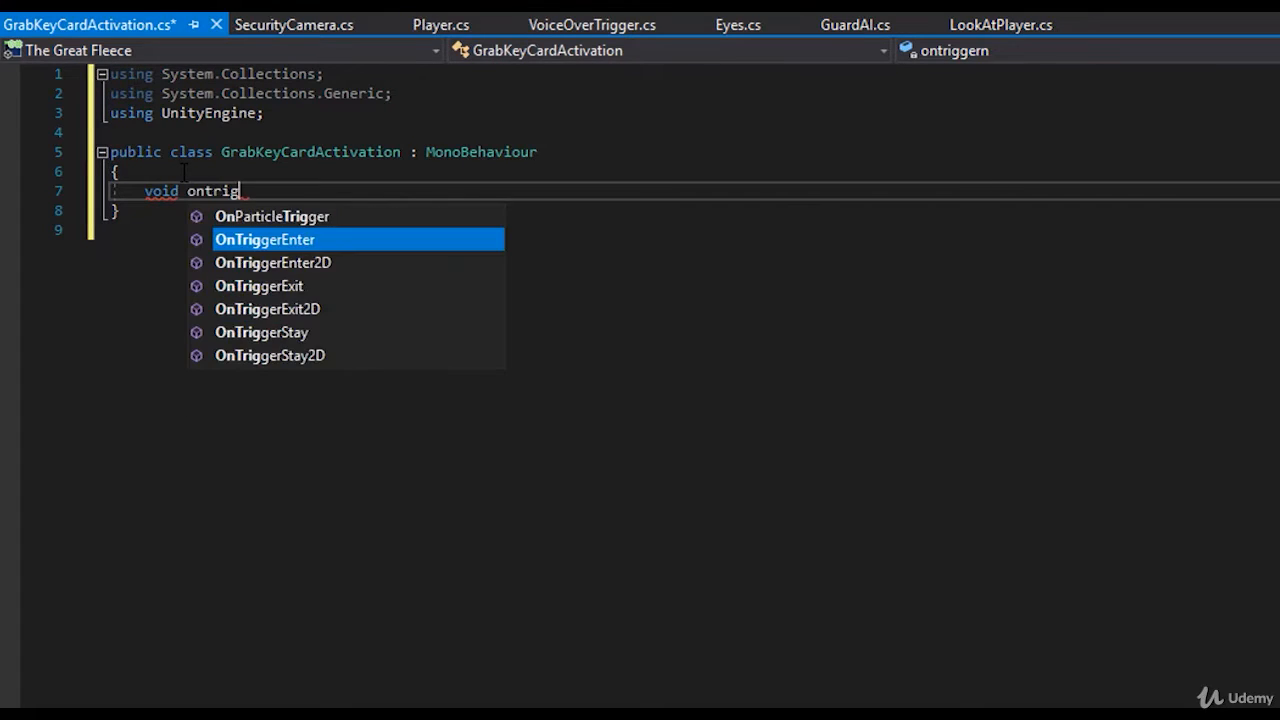
{"action": "key", "text": "Tab"}
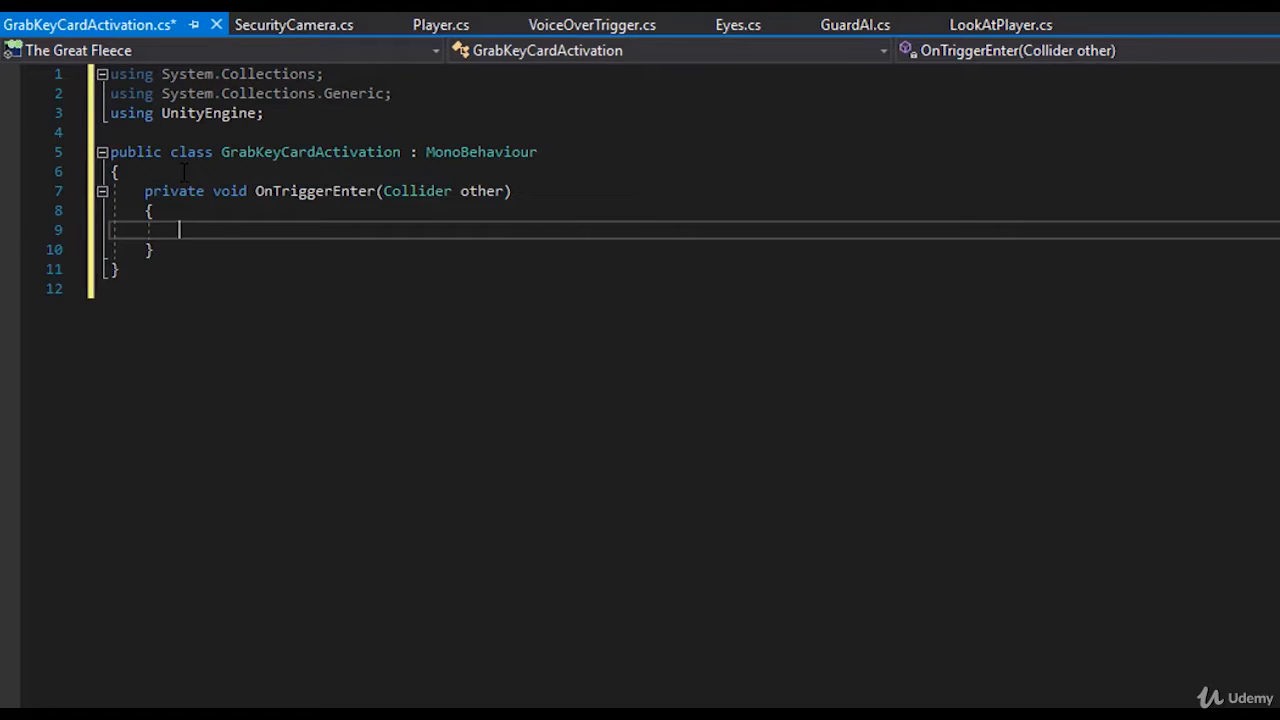
Inside OnTriggerEnter, add an if block with the condition other.tag == "Player", removing the surplus closing parenthesis.
{"action": "type", "text": "if ()"}
{"action": "key", "text": "Return"}
{"action": "type", "text": "{"}
{"action": "key", "text": "Return"}
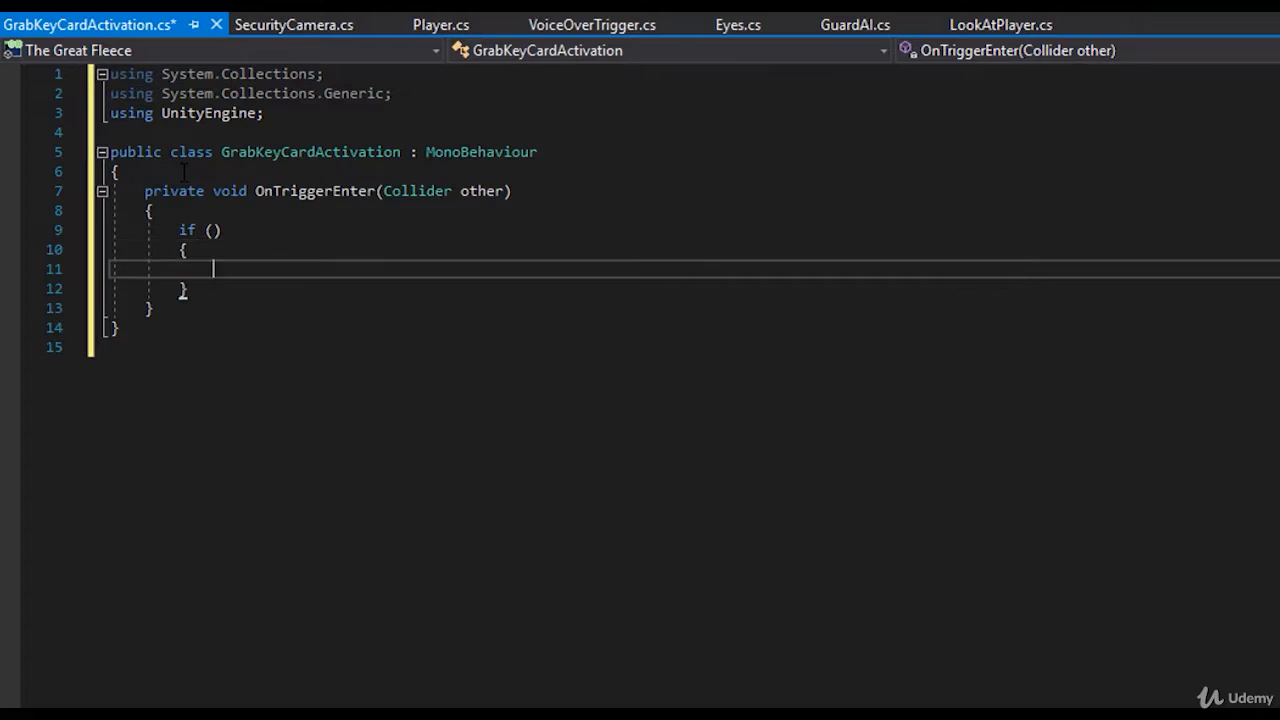
{"action": "key", "text": "Up"}
{"action": "key", "text": "Up"}
{"action": "type", "text": "other.tag"}
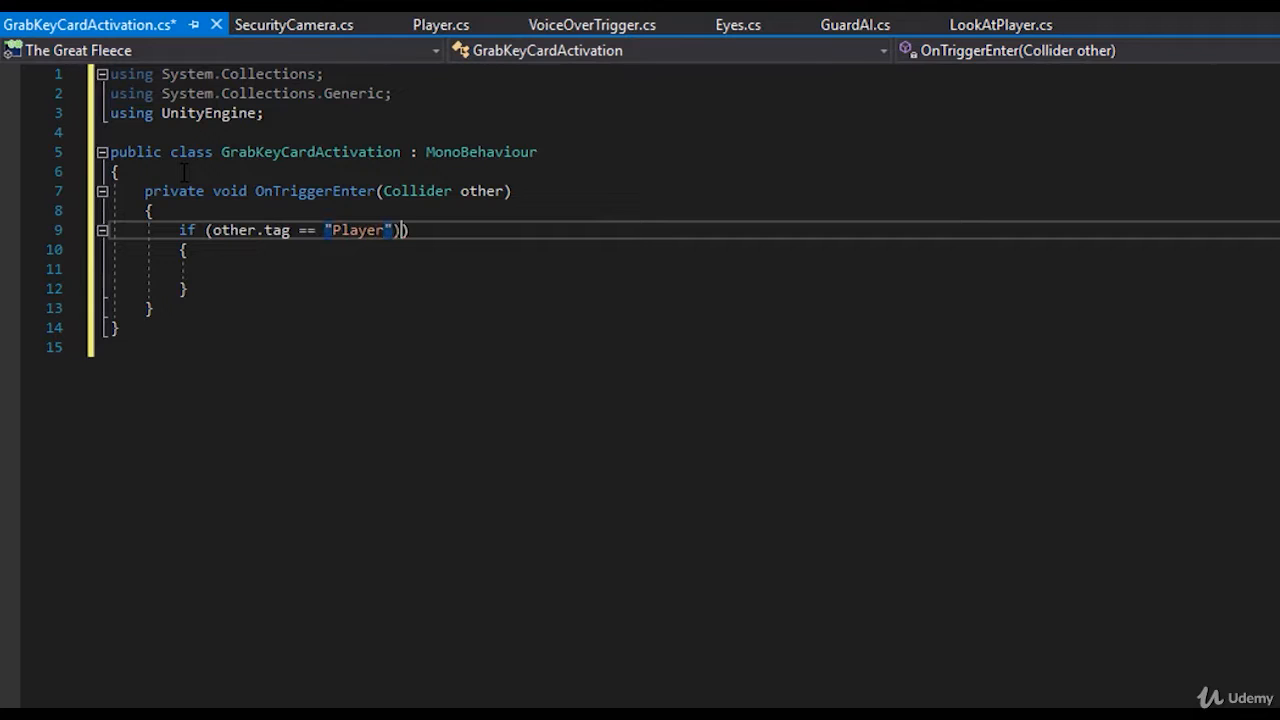
{"action": "key", "text": "Down"}
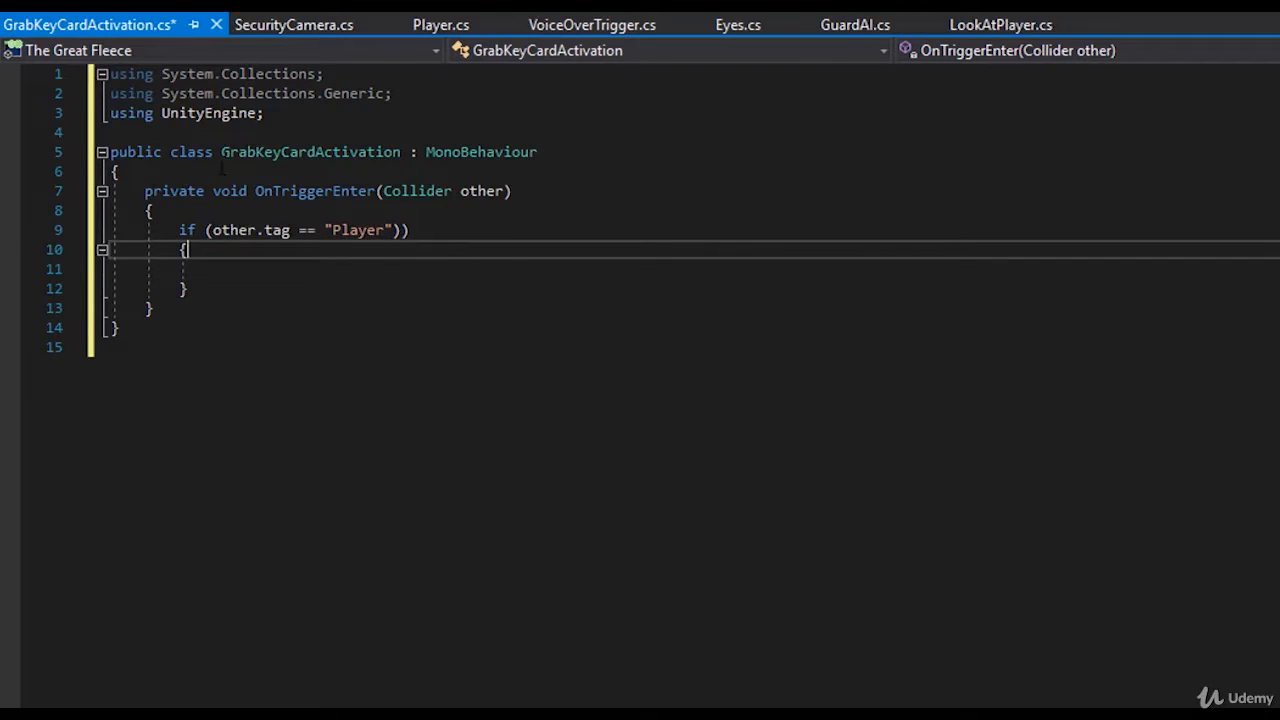
{"action": "left_click", "coordinate": [428, 232]}
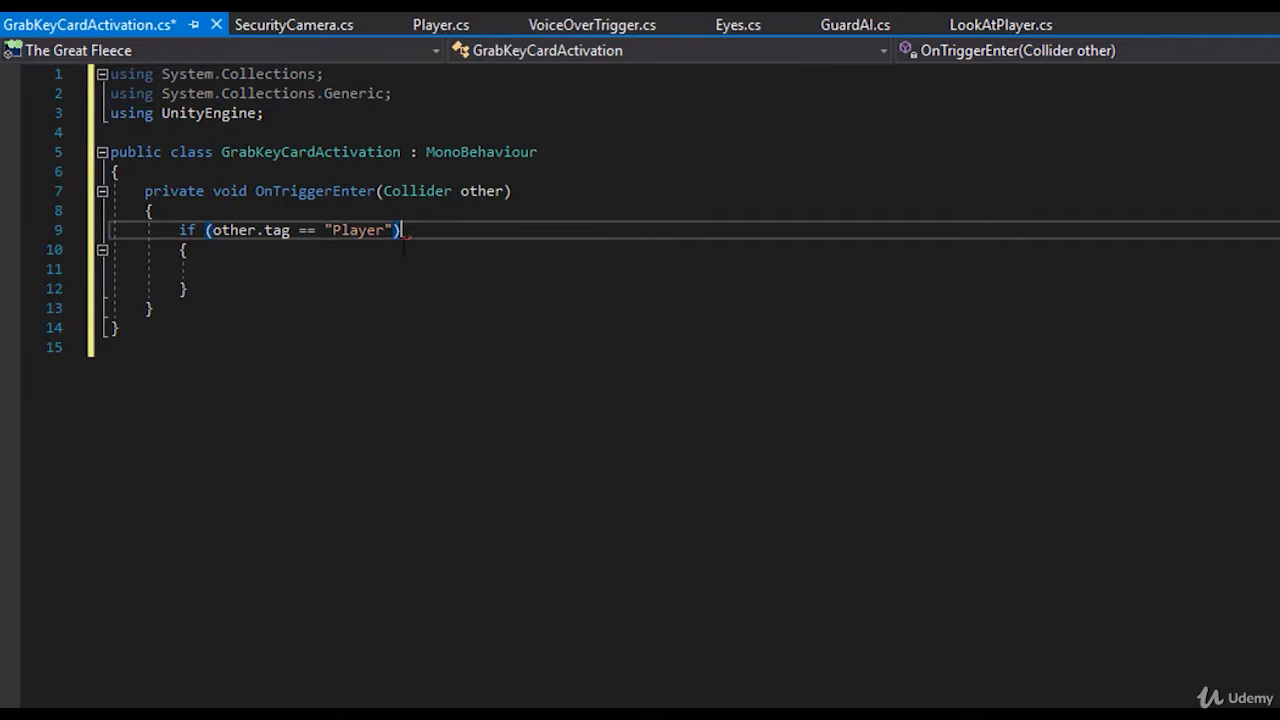
{"action": "left_click", "coordinate": [341, 264]}
Declare a public GameObject field named sleepingGuardCutscene above OnTriggerEnter and save the script.
{"action": "left_click", "coordinate": [199, 180]}
{"action": "key", "text": "Return"}
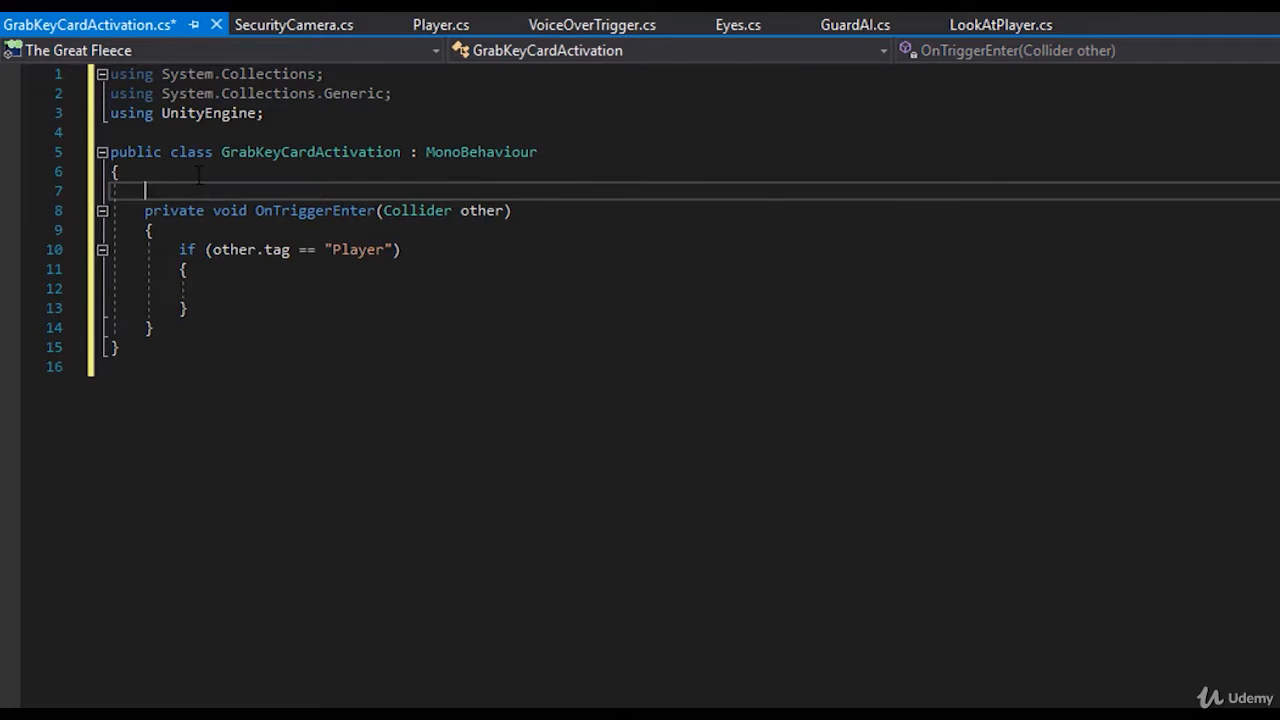
{"action": "key", "text": "Return"}
{"action": "key", "text": "Up"}
{"action": "type", "text": "public"}
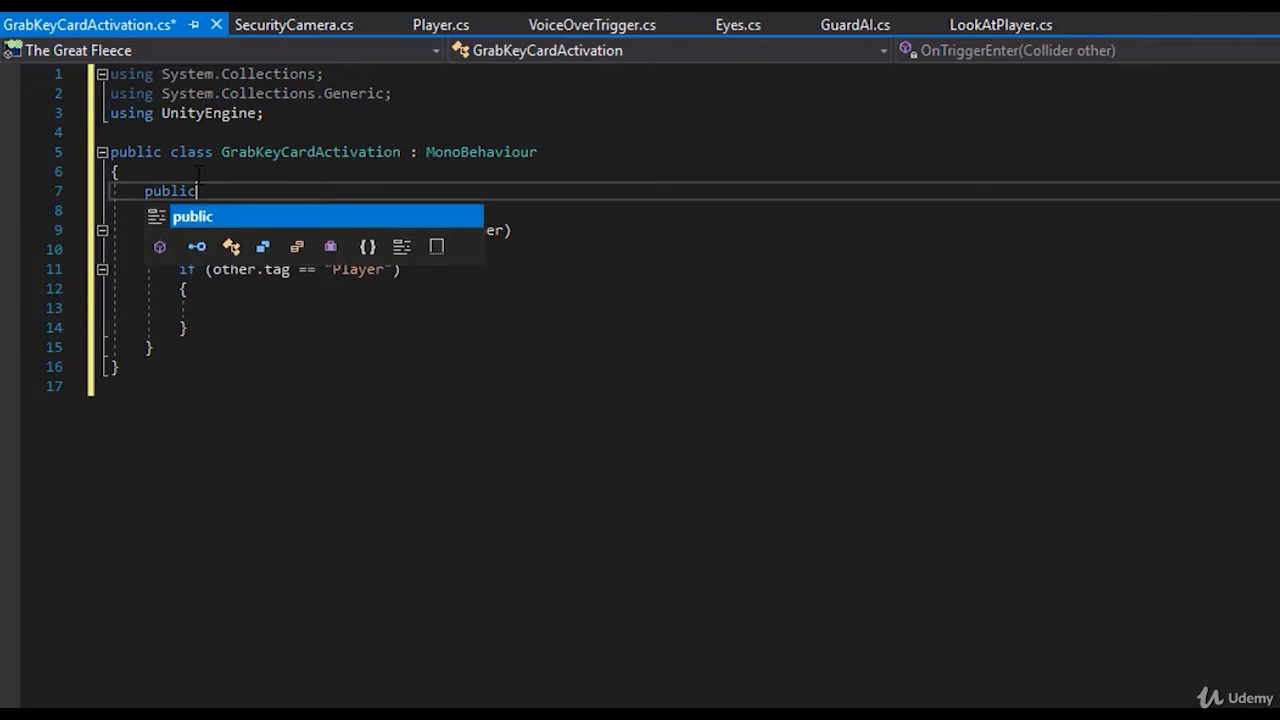
{"action": "type", "text": " GameObject acti"}
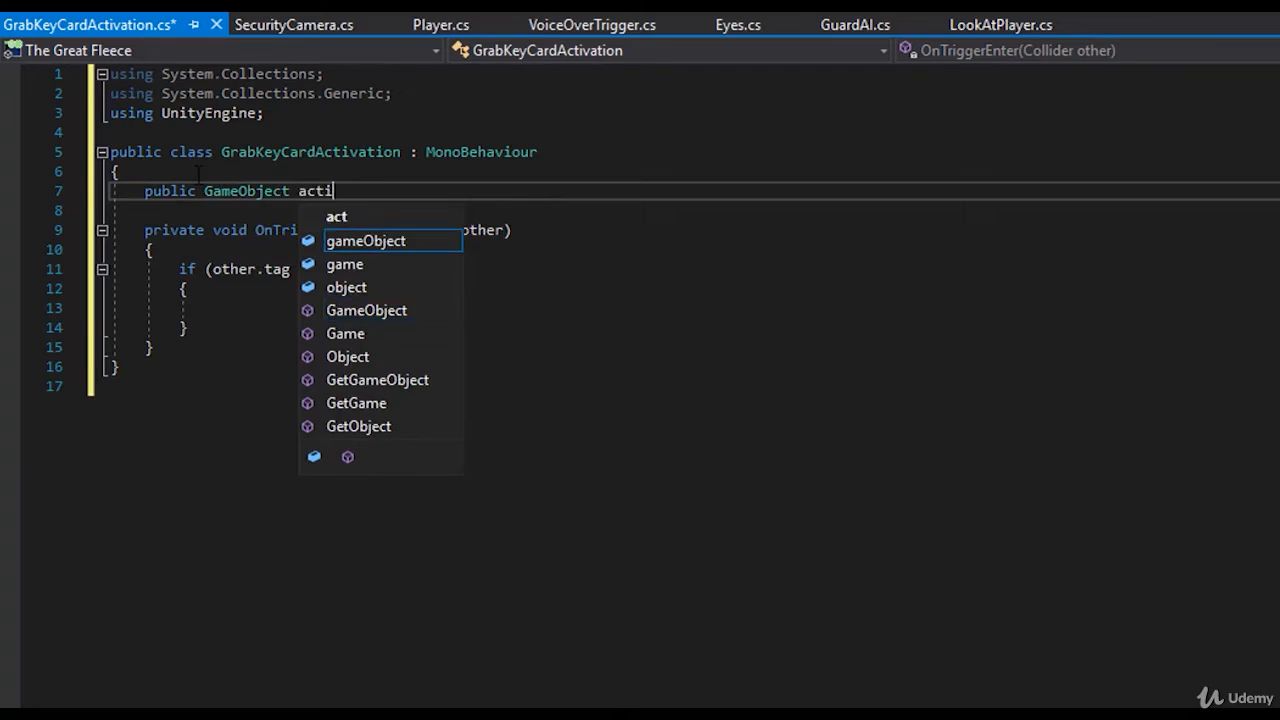
{"action": "key", "text": "BackSpace"}
{"action": "key", "text": "BackSpace"}
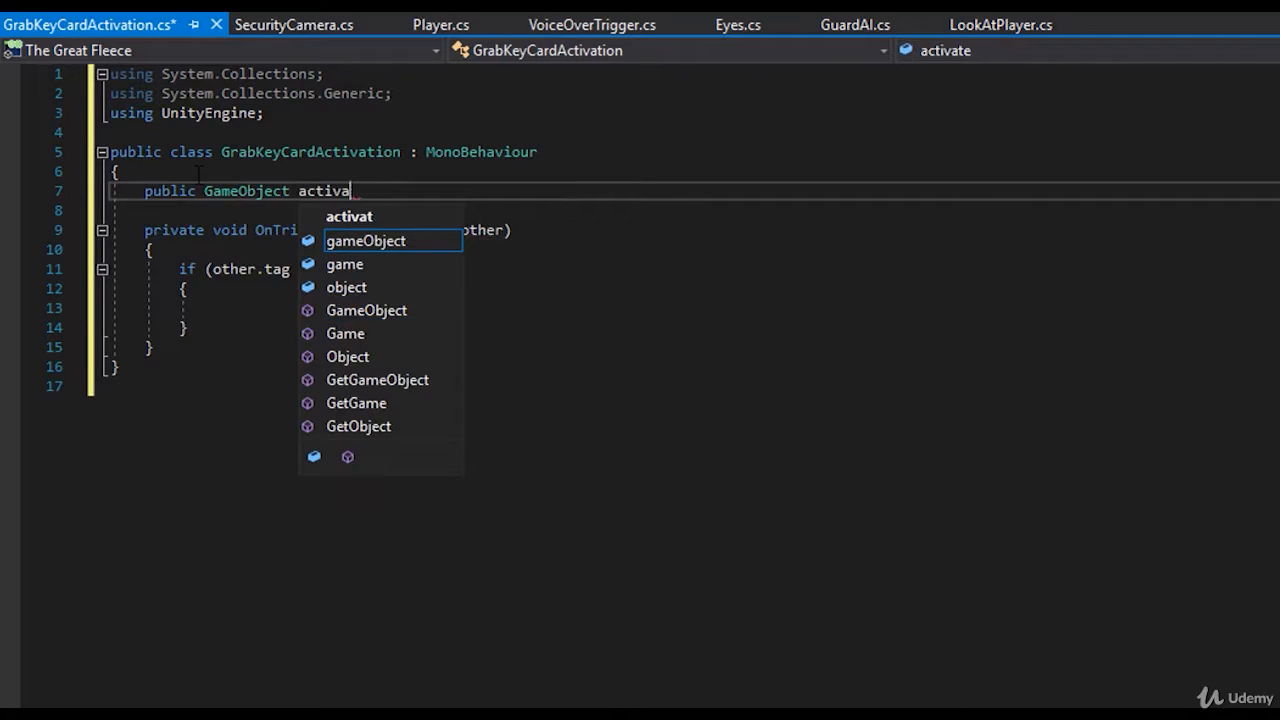
{"action": "key", "text": "BackSpace"}
{"action": "key", "text": "BackSpace"}
{"action": "type", "text": "Slee"}
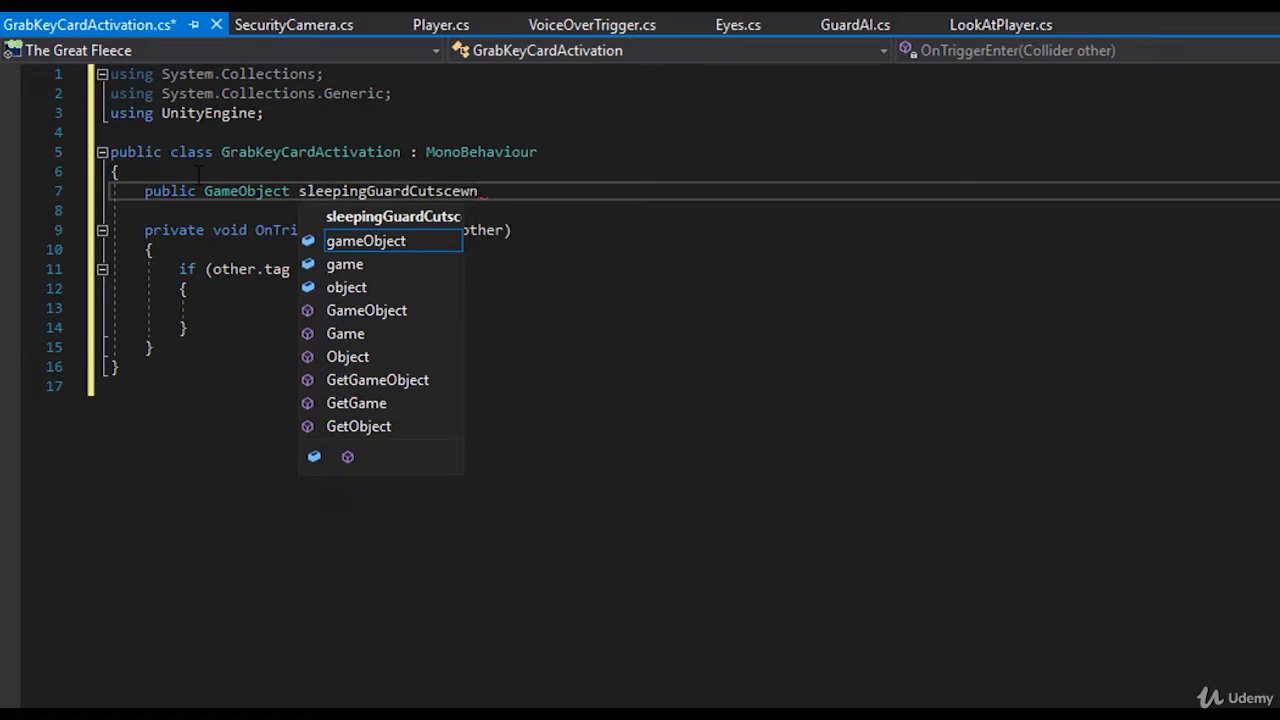
{"action": "type", "text": "ne;"}
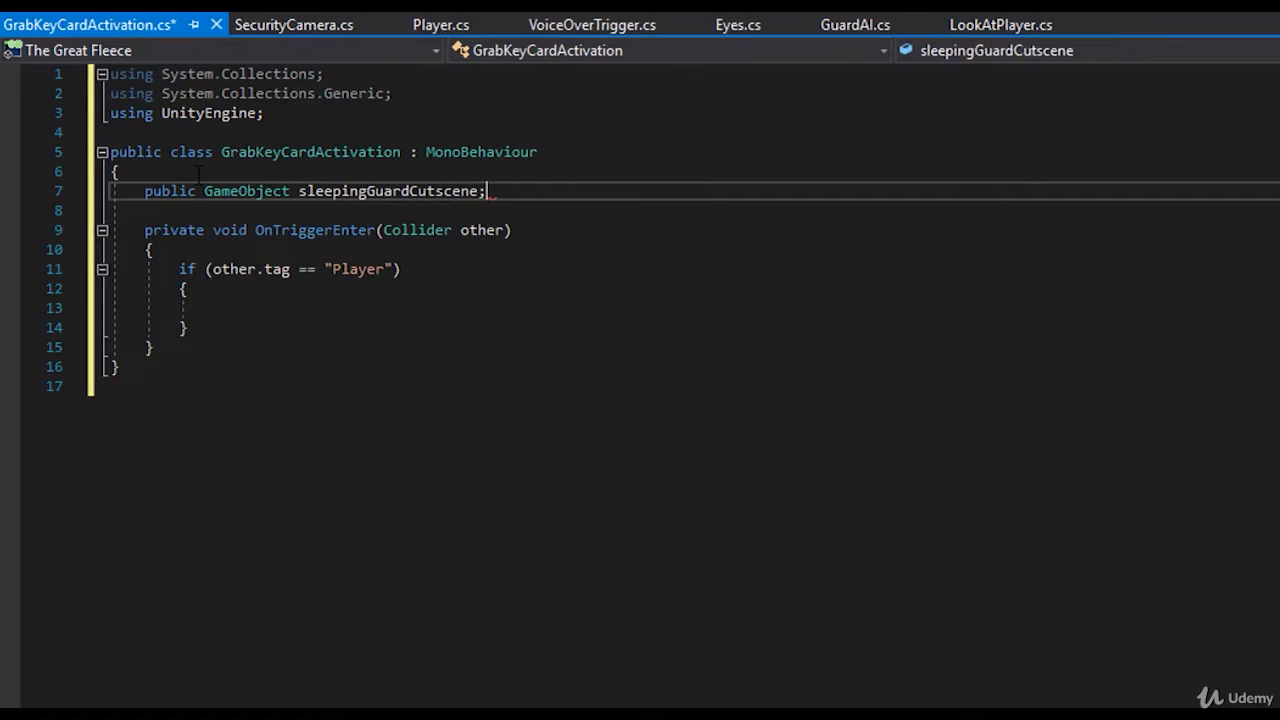
{"action": "key", "text": "ctrl+s"}
Call sleepingGuardCutscene.SetActive(true) inside the Player tag check and save the script.
{"action": "left_click", "coordinate": [258, 308]}
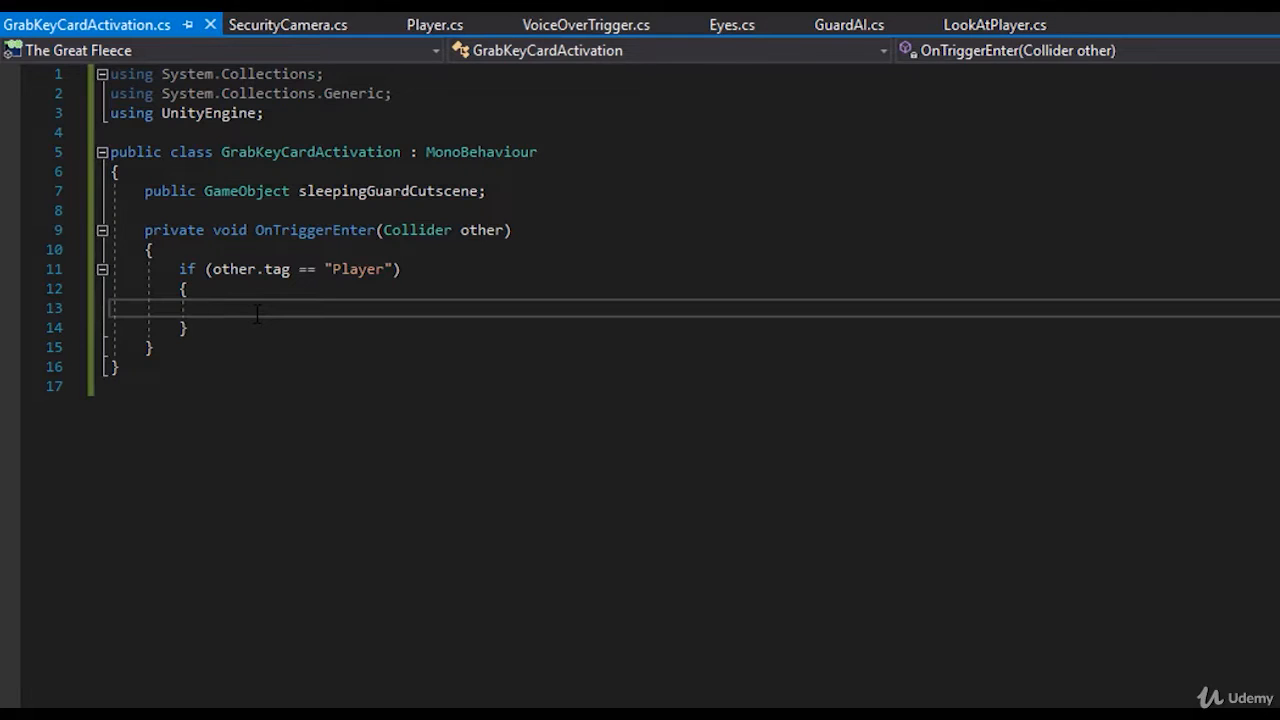
{"action": "type", "text": "sleepingGuardCutscene."}
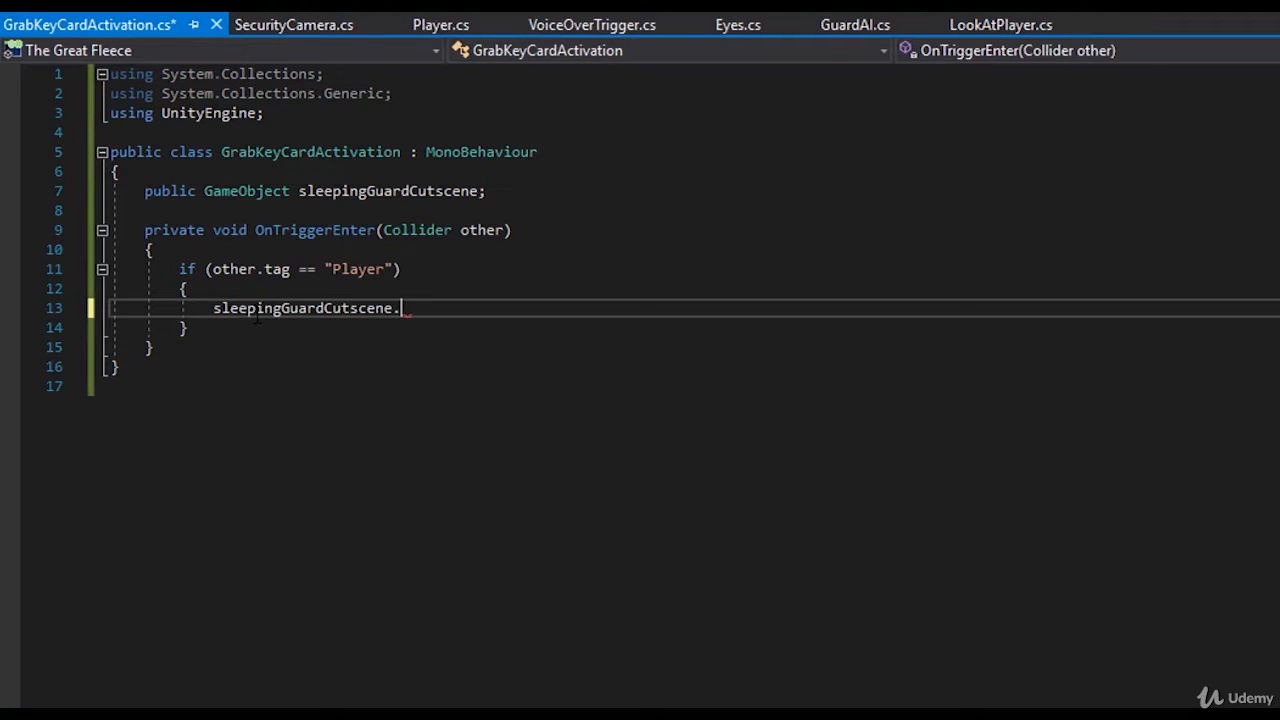
{"action": "type", "text": "SetActive("}
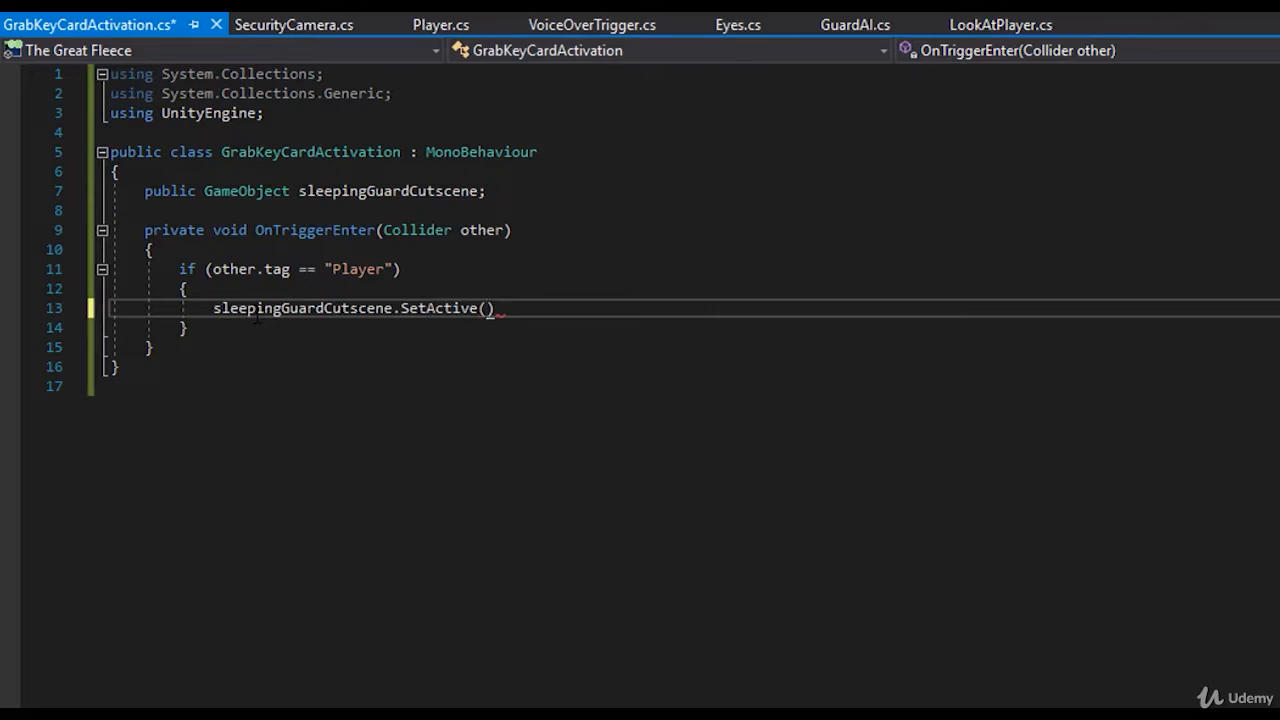
{"action": "type", "text": "true);"}
{"action": "key", "text": "ctrl+s"}
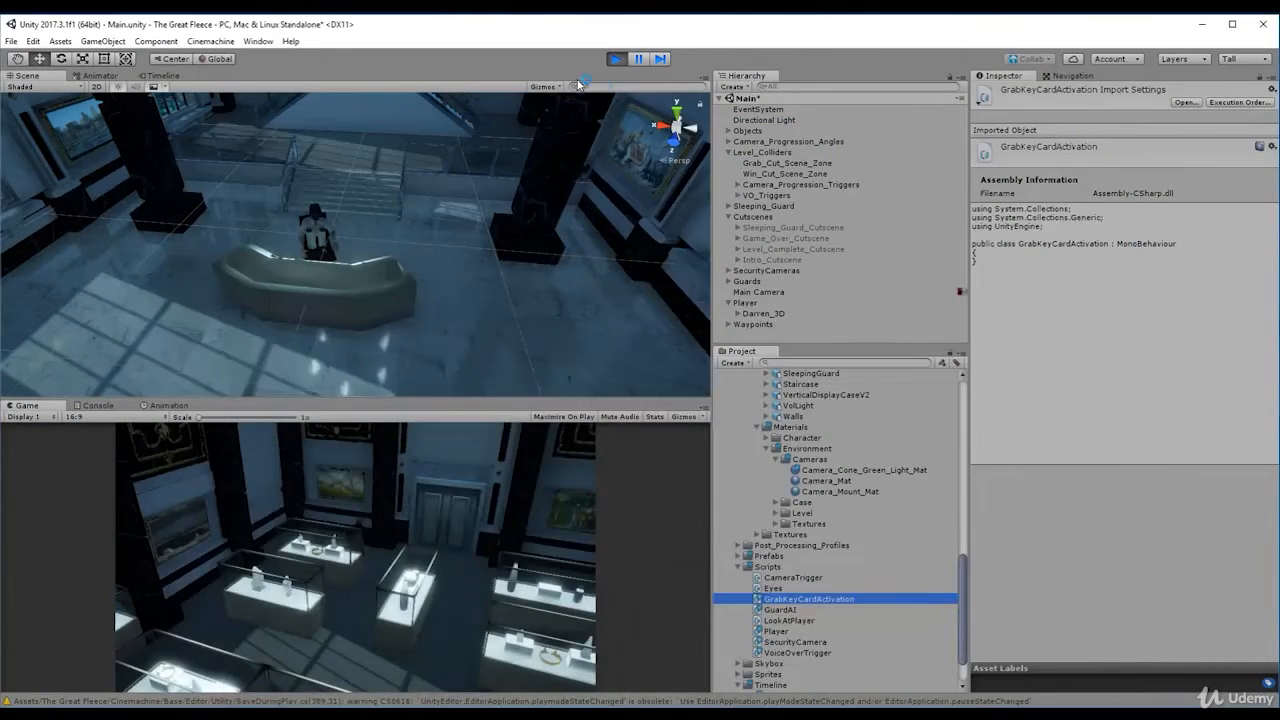
In Unity, exit play mode and attach GrabKeyCardActivation to Grab_Cut_Scene_Zone again, with Sleeping_Guard_Cutscene assigned to its Sleeping Guard Cutscene field.
{"action": "left_click", "coordinate": [608, 59]}
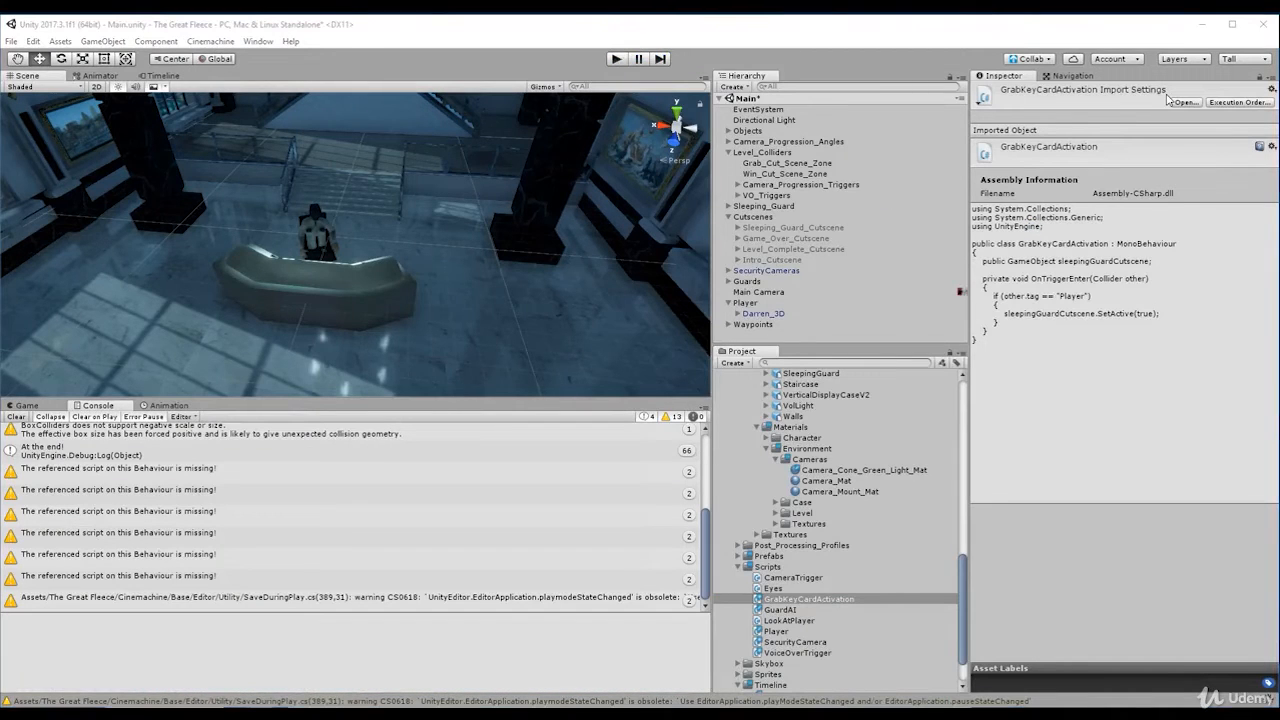
{"action": "left_click", "coordinate": [771, 164]}
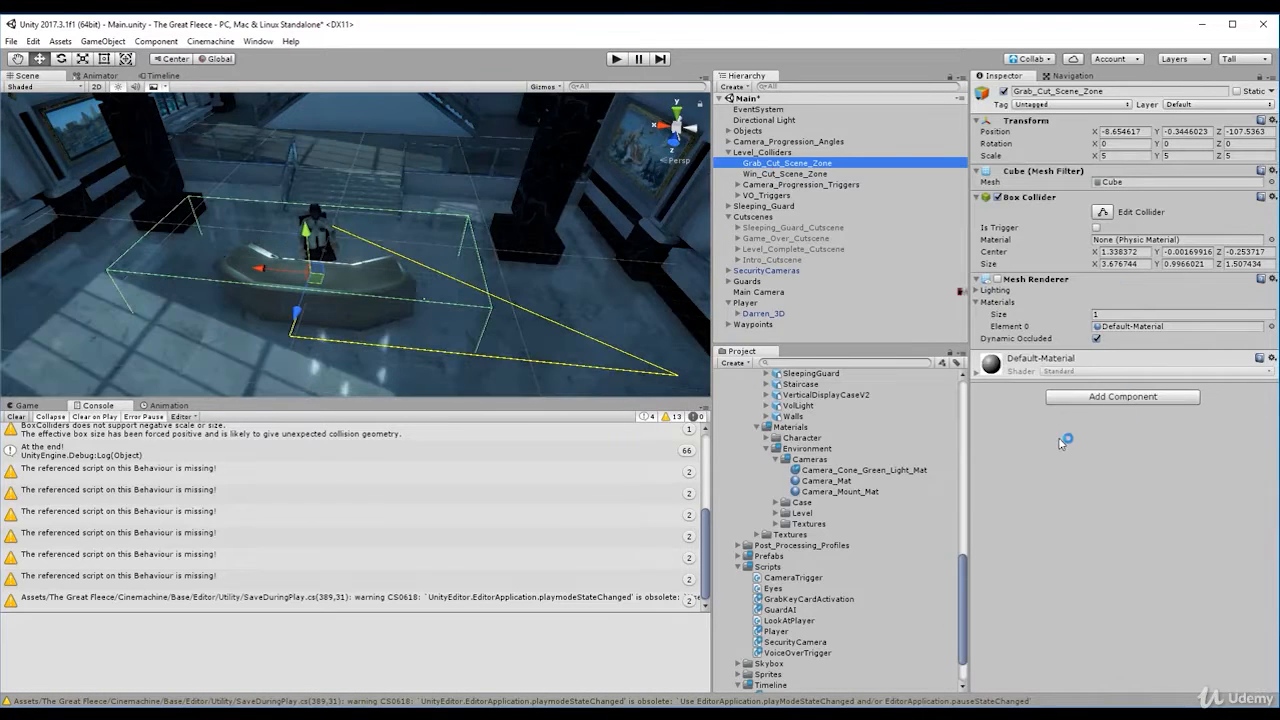
{"action": "left_click", "coordinate": [805, 598]}
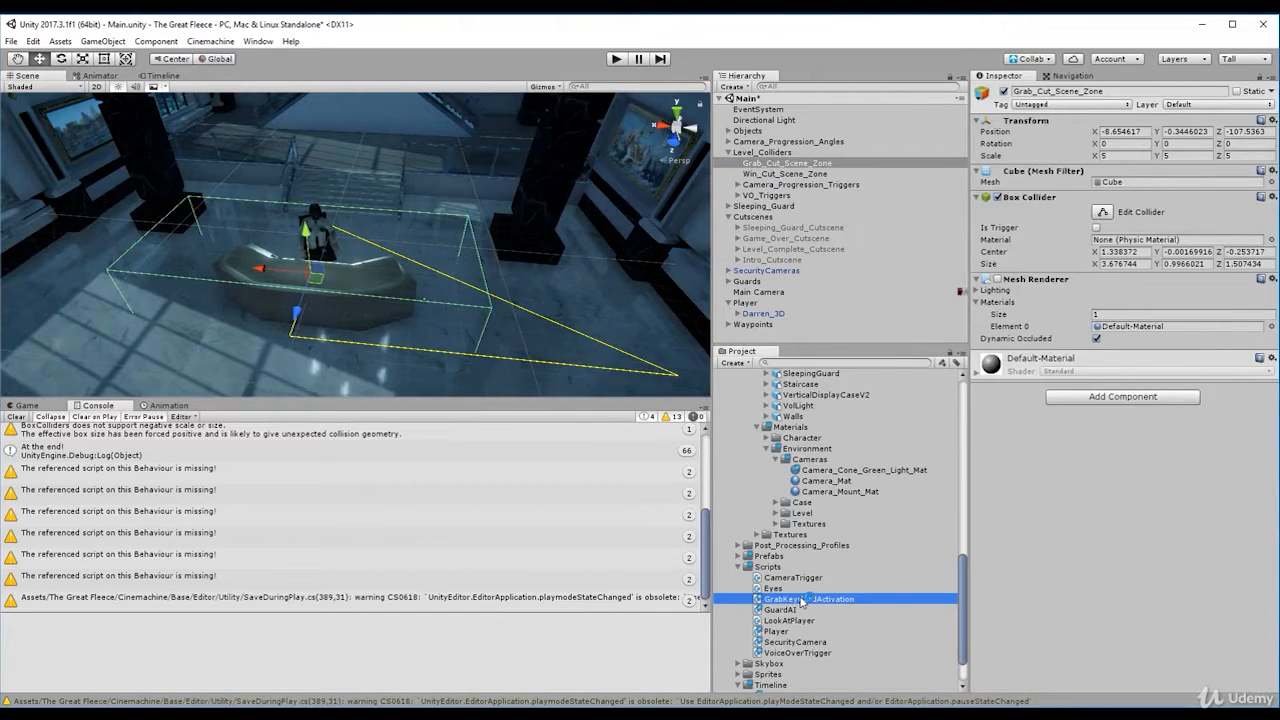
{"action": "left_click_drag", "start_coordinate": [803, 600], "coordinate": [1060, 543]}
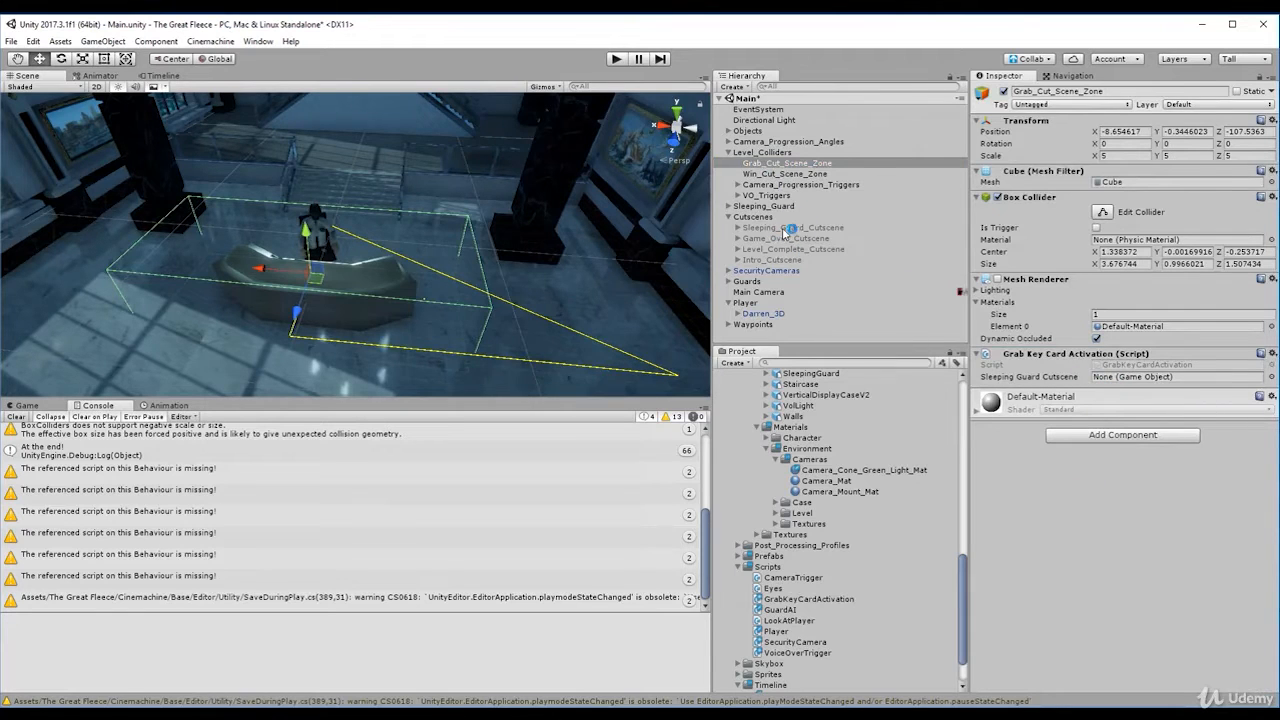
{"action": "left_click_drag", "start_coordinate": [770, 232], "coordinate": [1108, 384]}
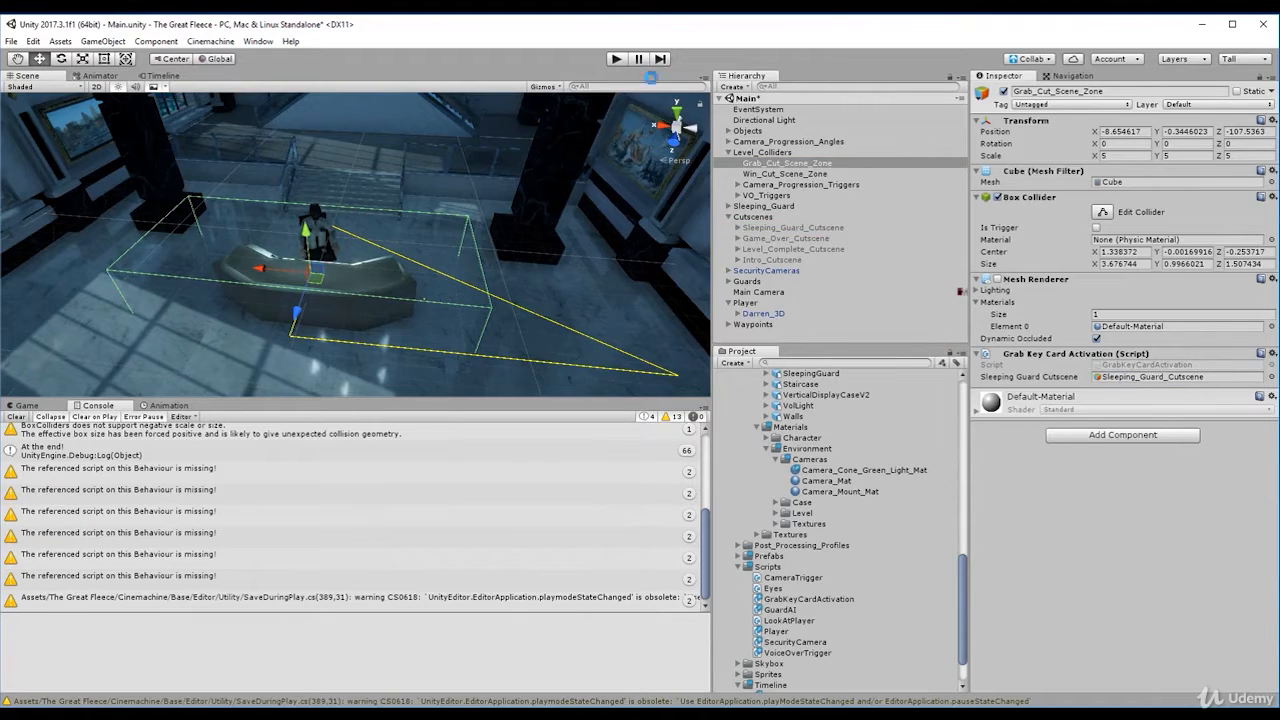
Run the game and send the player across the floor near the sleeping guard's desk to test the cutscene trigger.
{"action": "left_click", "coordinate": [615, 59]}
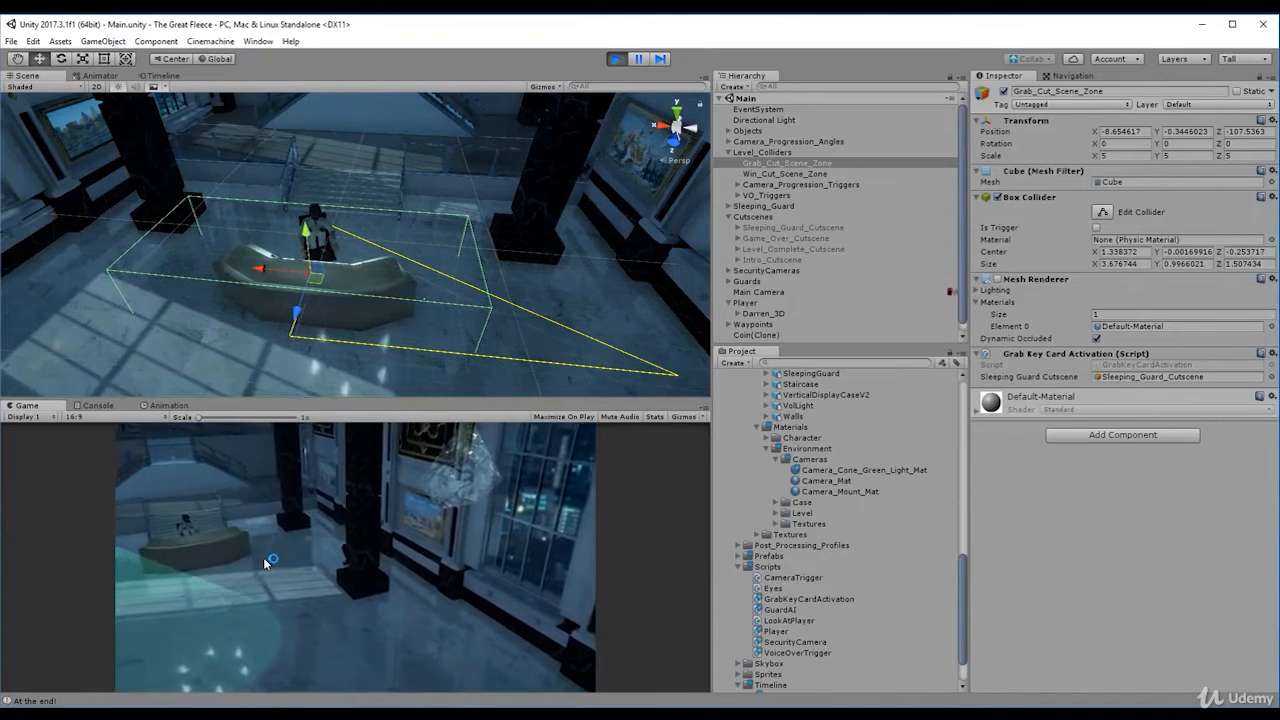
{"action": "left_click", "coordinate": [388, 514]}
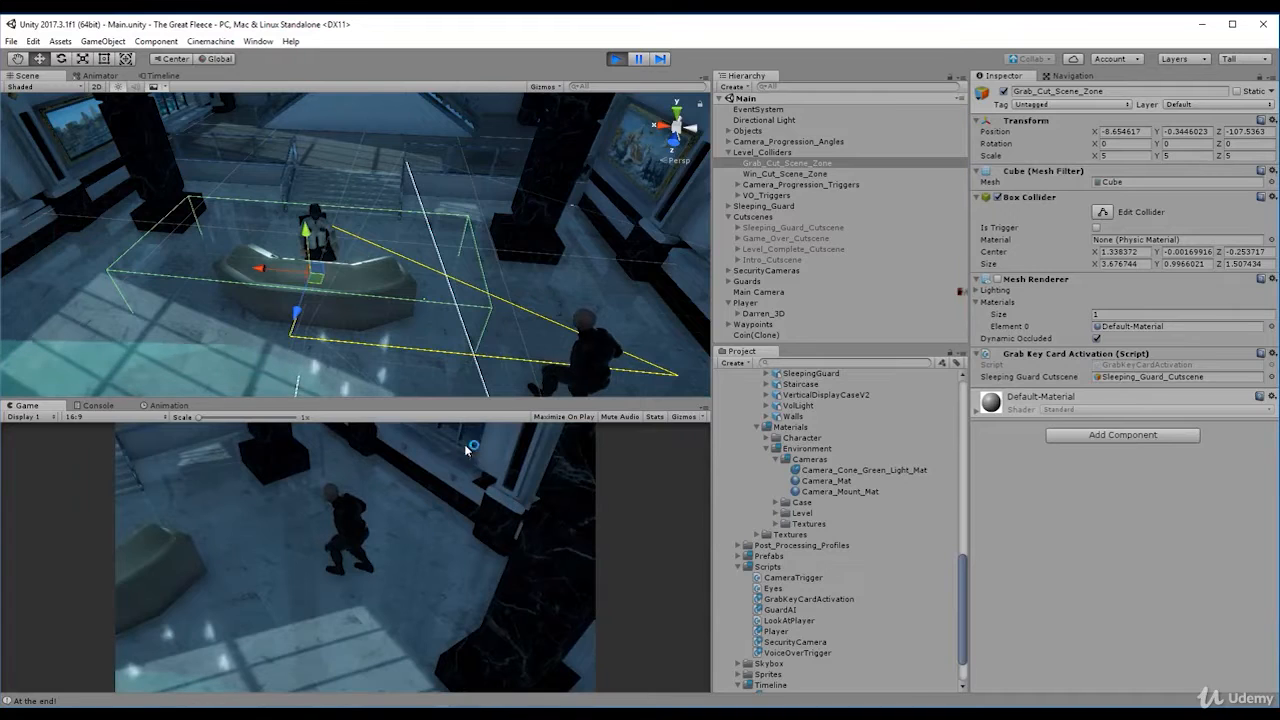
Compare the components and zones of the Throw_Coin, Walk_Behind_Pillar and Spot_Sleeping_Guard triggers under VO_Triggers while the game runs.
{"action": "left_click", "coordinate": [789, 197]}
{"action": "key", "text": "Right"}
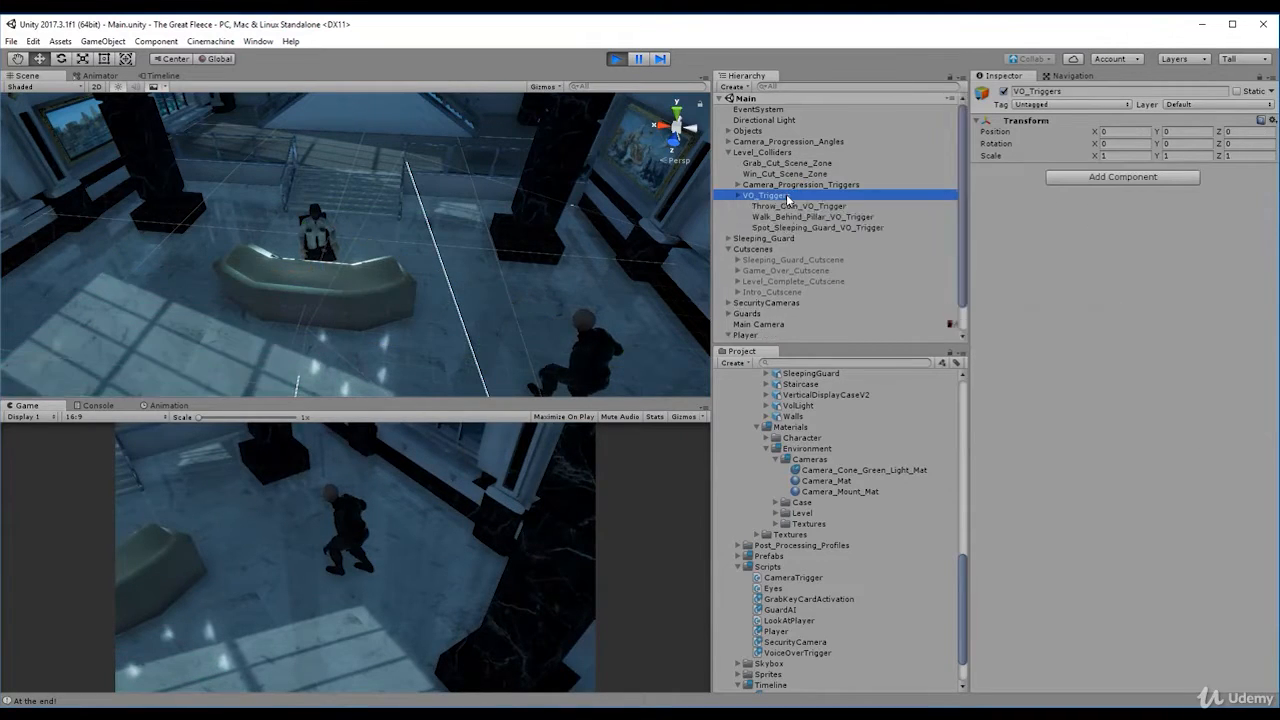
{"action": "left_click", "coordinate": [815, 206]}
{"action": "key", "text": "Down"}
{"action": "key", "text": "Down"}
{"action": "key", "text": "Up"}
{"action": "key", "text": "Up"}
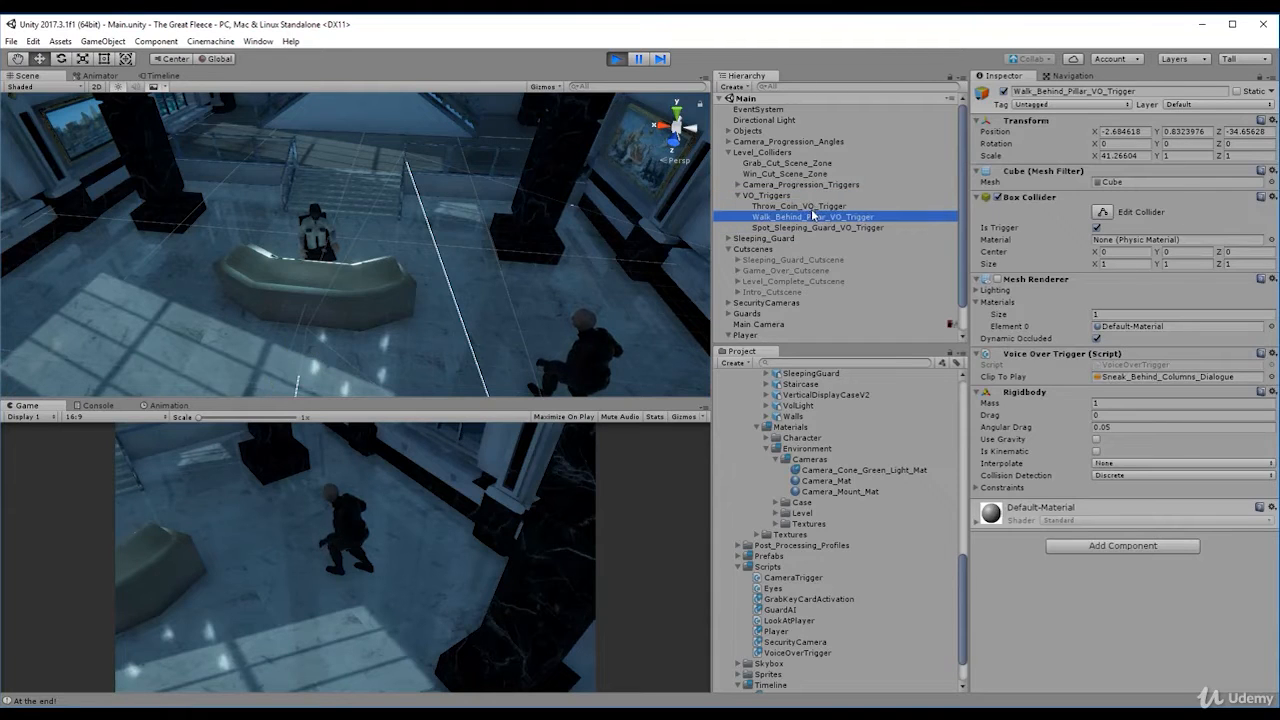
{"action": "key", "text": "Down"}
{"action": "key", "text": "Down"}
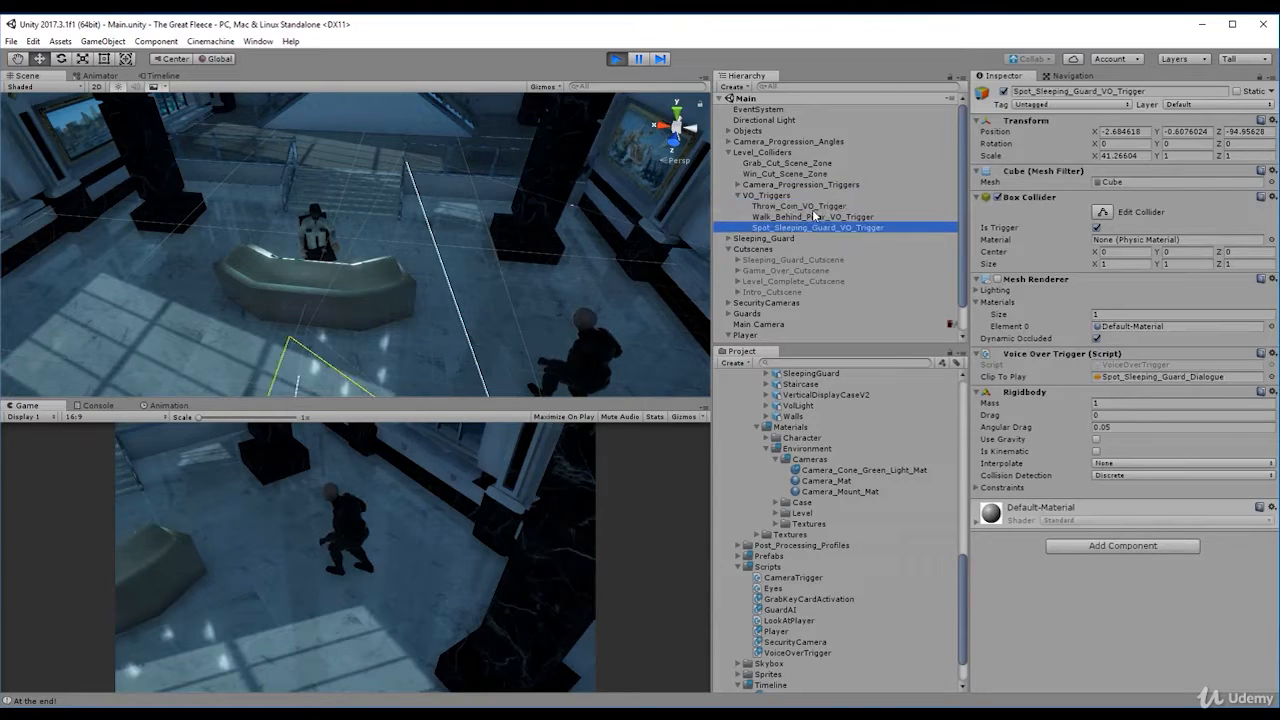
{"action": "key", "text": "Up"}
{"action": "key", "text": "Up"}
{"action": "key", "text": "Down"}
{"action": "key", "text": "Down"}
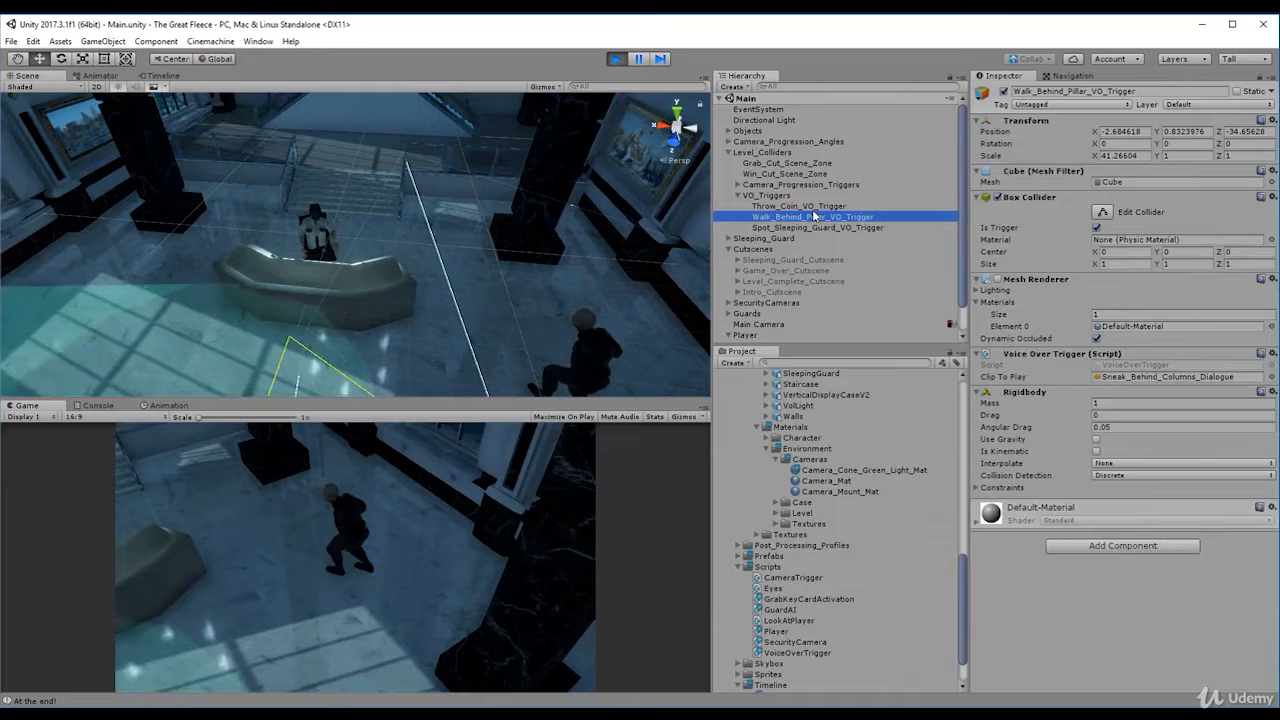
{"action": "key", "text": "Up"}
{"action": "key", "text": "Up"}
{"action": "key", "text": "Up"}
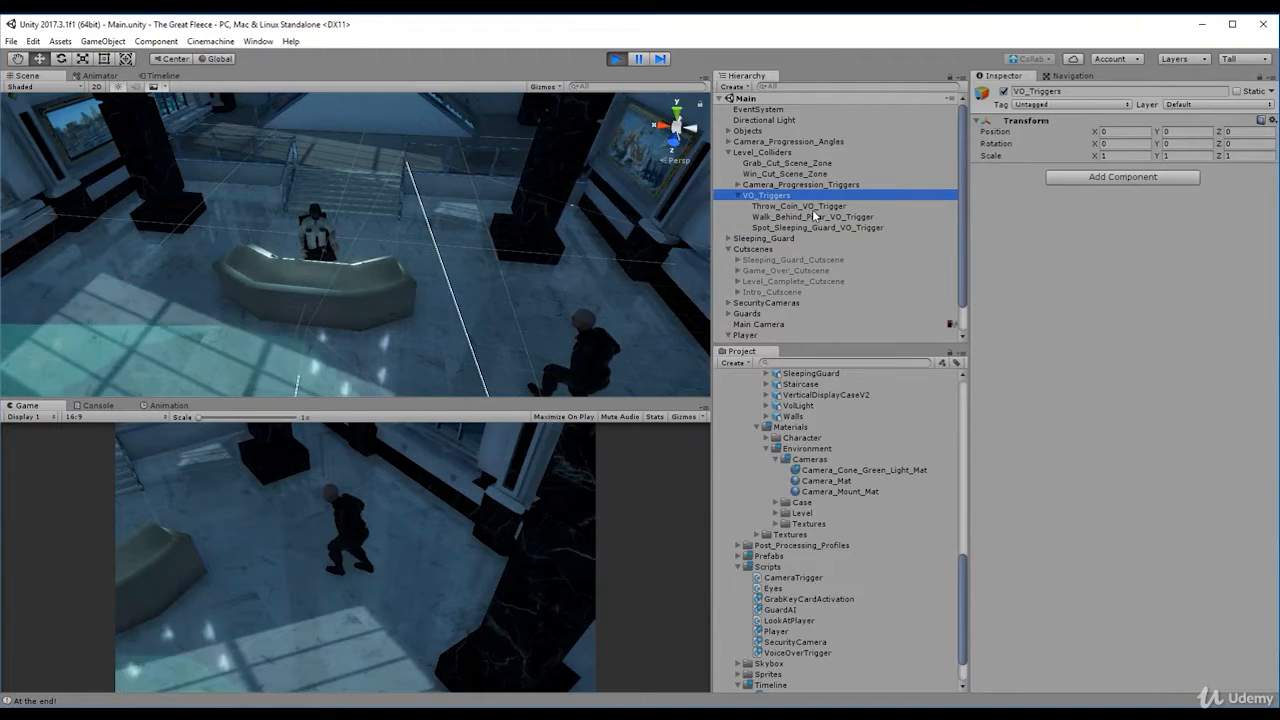
{"action": "key", "text": "Down"}
{"action": "key", "text": "Down"}
{"action": "key", "text": "Down"}
{"action": "key", "text": "Up"}
{"action": "key", "text": "Up"}
{"action": "key", "text": "Up"}
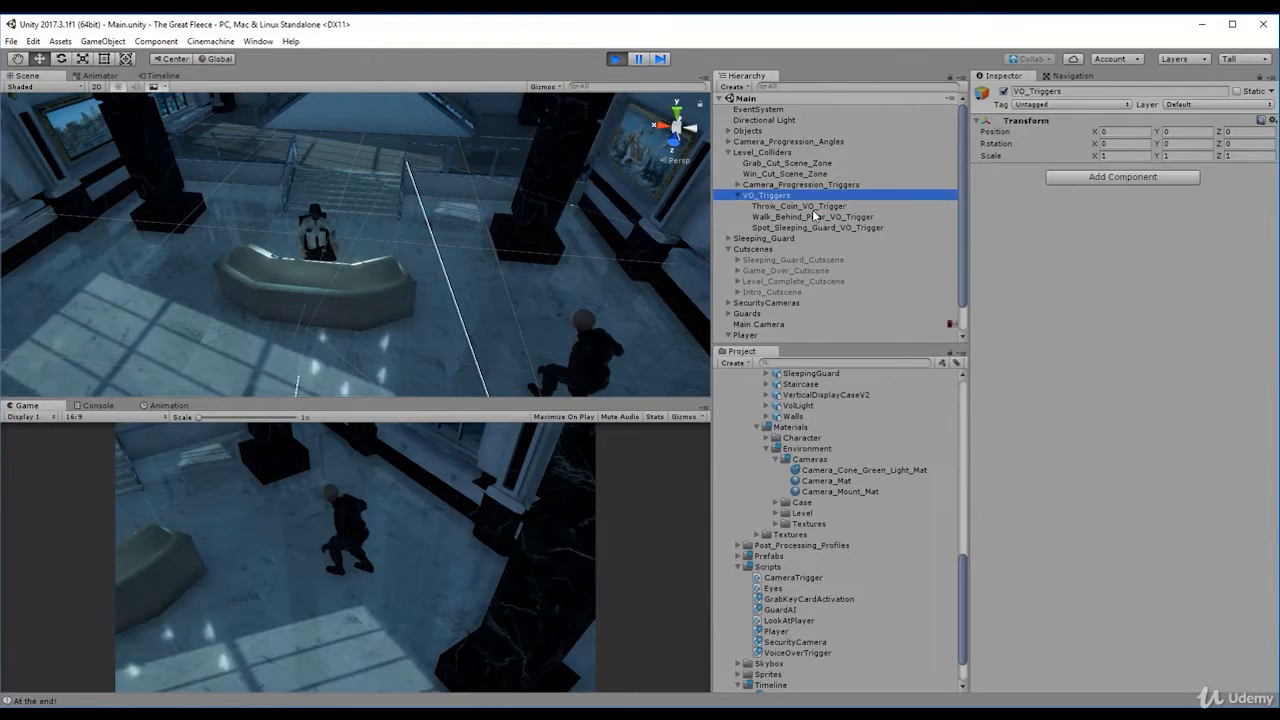
{"action": "key", "text": "Down"}
{"action": "key", "text": "Up"}
{"action": "key", "text": "Left"}
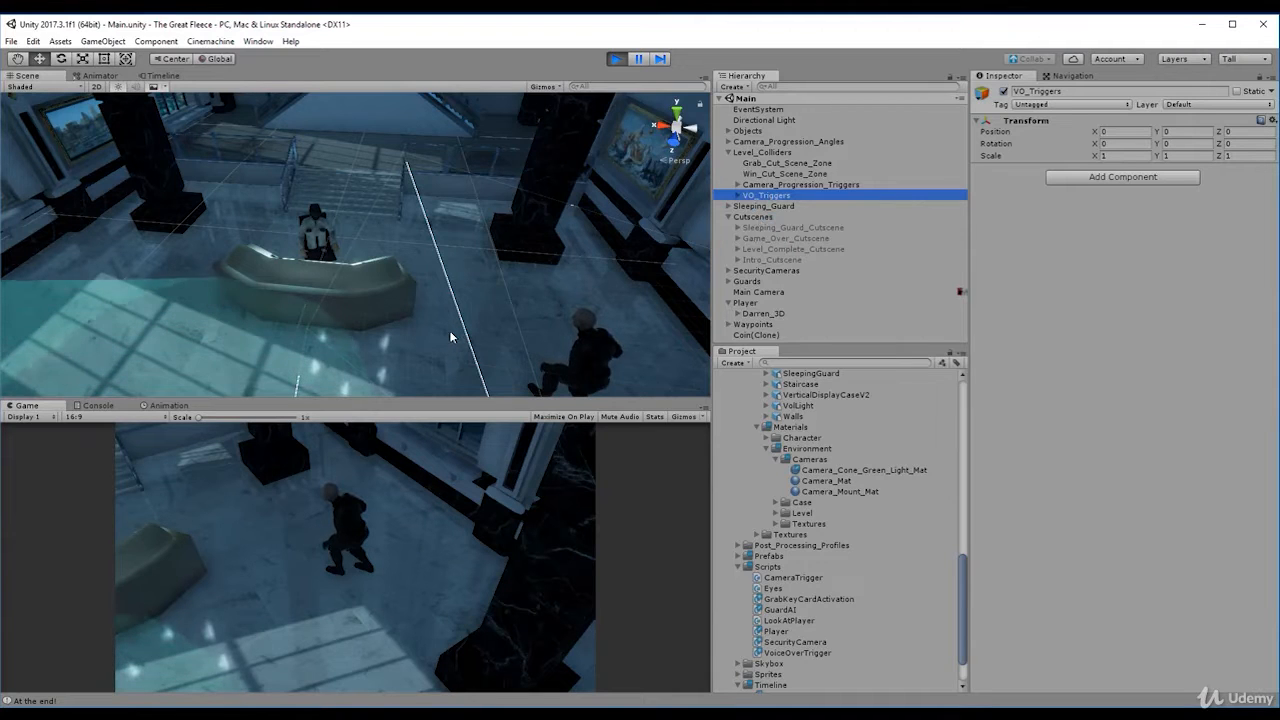
{"action": "left_click", "coordinate": [445, 342]}
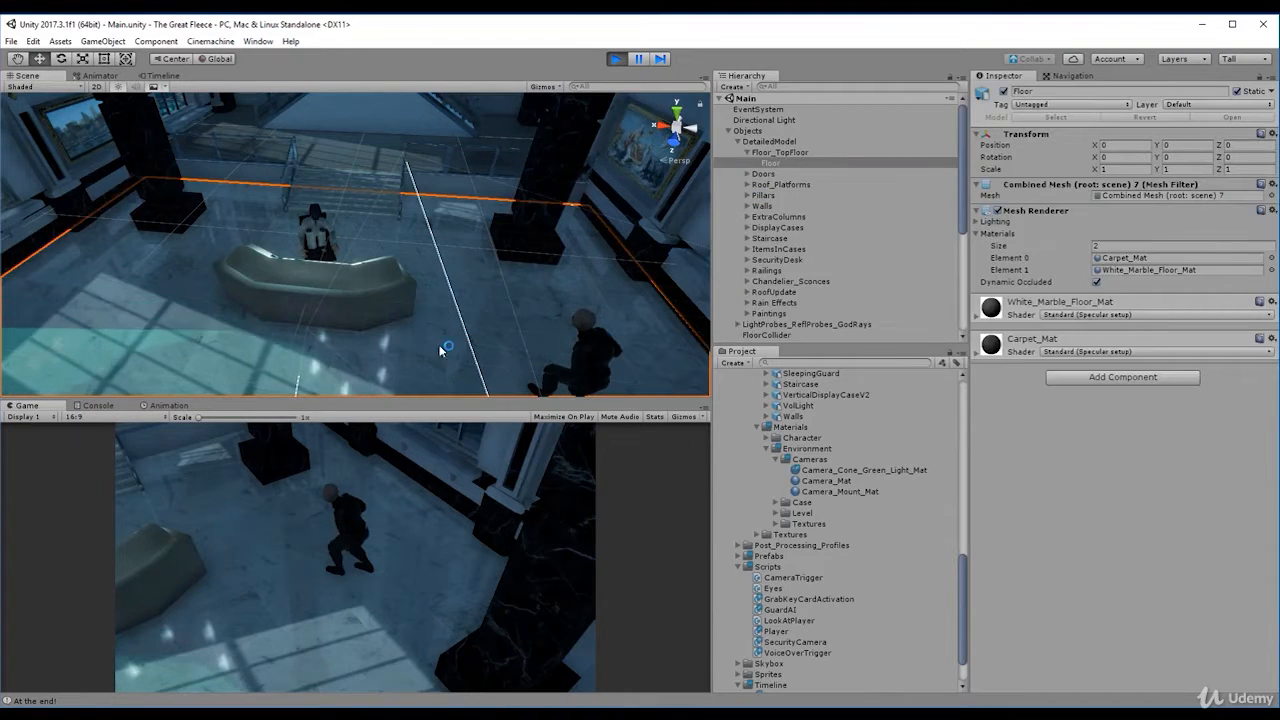
Send the player toward the sleeping guard's desk and examine Grab_Cut_Scene_Zone's components while the game runs.
{"action": "left_click", "coordinate": [235, 566]}
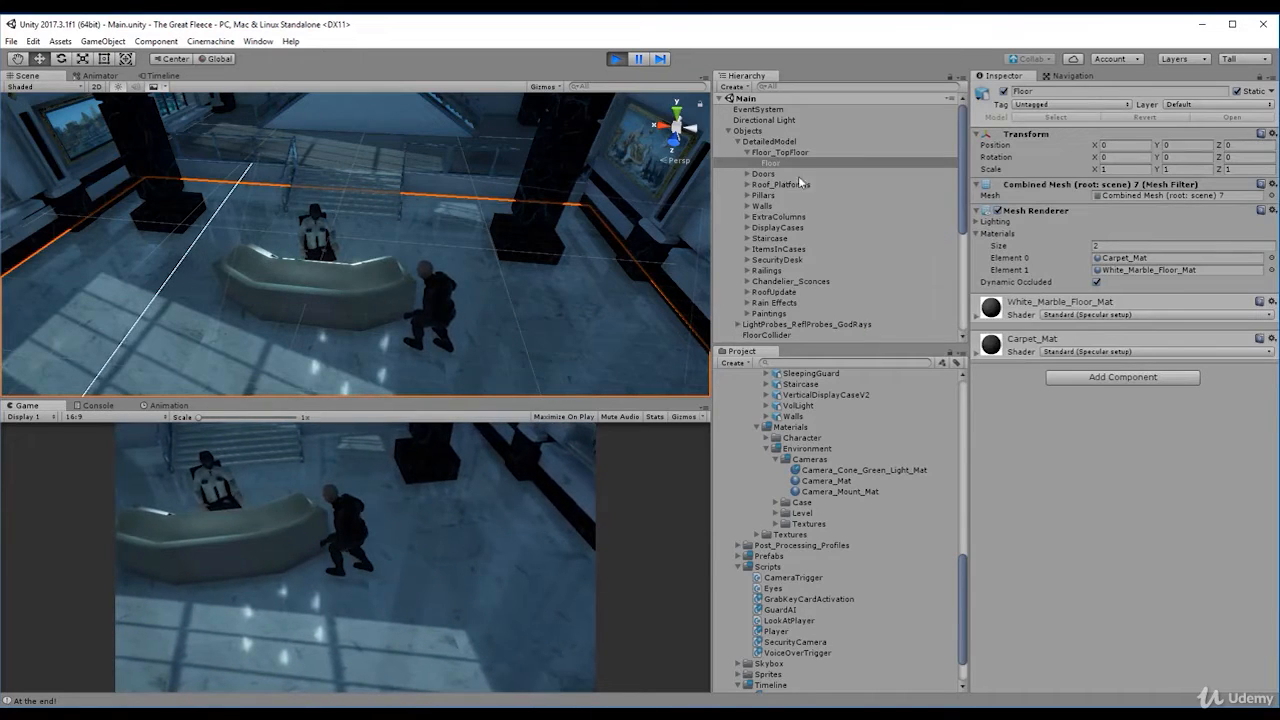
{"action": "left_click", "coordinate": [767, 153]}
{"action": "left_click", "coordinate": [747, 152]}
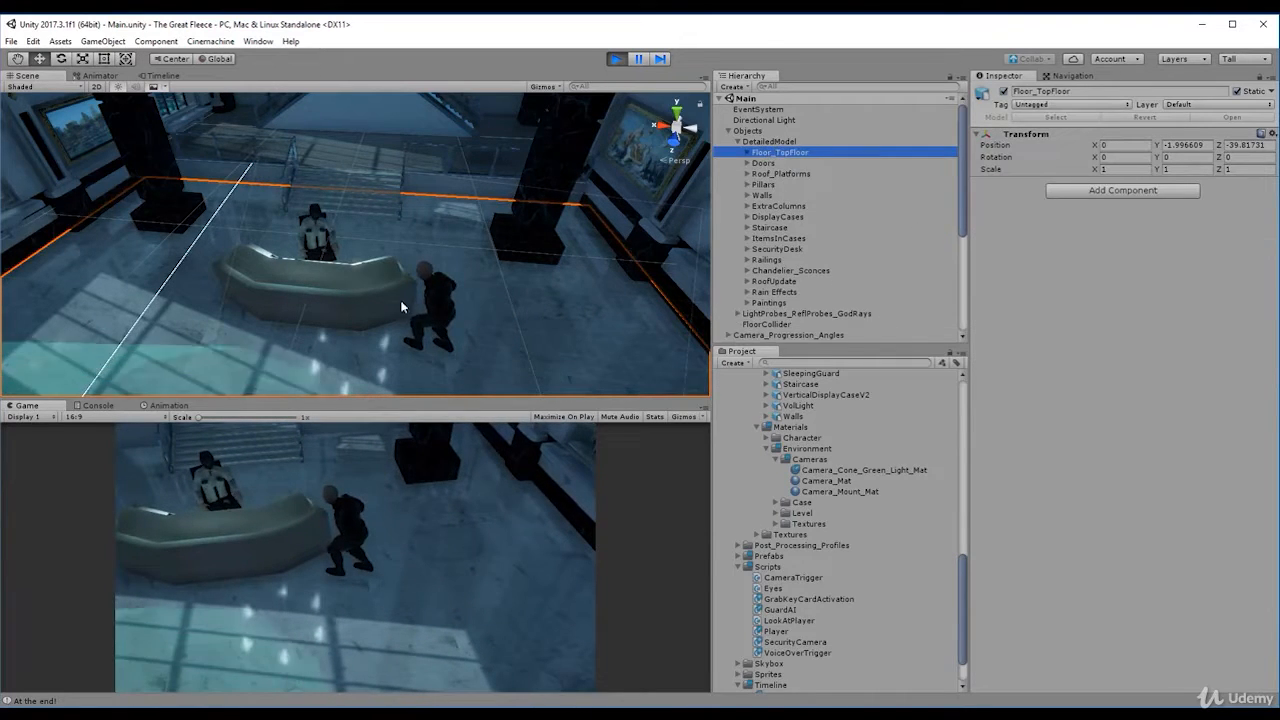
{"action": "left_click", "coordinate": [748, 130]}
{"action": "left_click", "coordinate": [728, 130]}
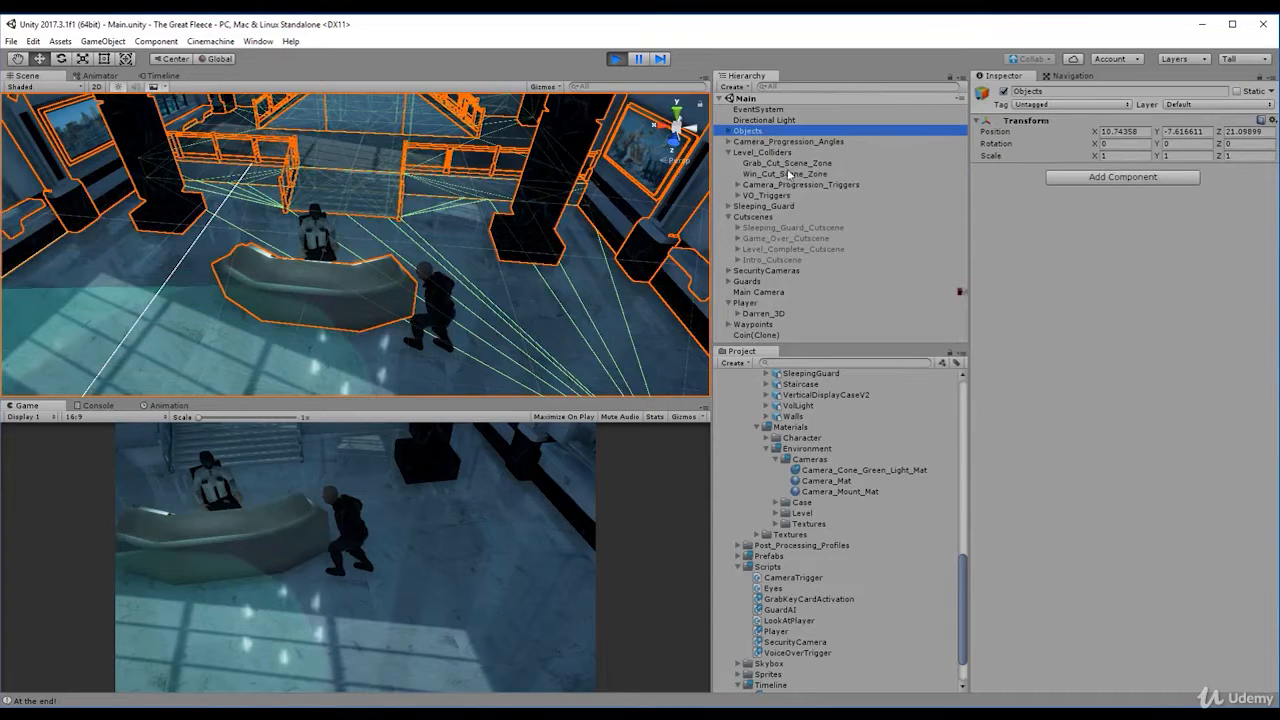
{"action": "double_click", "coordinate": [787, 163]}
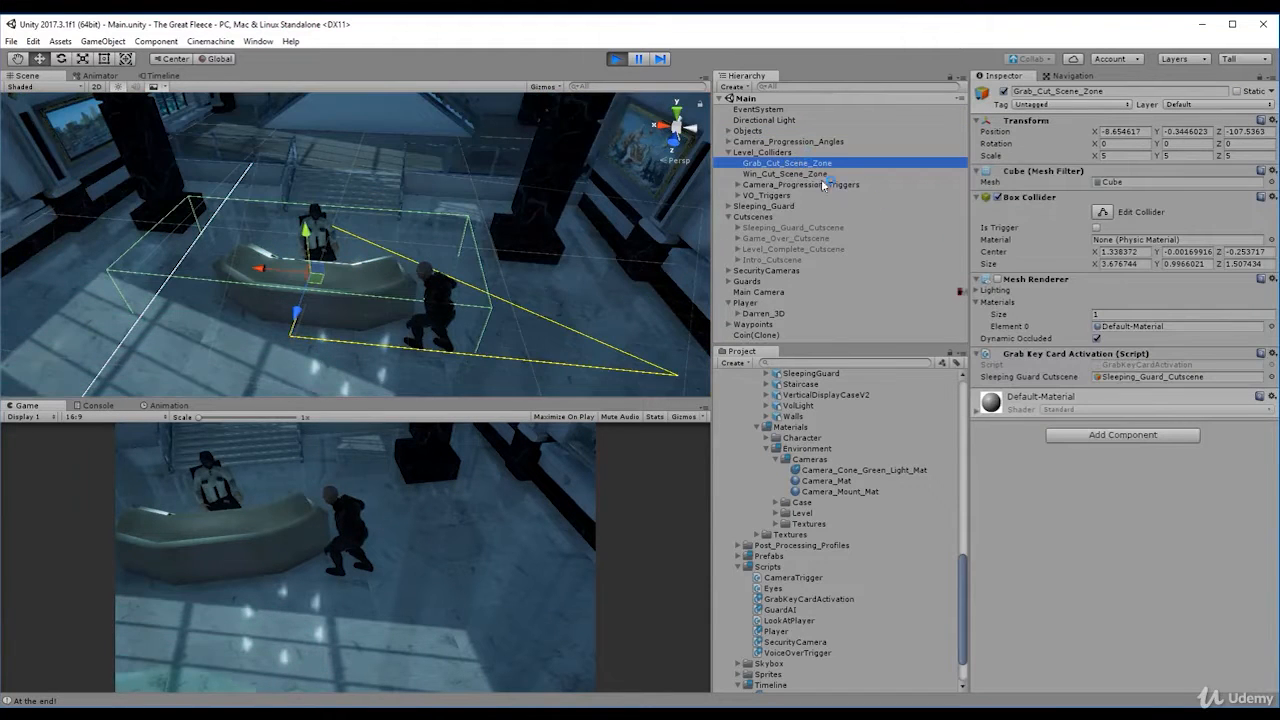
{"action": "left_click", "coordinate": [1093, 436]}
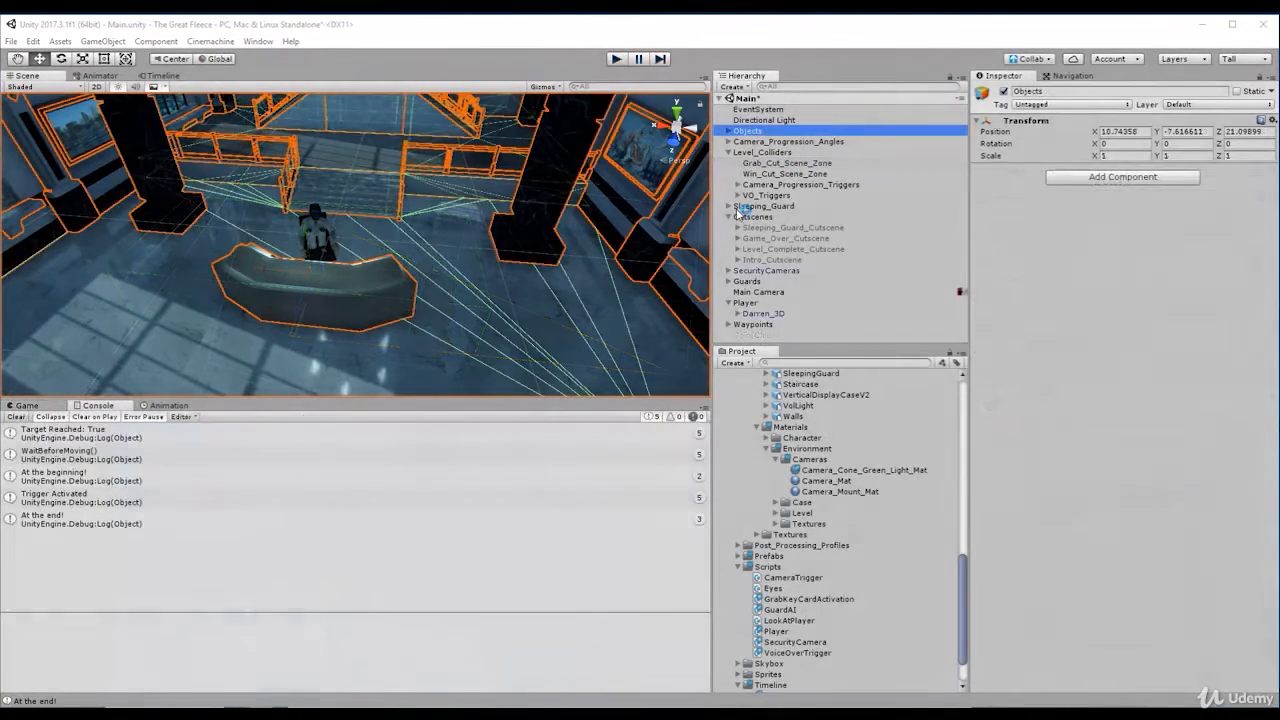
Add a Rigidbody with gravity disabled to Grab_Cut_Scene_Zone, make its Box Collider a trigger, and run the game.
{"action": "left_click", "coordinate": [762, 152]}
{"action": "key", "text": "Left"}
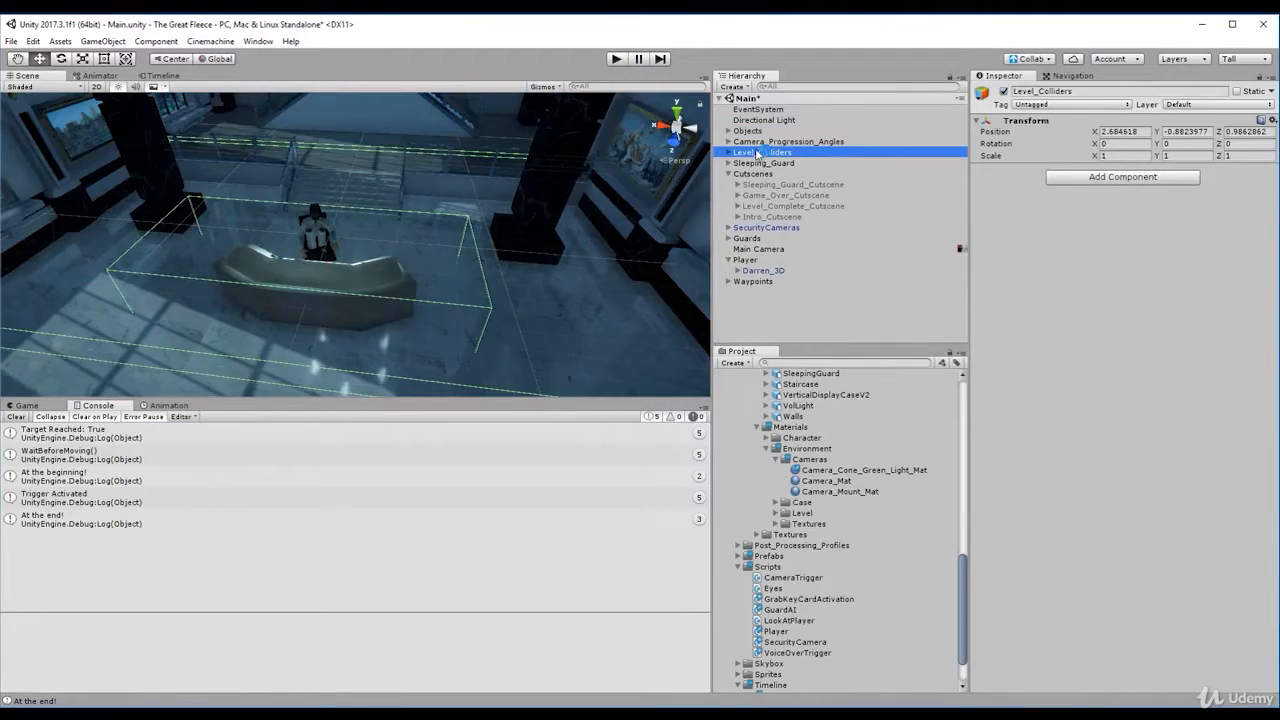
{"action": "key", "text": "Right"}
{"action": "key", "text": "Down"}
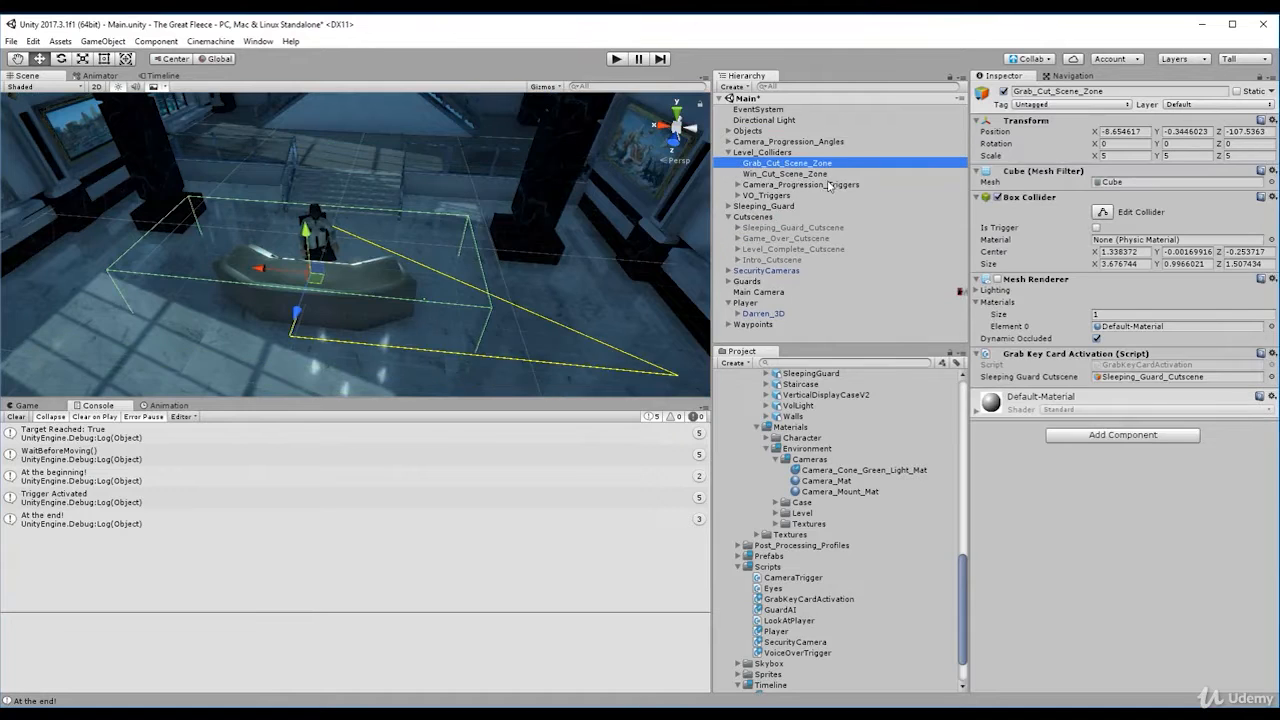
{"action": "left_click", "coordinate": [1090, 435]}
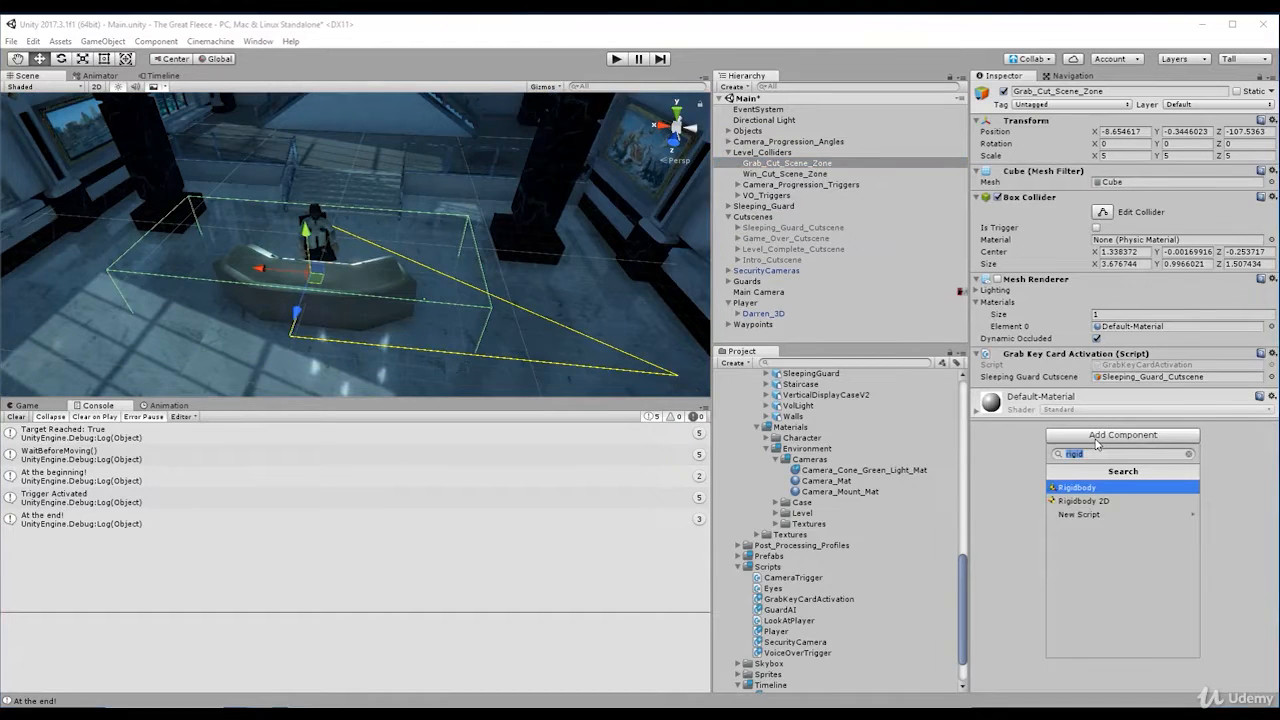
{"action": "type", "text": "rigid"}
{"action": "key", "text": "Return"}
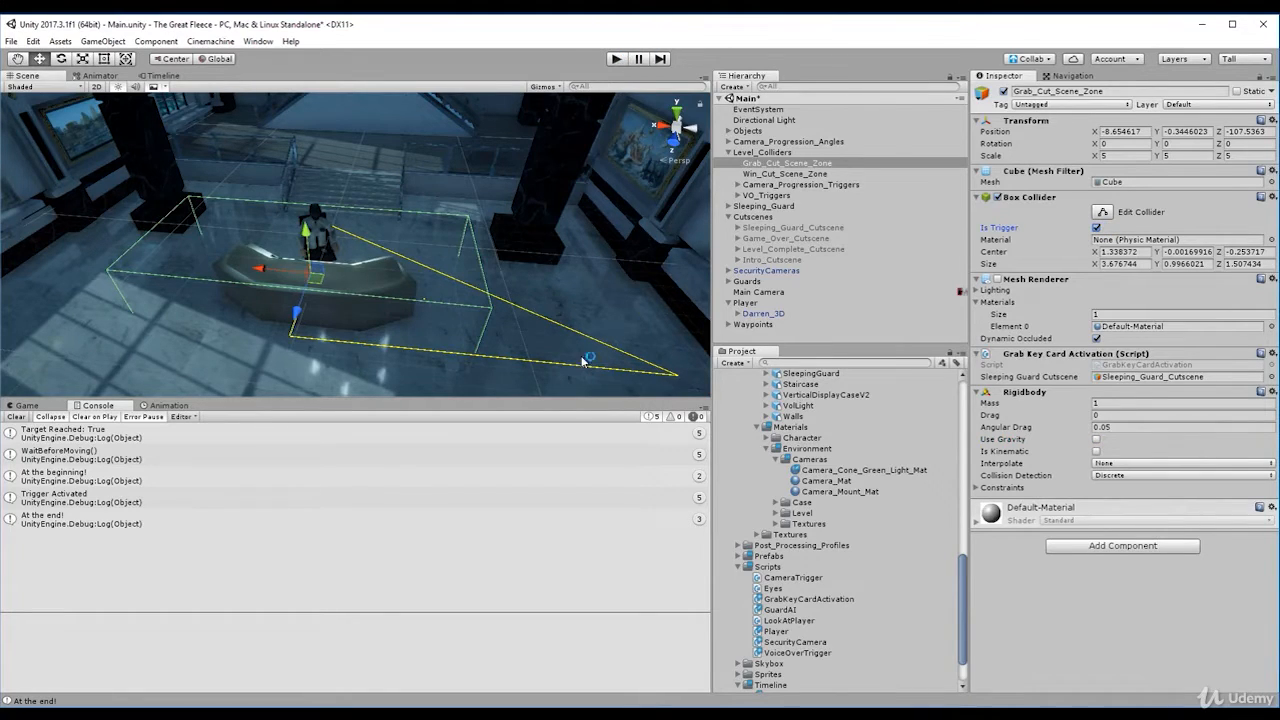
{"action": "left_click", "coordinate": [617, 59]}
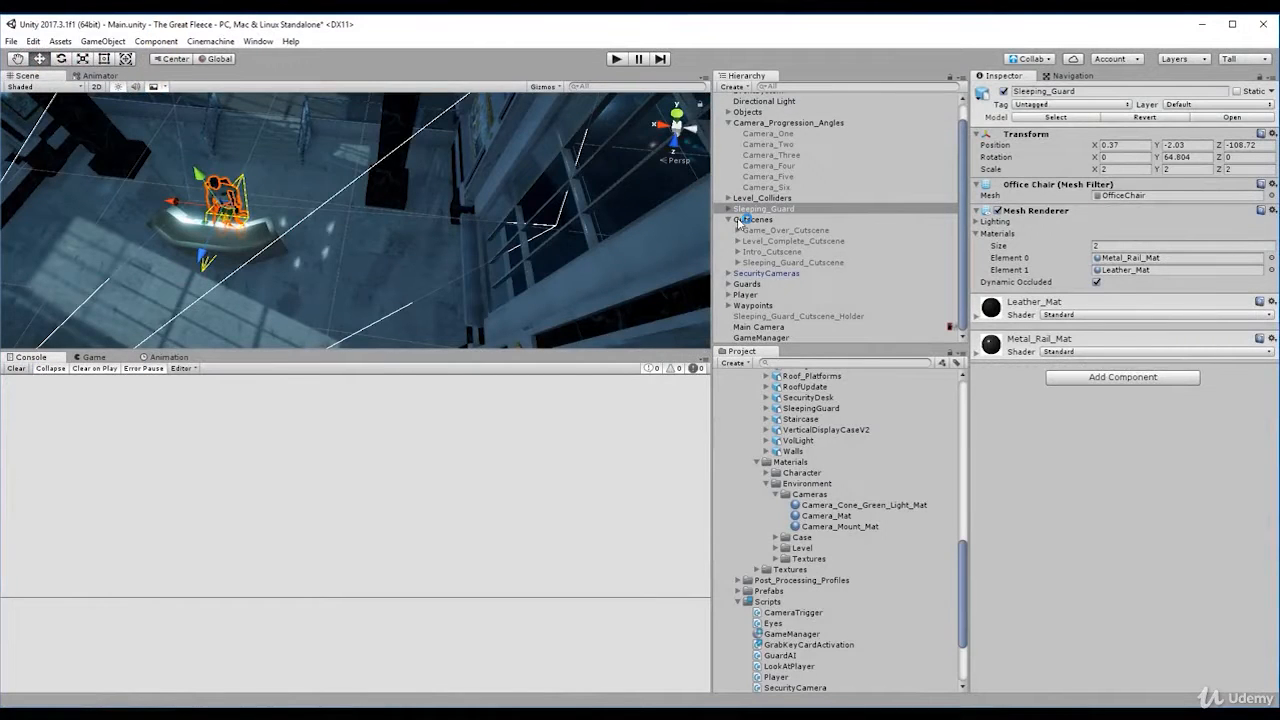
Activate the Sleeping_Guard_Cutscene object under Cutscenes.
{"action": "left_click", "coordinate": [778, 210]}
{"action": "left_click", "coordinate": [769, 231]}
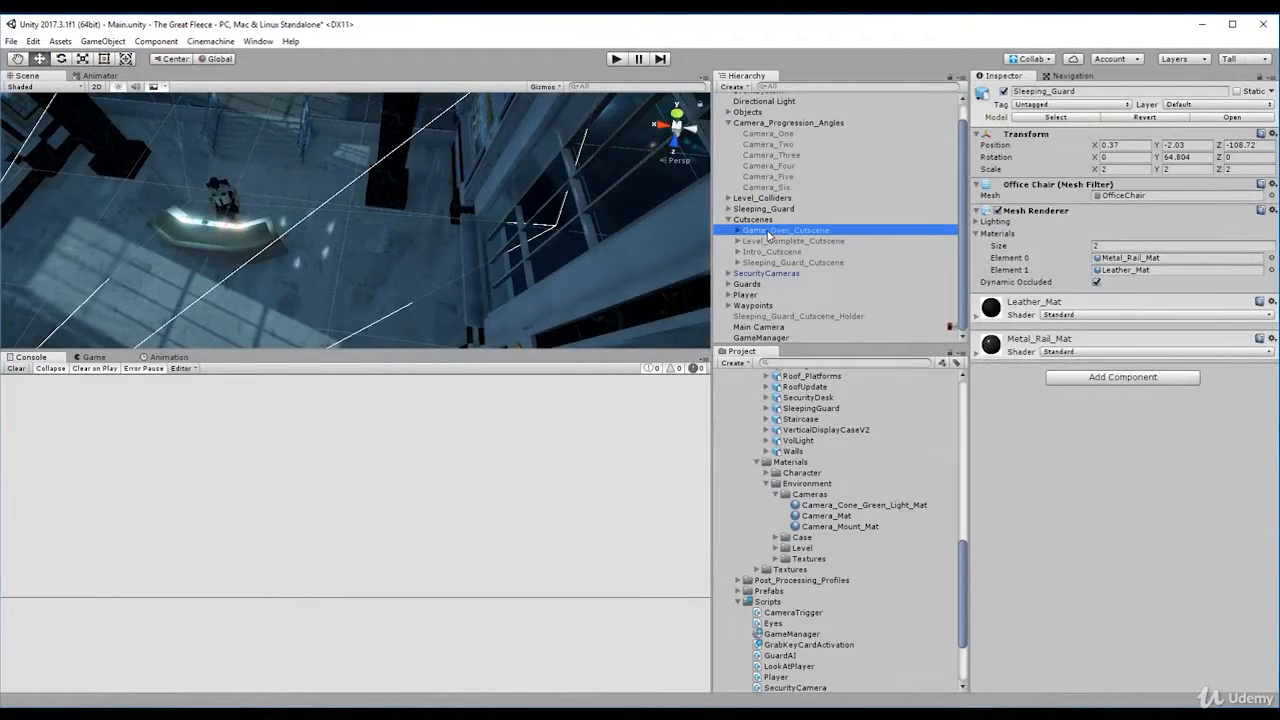
{"action": "left_click", "coordinate": [784, 263]}
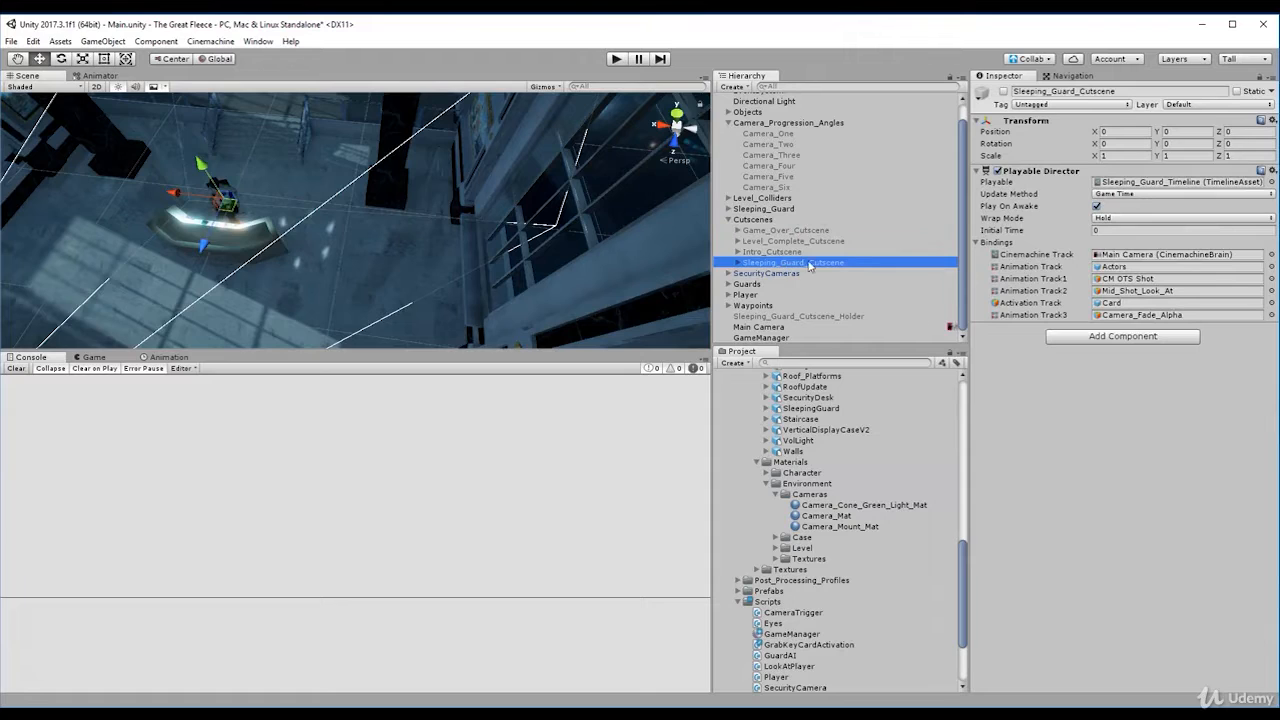
{"action": "left_click", "coordinate": [1003, 91]}
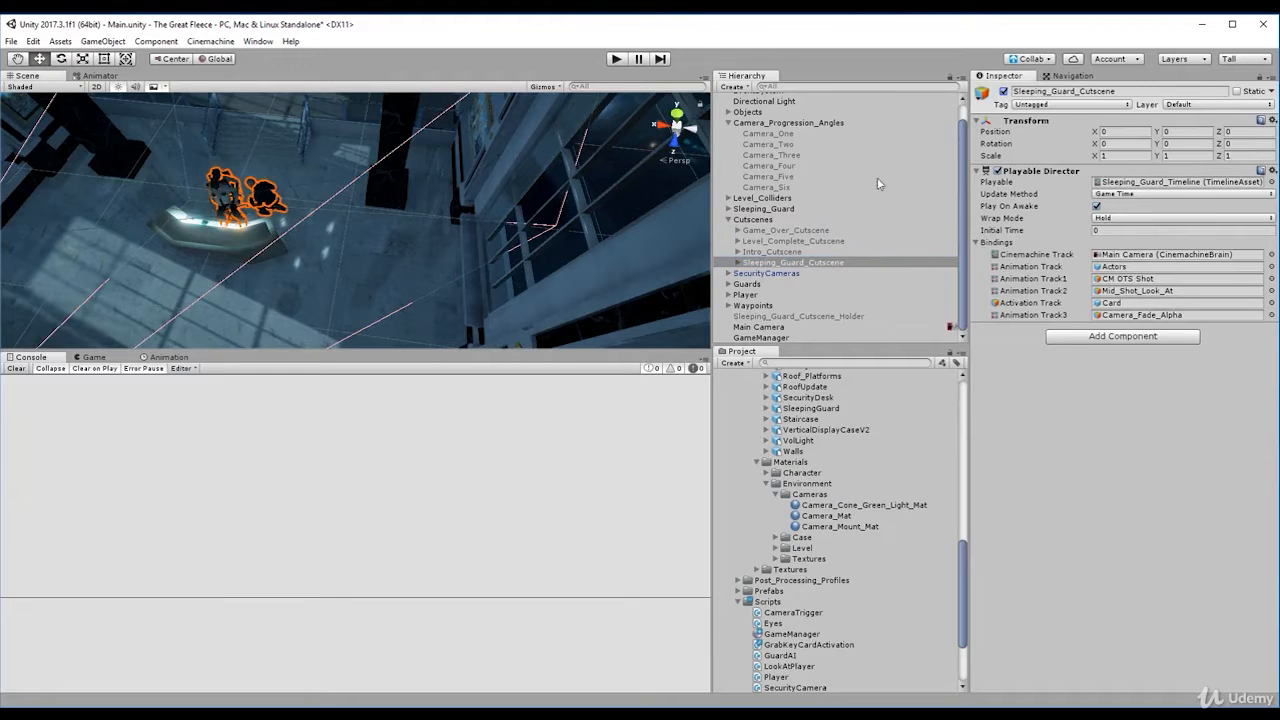
Open Sleeping_Guard_Timeline and dock the Timeline below the Game view, with the game preview shown.
{"action": "left_click", "coordinate": [1127, 183]}
{"action": "double_click", "coordinate": [1163, 184]}
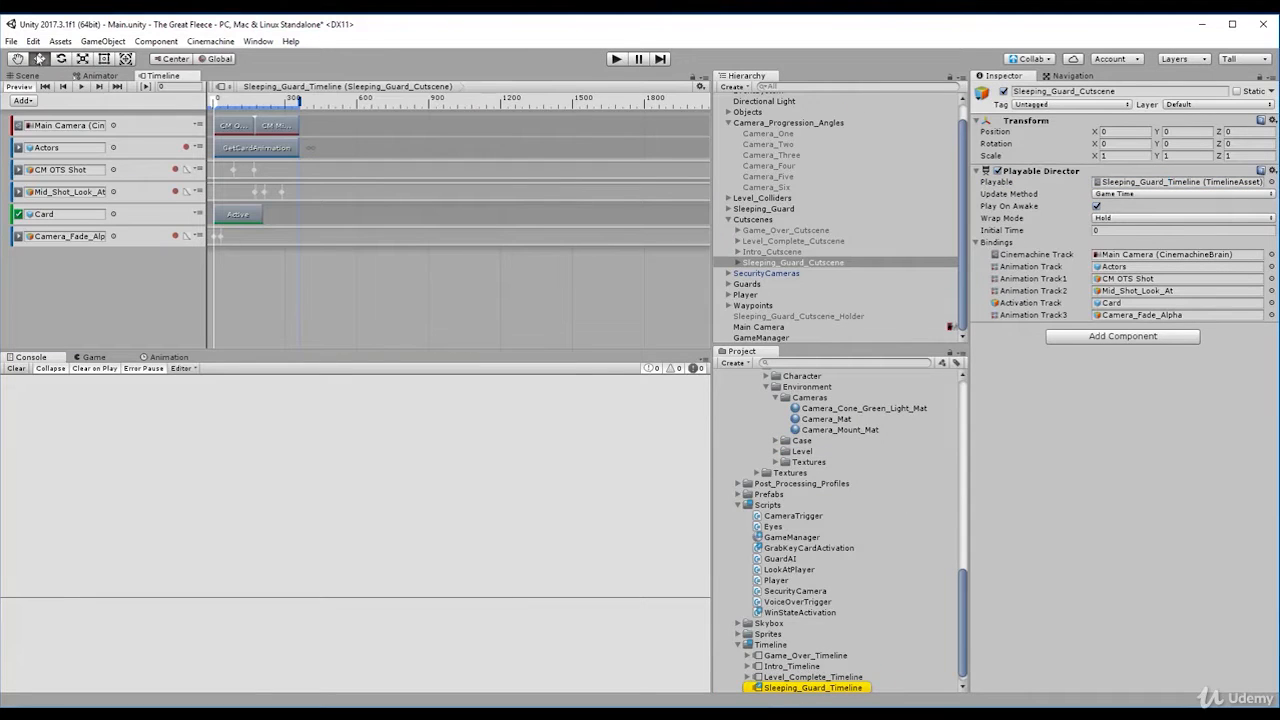
{"action": "left_click_drag", "start_coordinate": [163, 76], "coordinate": [258, 606]}
{"action": "left_click", "coordinate": [93, 358]}
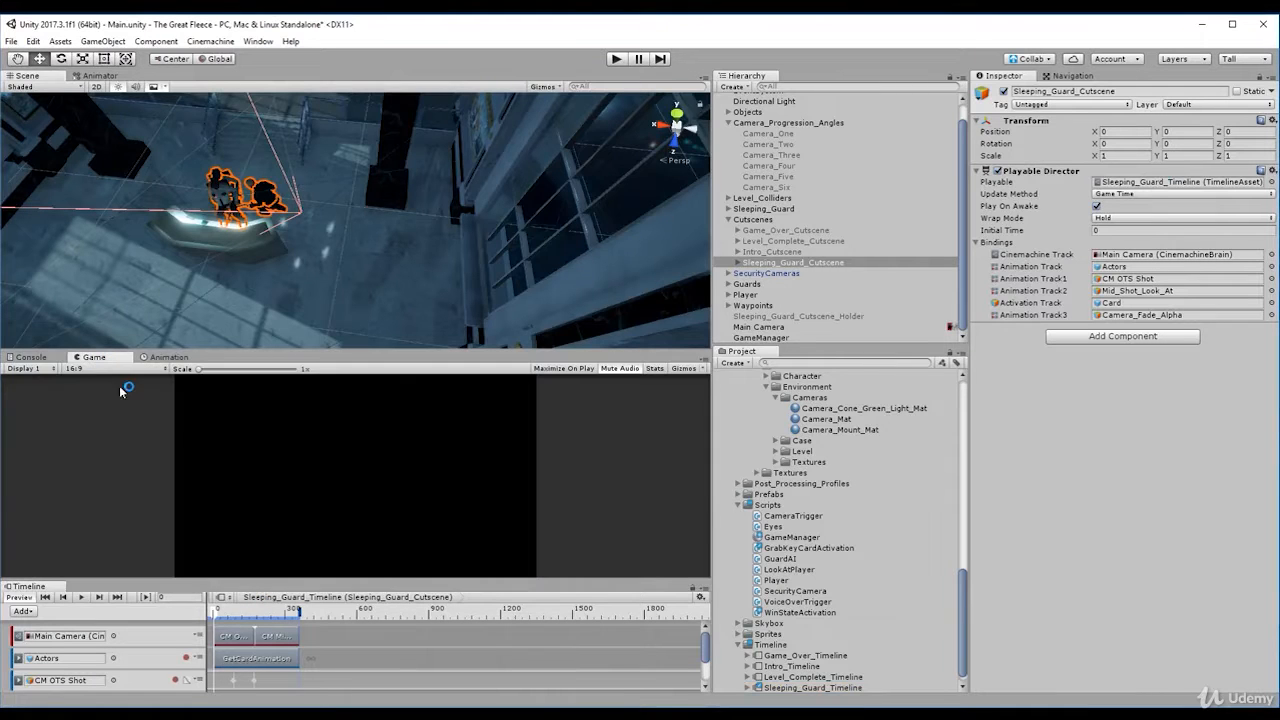
Enlarge the Timeline area and scrub through Sleeping_Guard_Timeline to review the cutscene, returning to frame 0.
{"action": "mouse_move", "coordinate": [219, 617]}
{"action": "left_mouse_down"}
{"action": "mouse_move", "coordinate": [246, 640]}
{"action": "mouse_move", "coordinate": [215, 630]}
{"action": "mouse_move", "coordinate": [227, 632]}
{"action": "left_mouse_up"}
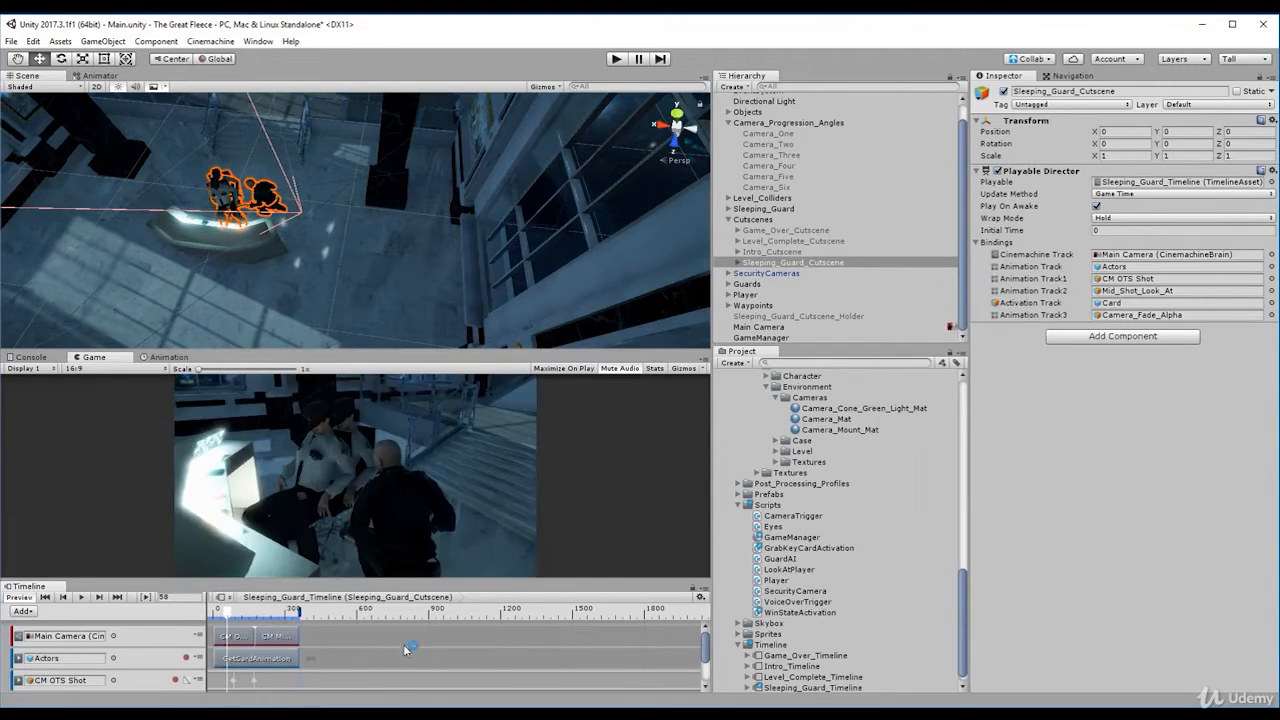
{"action": "left_click_drag", "start_coordinate": [705, 650], "coordinate": [714, 668]}
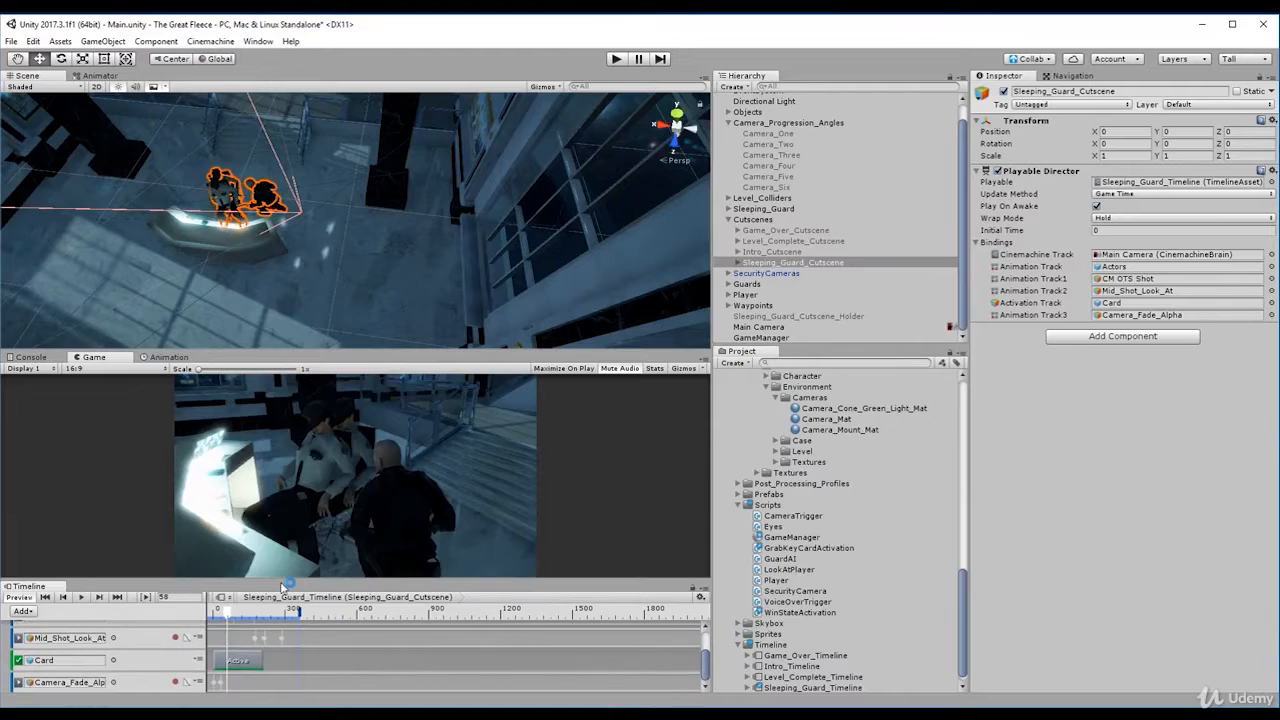
{"action": "left_click_drag", "start_coordinate": [289, 580], "coordinate": [300, 486]}
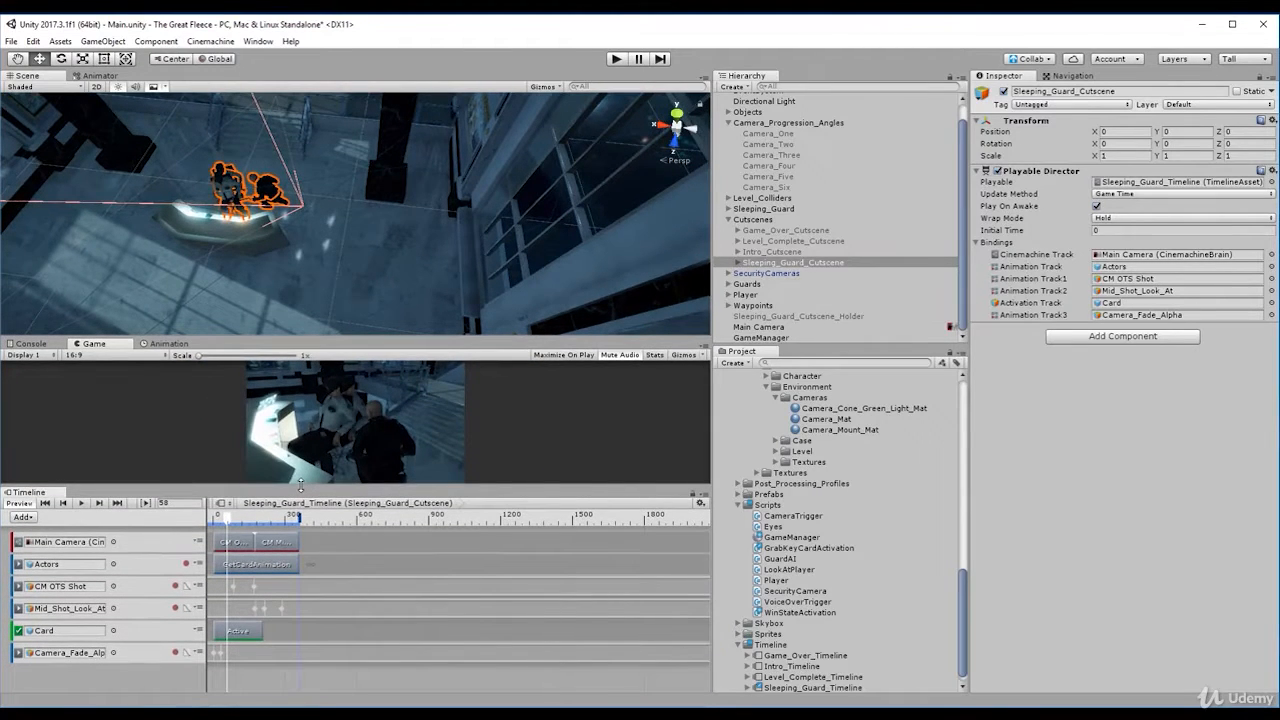
{"action": "mouse_move", "coordinate": [229, 521]}
{"action": "left_mouse_down"}
{"action": "mouse_move", "coordinate": [298, 526]}
{"action": "mouse_move", "coordinate": [242, 530]}
{"action": "left_mouse_up"}
{"action": "left_click_drag", "start_coordinate": [266, 533], "coordinate": [290, 535]}
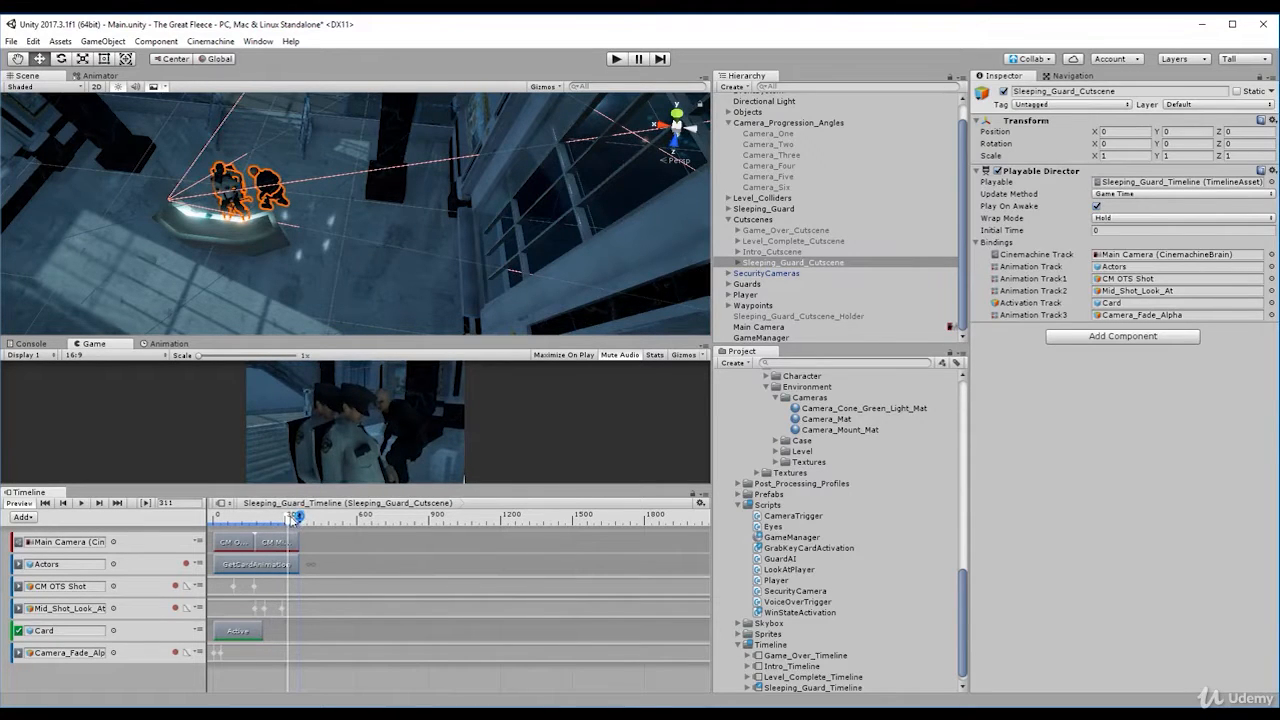
{"action": "left_click_drag", "start_coordinate": [292, 520], "coordinate": [213, 525]}
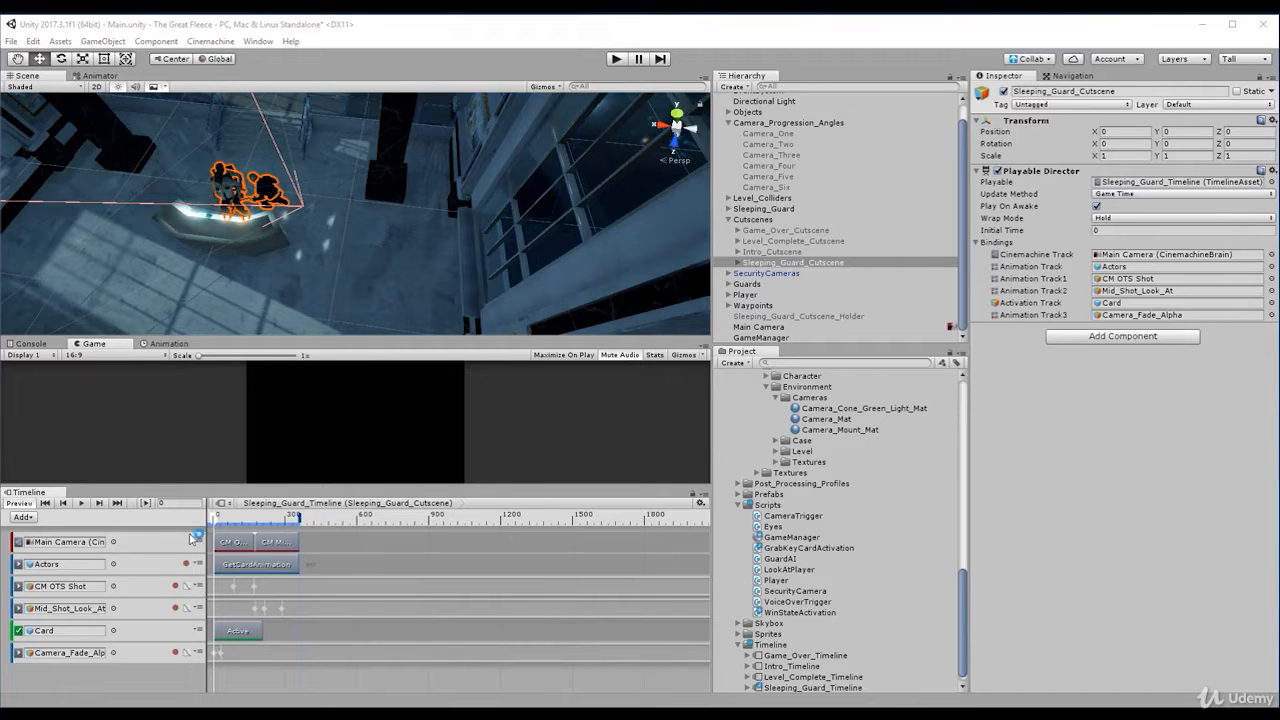
Add an activation track for Sleeping_Guard to the timeline and extend its clip to frame 360.
{"action": "left_click", "coordinate": [33, 519]}
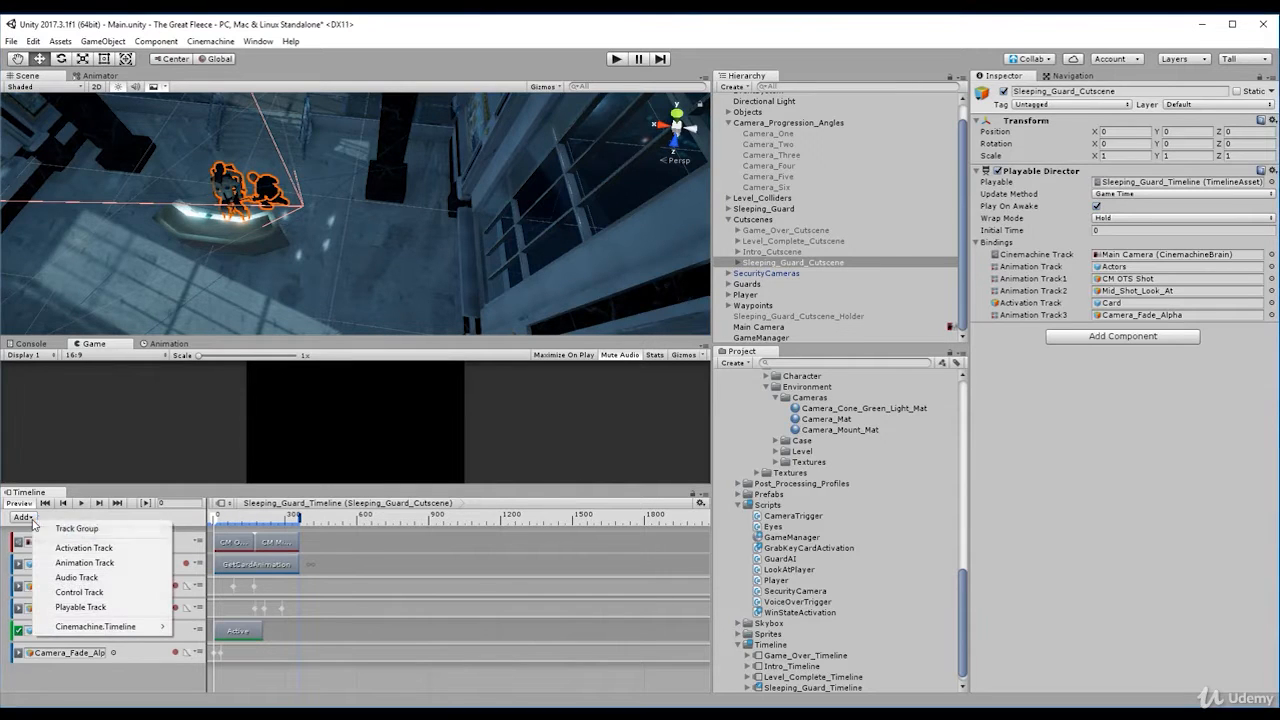
{"action": "left_click", "coordinate": [84, 548]}
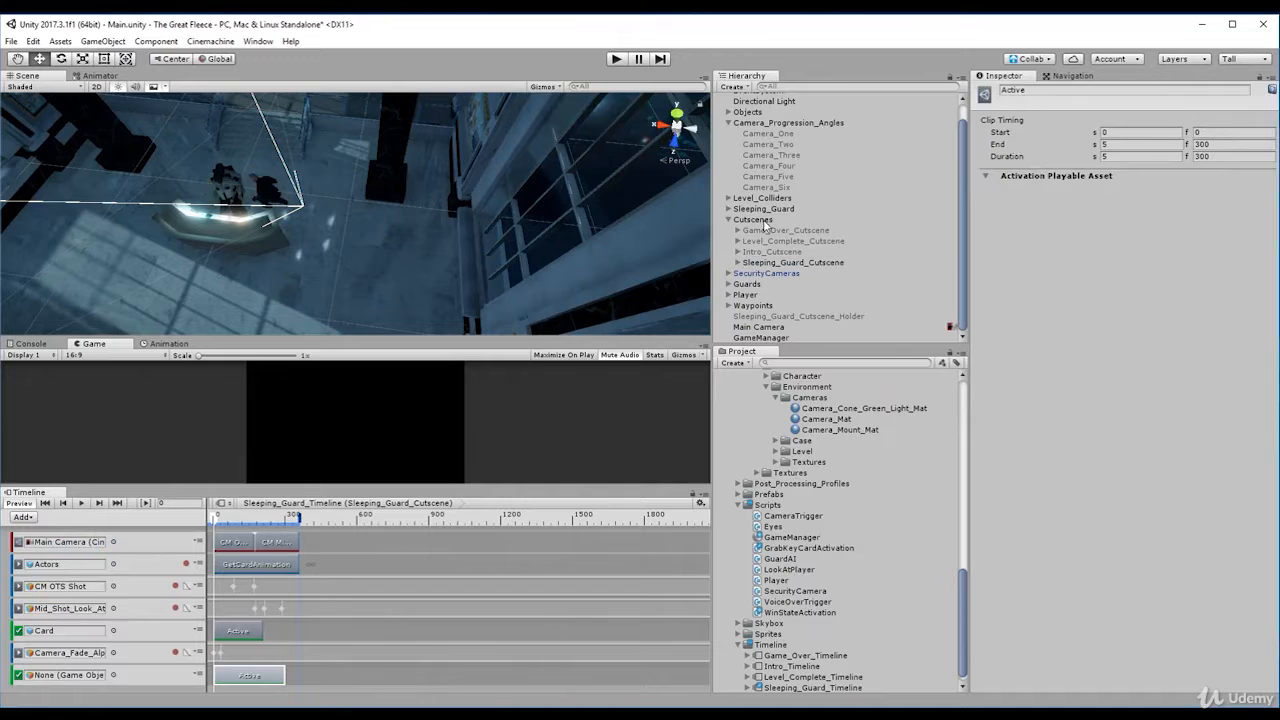
{"action": "left_click_drag", "start_coordinate": [763, 208], "coordinate": [84, 677]}
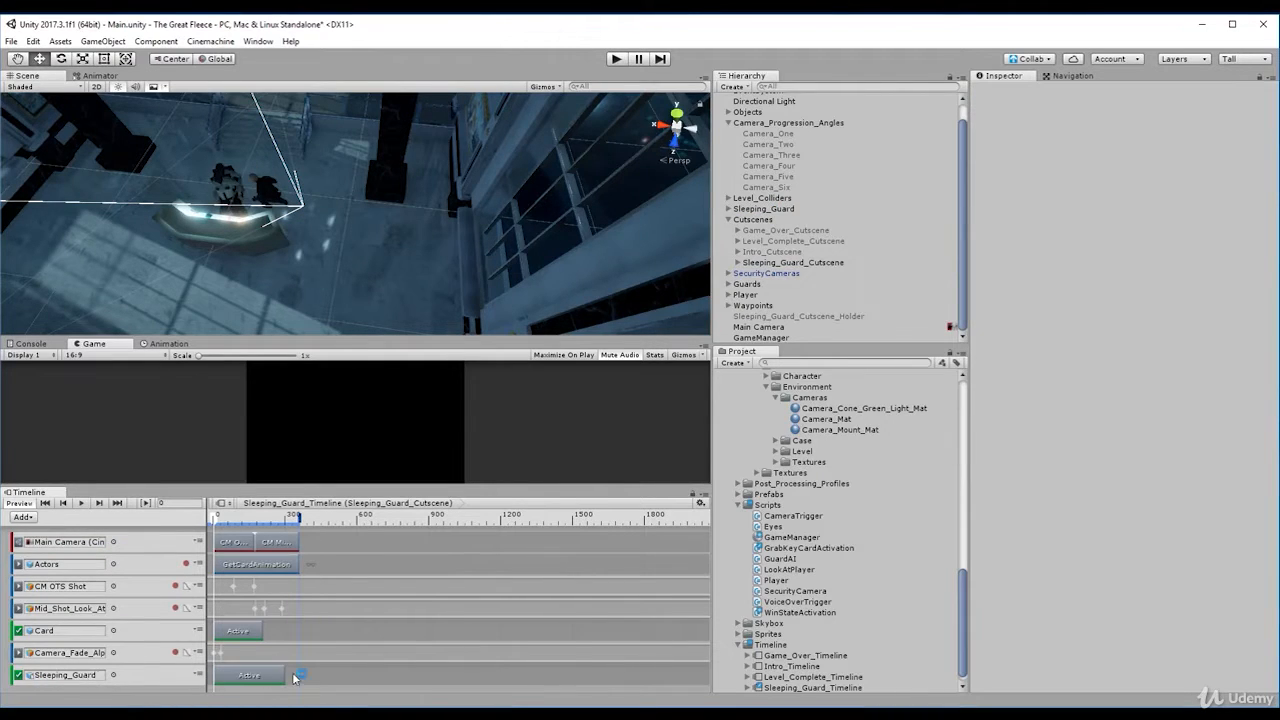
{"action": "left_click_drag", "start_coordinate": [282, 680], "coordinate": [298, 680]}
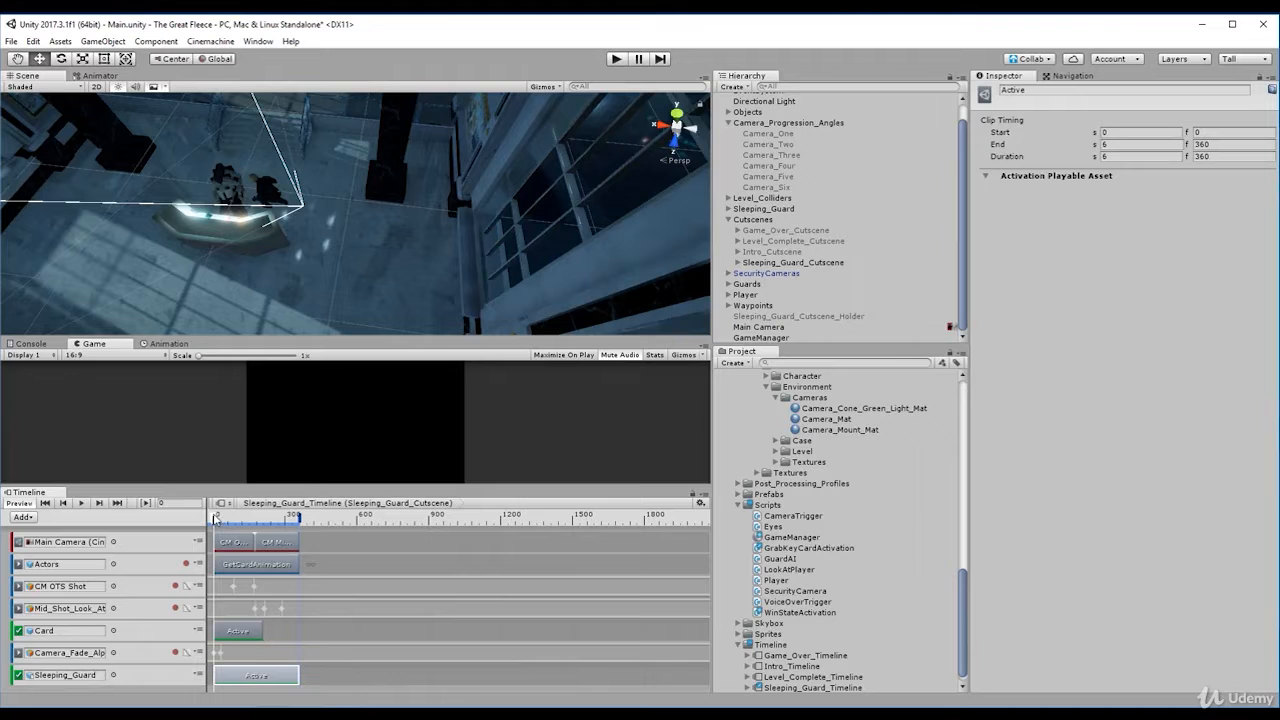
Set the Sleeping_Guard activation clip to start at frame 359 and end at frame 360, and scrub past it to check.
{"action": "left_click_drag", "start_coordinate": [215, 519], "coordinate": [235, 525]}
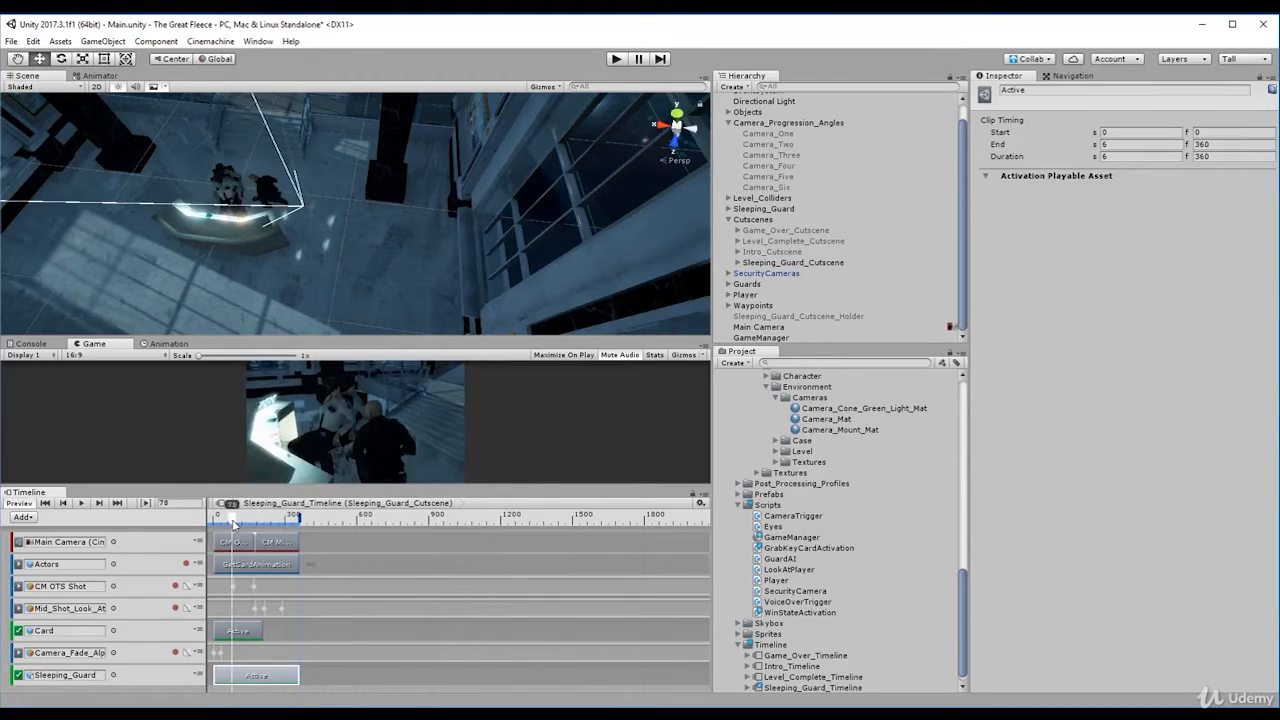
{"action": "left_click_drag", "start_coordinate": [216, 673], "coordinate": [252, 677]}
{"action": "left_click", "coordinate": [285, 678]}
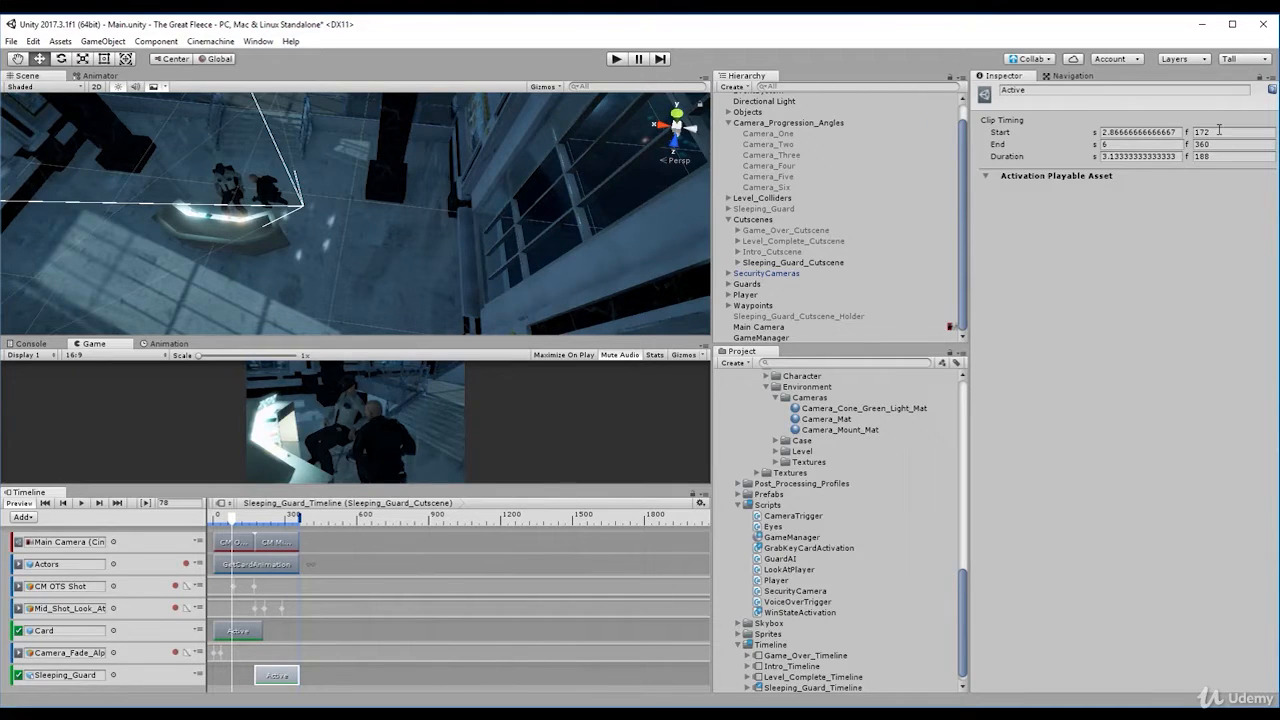
{"action": "left_click", "coordinate": [1219, 130]}
{"action": "type", "text": "359"}
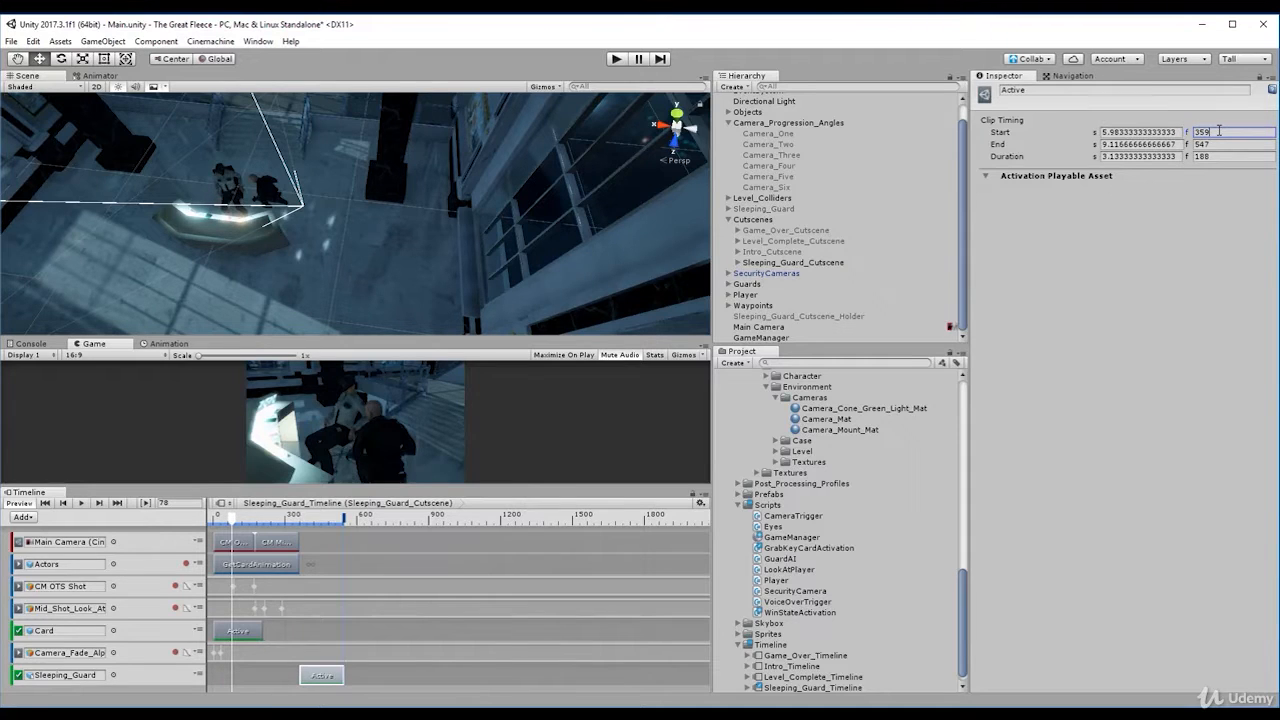
{"action": "key", "text": "Tab"}
{"action": "key", "text": "Tab"}
{"action": "type", "text": "360"}
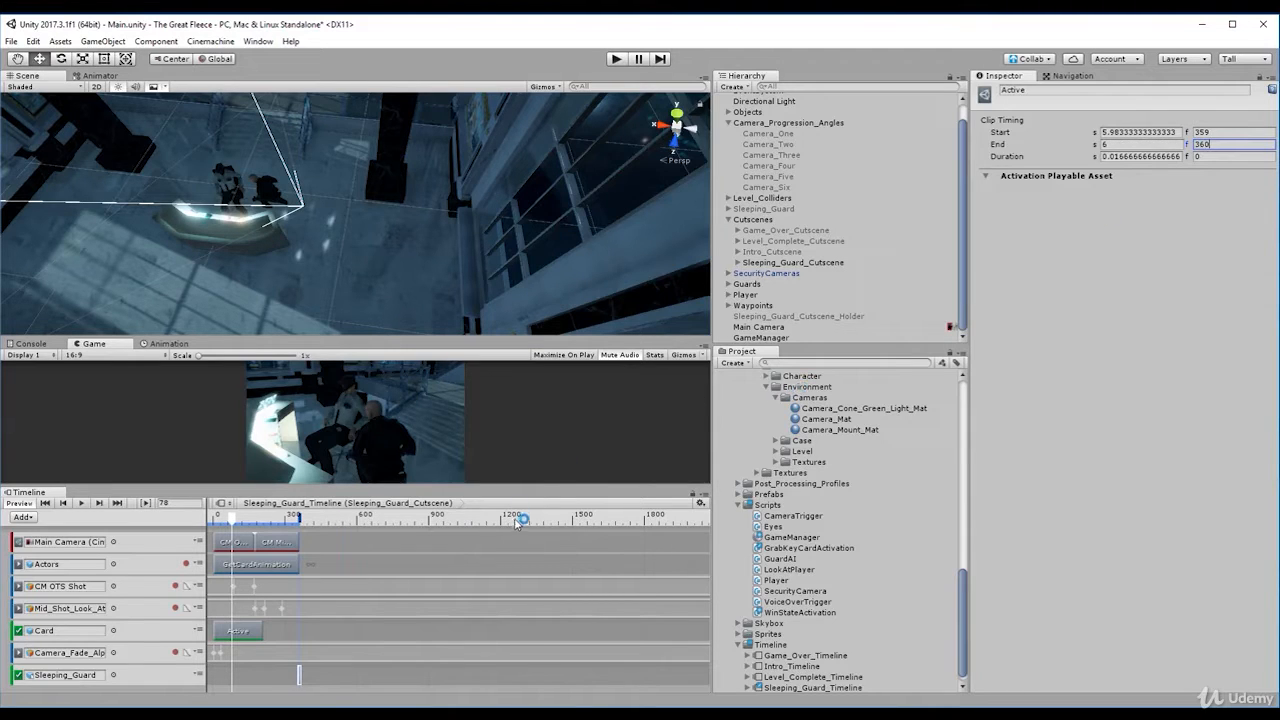
{"action": "left_click_drag", "start_coordinate": [232, 518], "coordinate": [307, 590]}
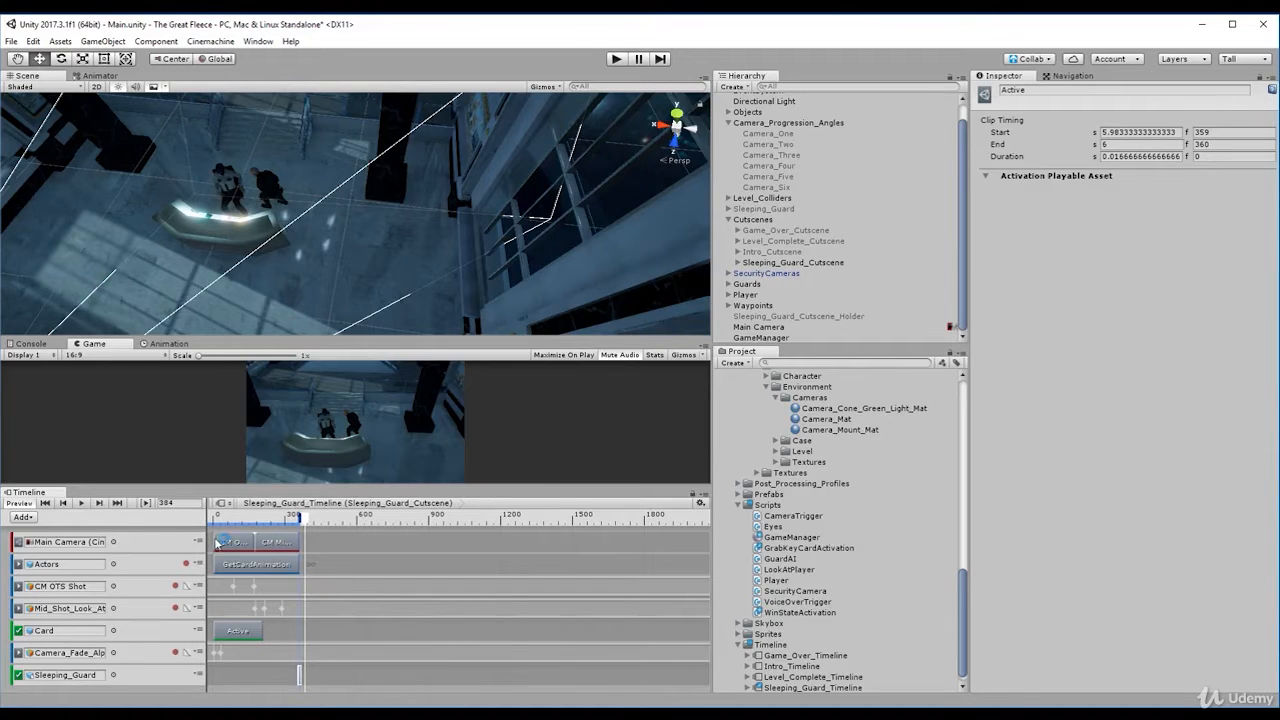
Add an activation track for Sleeping_Guard_Cutscene's Actors object and extend its clip to frame 384.
{"action": "left_click", "coordinate": [27, 518]}
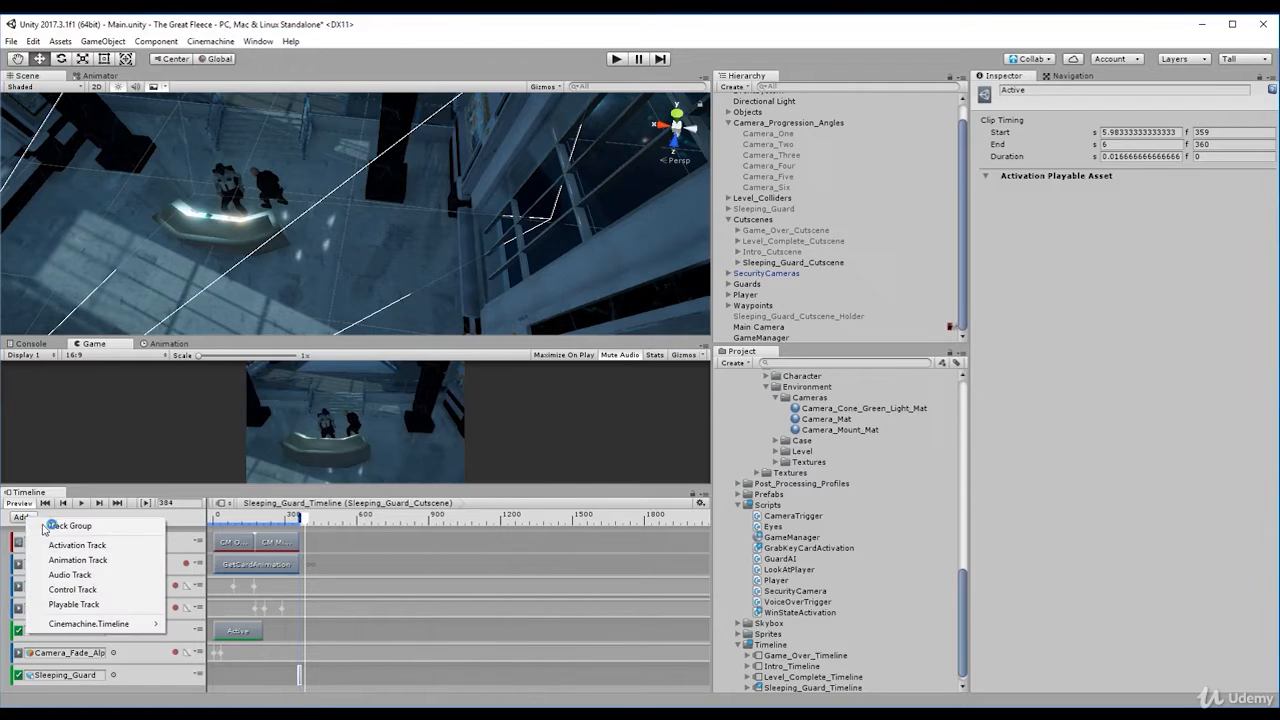
{"action": "left_click", "coordinate": [93, 543]}
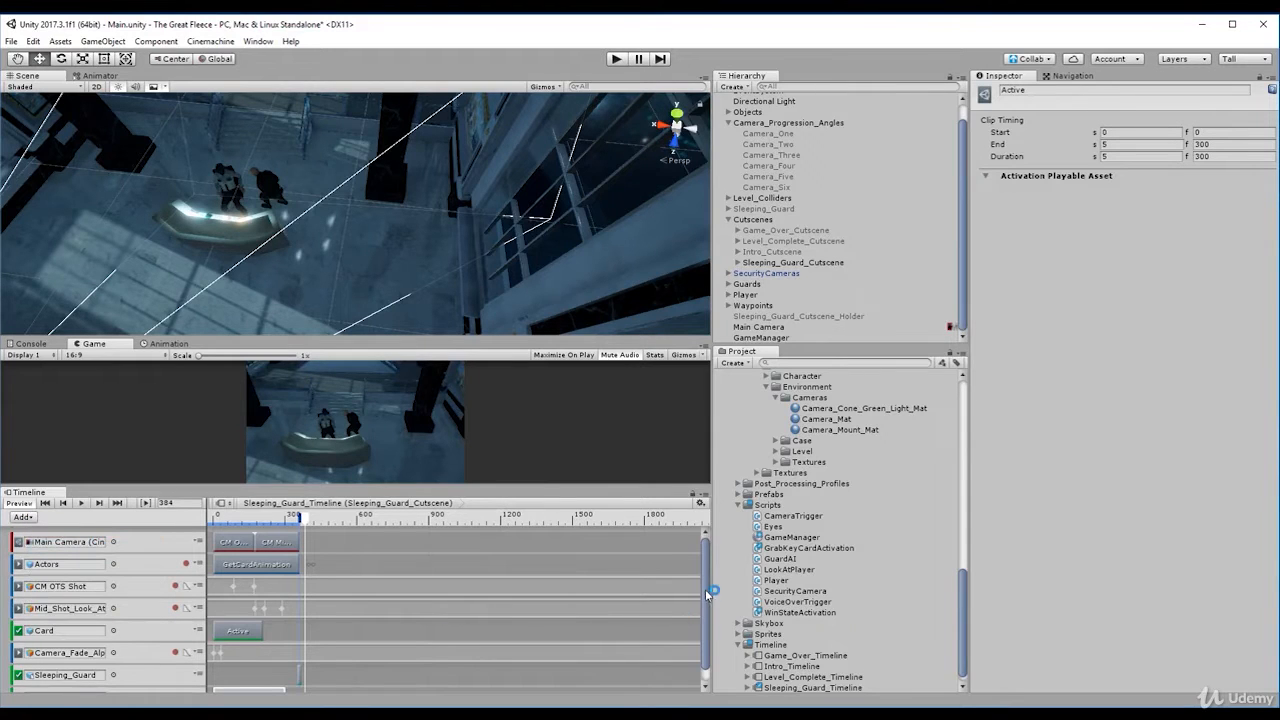
{"action": "scroll", "coordinate": [705, 600], "scroll_direction": "down", "scroll_amount": 1}
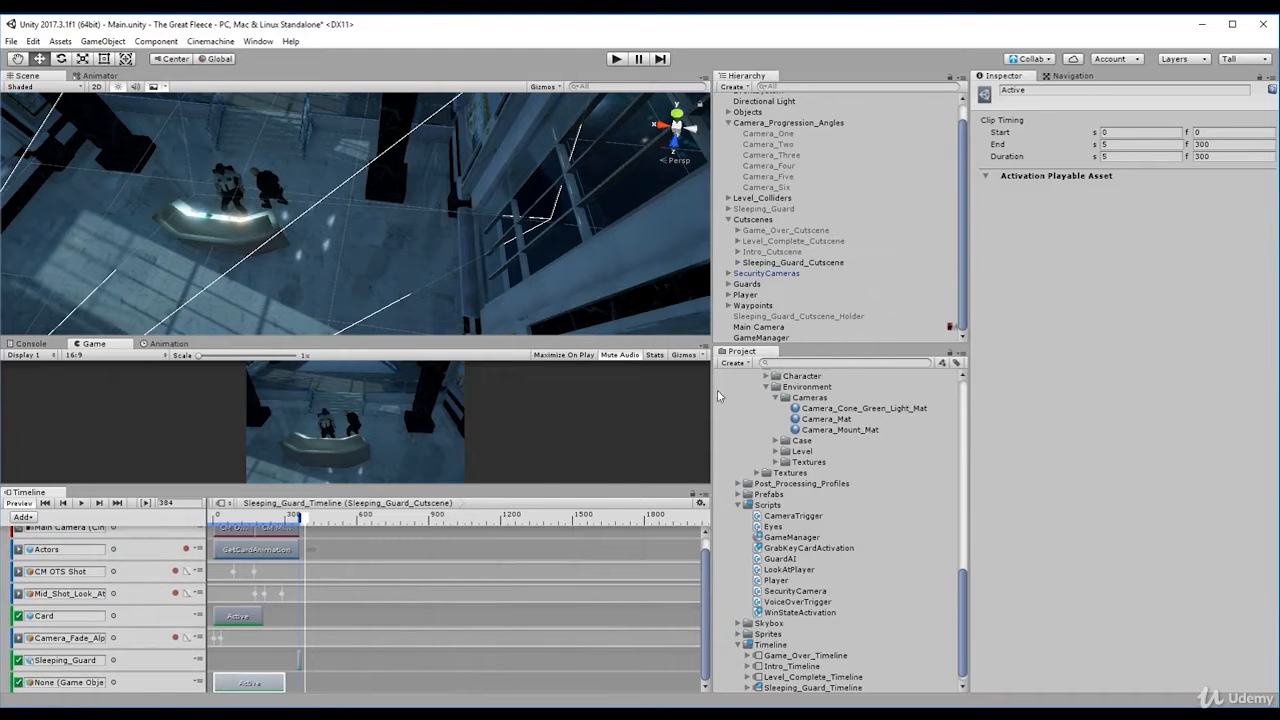
{"action": "left_click", "coordinate": [771, 263]}
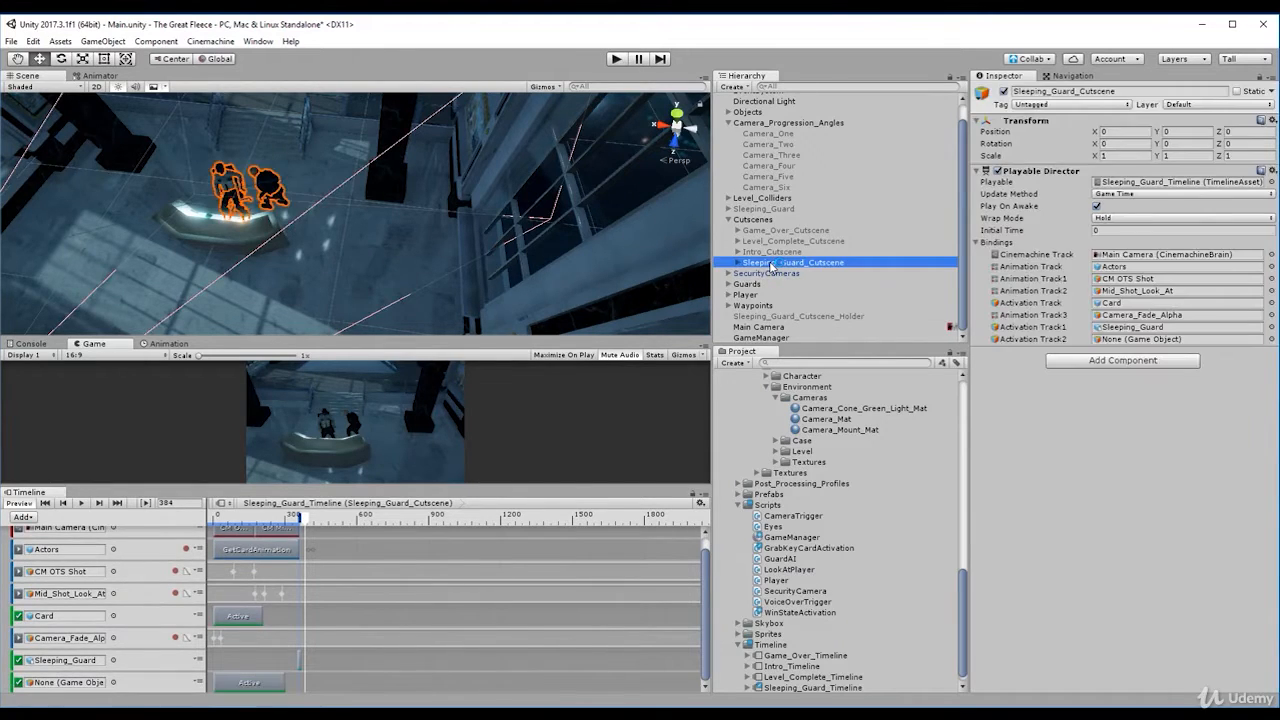
{"action": "left_click_drag", "start_coordinate": [767, 274], "coordinate": [102, 688]}
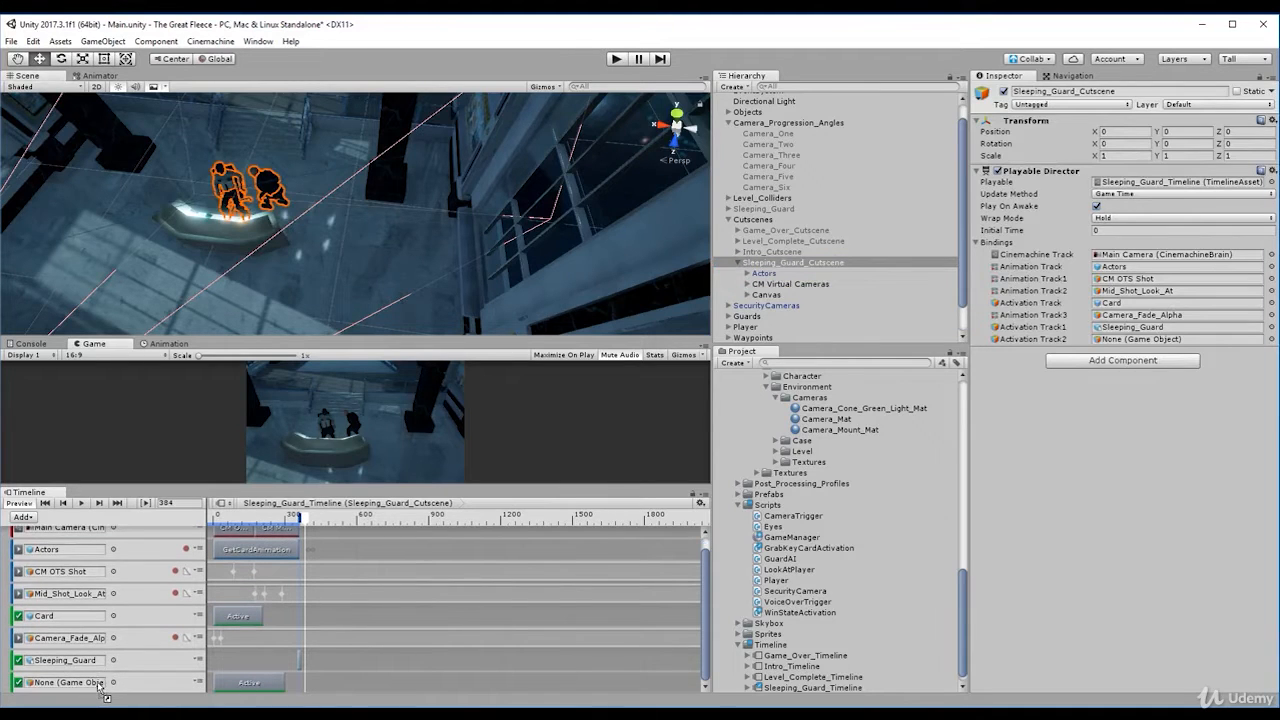
{"action": "left_click", "coordinate": [283, 683]}
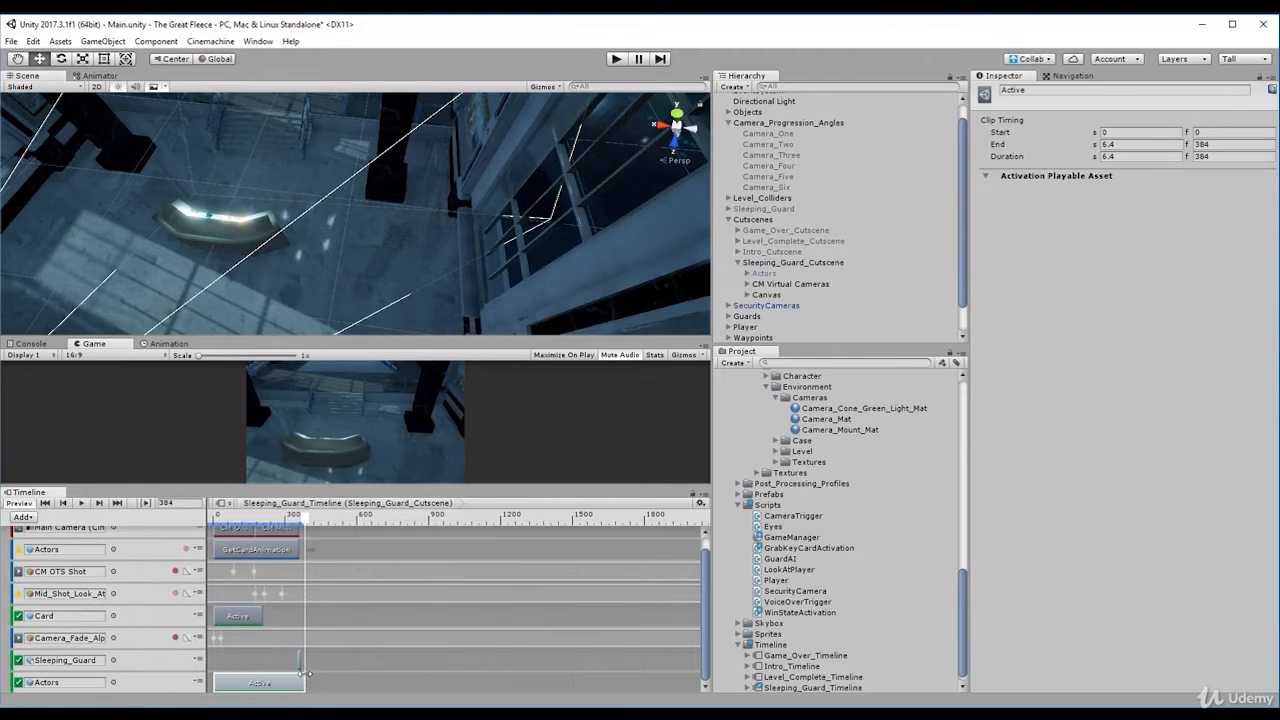
Set the Actors activation clip to end at frame 359 and play the cutscene from frame 0 to check it.
{"action": "left_click_drag", "start_coordinate": [303, 683], "coordinate": [295, 683]}
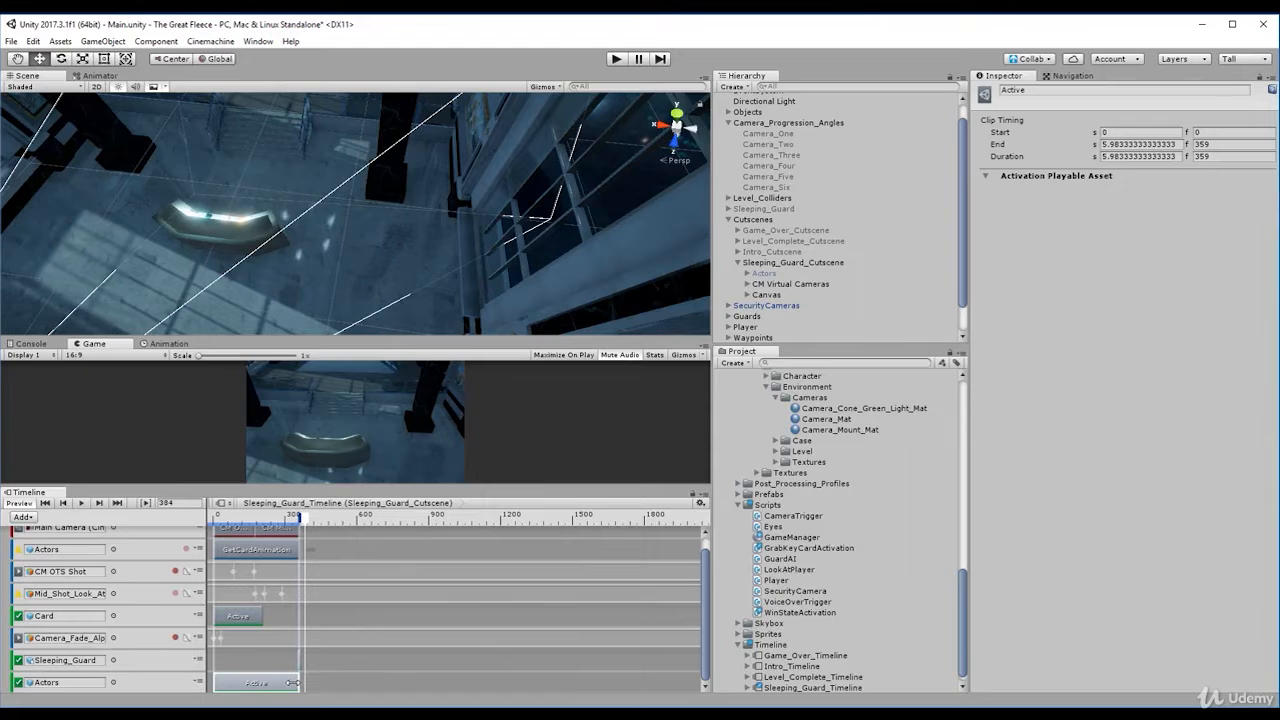
{"action": "left_click_drag", "start_coordinate": [293, 683], "coordinate": [303, 685]}
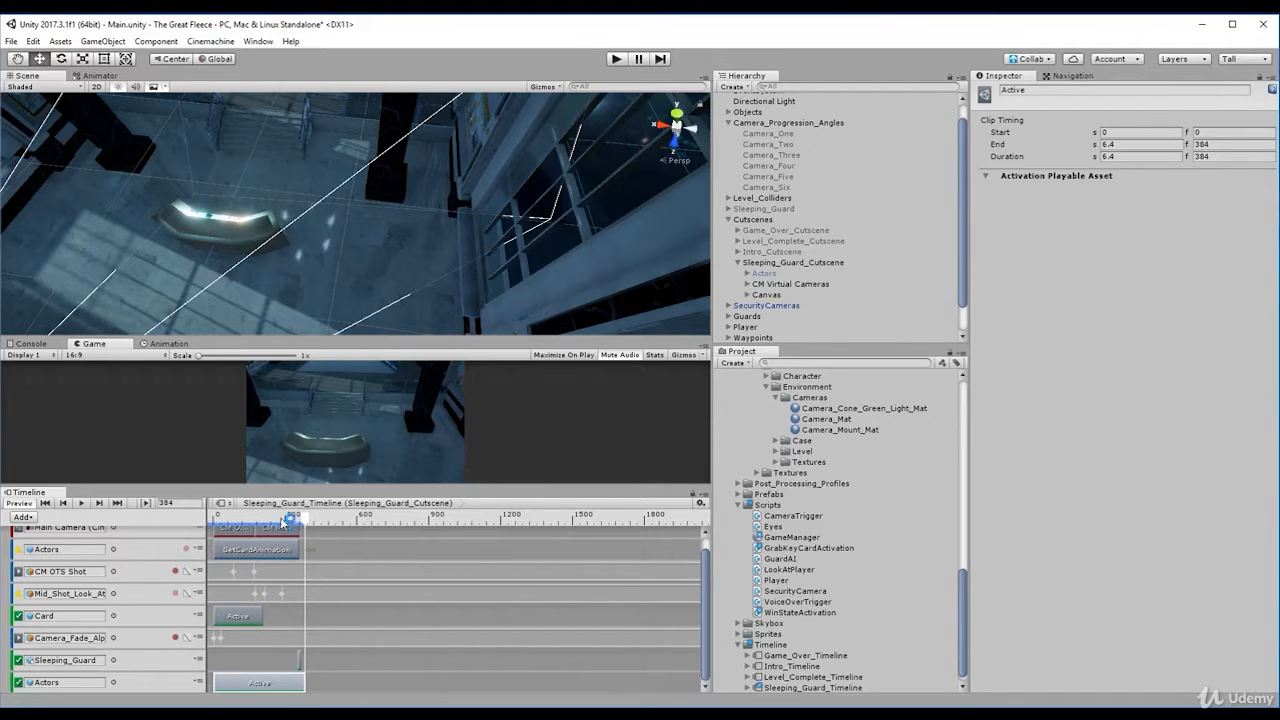
{"action": "left_click_drag", "start_coordinate": [292, 519], "coordinate": [245, 540]}
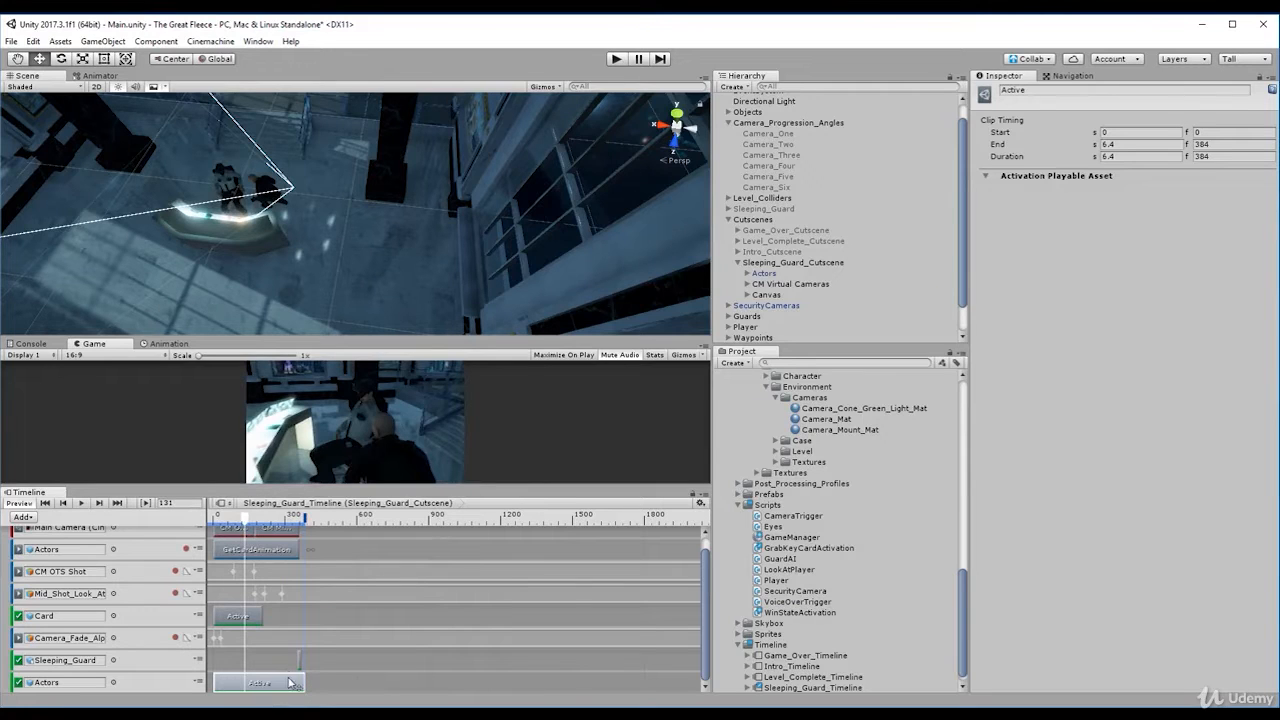
{"action": "left_click", "coordinate": [1230, 144]}
{"action": "type", "text": "359"}
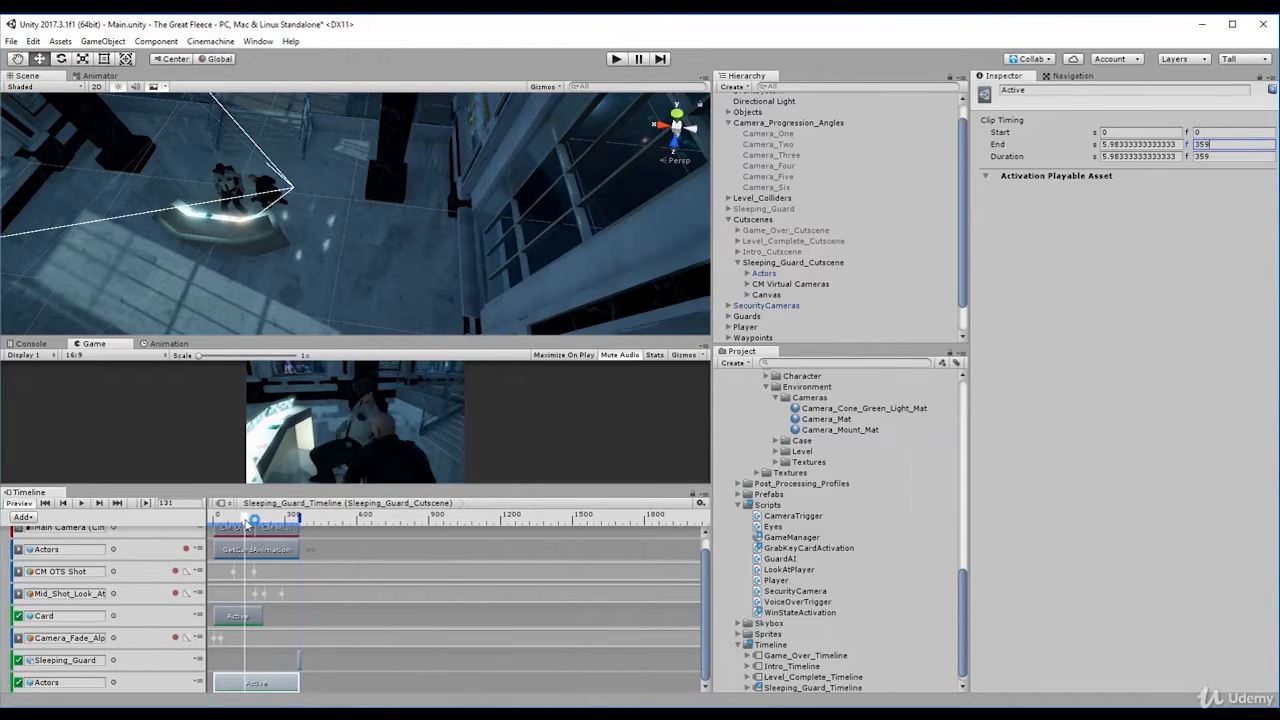
{"action": "left_click_drag", "start_coordinate": [246, 518], "coordinate": [216, 526]}
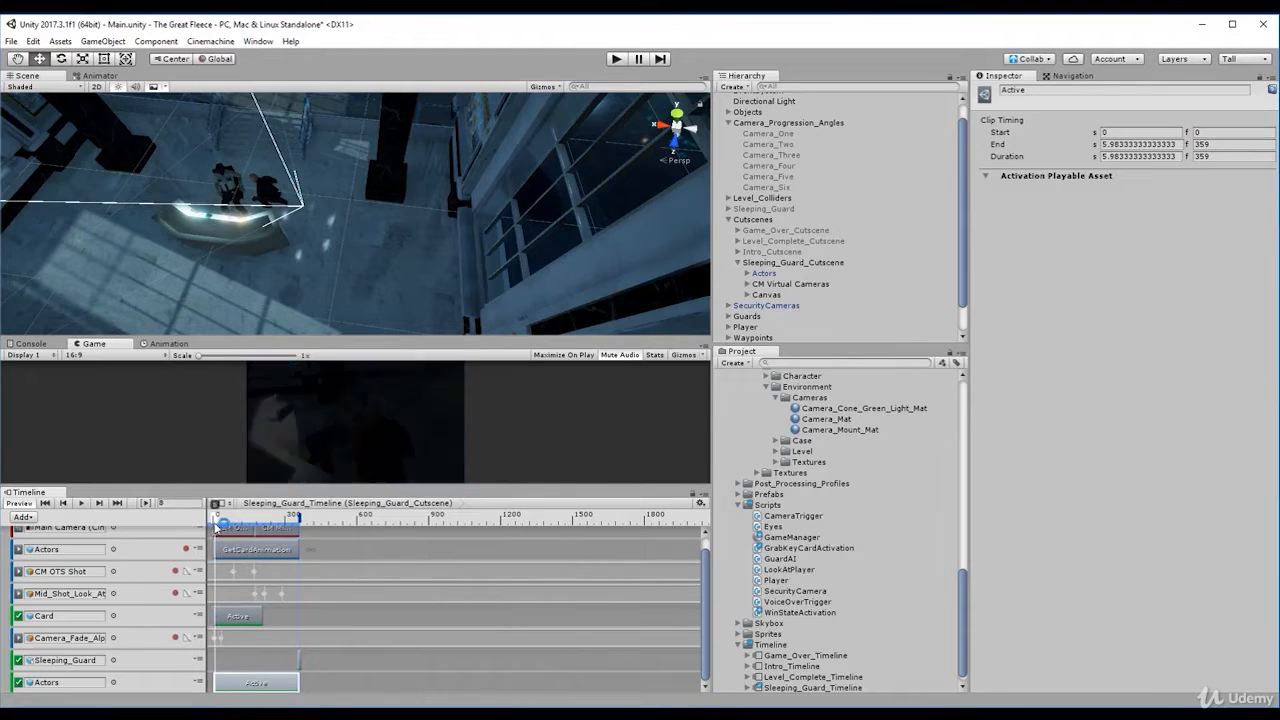
{"action": "left_click", "coordinate": [82, 503]}
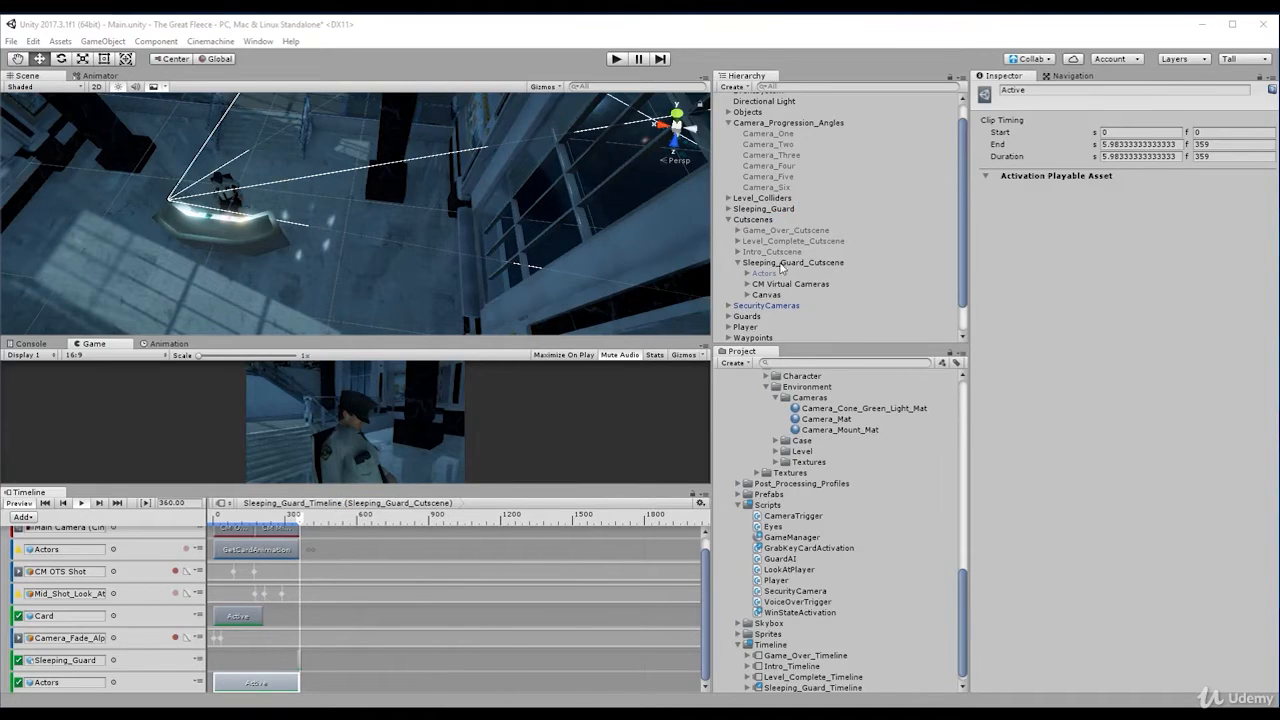
Select Sleeping_Guard_Cutscene, locate its timeline asset in the project, and enlarge the Timeline area to show all tracks.
{"action": "left_click", "coordinate": [780, 263]}
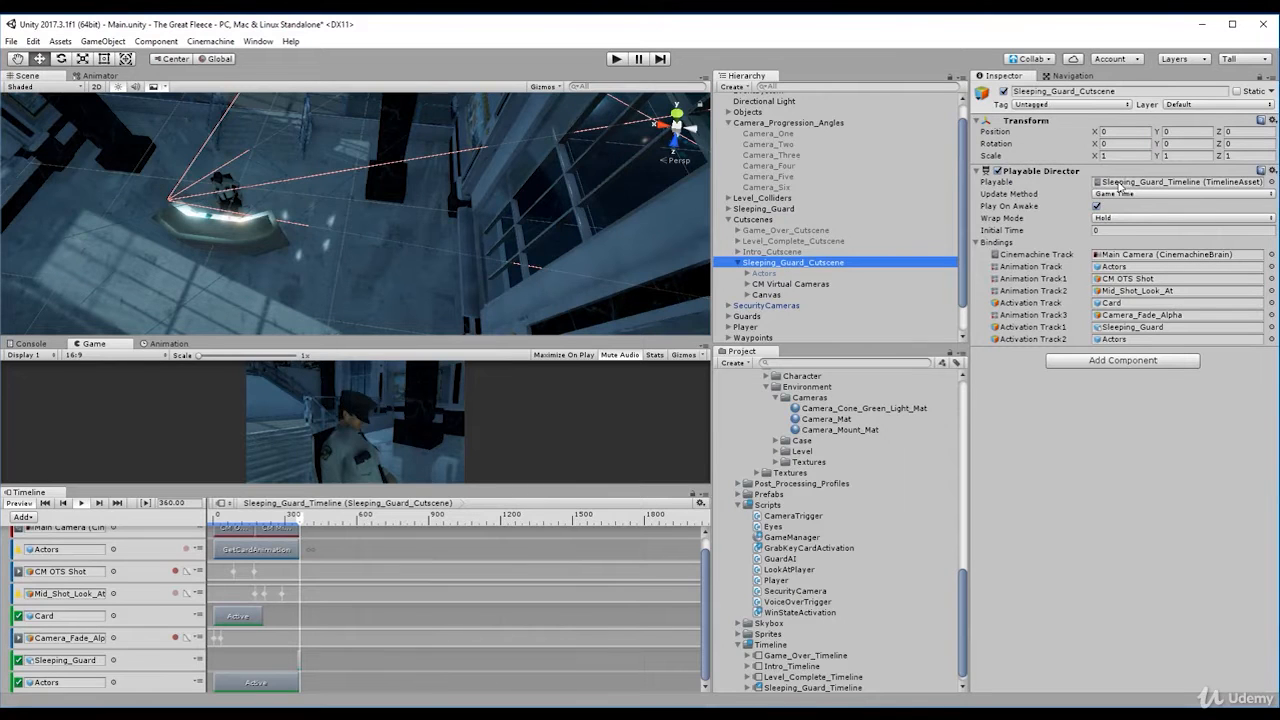
{"action": "left_click", "coordinate": [1120, 186]}
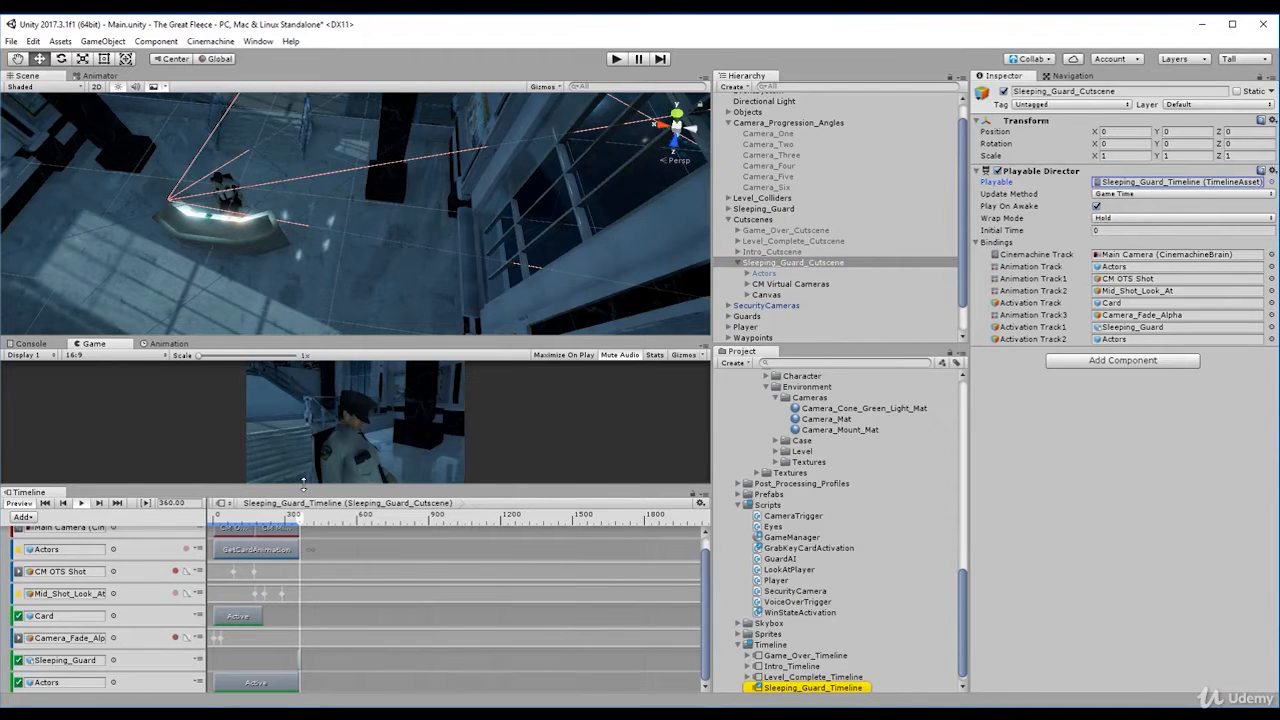
{"action": "mouse_move", "coordinate": [303, 484]}
{"action": "left_mouse_down"}
{"action": "mouse_move", "coordinate": [303, 433]}
{"action": "mouse_move", "coordinate": [268, 472]}
{"action": "mouse_move", "coordinate": [200, 473]}
{"action": "mouse_move", "coordinate": [240, 470]}
{"action": "mouse_move", "coordinate": [212, 472]}
{"action": "mouse_move", "coordinate": [295, 491]}
{"action": "left_mouse_up"}
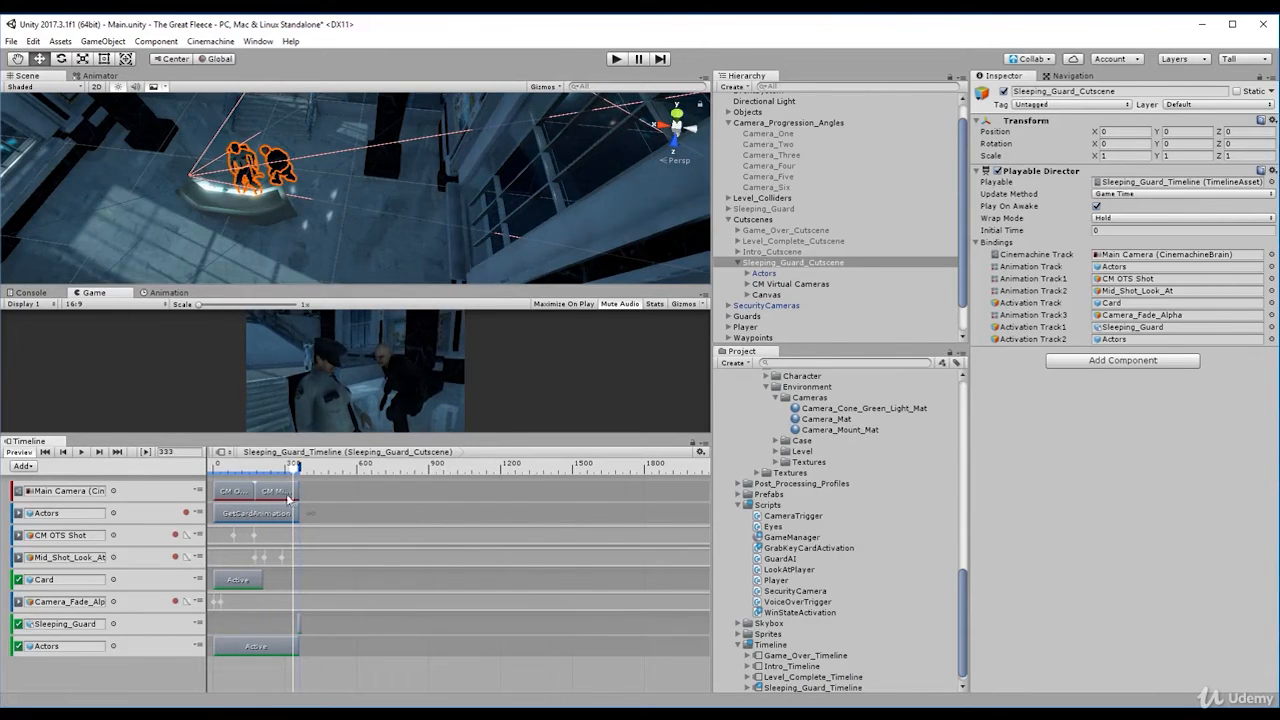
Record a Camera_Fade_Alpha image colour key with alpha 0 at frame 311 of Sleeping_Guard_Timeline.
{"action": "left_click", "coordinate": [177, 600]}
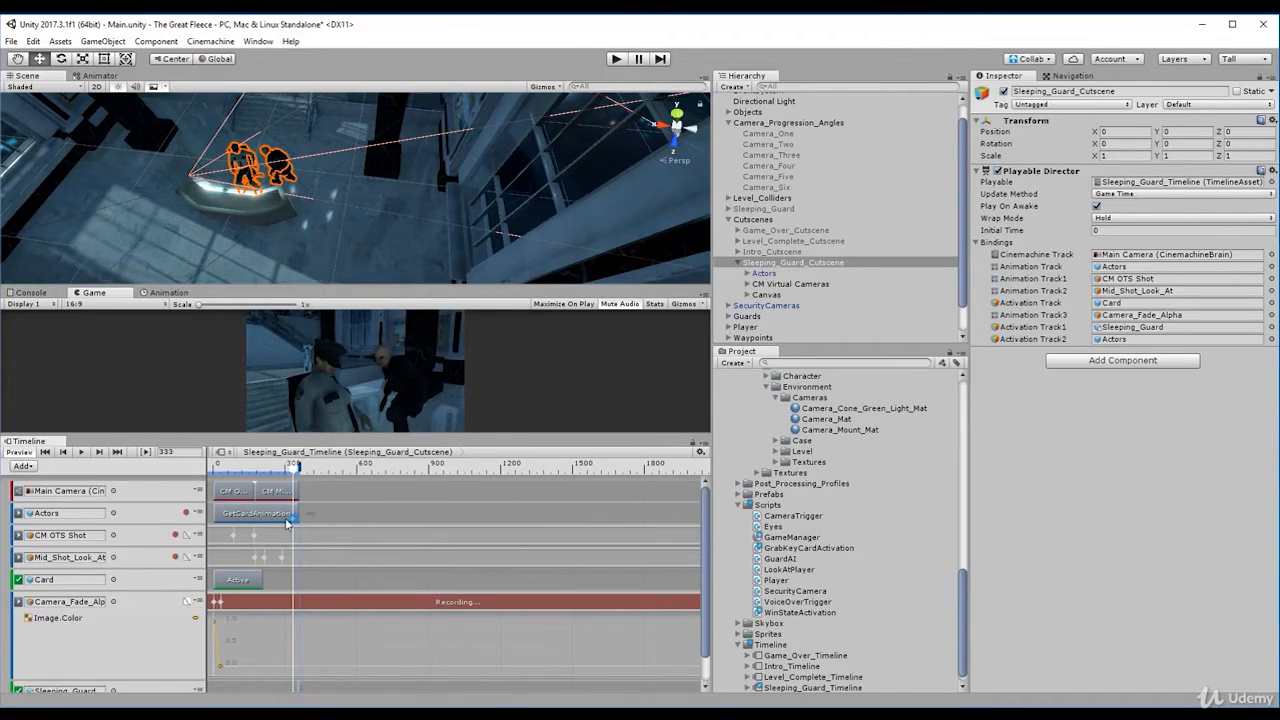
{"action": "left_click_drag", "start_coordinate": [296, 467], "coordinate": [296, 474]}
{"action": "left_click_drag", "start_coordinate": [296, 474], "coordinate": [296, 478]}
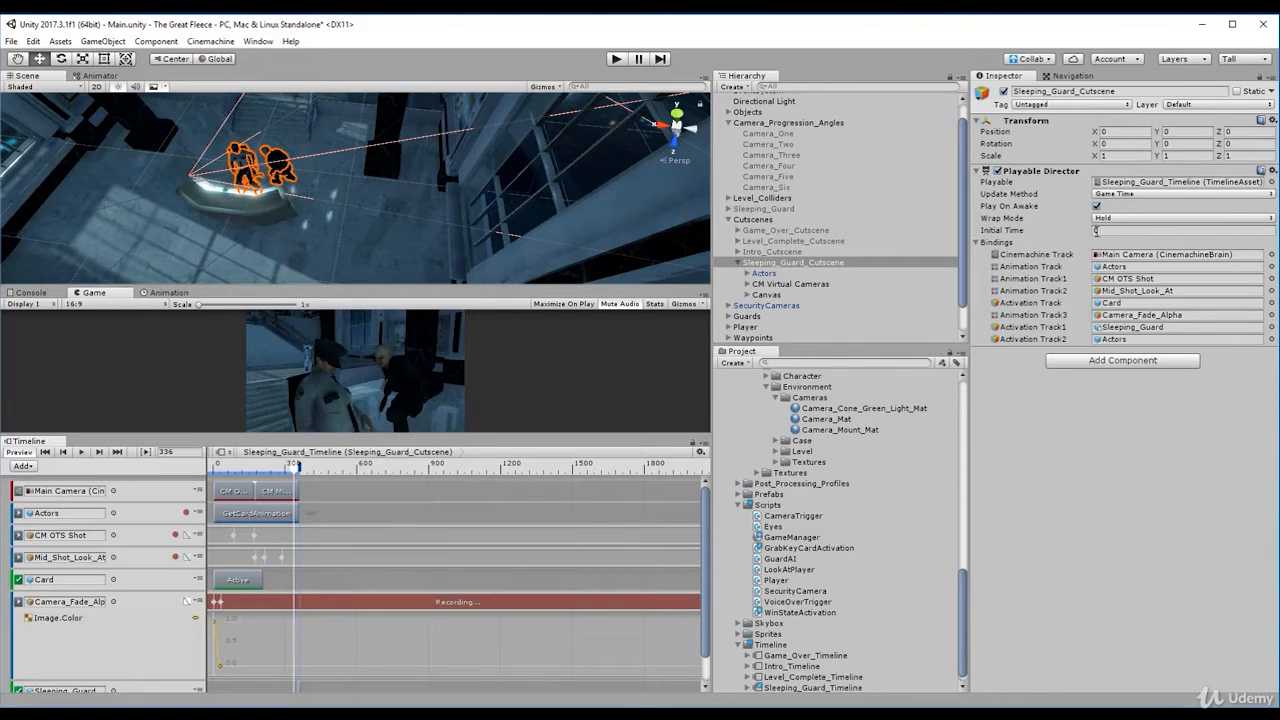
{"action": "left_click_drag", "start_coordinate": [297, 467], "coordinate": [291, 472]}
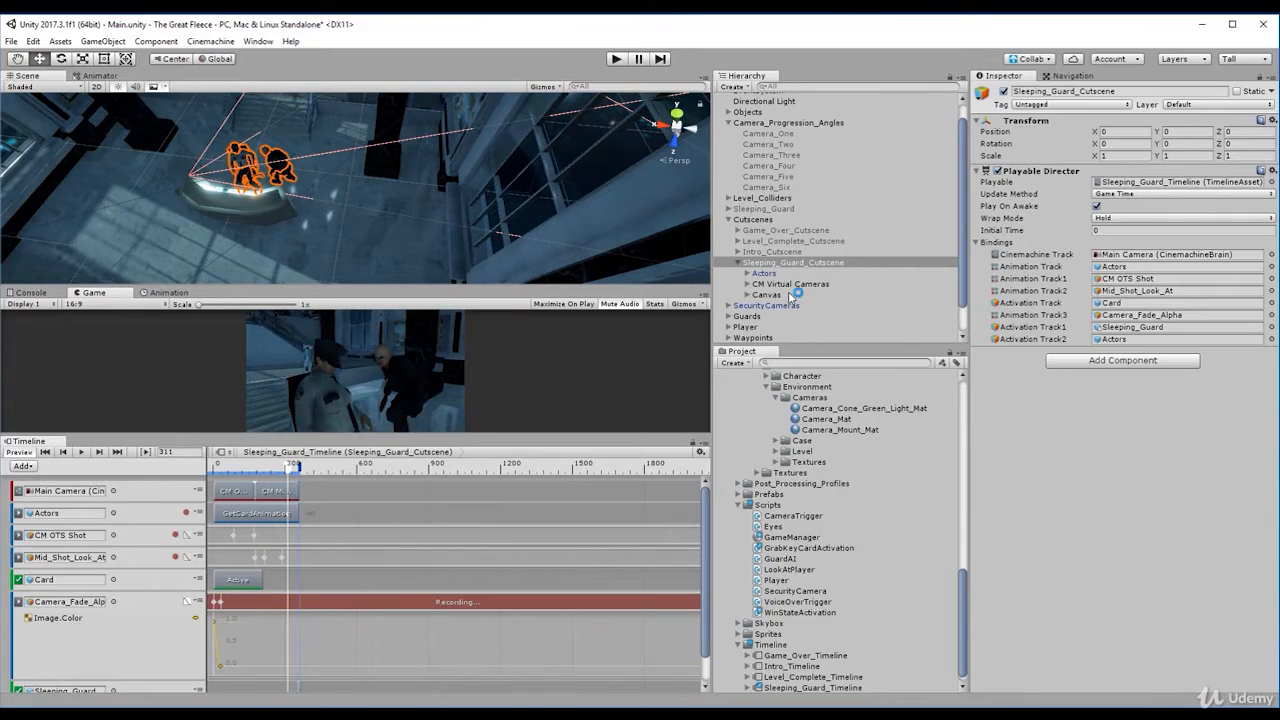
{"action": "left_click", "coordinate": [795, 294]}
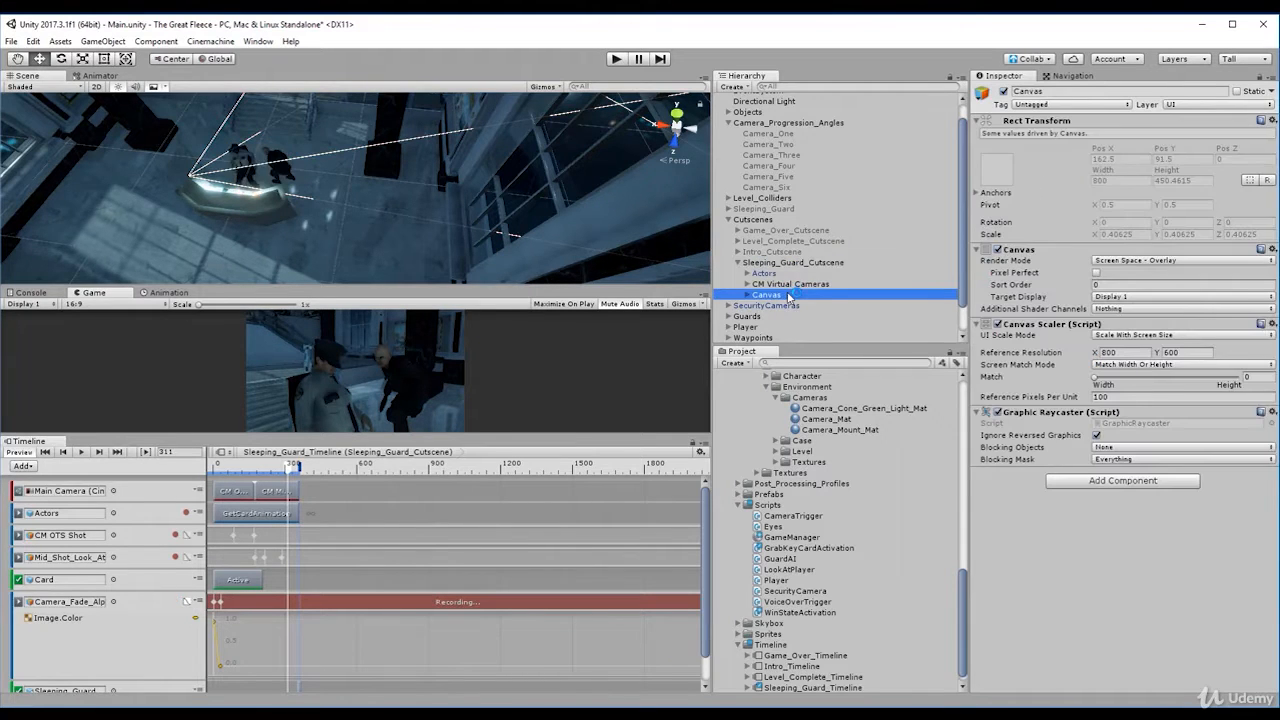
{"action": "key", "text": "Right"}
{"action": "left_click", "coordinate": [803, 305]}
{"action": "left_click", "coordinate": [1150, 268]}
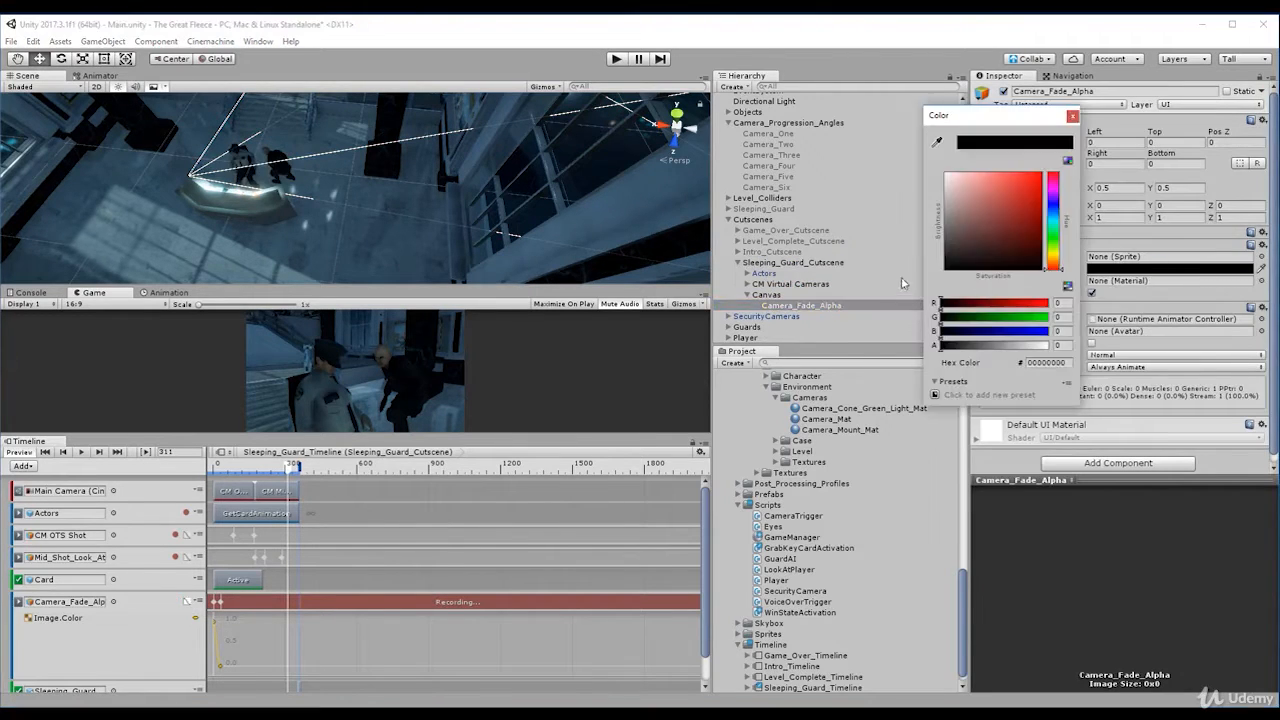
{"action": "left_click_drag", "start_coordinate": [960, 344], "coordinate": [938, 347]}
Record a Camera_Fade_Alpha colour key with alpha 255 at frame 356 and stop recording on its track.
{"action": "left_click_drag", "start_coordinate": [290, 470], "coordinate": [299, 471]}
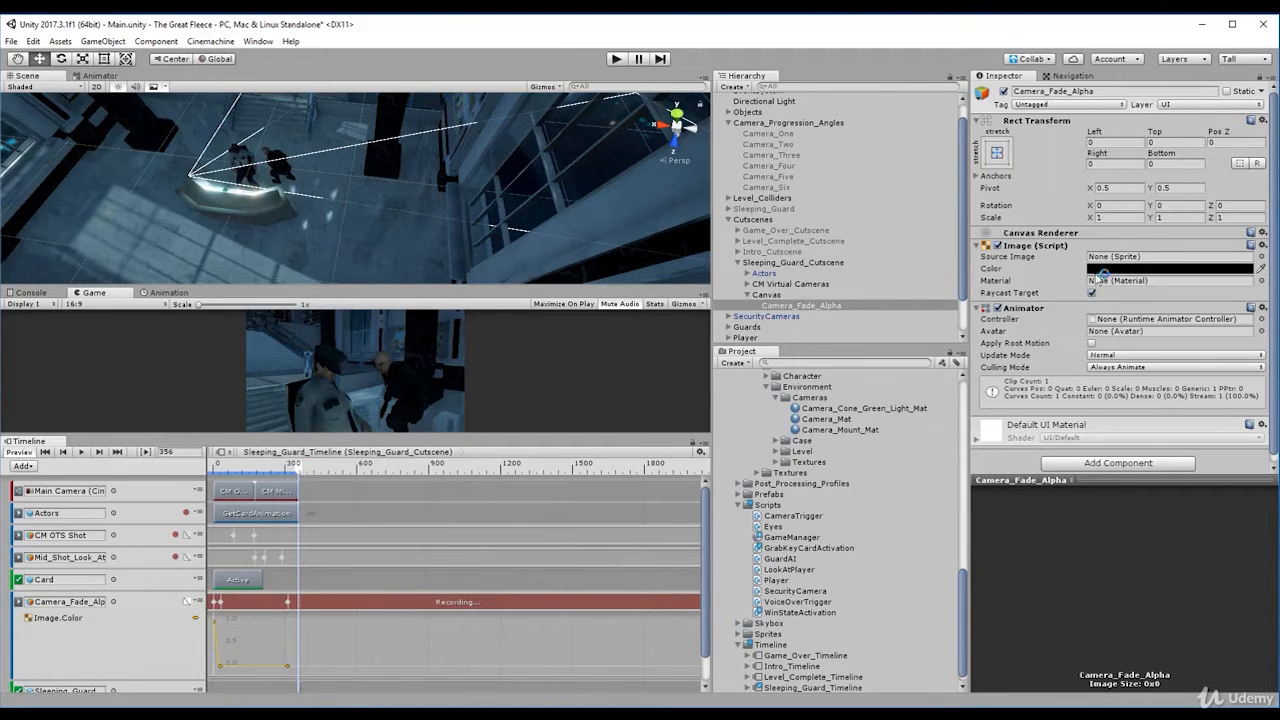
{"action": "left_click", "coordinate": [1108, 268]}
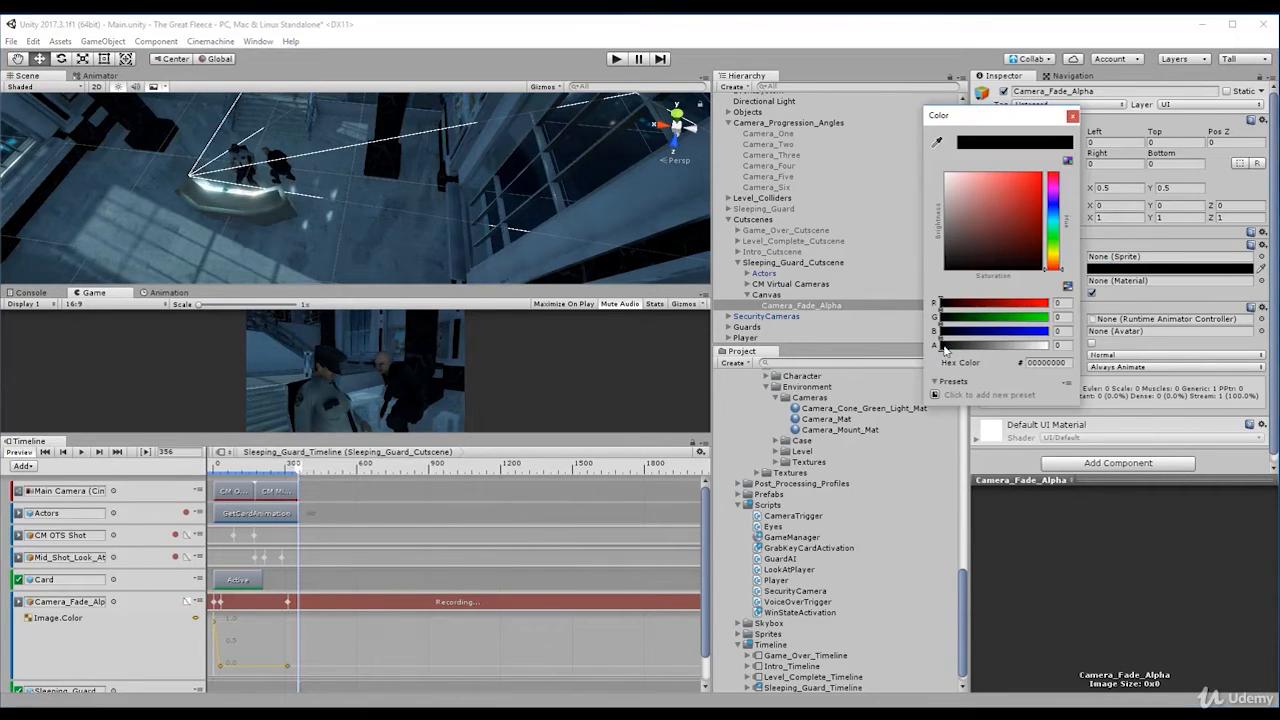
{"action": "left_click_drag", "start_coordinate": [941, 347], "coordinate": [1050, 346]}
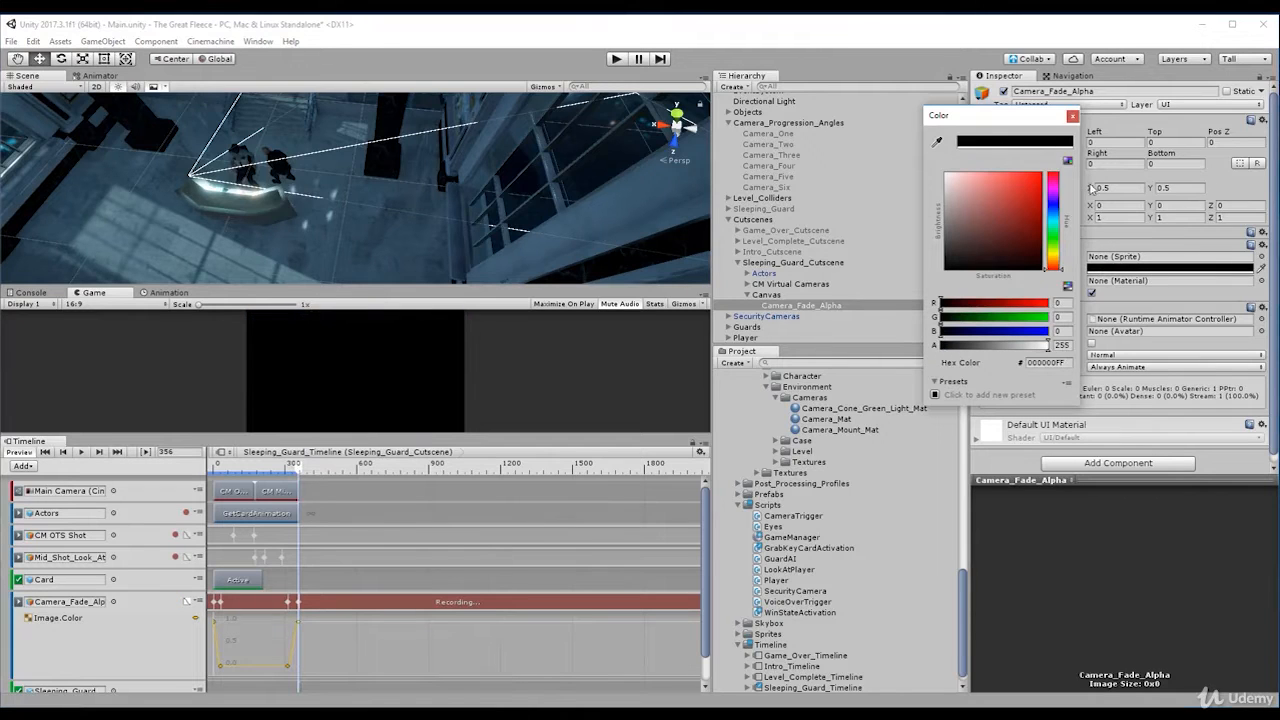
{"action": "left_click", "coordinate": [1072, 117]}
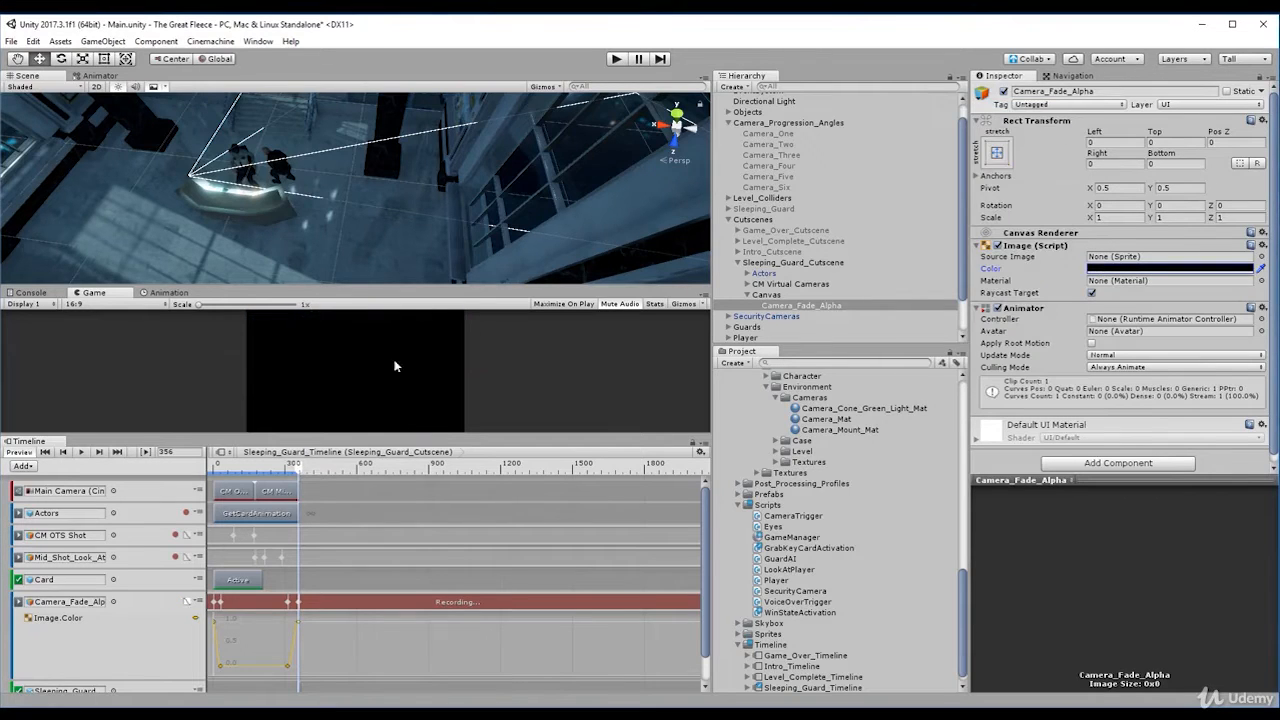
{"action": "left_click", "coordinate": [177, 601]}
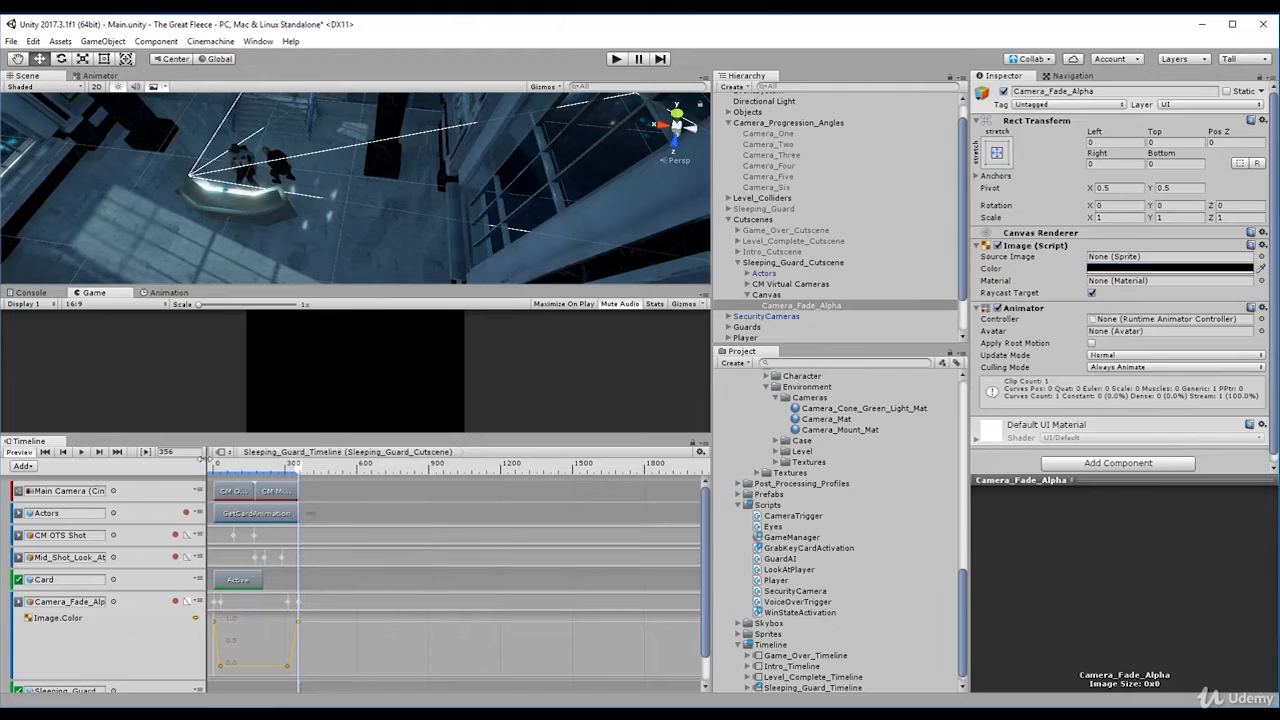
Play the end of the cutscene and inspect the image colour of Camera_Fade_Alpha.
{"action": "left_click", "coordinate": [84, 456]}
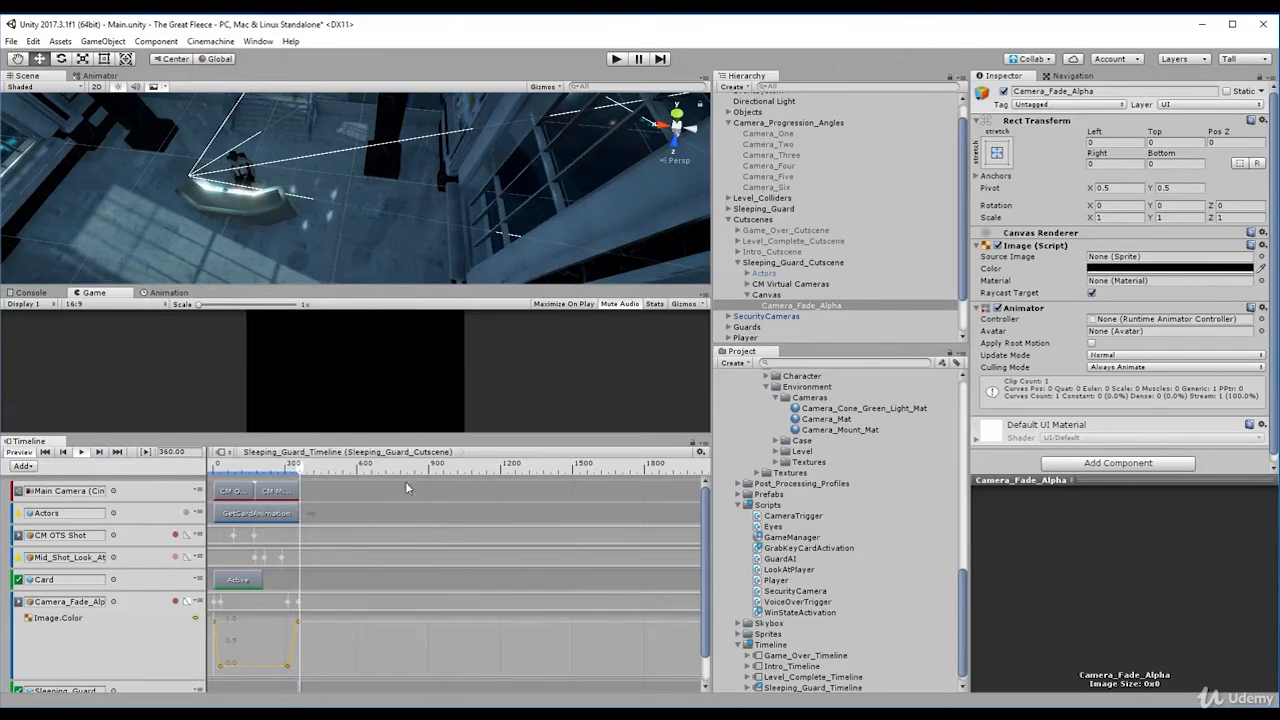
{"action": "left_click", "coordinate": [435, 564]}
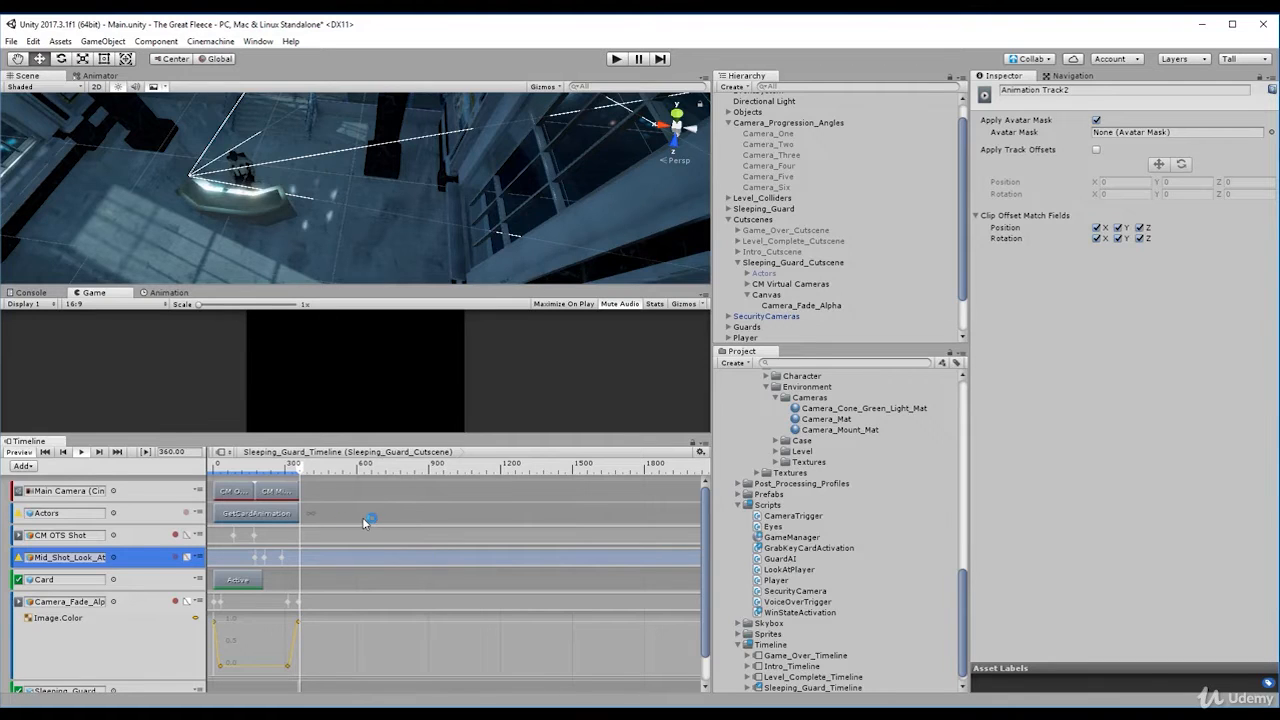
{"action": "left_click", "coordinate": [777, 306]}
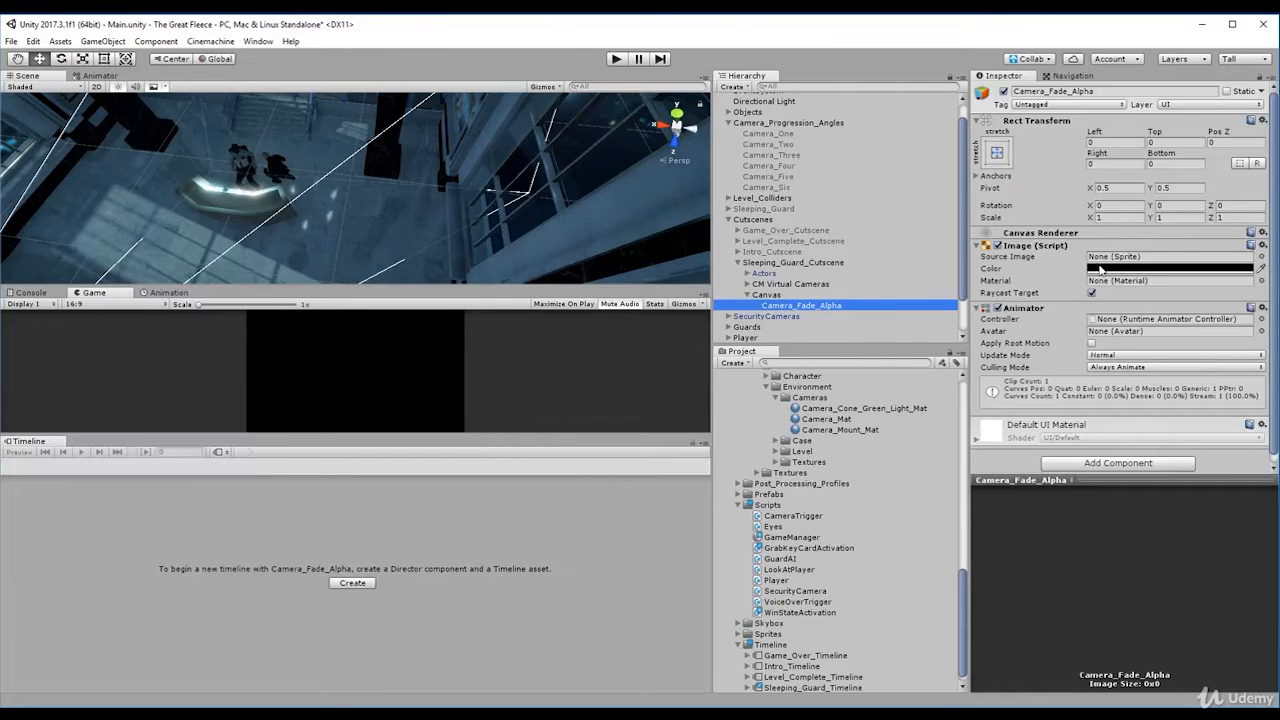
{"action": "left_click", "coordinate": [1101, 270]}
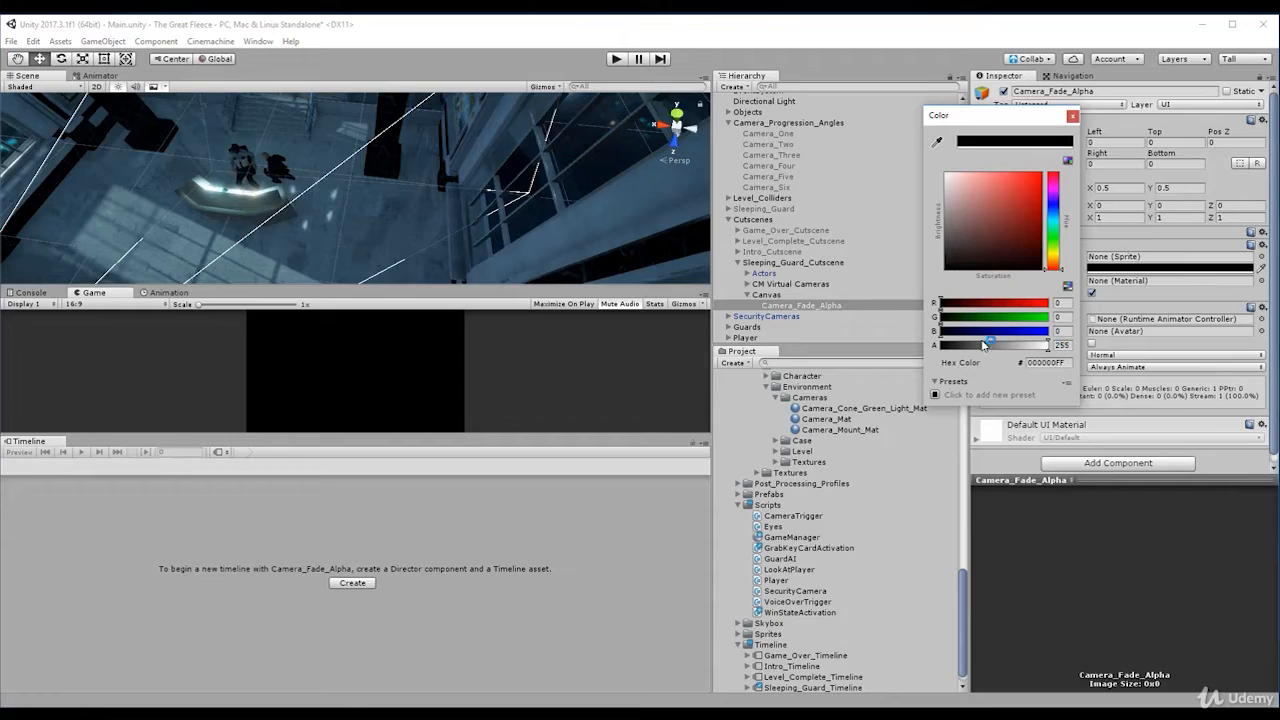
{"action": "left_click", "coordinate": [1071, 117]}
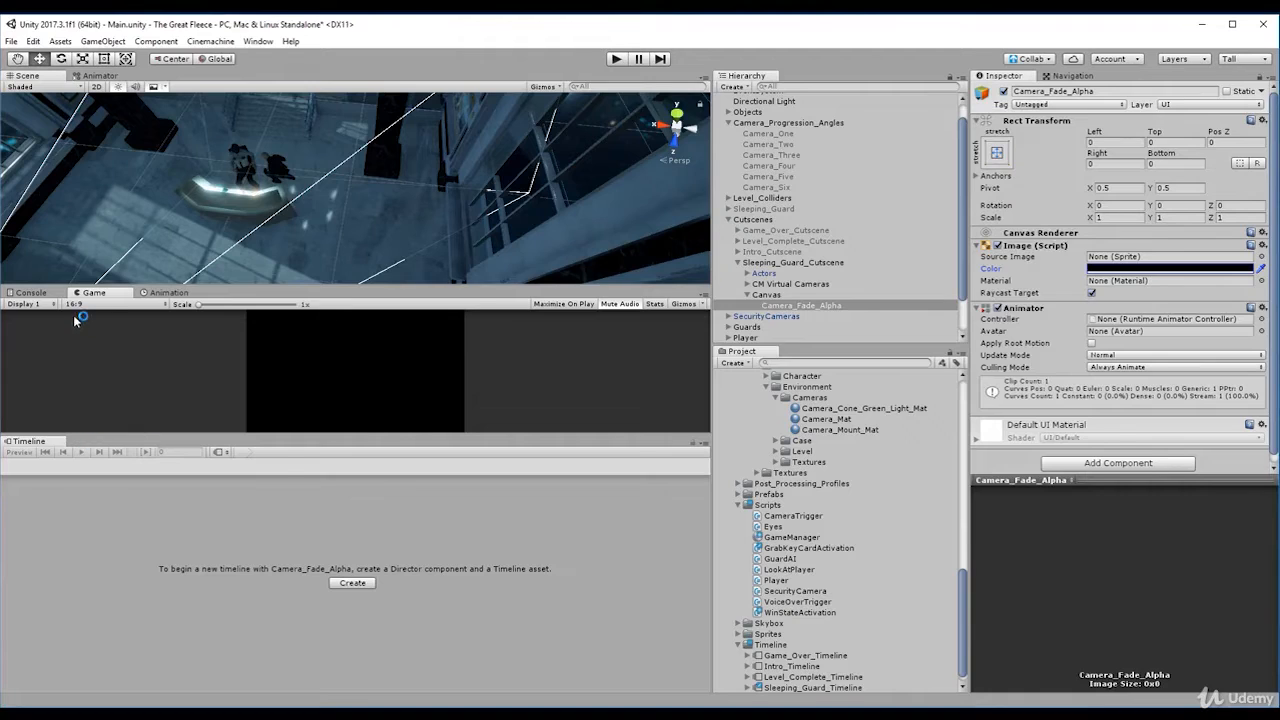
{"action": "left_click", "coordinate": [787, 306]}
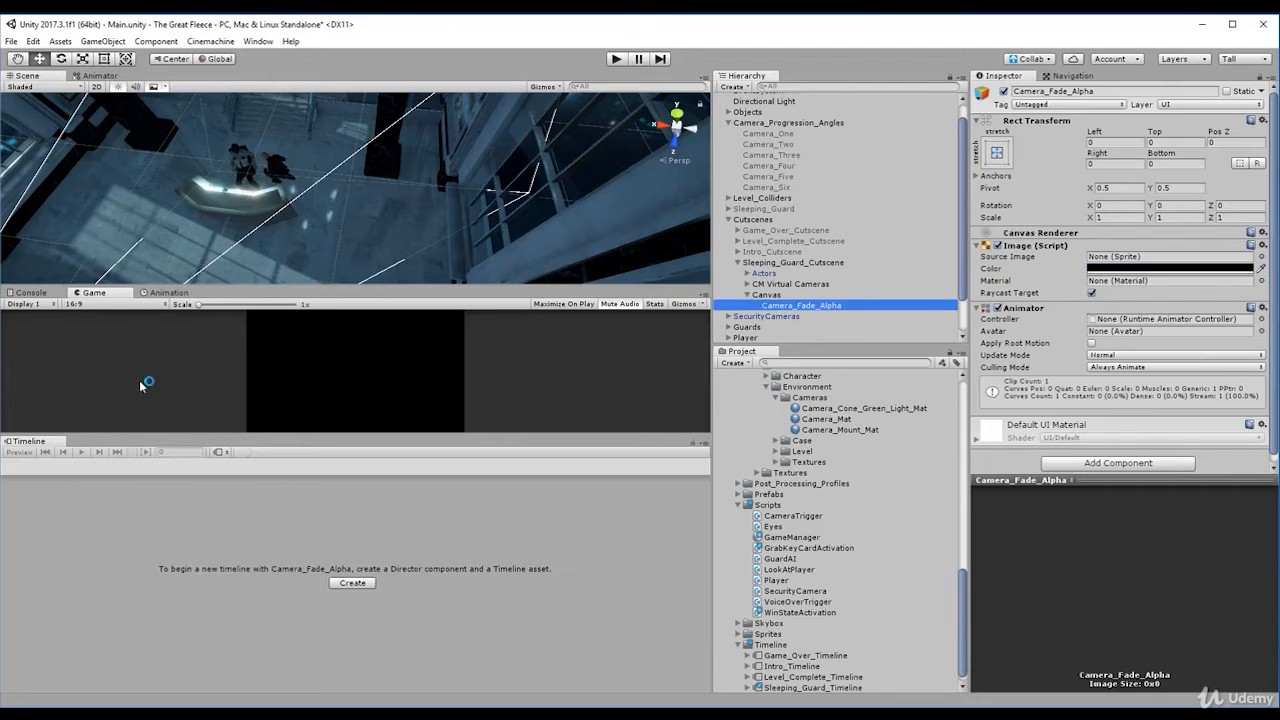
Add an activation track for Camera_Fade_Alpha to Sleeping_Guard_Timeline and extend its clip to frame 360.
{"action": "left_click", "coordinate": [765, 262]}
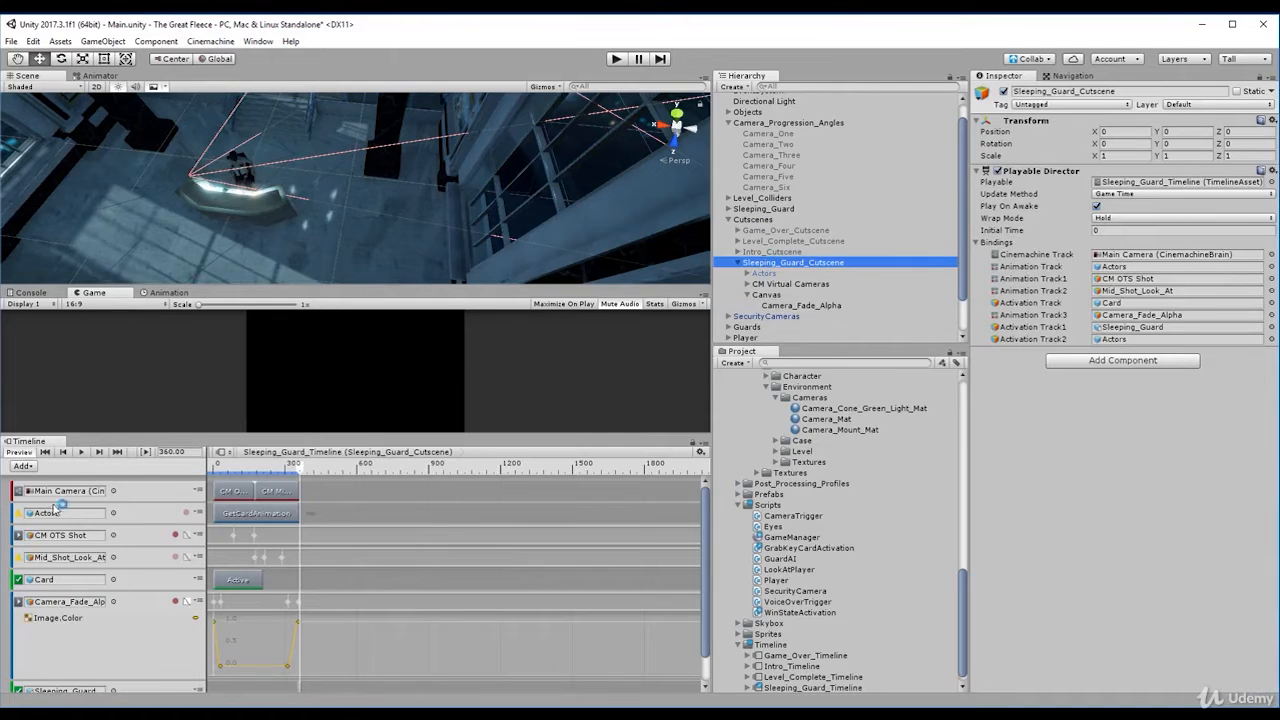
{"action": "left_click", "coordinate": [31, 466]}
{"action": "left_click", "coordinate": [72, 494]}
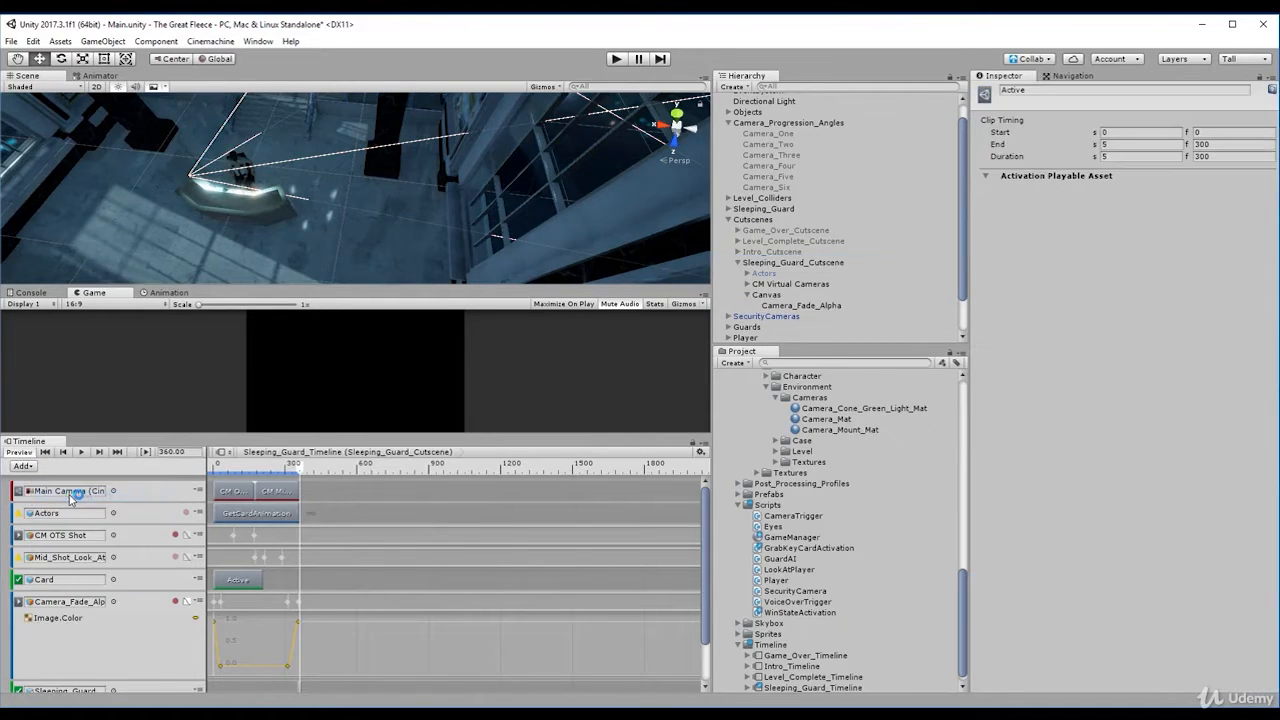
{"action": "left_click", "coordinate": [187, 602]}
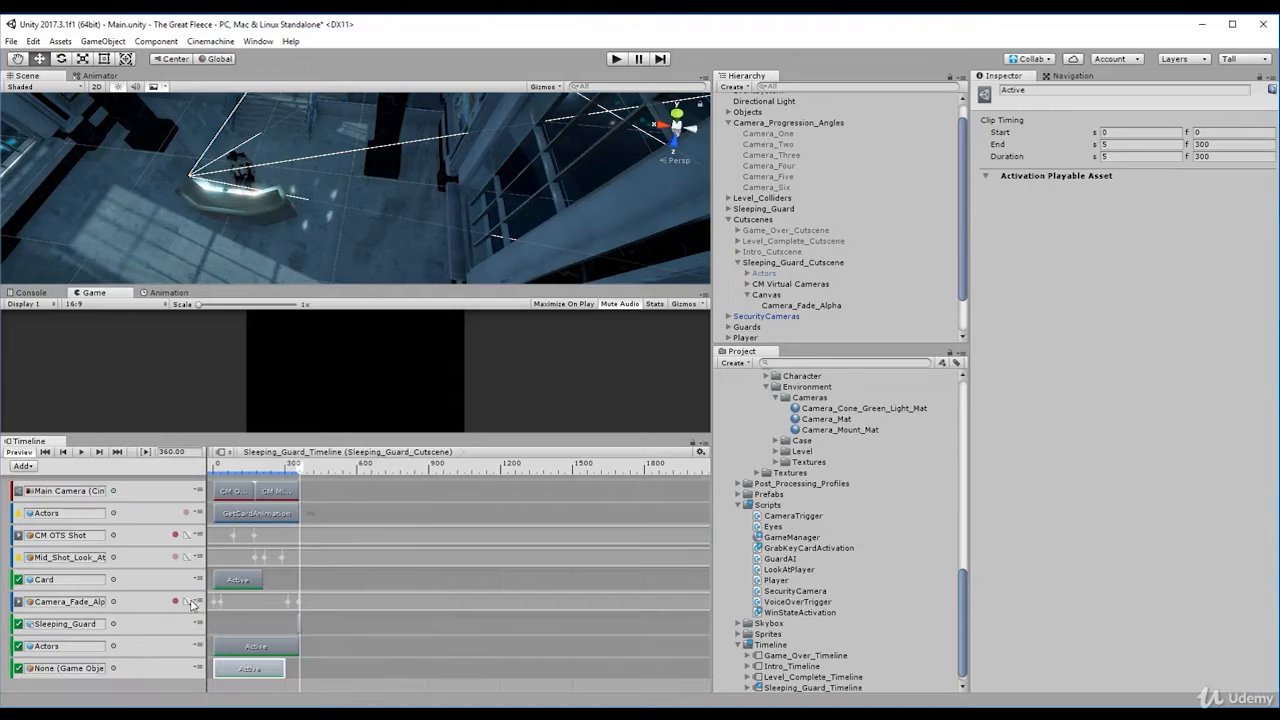
{"action": "left_click_drag", "start_coordinate": [790, 308], "coordinate": [87, 670]}
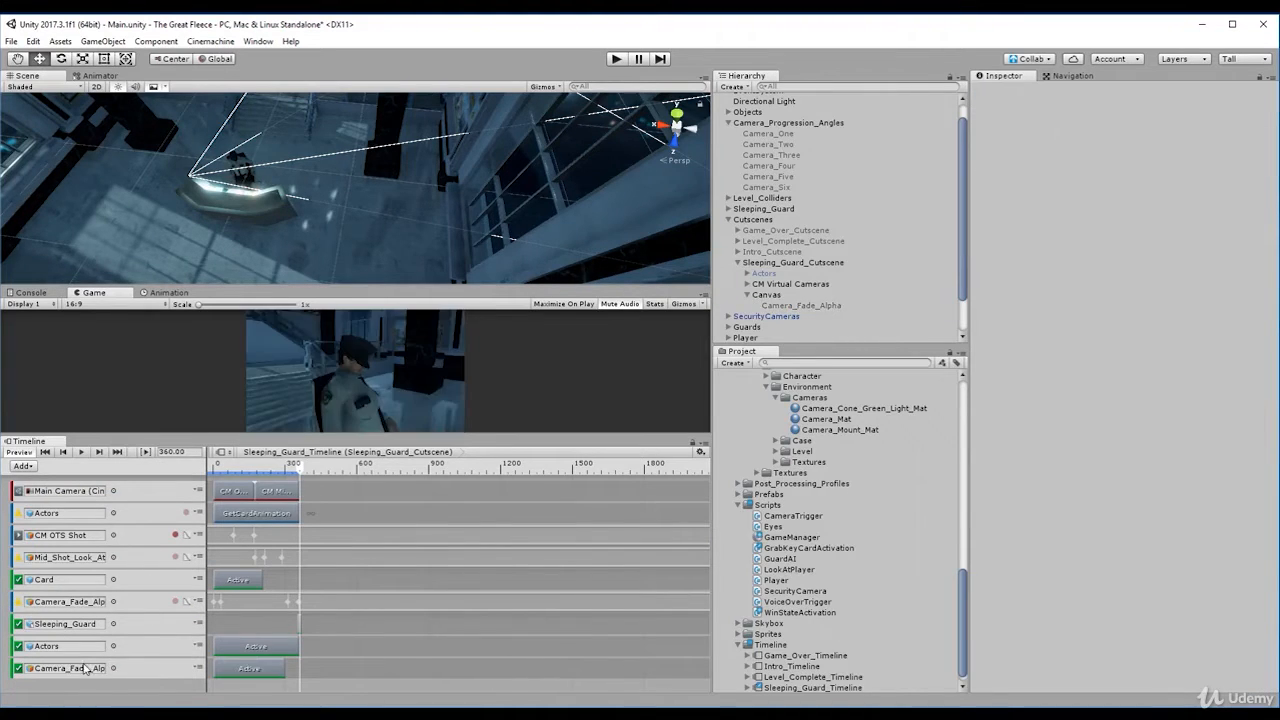
{"action": "left_click", "coordinate": [253, 671]}
{"action": "left_click_drag", "start_coordinate": [285, 670], "coordinate": [300, 673]}
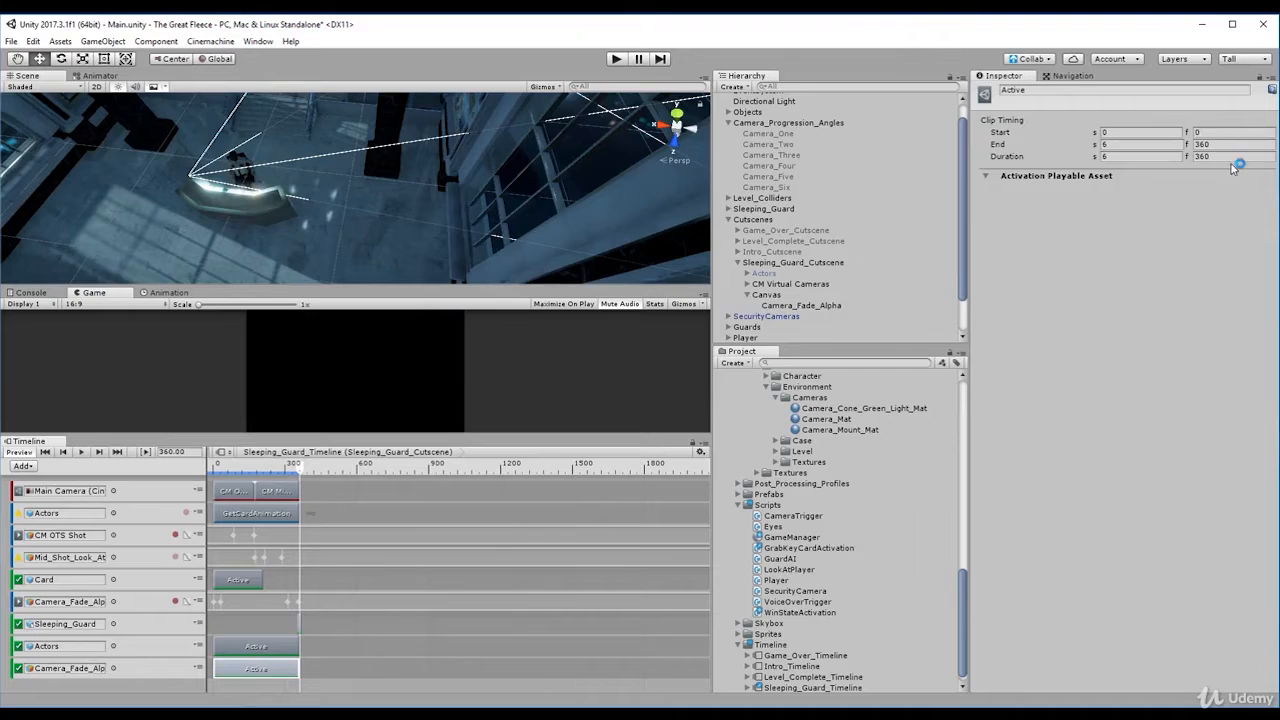
Try ending the Camera_Fade_Alpha activation clip at frame 357 and scrub back to frame 350 to check.
{"action": "left_click", "coordinate": [1208, 131]}
{"action": "key", "text": "Tab"}
{"action": "type", "text": "357"}
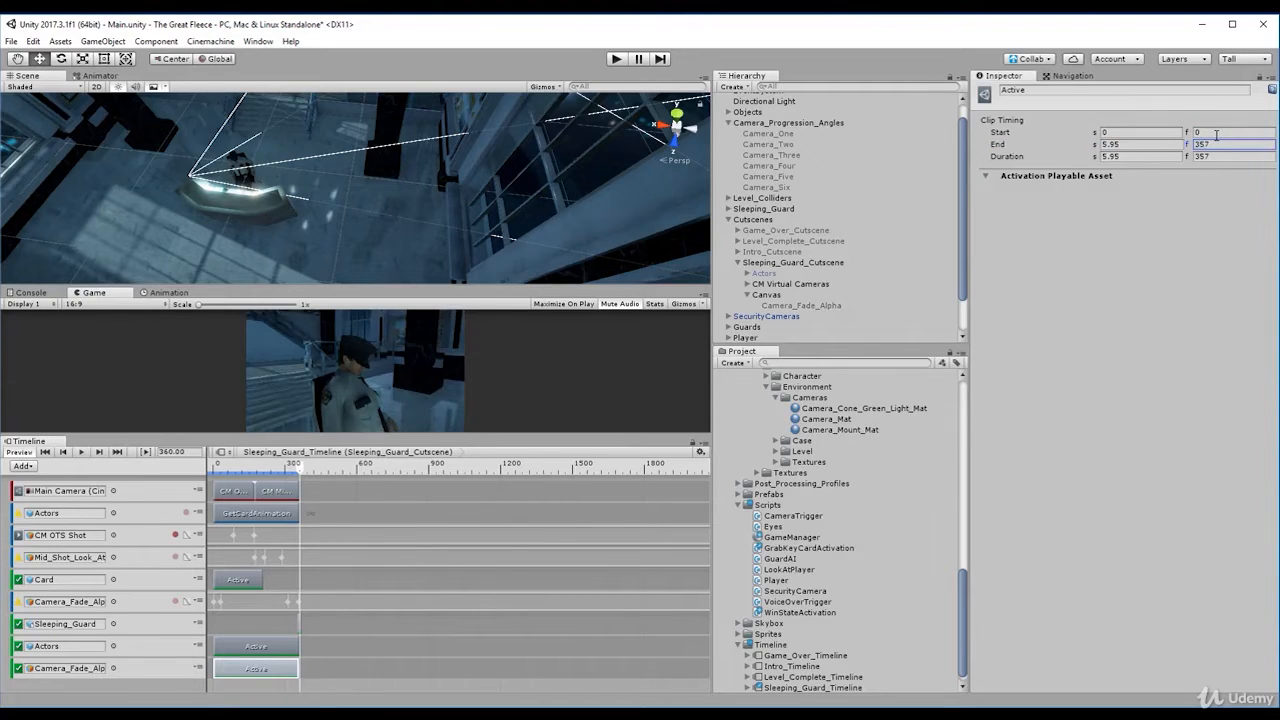
{"action": "mouse_move", "coordinate": [300, 469]}
{"action": "left_mouse_down"}
{"action": "mouse_move", "coordinate": [281, 474]}
{"action": "mouse_move", "coordinate": [298, 482]}
{"action": "left_mouse_up"}
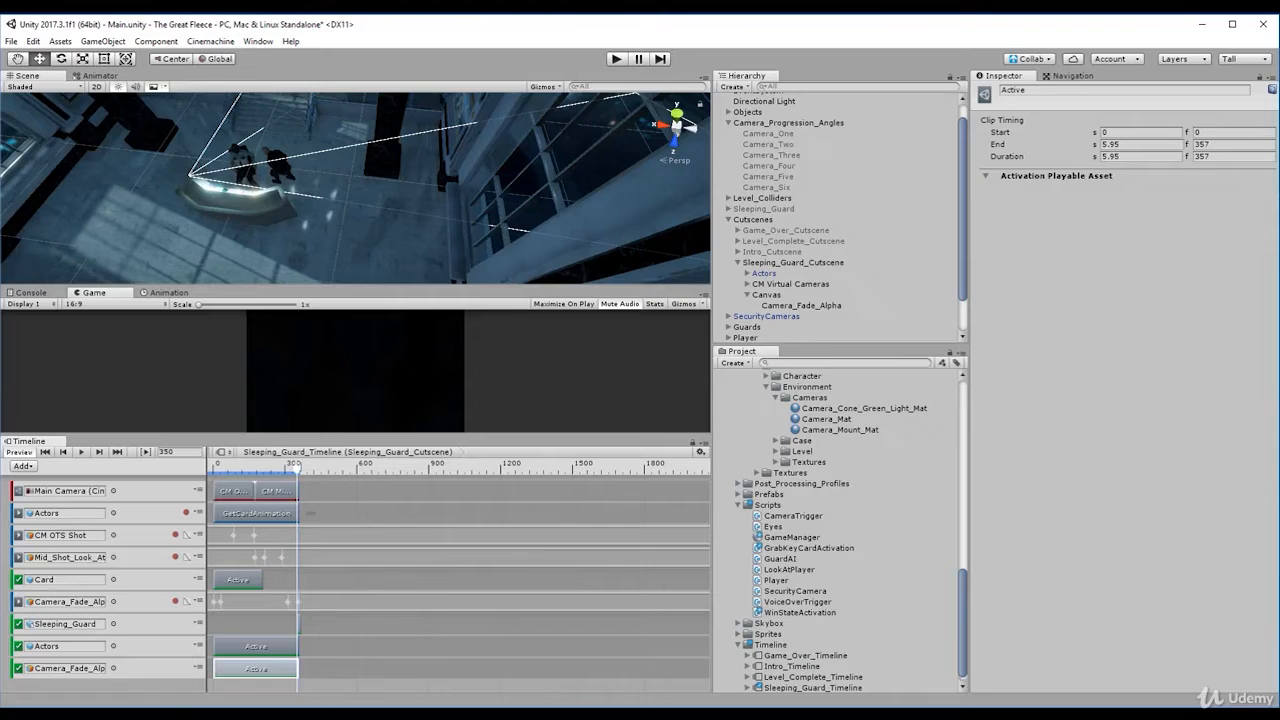
Set the Camera_Fade_Alpha activation clip to end at frame 359 and play the cutscene from frame 0.
{"action": "left_click", "coordinate": [1228, 145]}
{"action": "type", "text": "359"}
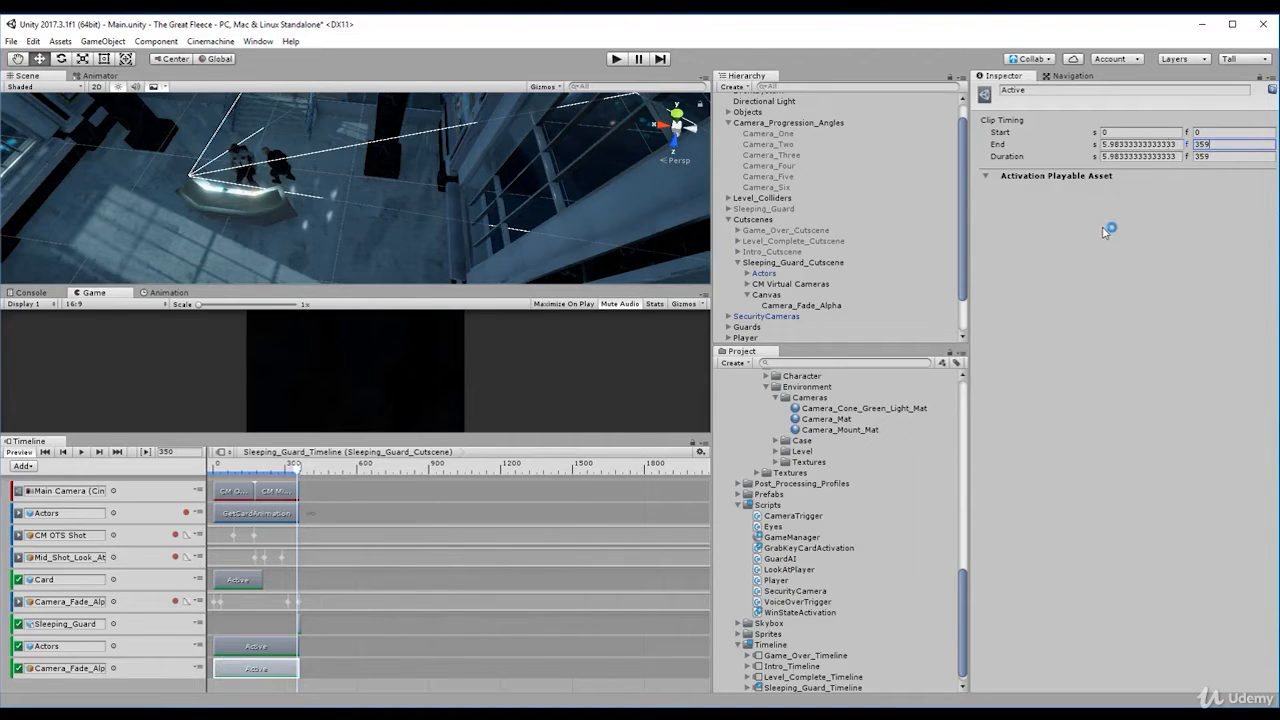
{"action": "left_click_drag", "start_coordinate": [297, 467], "coordinate": [212, 469]}
{"action": "left_click", "coordinate": [81, 452]}
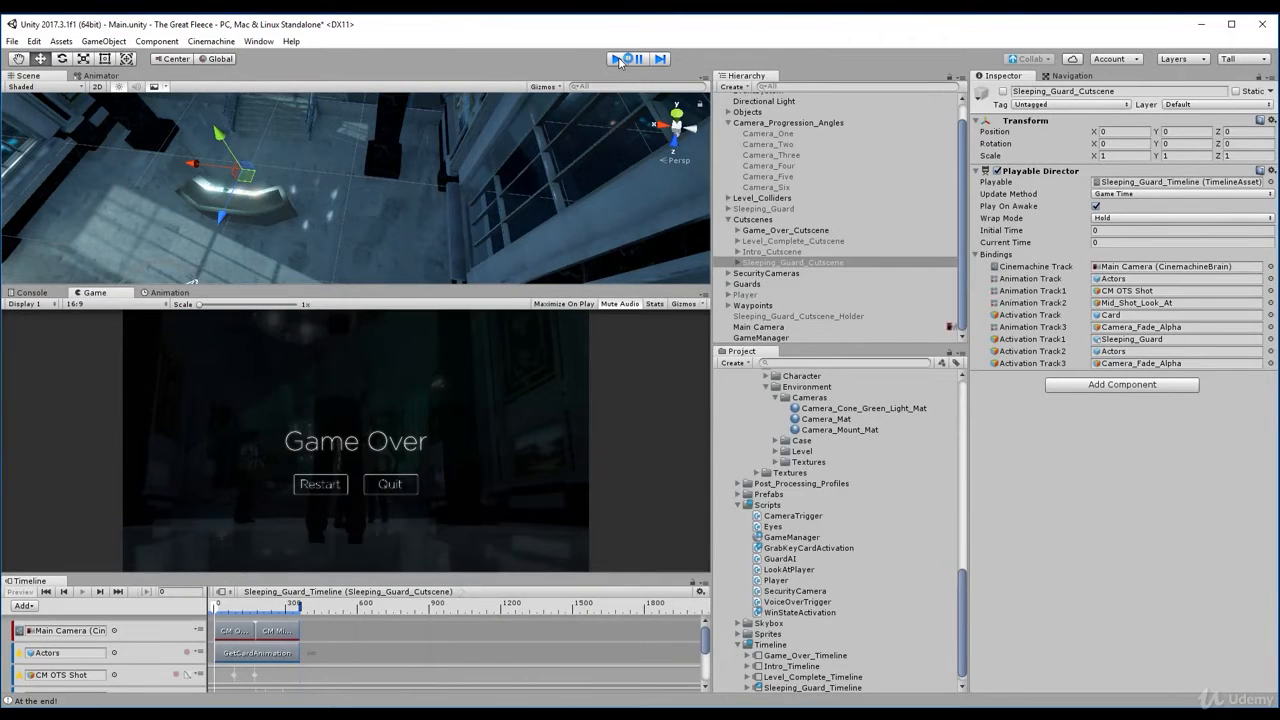
Stop the running game test and return to edit mode.
{"action": "left_click", "coordinate": [617, 59]}
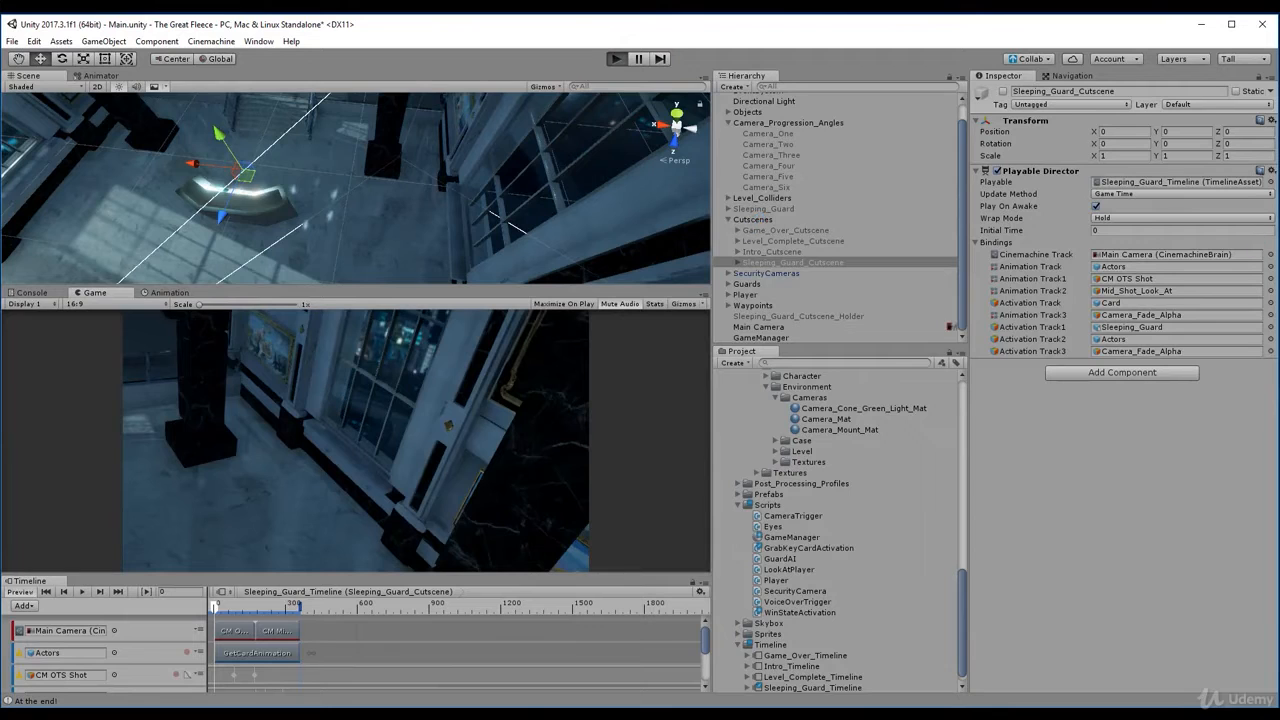
Playtest the scene twice, viewing the area around the guard desk, and return to edit mode after each run.
{"action": "key", "text": "ctrl+p"}
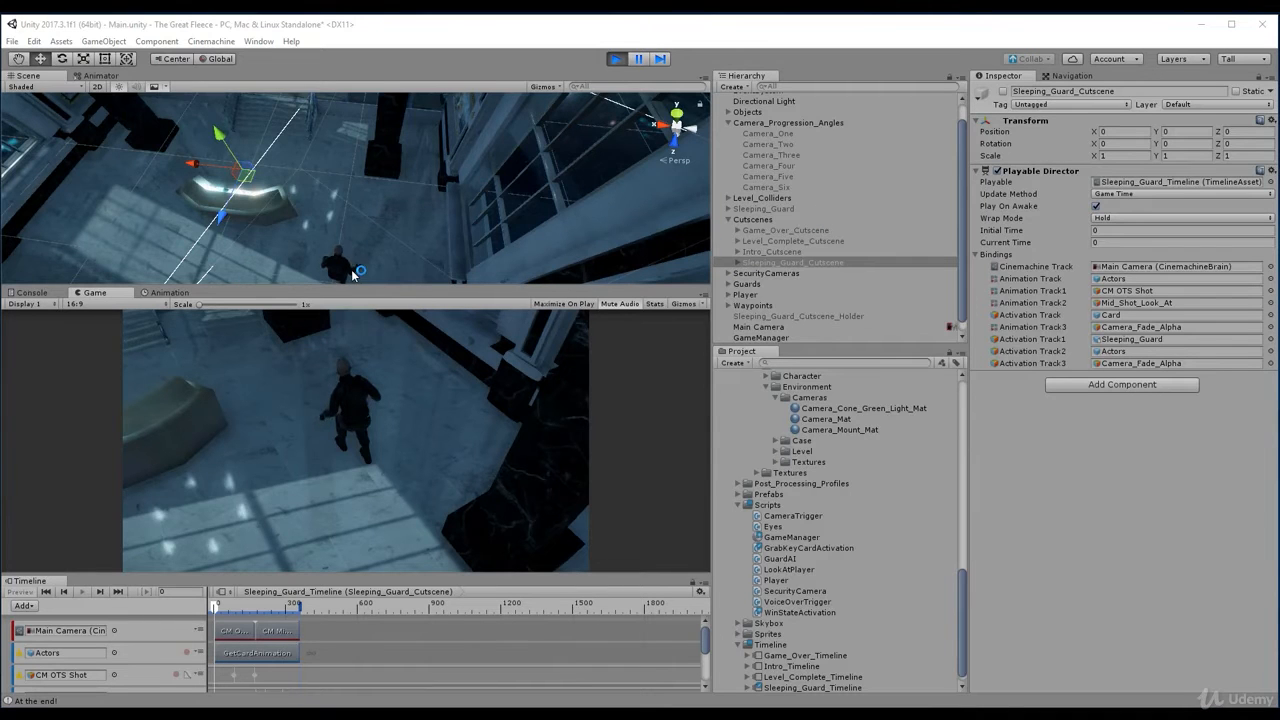
{"action": "right_click_drag", "start_coordinate": [361, 202], "coordinate": [211, 149]}
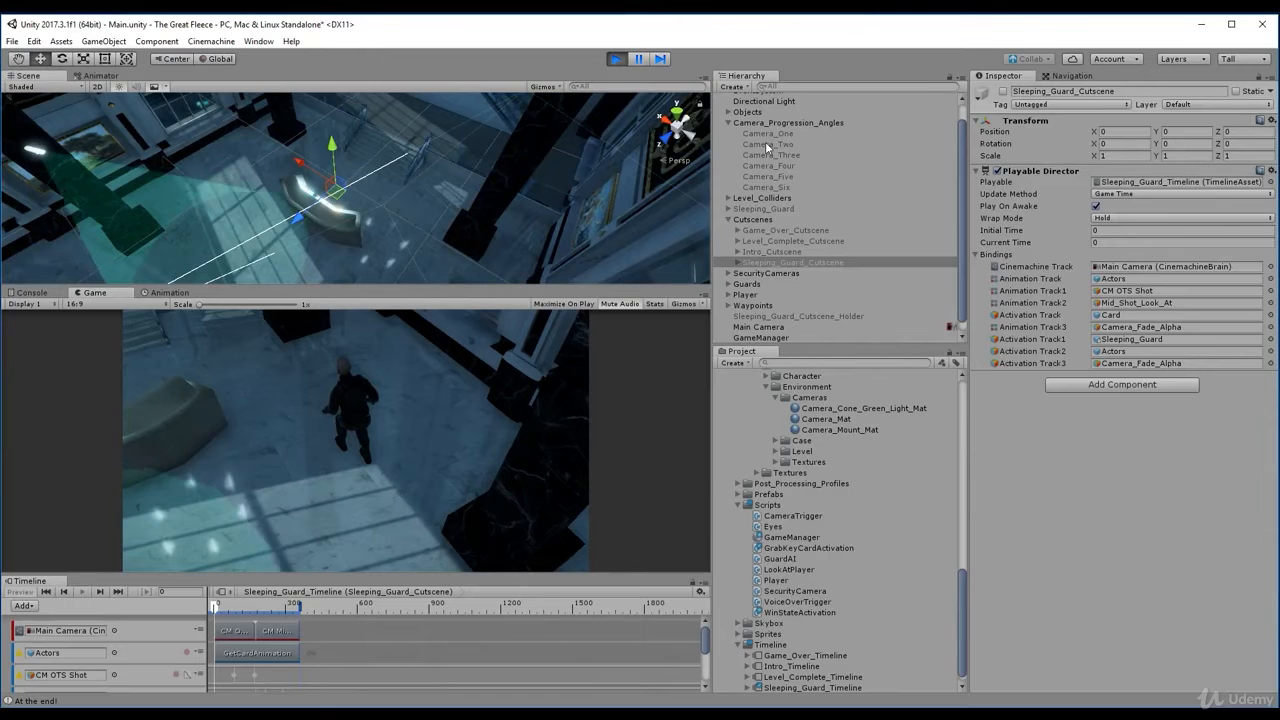
{"action": "left_click", "coordinate": [617, 59]}
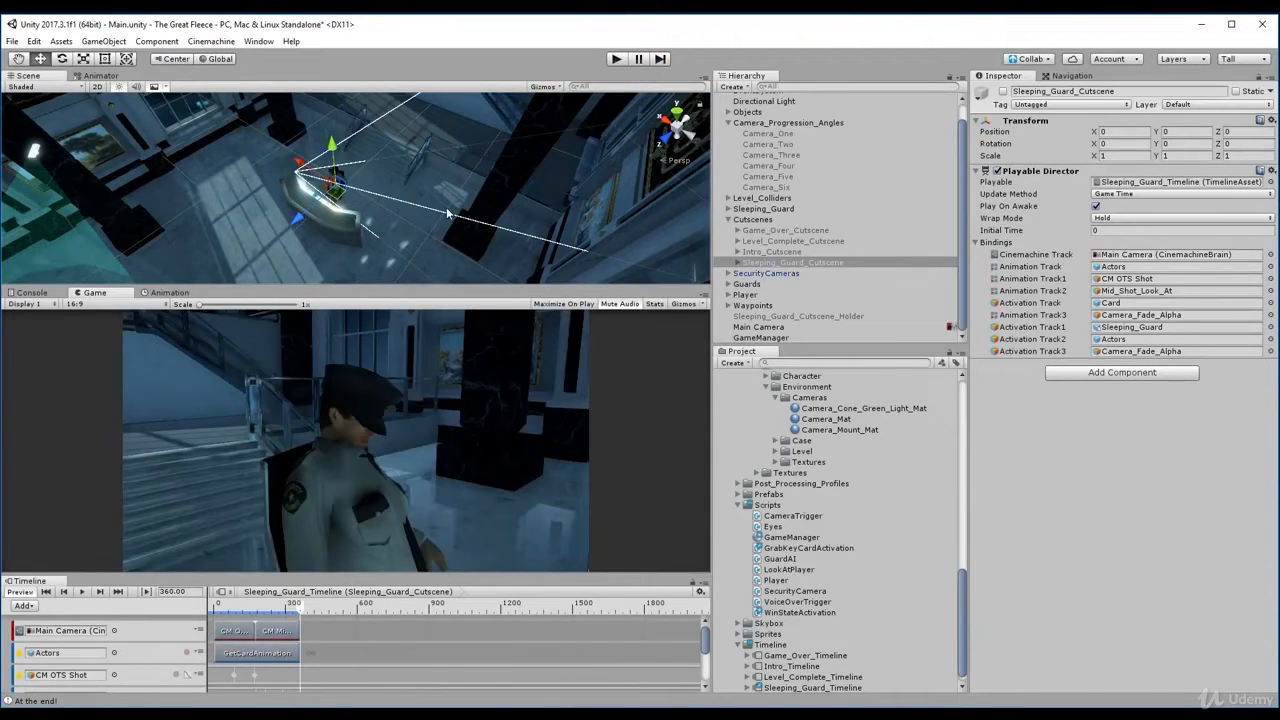
{"action": "scroll", "coordinate": [447, 213], "scroll_direction": "up", "scroll_amount": 5}
{"action": "middle_click_drag", "start_coordinate": [448, 214], "coordinate": [443, 250]}
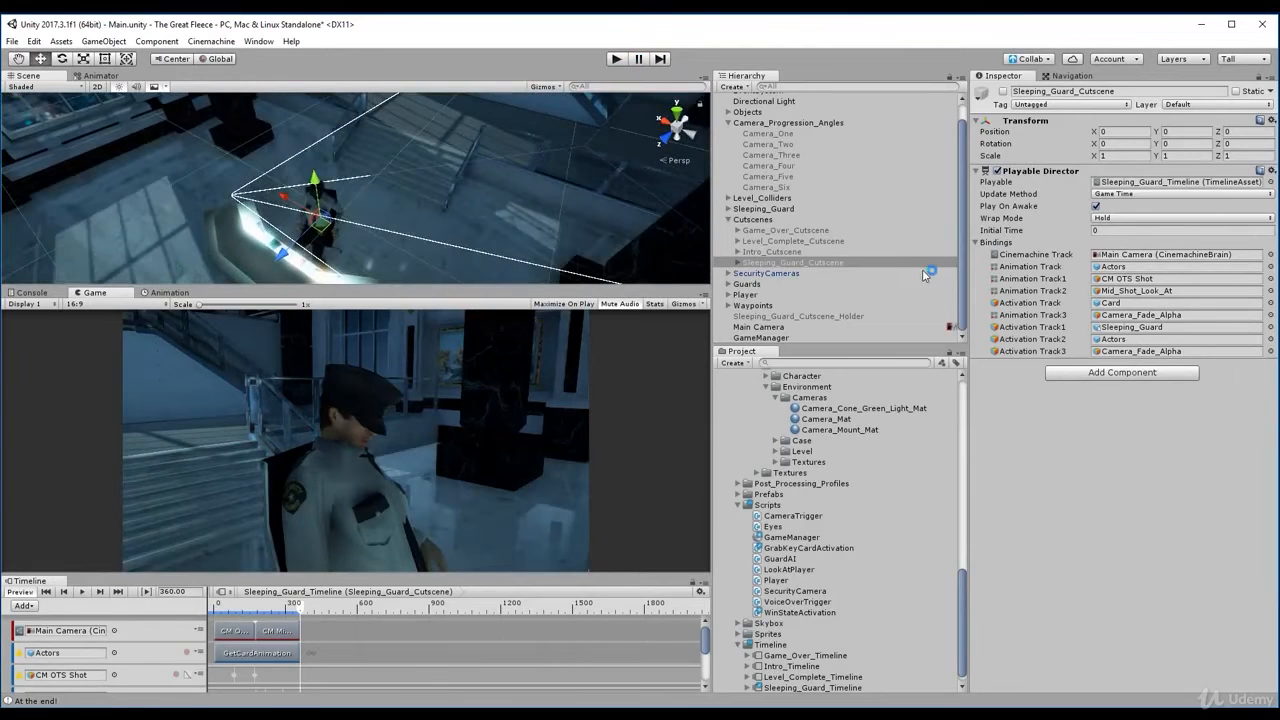
{"action": "left_click", "coordinate": [617, 60]}
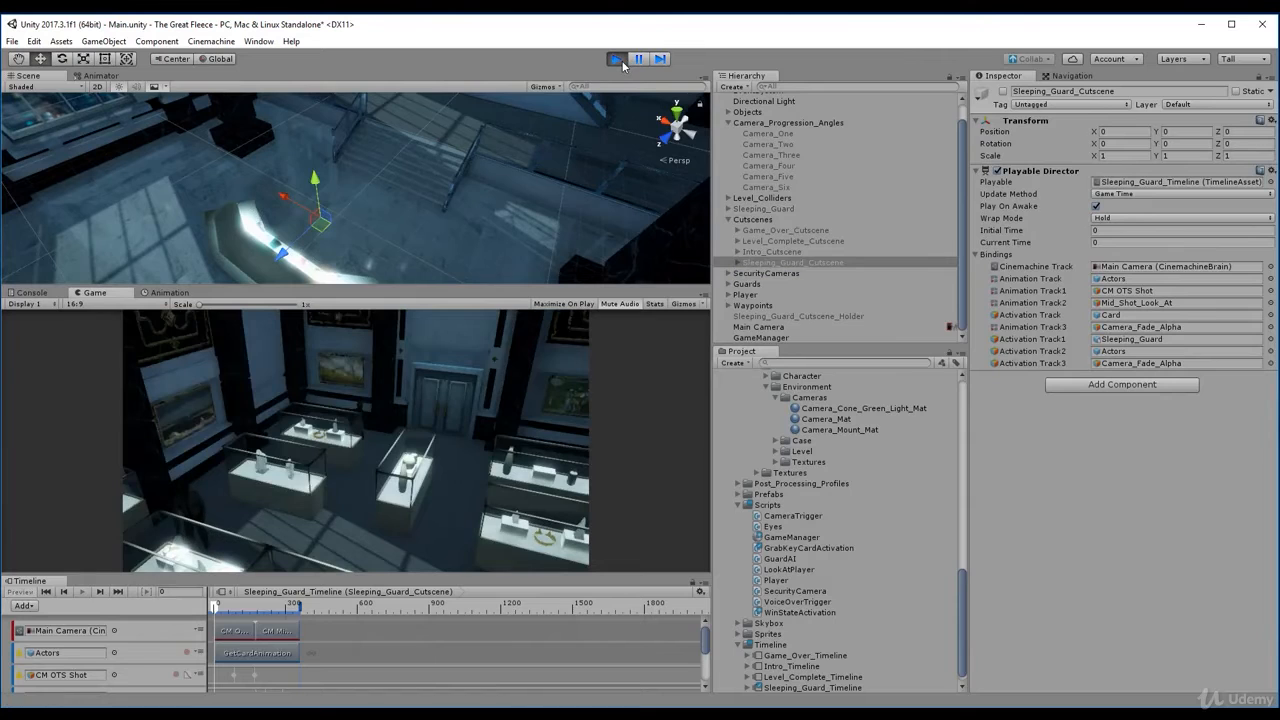
{"action": "left_click", "coordinate": [620, 60]}
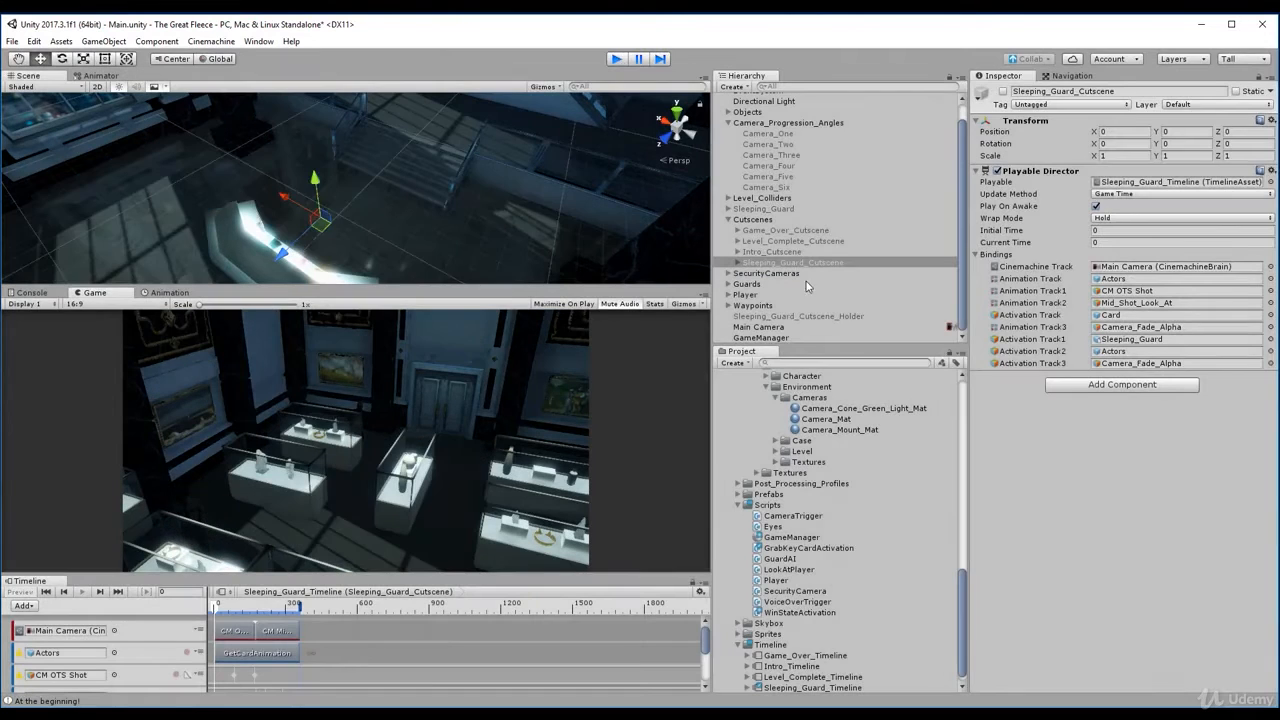
Show all tracks of the Sleeping_Guard_Cutscene timeline, toggle its preview at frame 0 and scrub to frame 159.
{"action": "left_click", "coordinate": [788, 264]}
{"action": "left_click_drag", "start_coordinate": [1137, 184], "coordinate": [855, 320]}
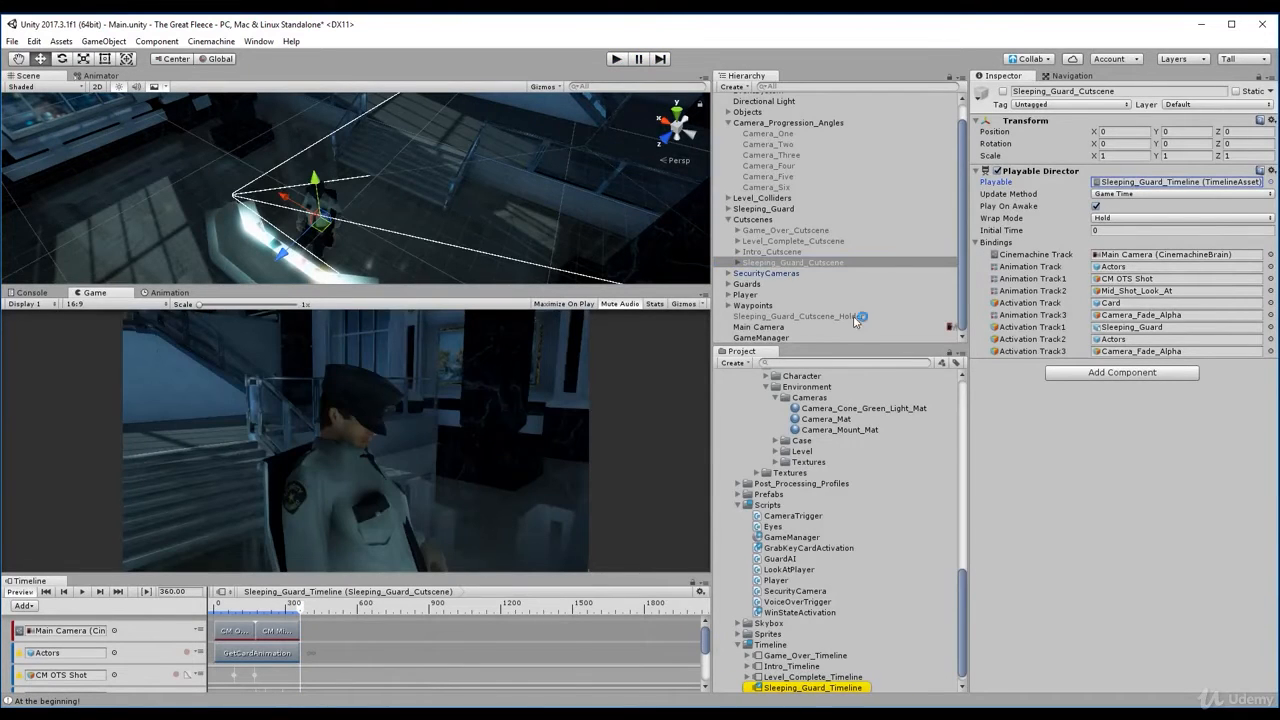
{"action": "left_click_drag", "start_coordinate": [706, 625], "coordinate": [716, 677]}
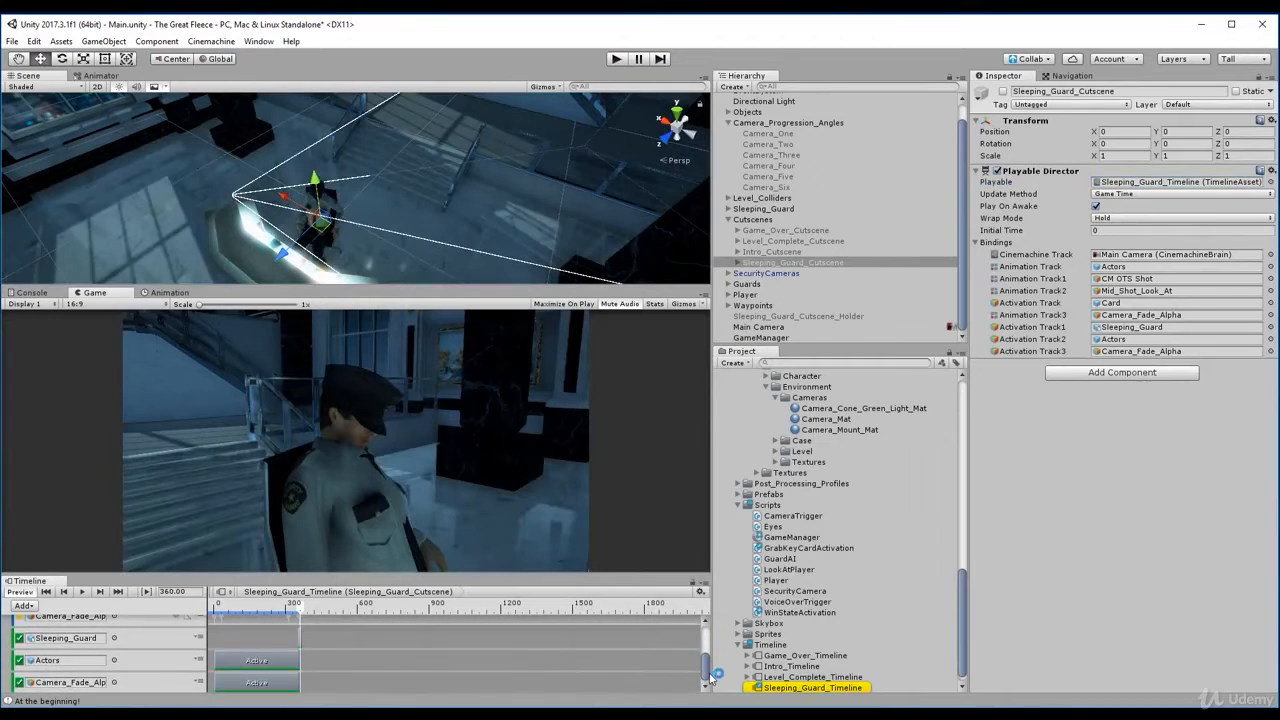
{"action": "left_click_drag", "start_coordinate": [380, 543], "coordinate": [380, 460]}
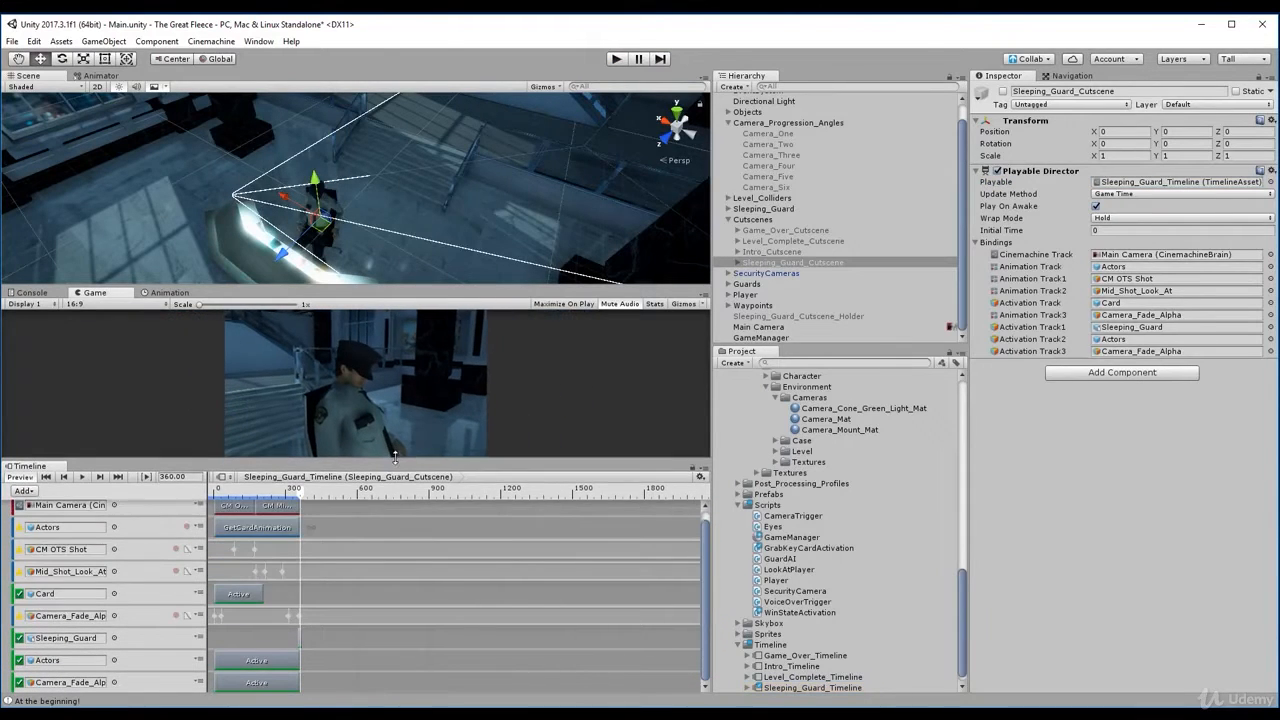
{"action": "left_click", "coordinate": [46, 476]}
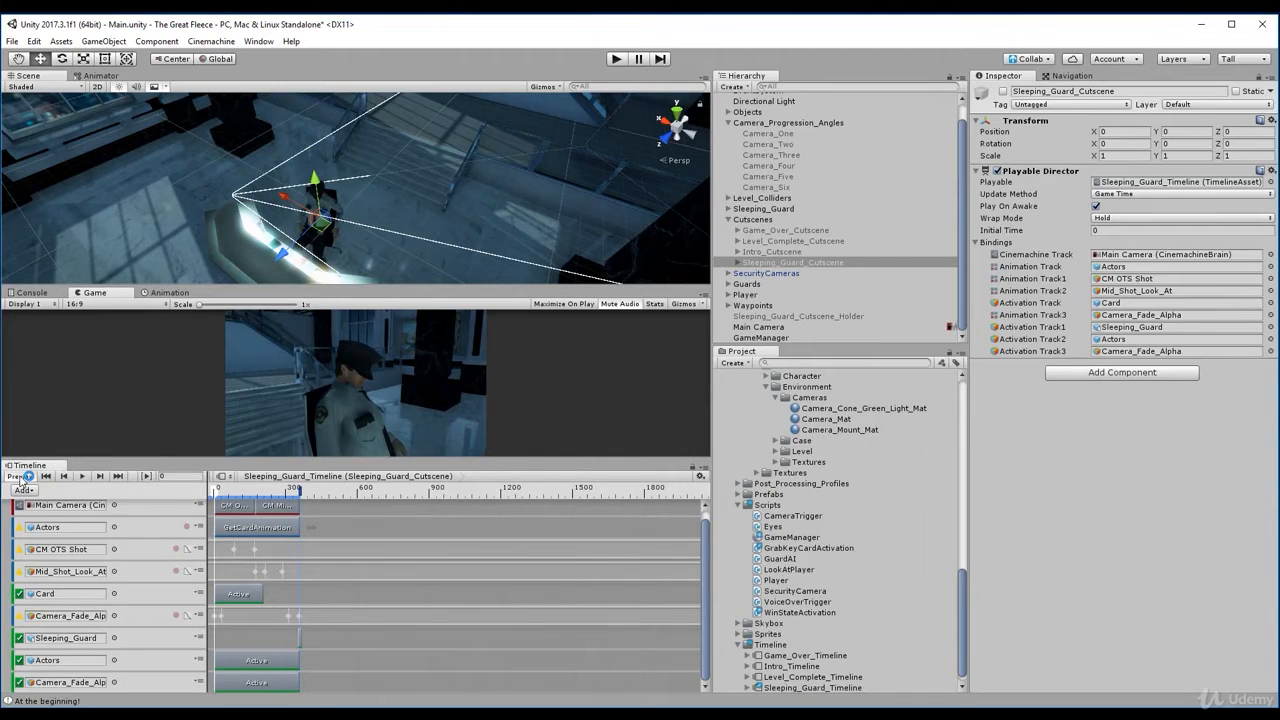
{"action": "left_click", "coordinate": [17, 477]}
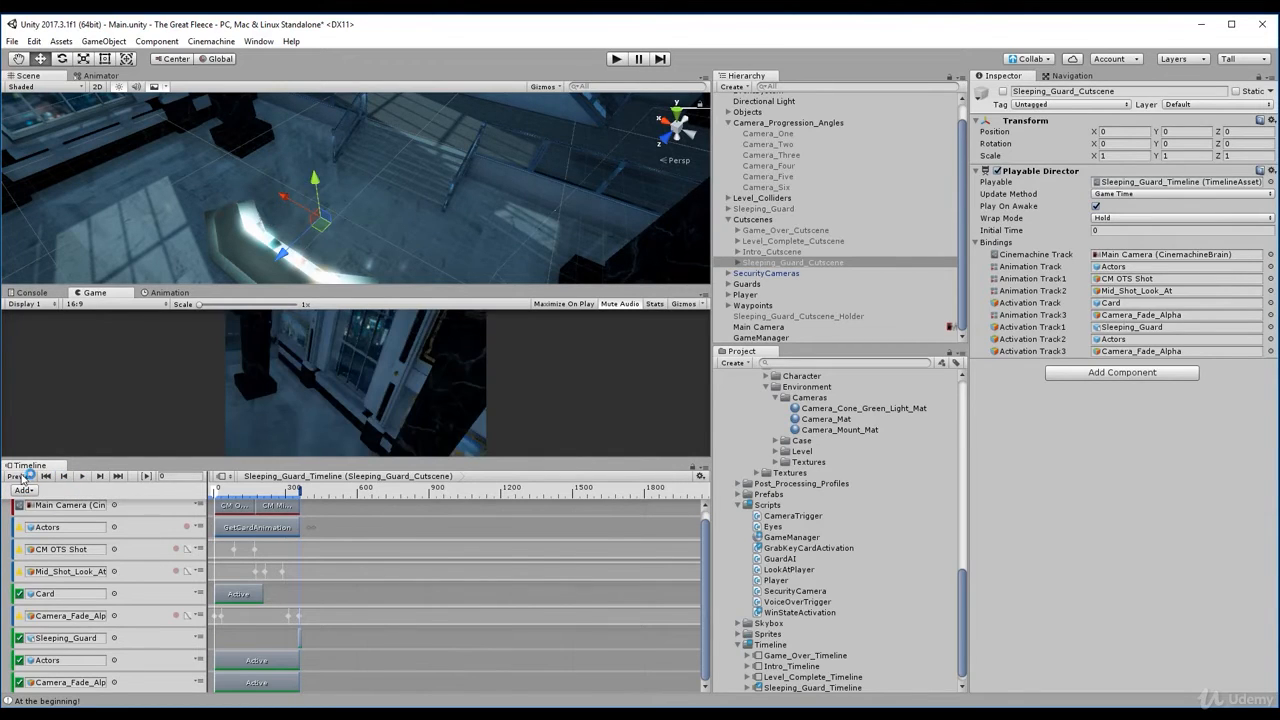
{"action": "left_click", "coordinate": [21, 477]}
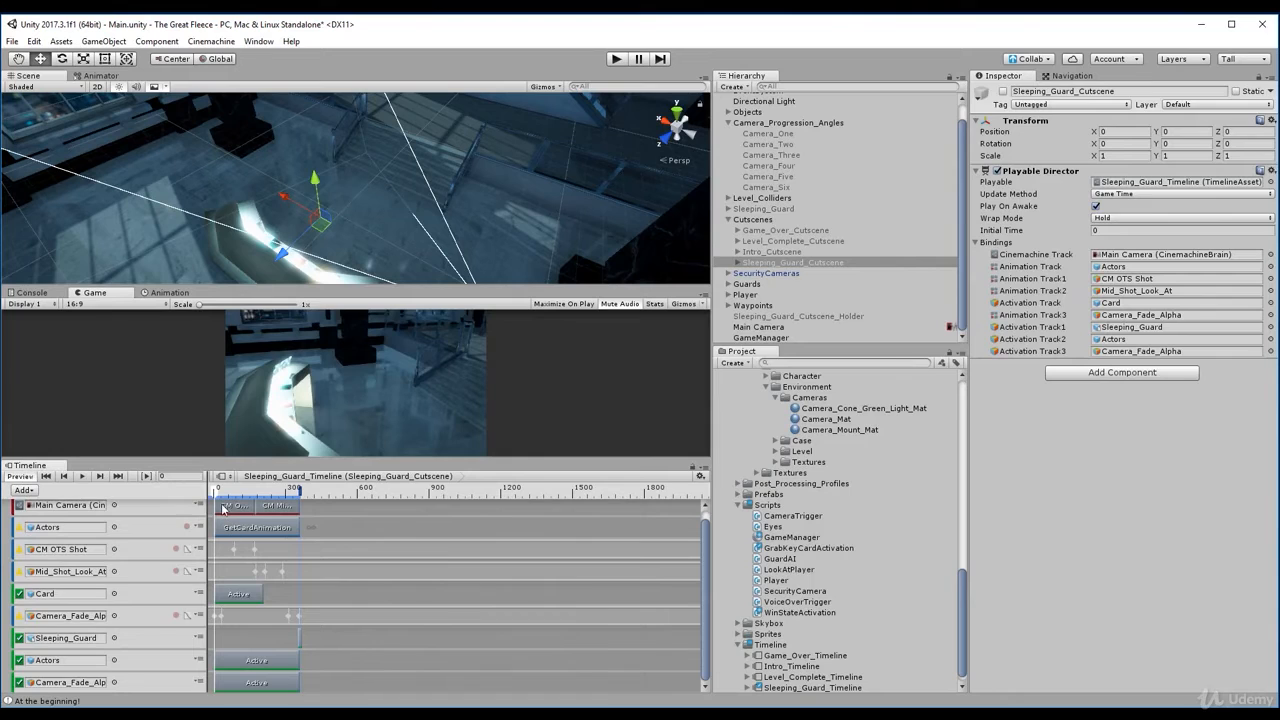
{"action": "left_click_drag", "start_coordinate": [213, 493], "coordinate": [251, 505]}
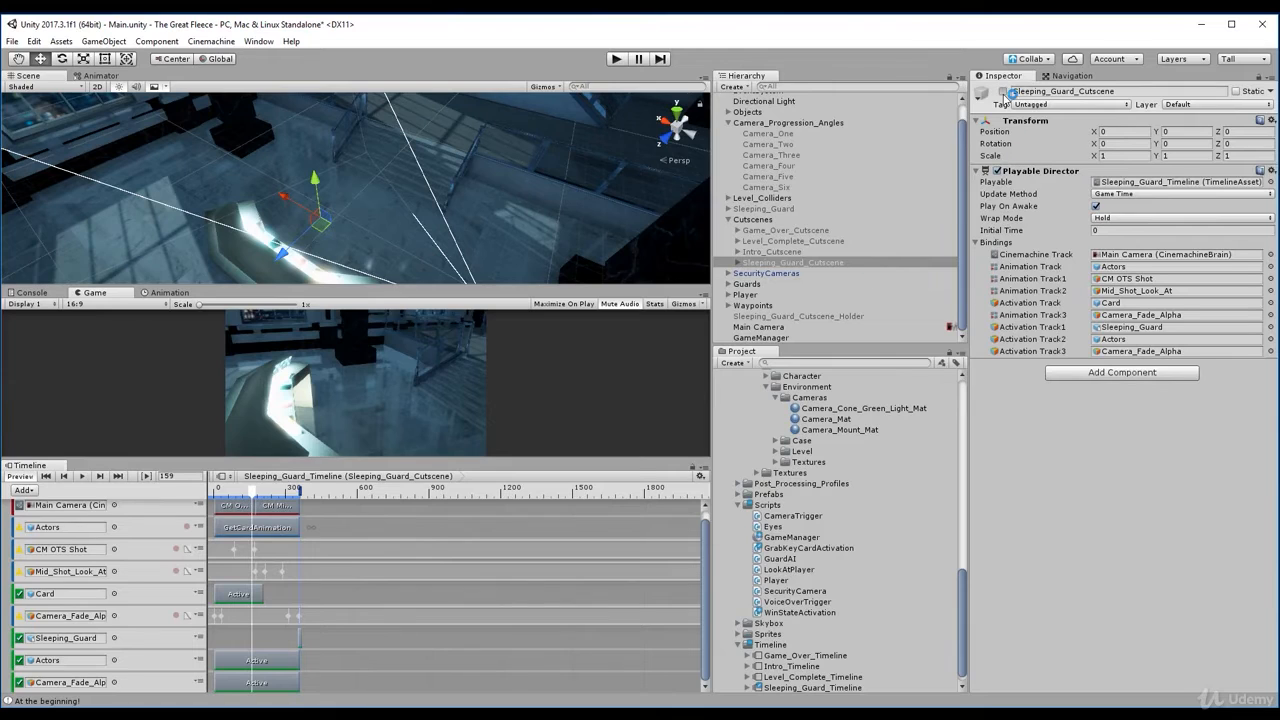
Temporarily enable Sleeping_Guard_Cutscene to check its picture back at the timeline's start, and disable it again.
{"action": "left_click", "coordinate": [1003, 91]}
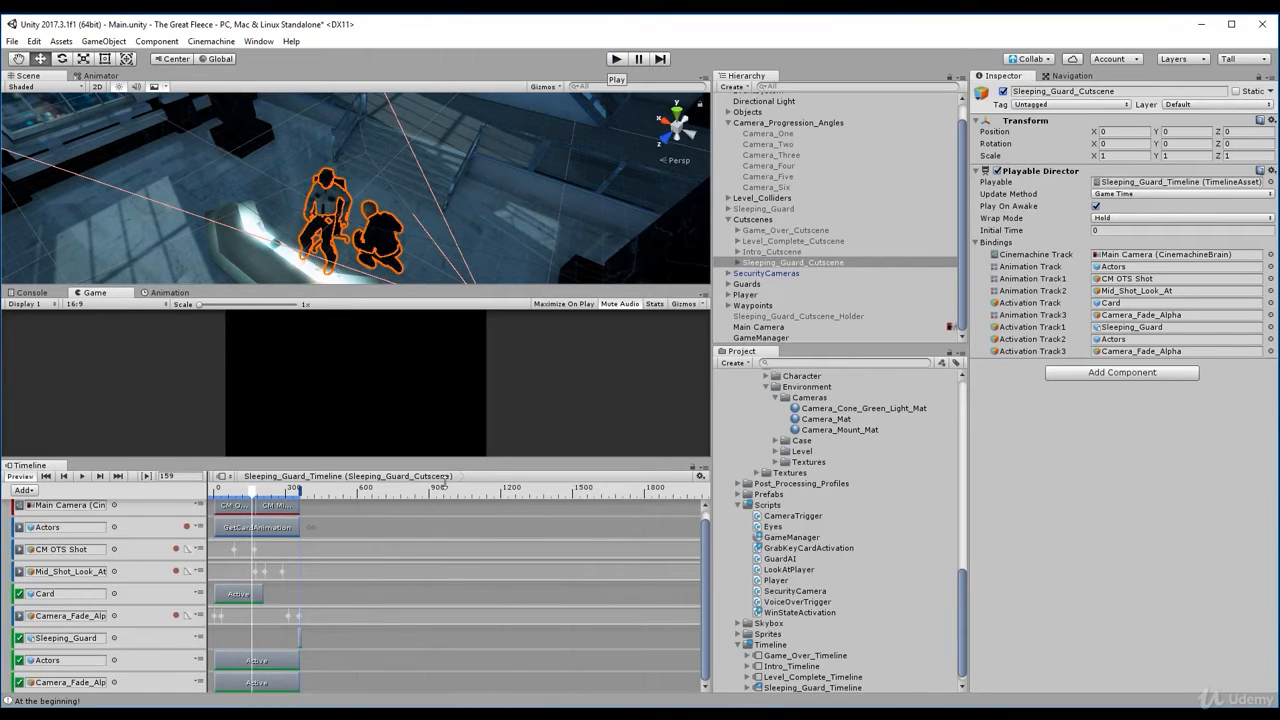
{"action": "left_click_drag", "start_coordinate": [254, 492], "coordinate": [196, 507]}
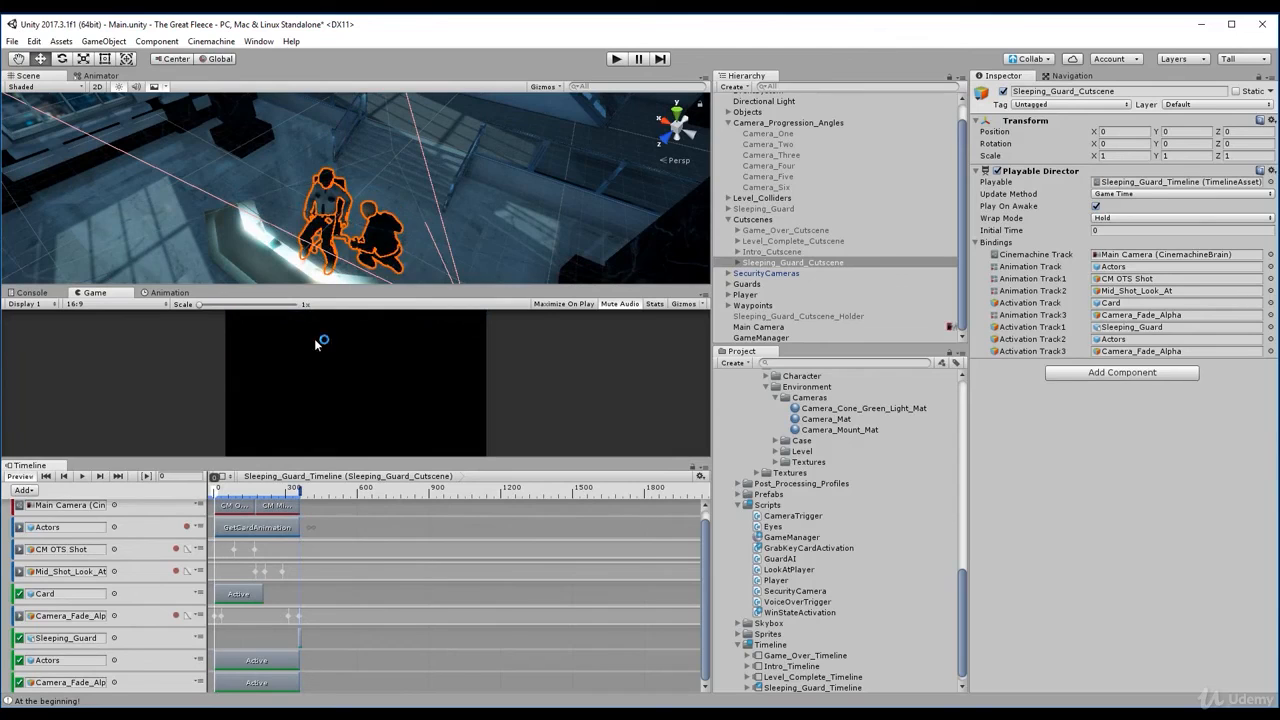
{"action": "left_click", "coordinate": [1003, 91]}
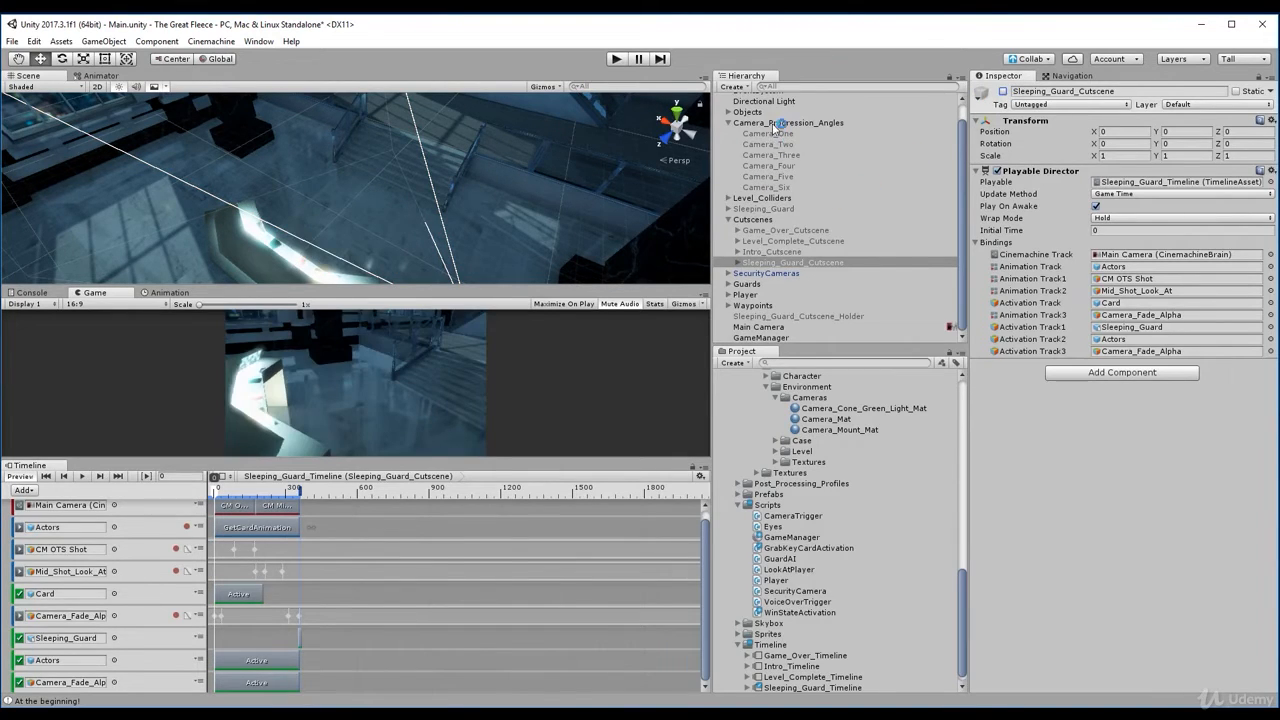
Enable the Sleeping_Guard object and playtest the game through the cutscene with an enlarged game view.
{"action": "left_click", "coordinate": [741, 221]}
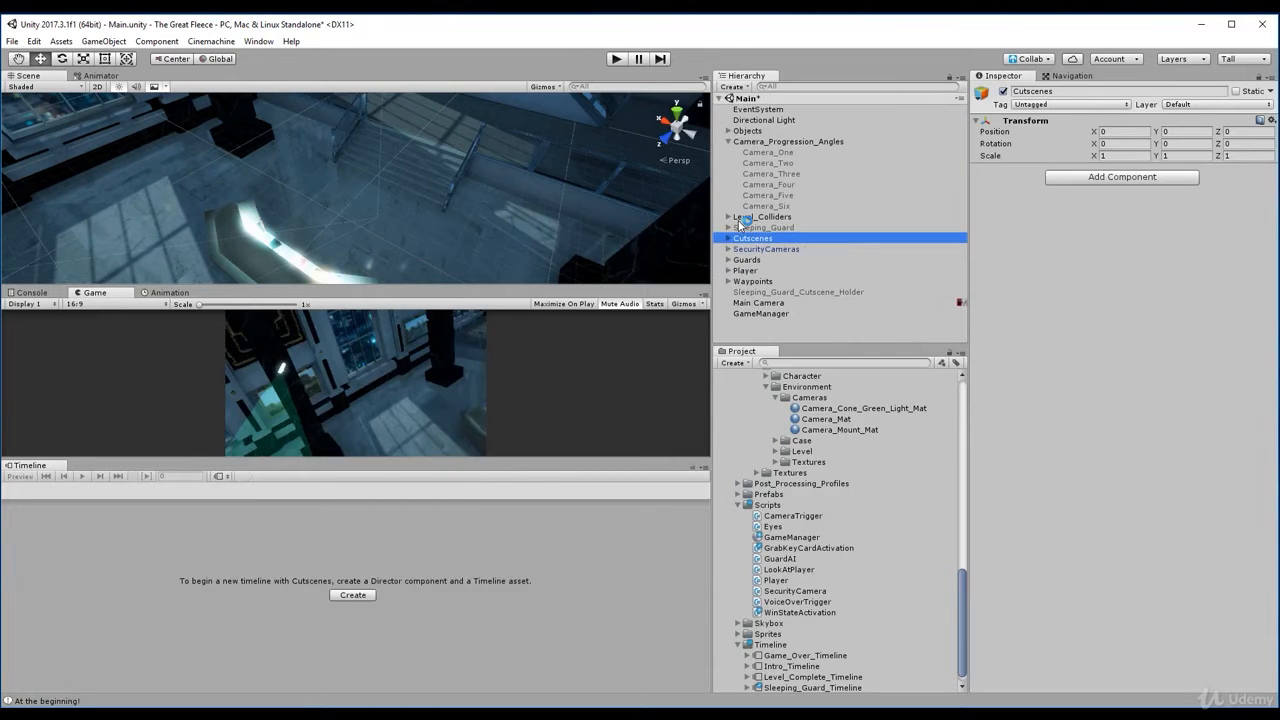
{"action": "left_click", "coordinate": [764, 228]}
{"action": "left_click", "coordinate": [1002, 93]}
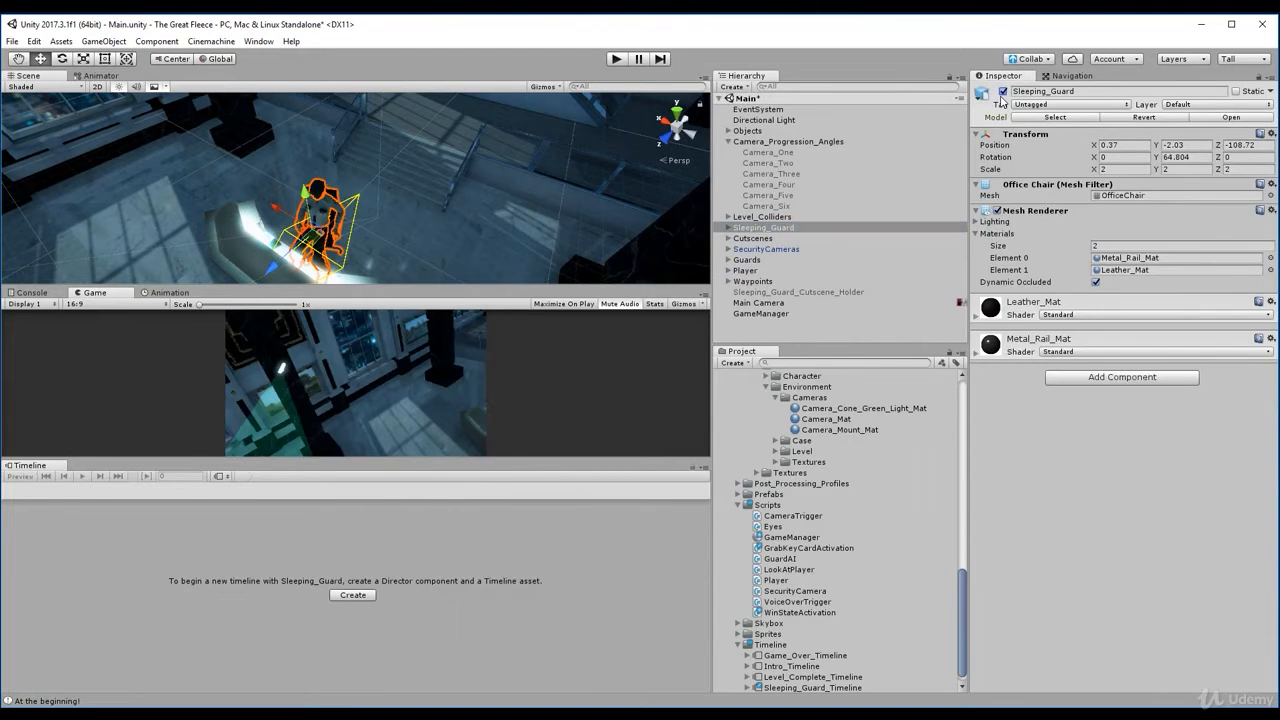
{"action": "left_click", "coordinate": [616, 59]}
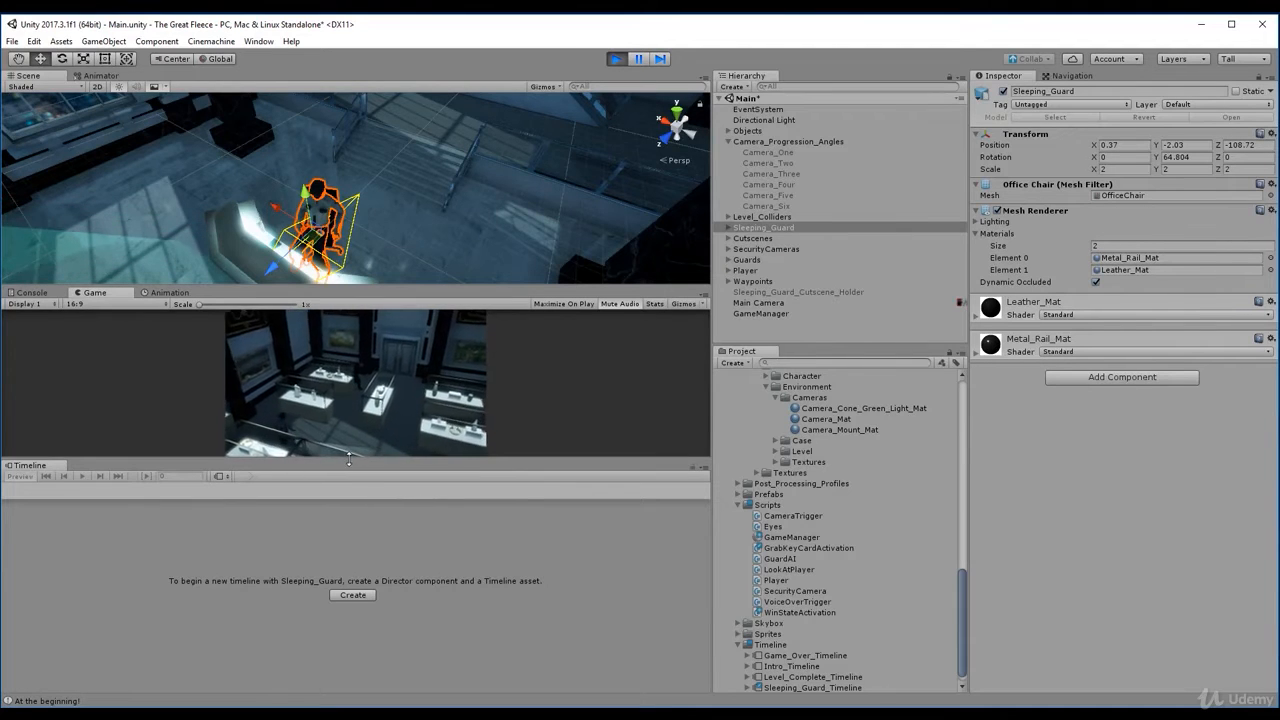
{"action": "left_click_drag", "start_coordinate": [355, 460], "coordinate": [362, 575]}
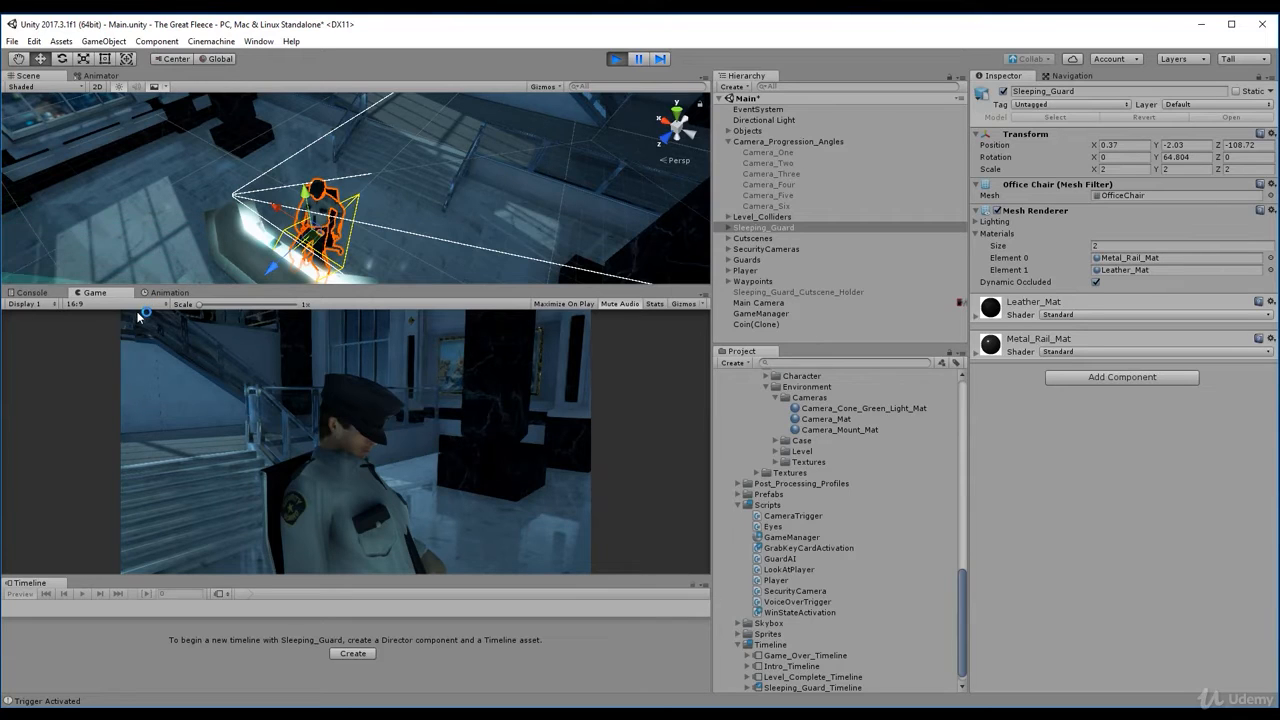
Inspect the Sleeping_Guard object and its Card child in the running scene, and collapse it again.
{"action": "left_click", "coordinate": [758, 146]}
{"action": "left_click", "coordinate": [775, 229]}
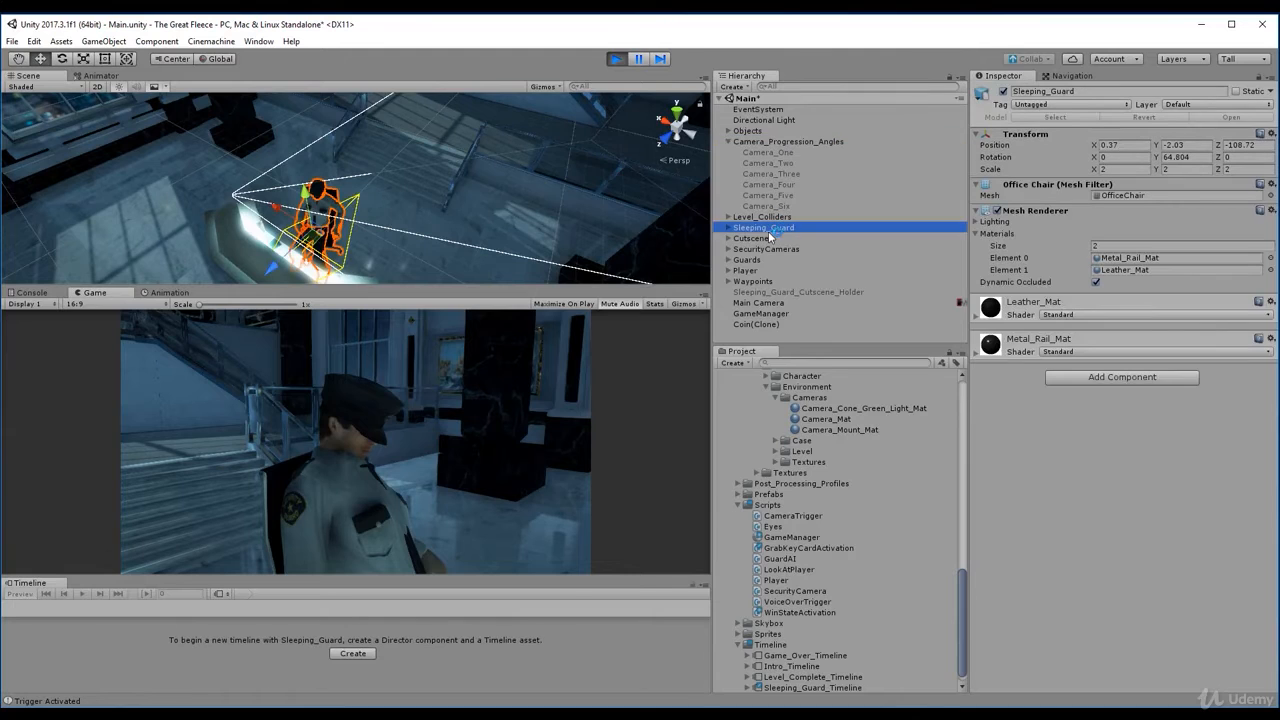
{"action": "key", "text": "Right"}
{"action": "left_click", "coordinate": [779, 252]}
{"action": "left_click", "coordinate": [786, 240]}
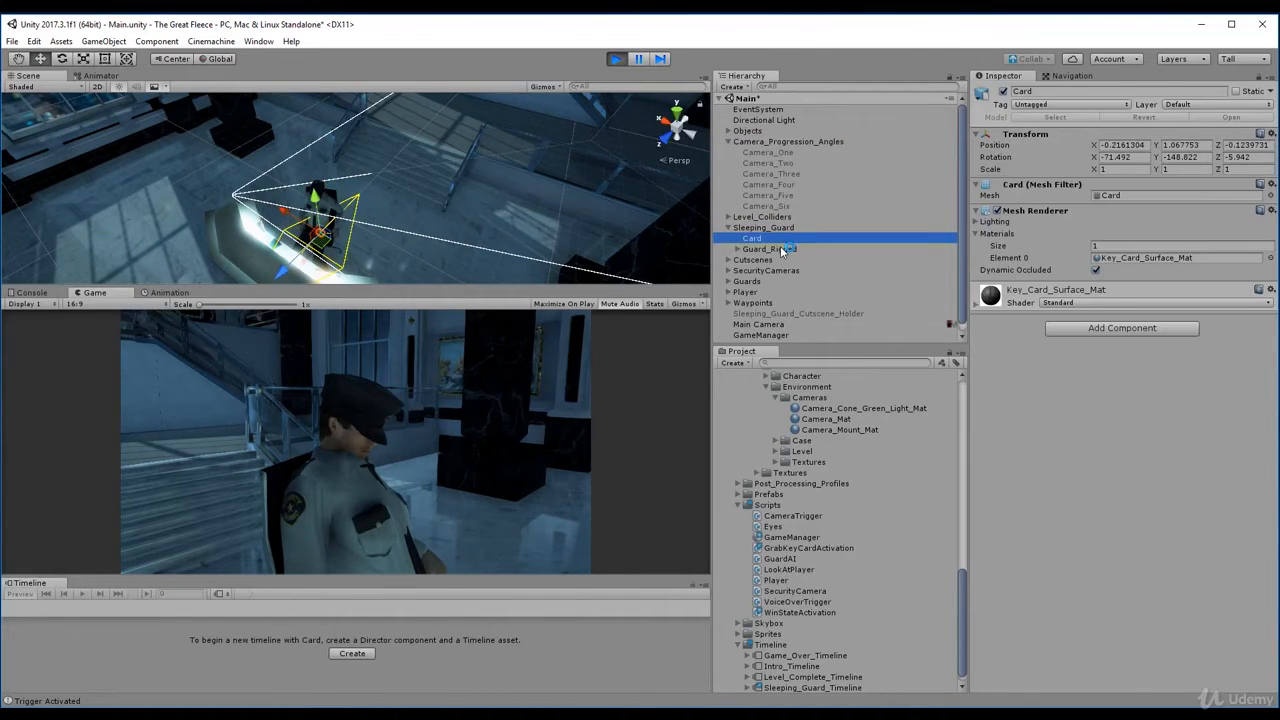
{"action": "key", "text": "Left"}
{"action": "key", "text": "Left"}
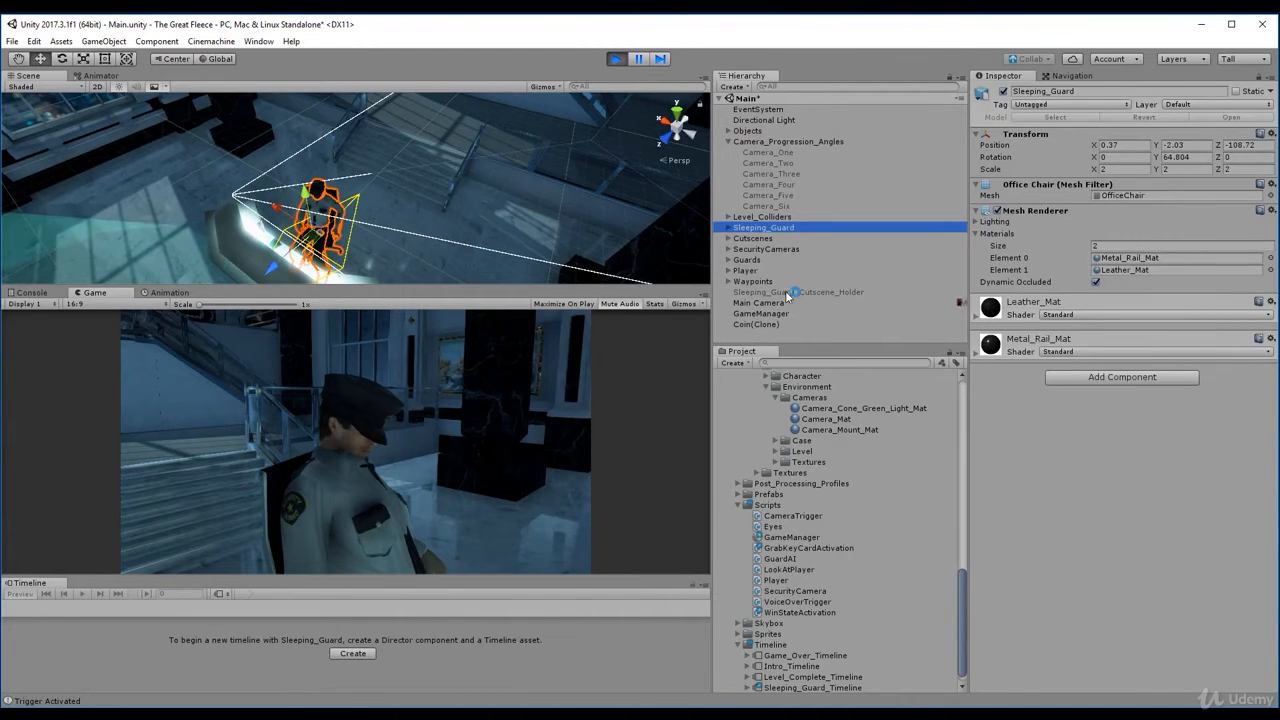
Delete the Sleeping_Guard_Cutscene_Holder object while the game is running.
{"action": "left_click", "coordinate": [780, 292]}
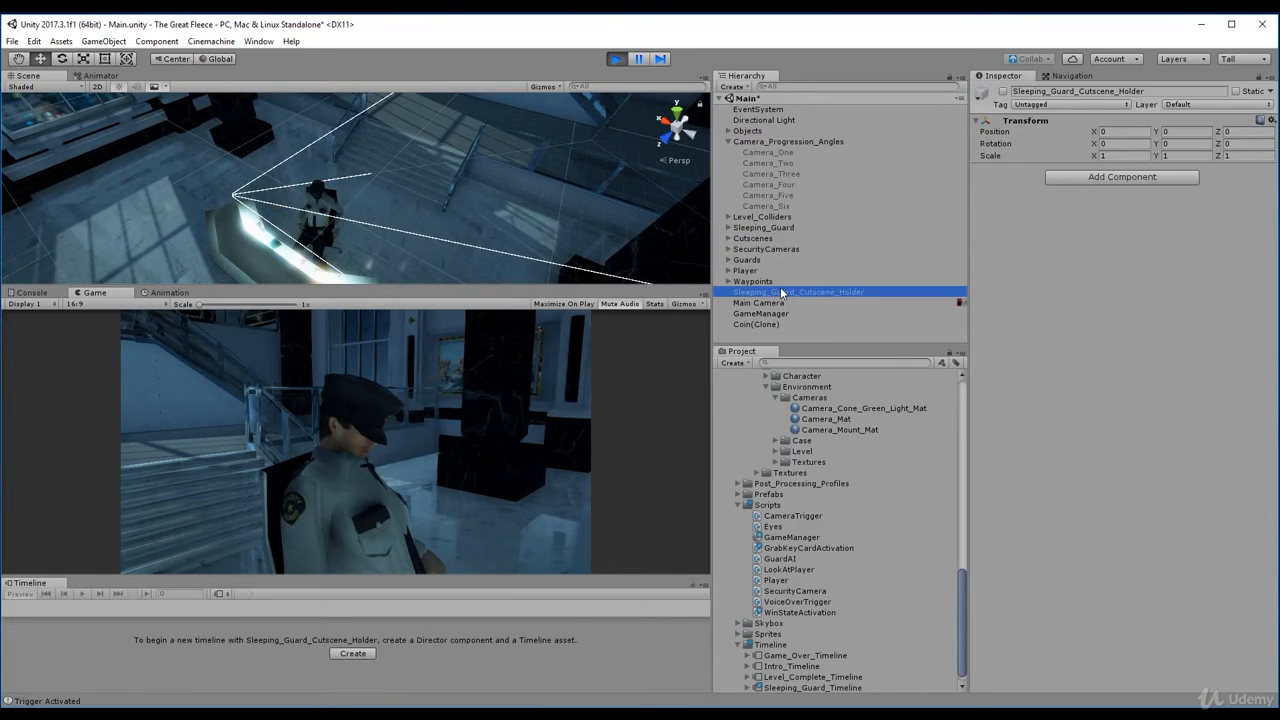
{"action": "key", "text": "Delete"}
{"action": "left_click", "coordinate": [779, 227]}
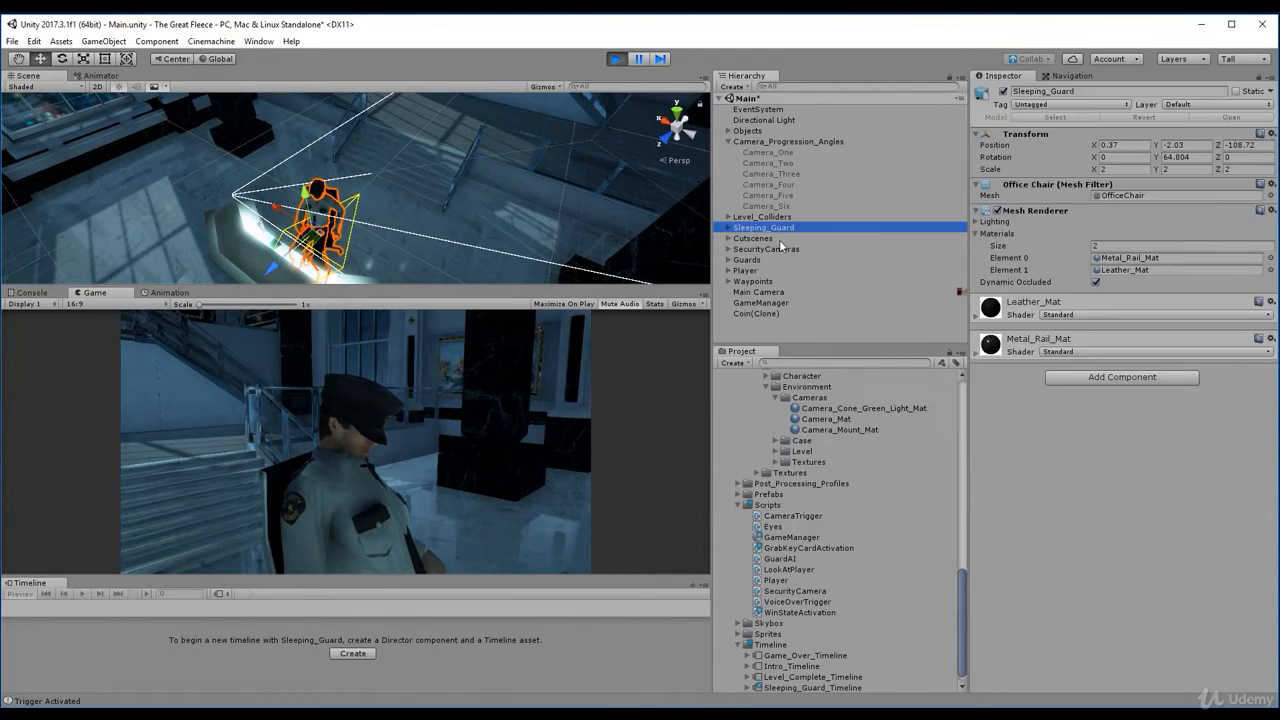
Examine the CM OTS Shot and CM Mid Shot clips on the camera track of Sleeping_Guard_Cutscene.
{"action": "left_click", "coordinate": [779, 239]}
{"action": "key", "text": "Right"}
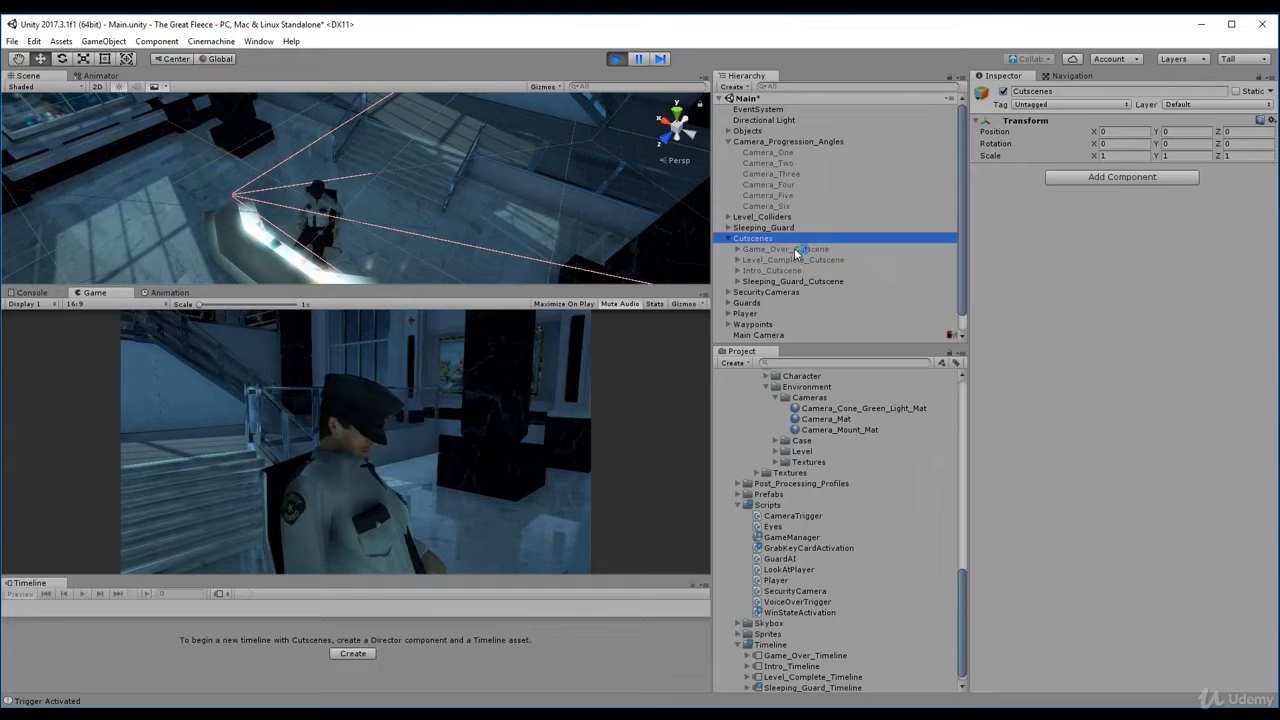
{"action": "left_click", "coordinate": [797, 281]}
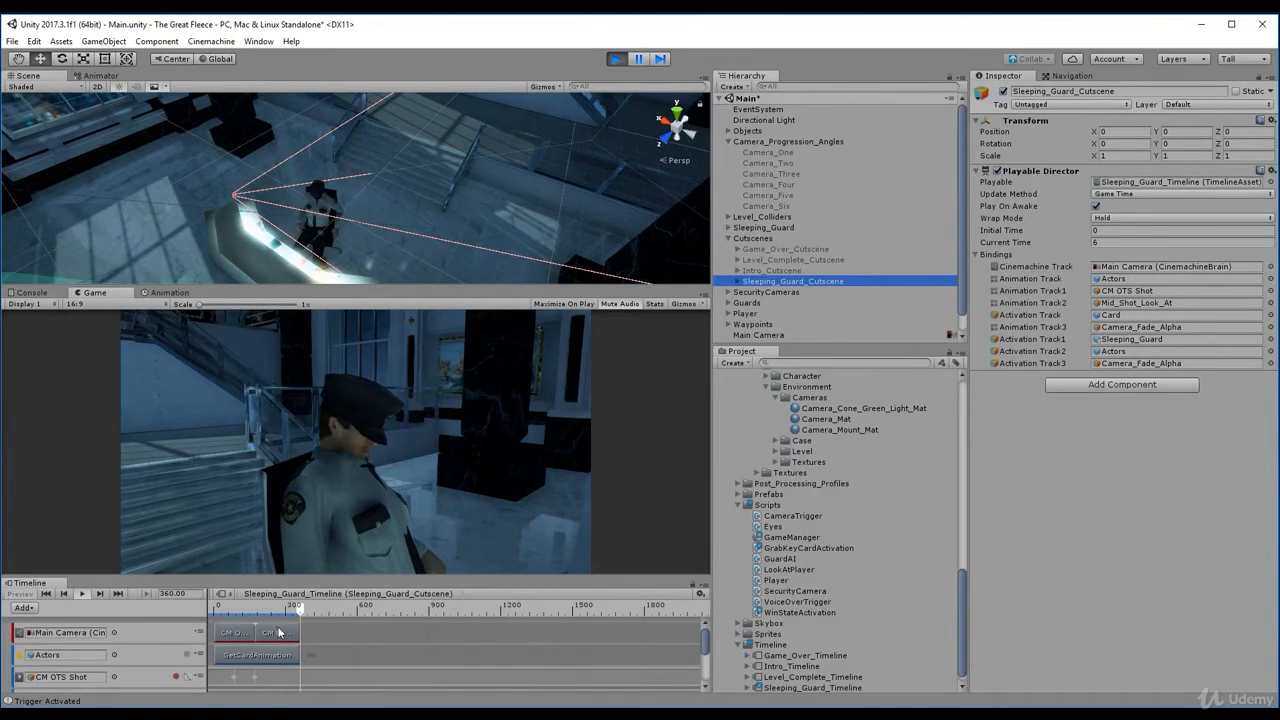
{"action": "left_click", "coordinate": [236, 636]}
{"action": "left_click", "coordinate": [274, 639]}
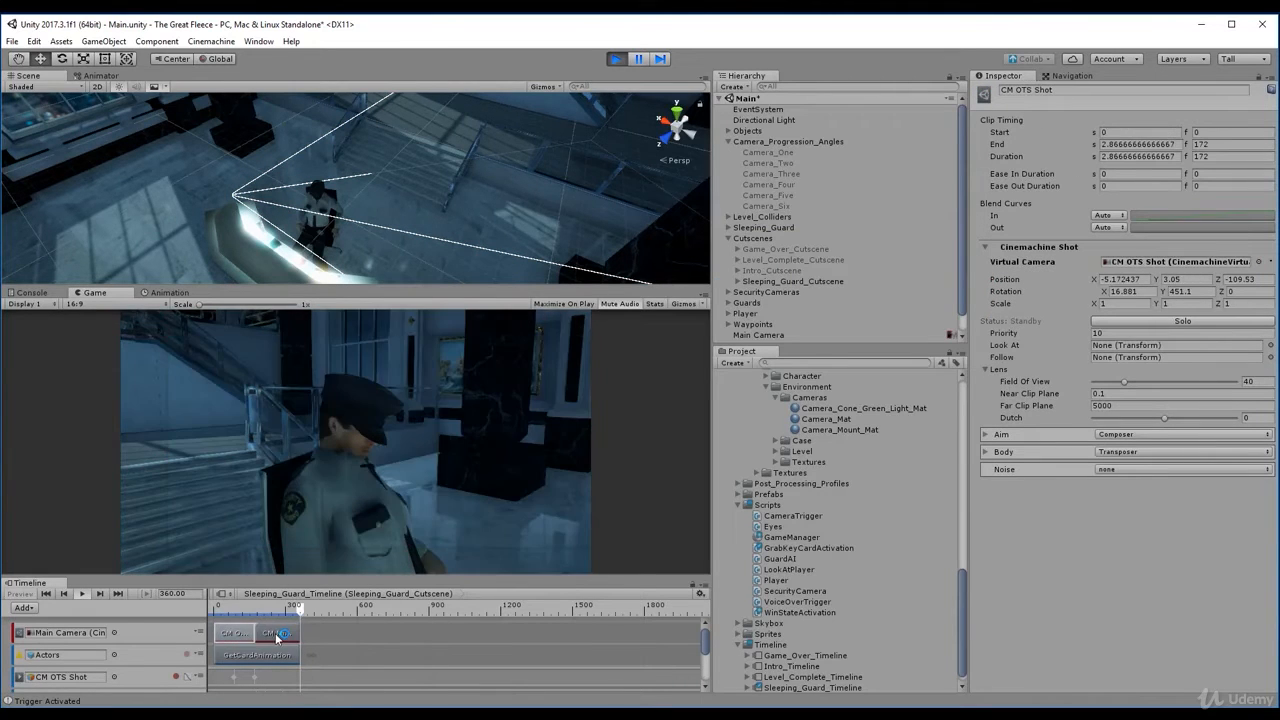
{"action": "left_click", "coordinate": [240, 636]}
{"action": "left_click", "coordinate": [272, 636]}
{"action": "left_click", "coordinate": [246, 637]}
{"action": "left_click", "coordinate": [271, 637]}
Check the Main Camera track at the end of the cutscene and stop the running game.
{"action": "right_click", "coordinate": [340, 638]}
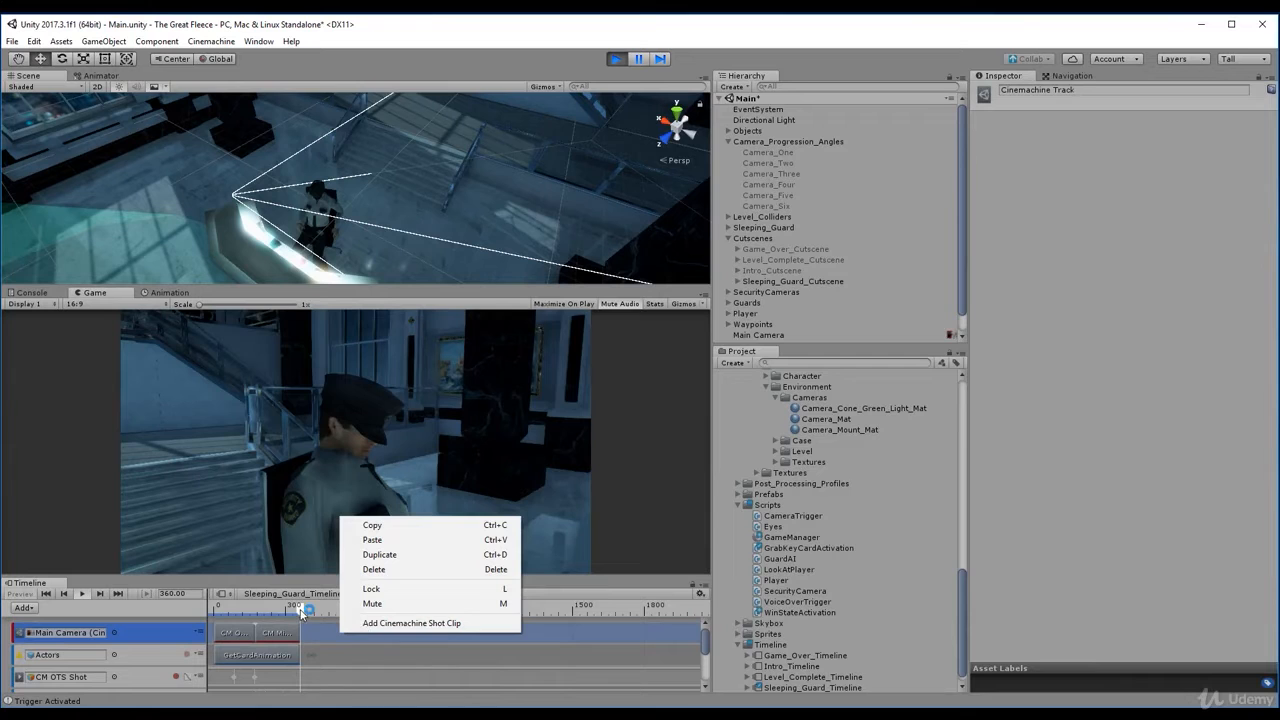
{"action": "left_click", "coordinate": [302, 612]}
{"action": "mouse_move", "coordinate": [302, 612]}
{"action": "left_mouse_down"}
{"action": "mouse_move", "coordinate": [222, 620]}
{"action": "mouse_move", "coordinate": [301, 630]}
{"action": "left_mouse_up"}
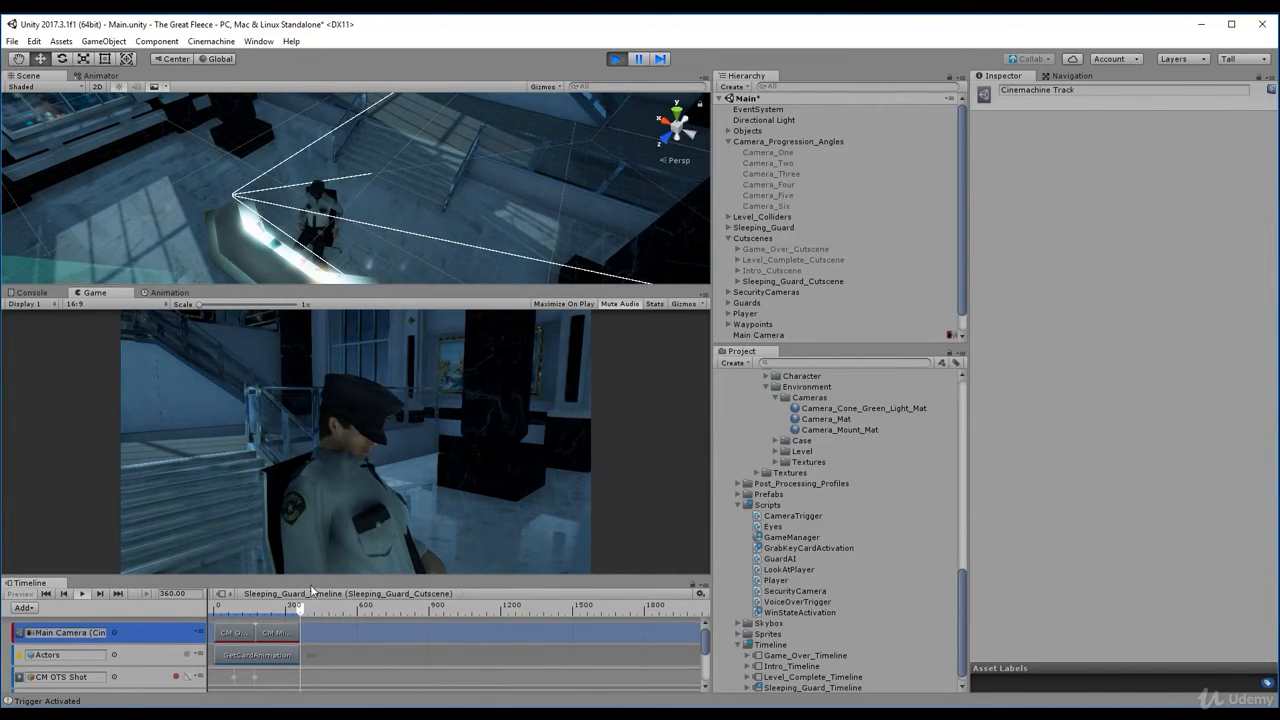
{"action": "left_click", "coordinate": [616, 58]}
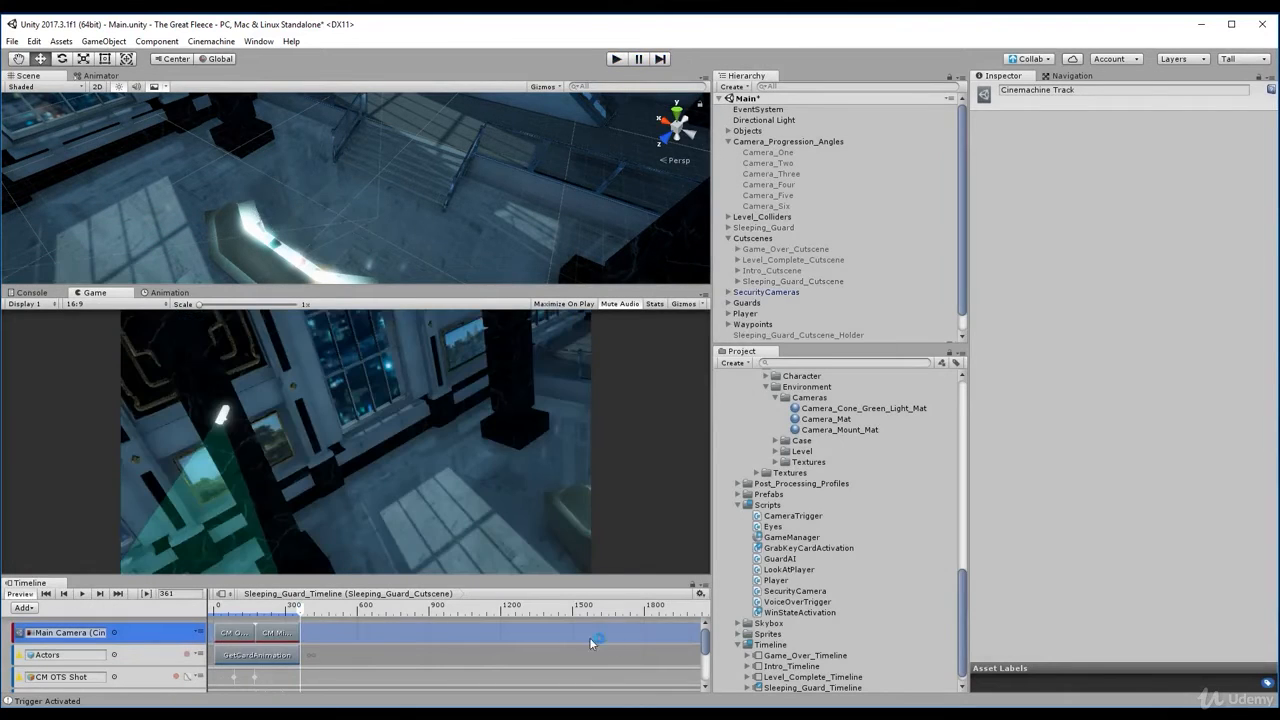
Set the CM Mid Shot clip on the Main Camera track to end at frame 359.
{"action": "left_click", "coordinate": [280, 633]}
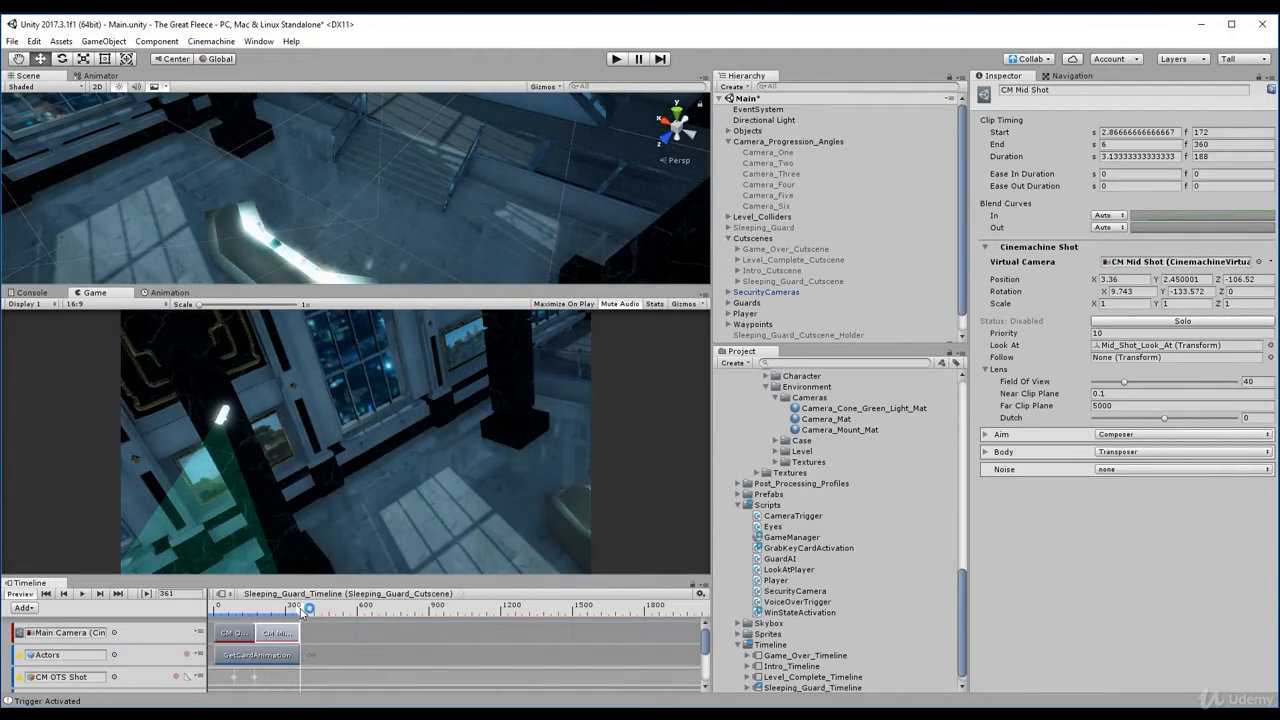
{"action": "mouse_move", "coordinate": [303, 612]}
{"action": "left_mouse_down"}
{"action": "mouse_move", "coordinate": [285, 614]}
{"action": "mouse_move", "coordinate": [304, 616]}
{"action": "left_mouse_up"}
{"action": "left_click", "coordinate": [336, 630]}
{"action": "left_click", "coordinate": [293, 630]}
{"action": "left_click", "coordinate": [1097, 176]}
{"action": "type", "text": "359"}
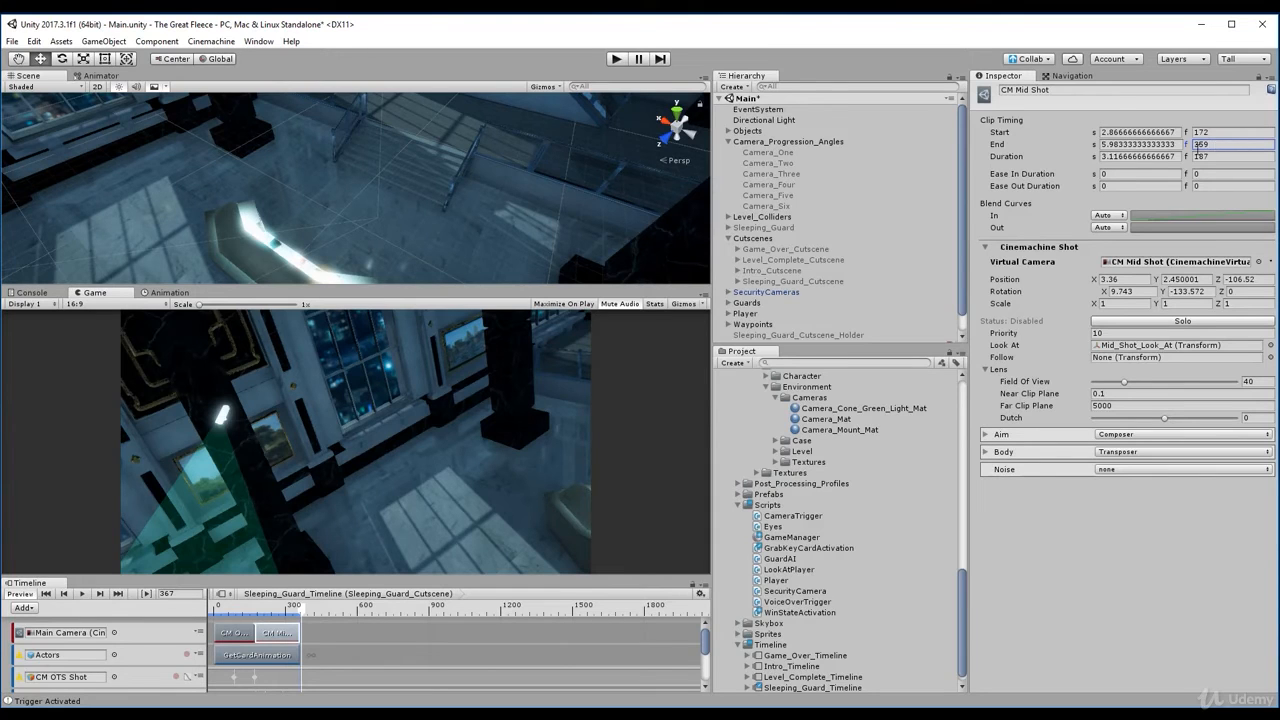
Add a Cinemachine shot clip to the Main Camera track directly after the CM Mid Shot clip.
{"action": "right_click", "coordinate": [341, 639]}
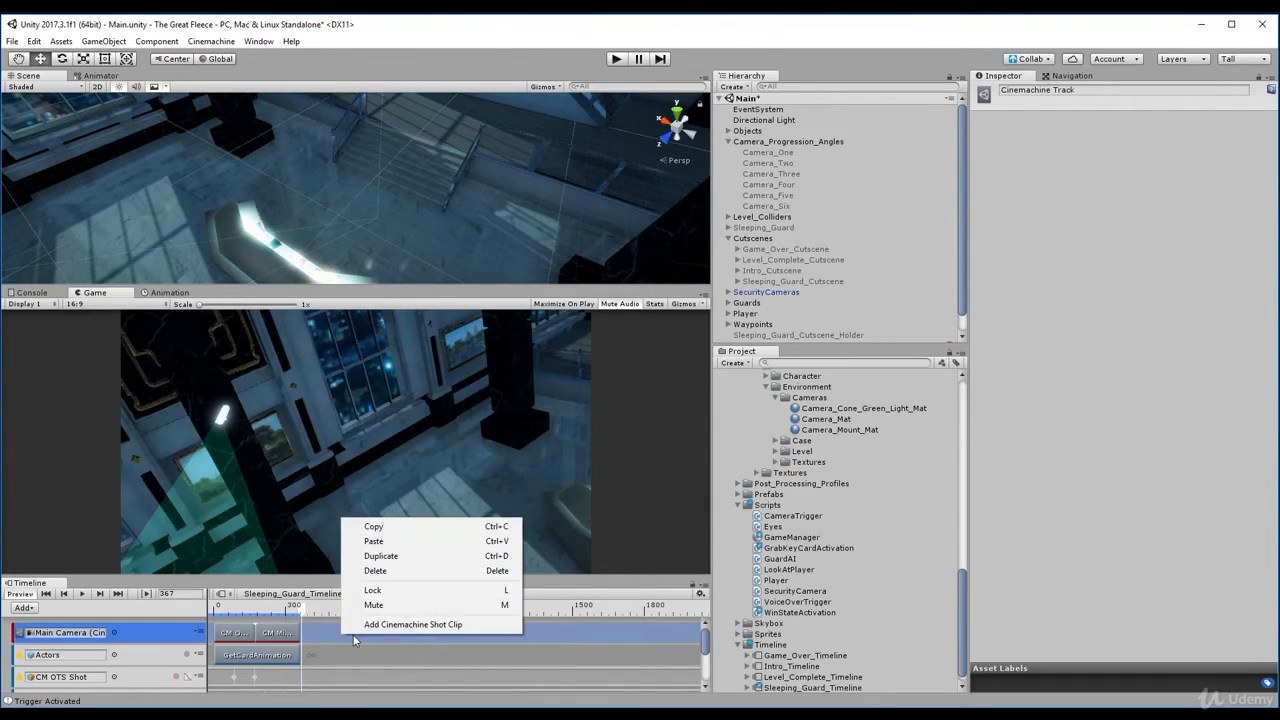
{"action": "left_click", "coordinate": [365, 623]}
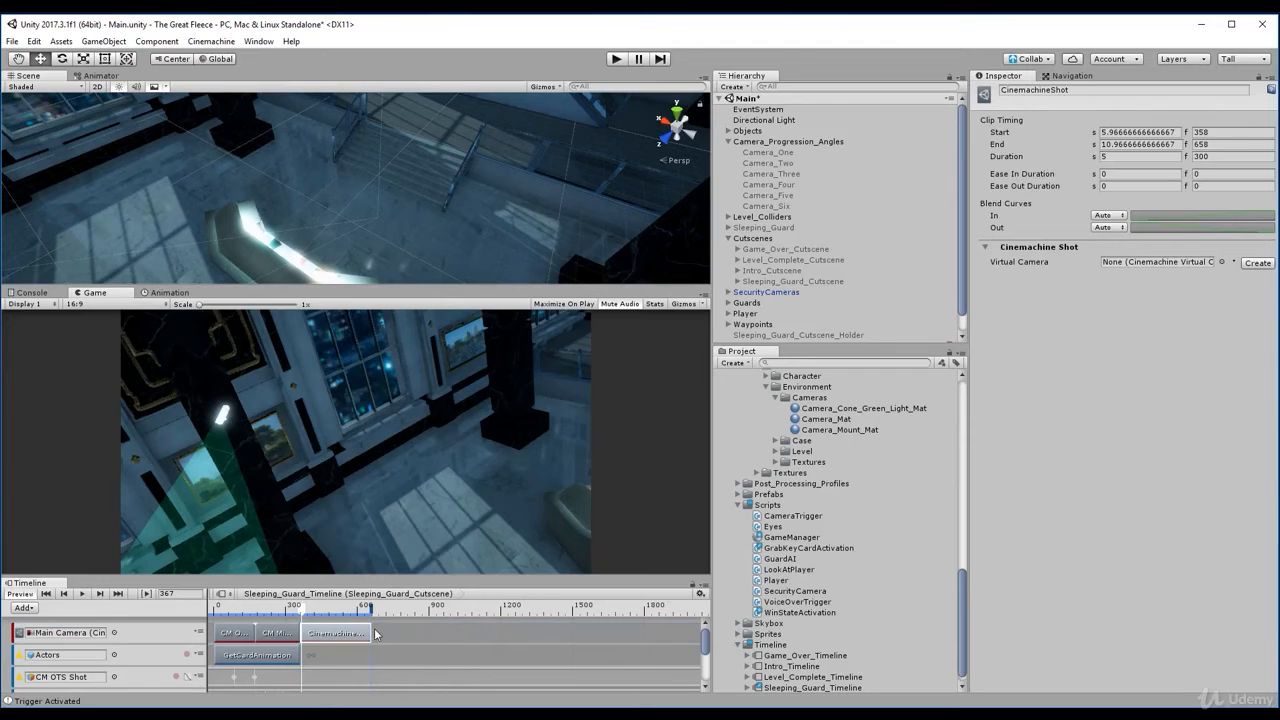
Trim the new Cinemachine shot clip on the Main Camera track to start at frame 359 and end at frame 360.
{"action": "left_click_drag", "start_coordinate": [371, 631], "coordinate": [343, 632]}
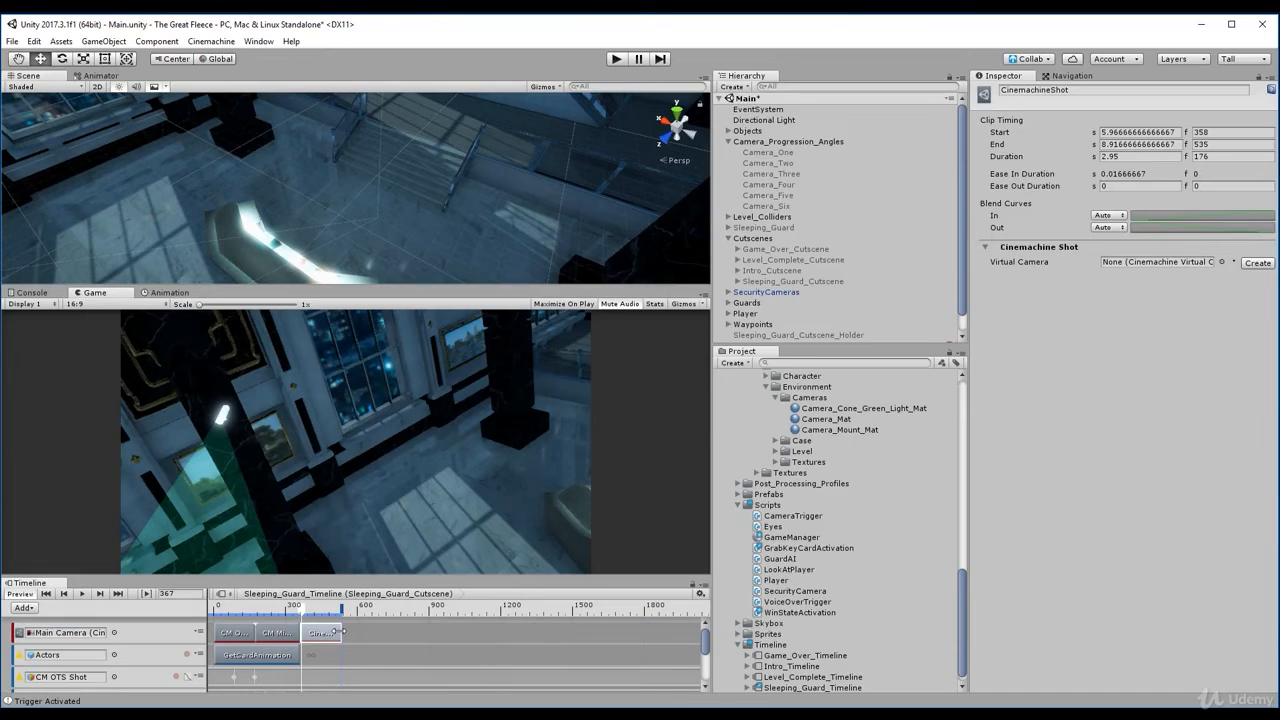
{"action": "left_click", "coordinate": [1197, 137]}
{"action": "type", "text": "359"}
{"action": "key", "text": "Tab"}
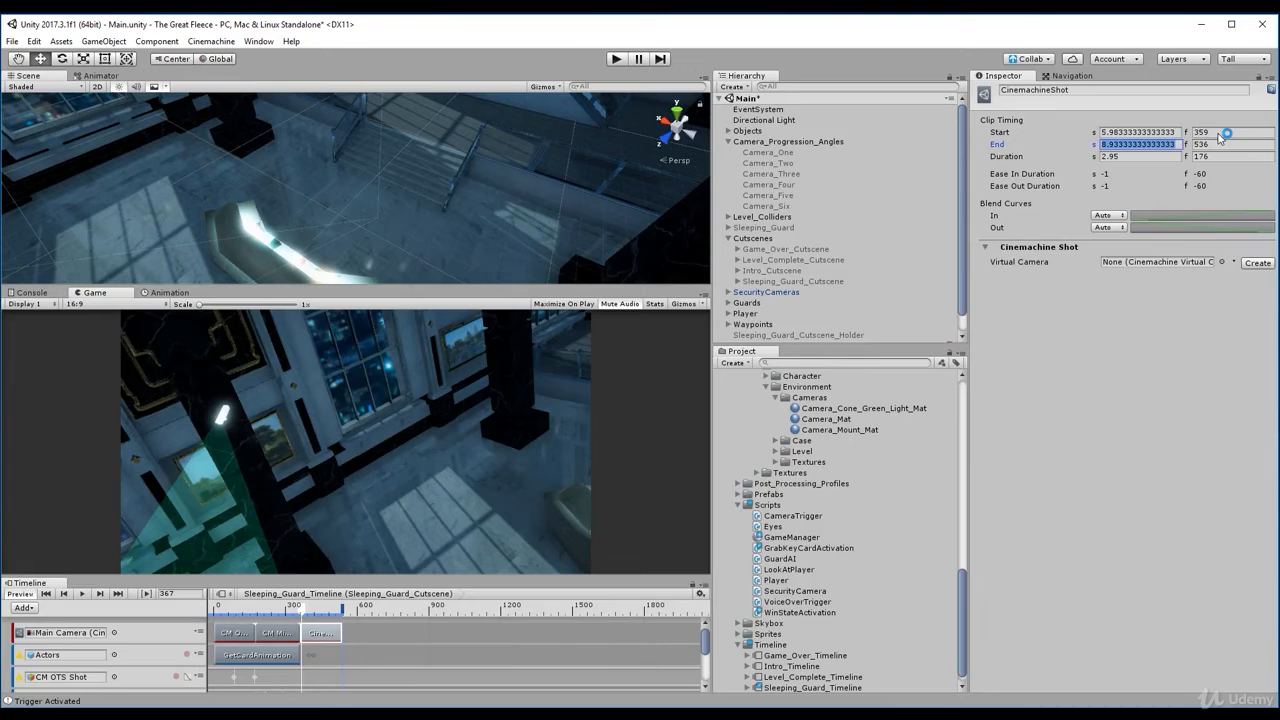
{"action": "key", "text": "Tab"}
{"action": "type", "text": "360"}
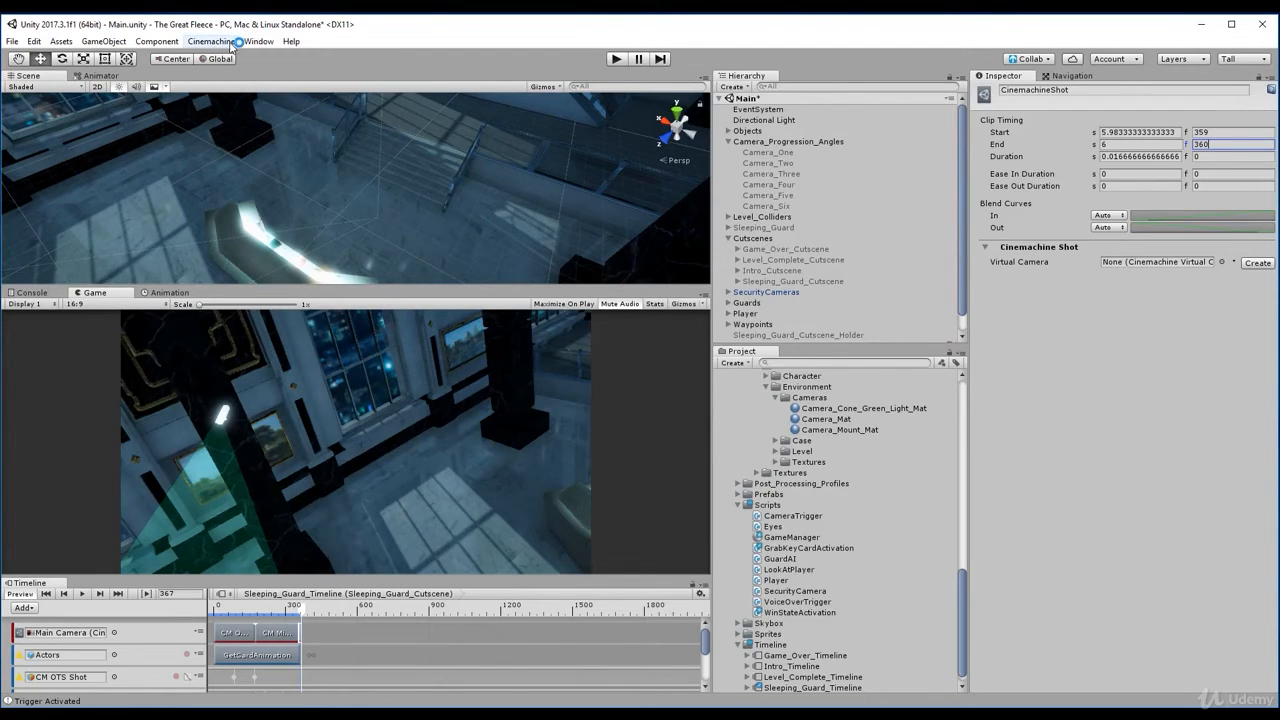
Create a Cinemachine virtual camera named CM Final Shot and nest it under CM Virtual Cameras in Sleeping_Guard_Cutscene.
{"action": "left_click", "coordinate": [232, 44]}
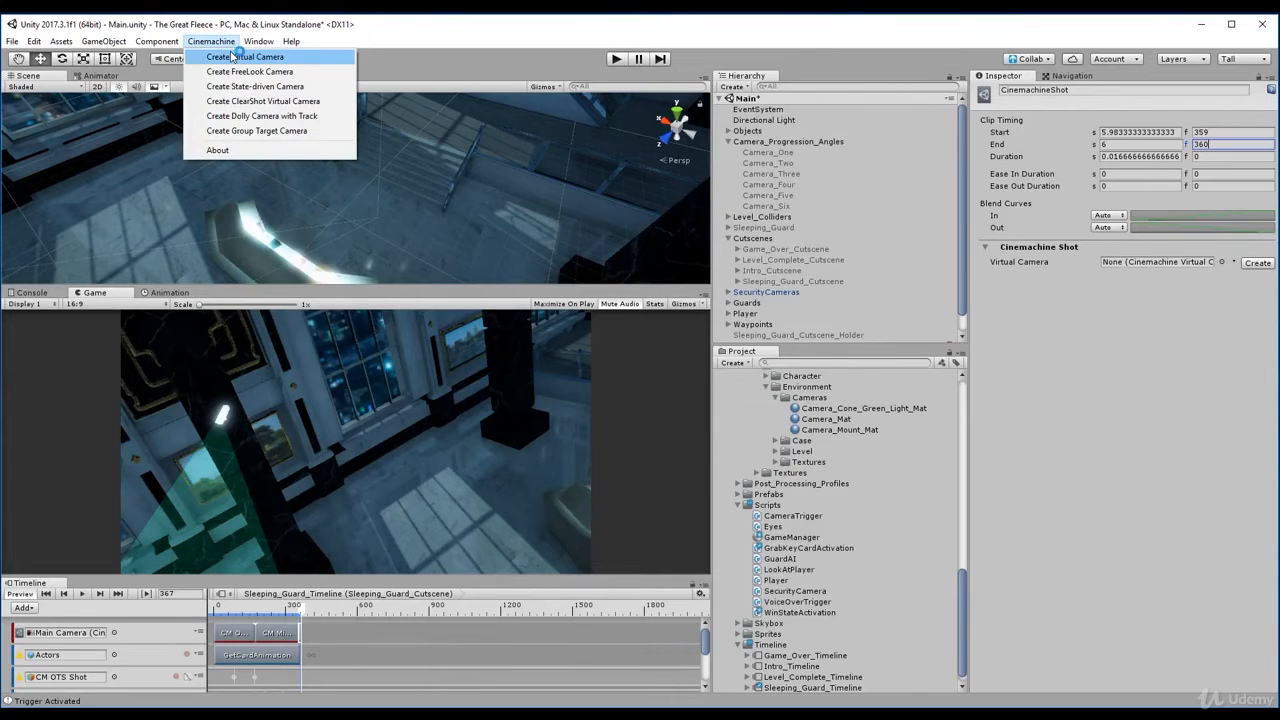
{"action": "left_click", "coordinate": [260, 56]}
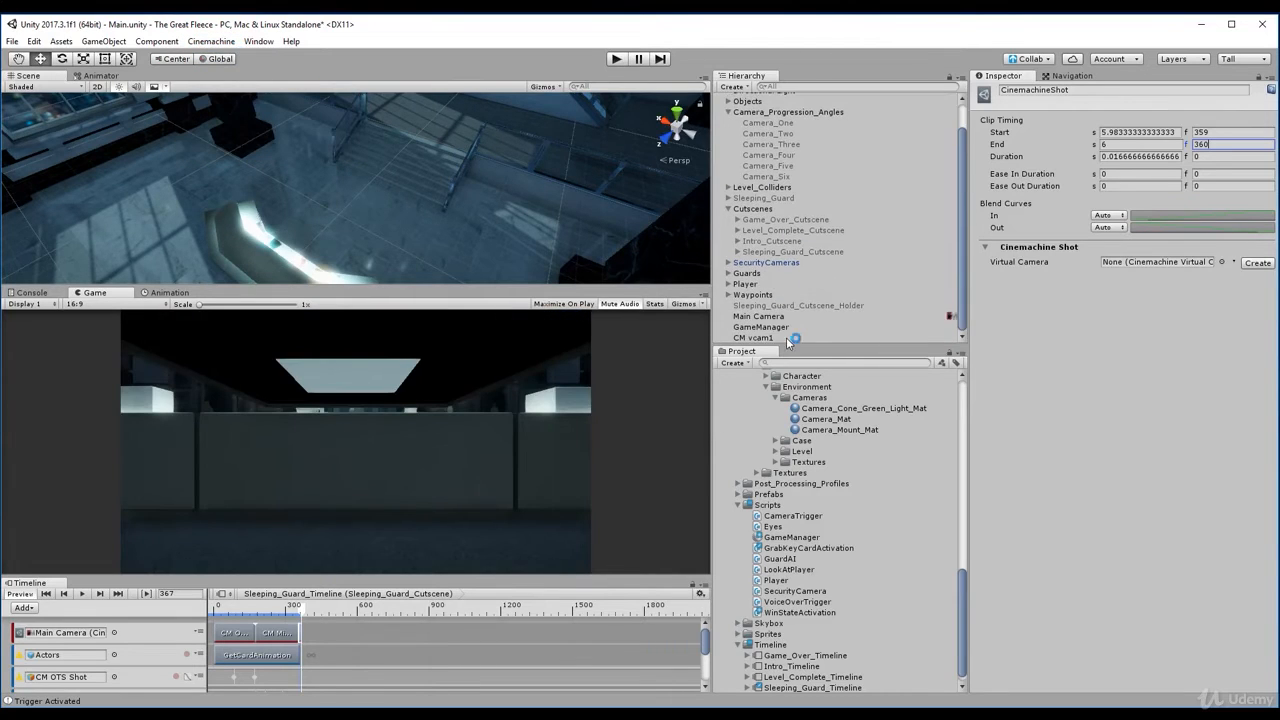
{"action": "left_click", "coordinate": [1069, 91]}
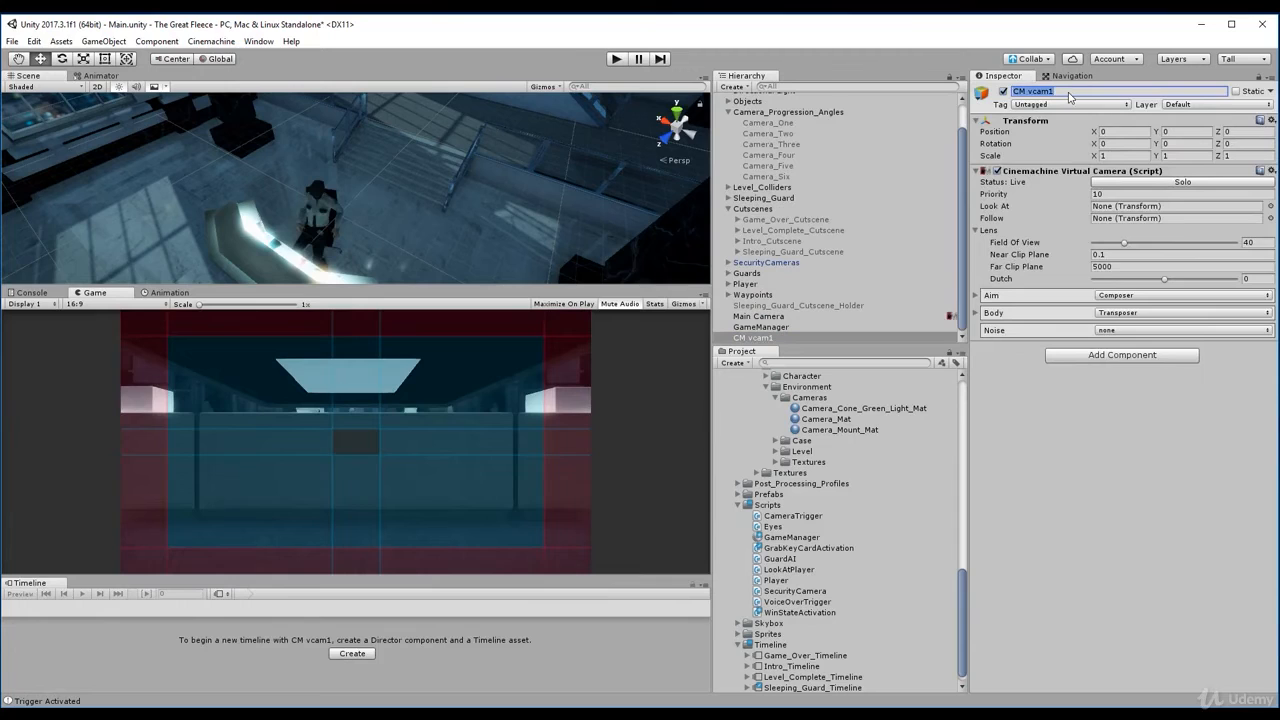
{"action": "type", "text": "CM"}
{"action": "left_click_drag", "start_coordinate": [770, 345], "coordinate": [797, 262]}
{"action": "left_click_drag", "start_coordinate": [785, 310], "coordinate": [784, 279]}
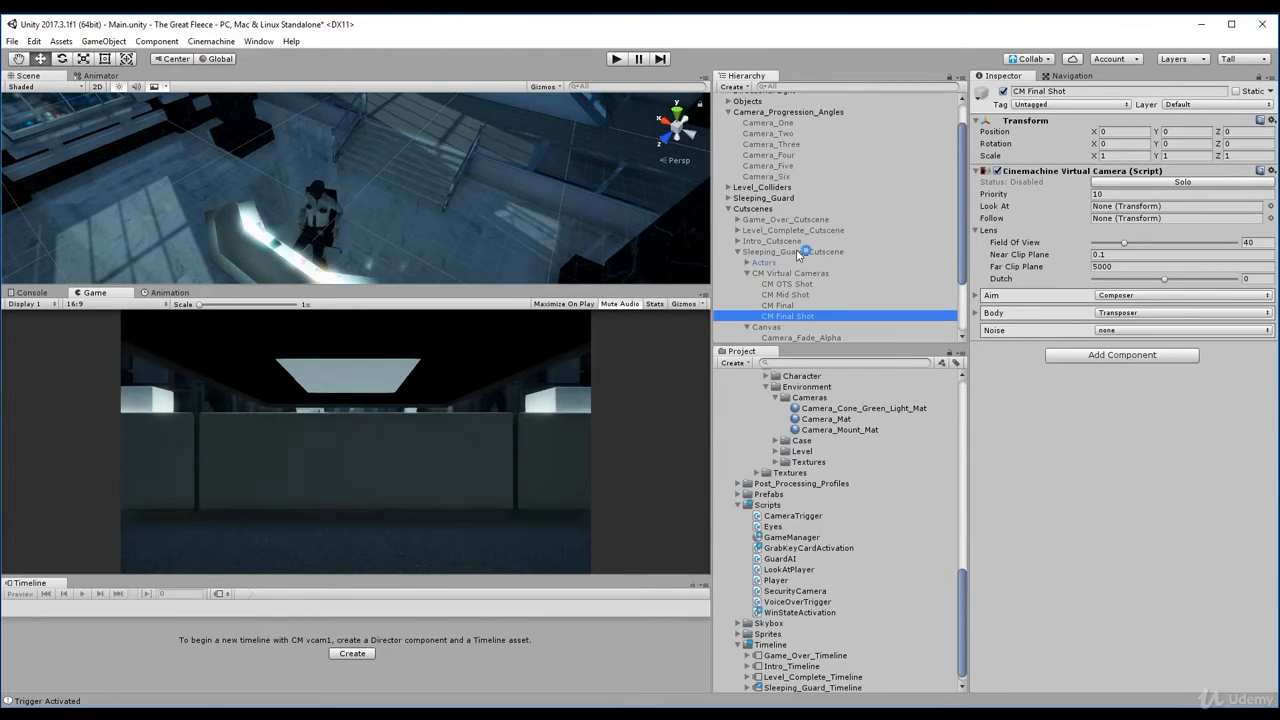
Assign CM Final Shot as the virtual camera of the last shot clip on the cutscene's Main Camera track.
{"action": "left_click", "coordinate": [797, 252]}
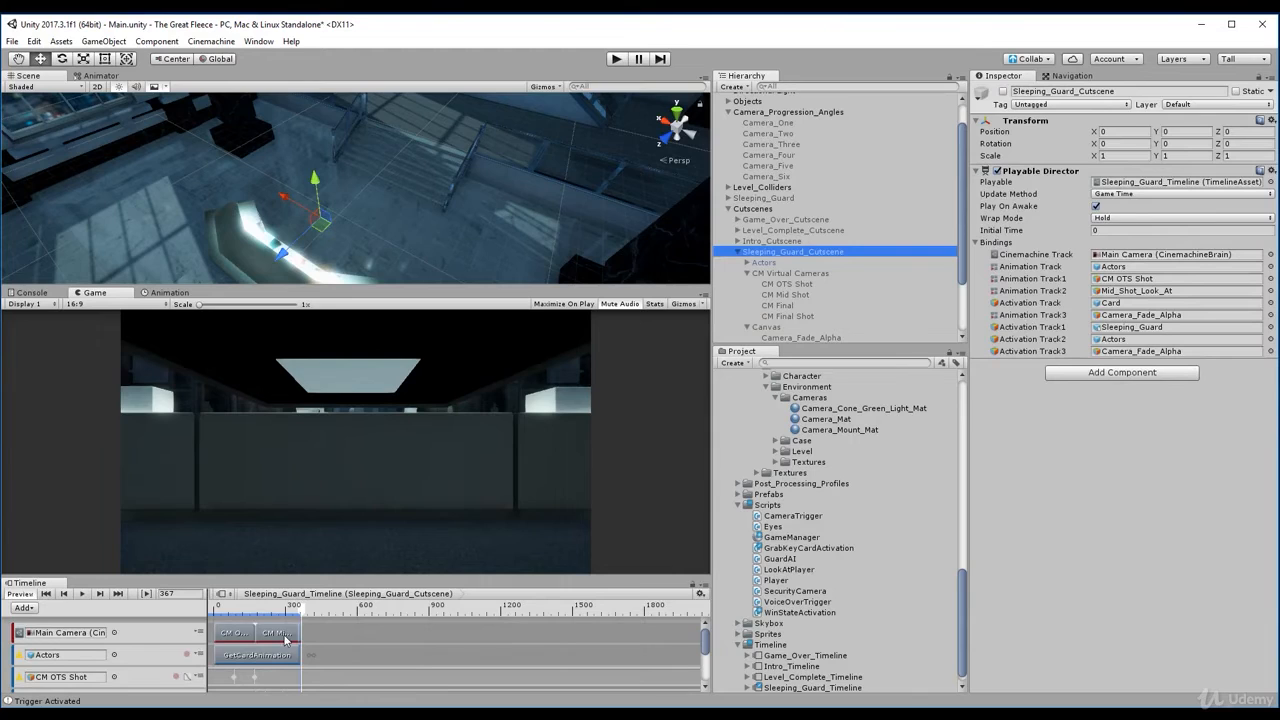
{"action": "left_click", "coordinate": [300, 632]}
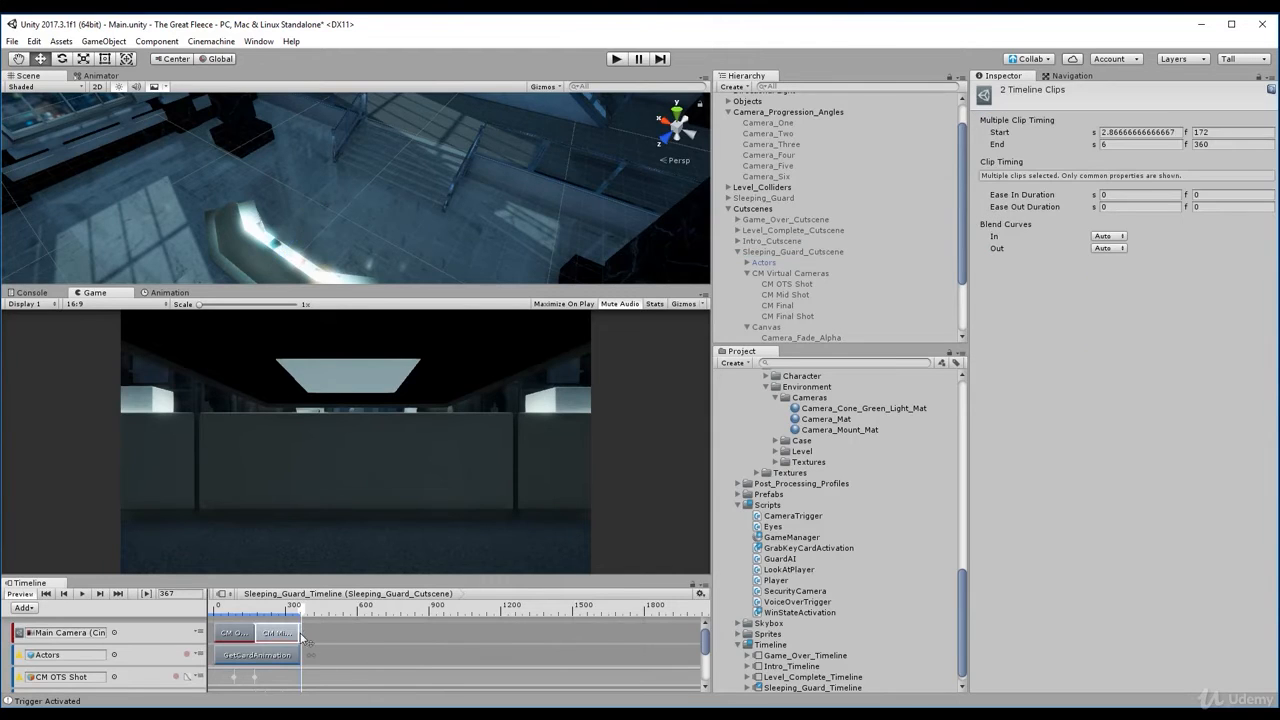
{"action": "left_click", "coordinate": [301, 637]}
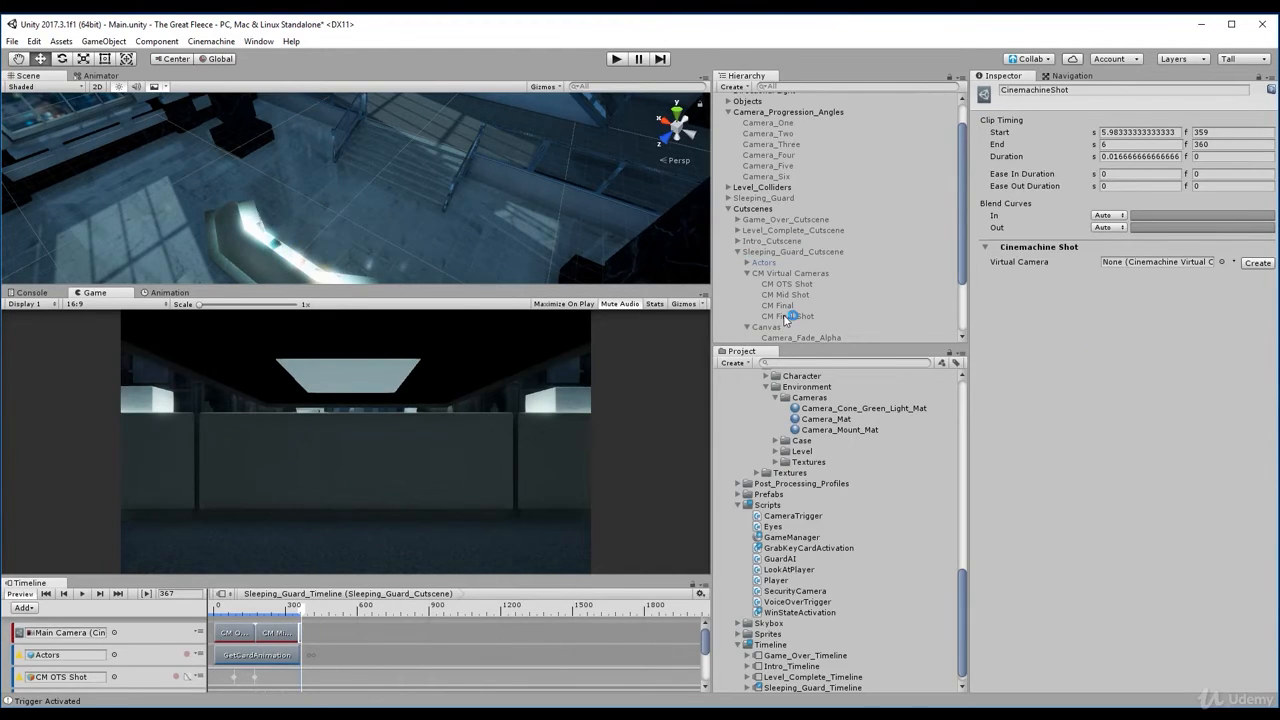
{"action": "left_click_drag", "start_coordinate": [786, 318], "coordinate": [1122, 270]}
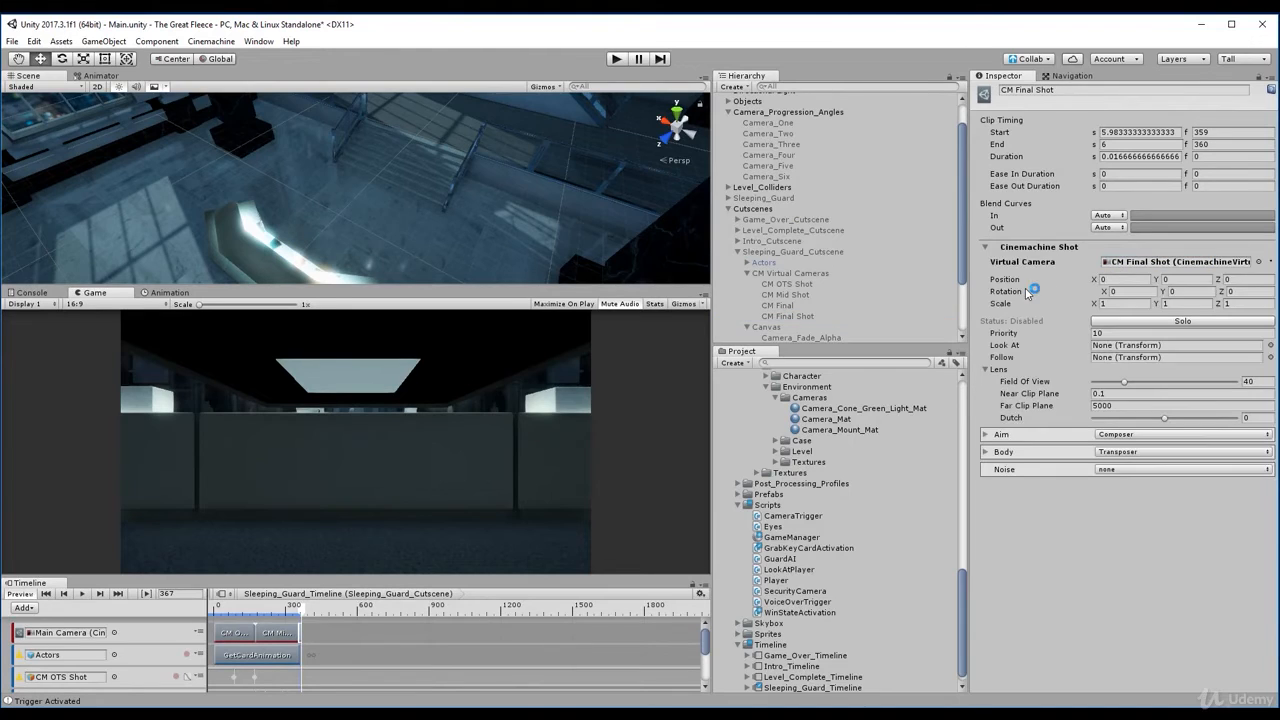
Solo CM Final Shot for preview and activate the Sleeping_Guard_Cutscene object.
{"action": "left_click", "coordinate": [1156, 323]}
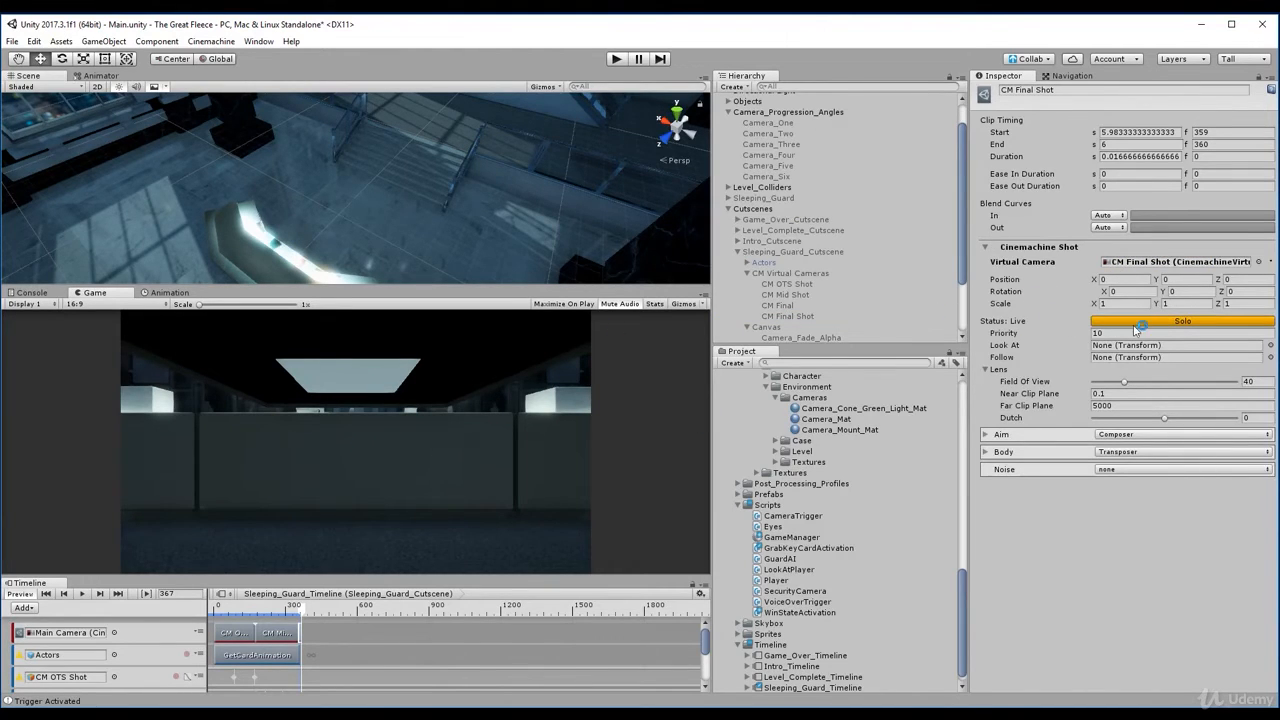
{"action": "left_click", "coordinate": [1137, 326]}
{"action": "left_click", "coordinate": [1137, 326]}
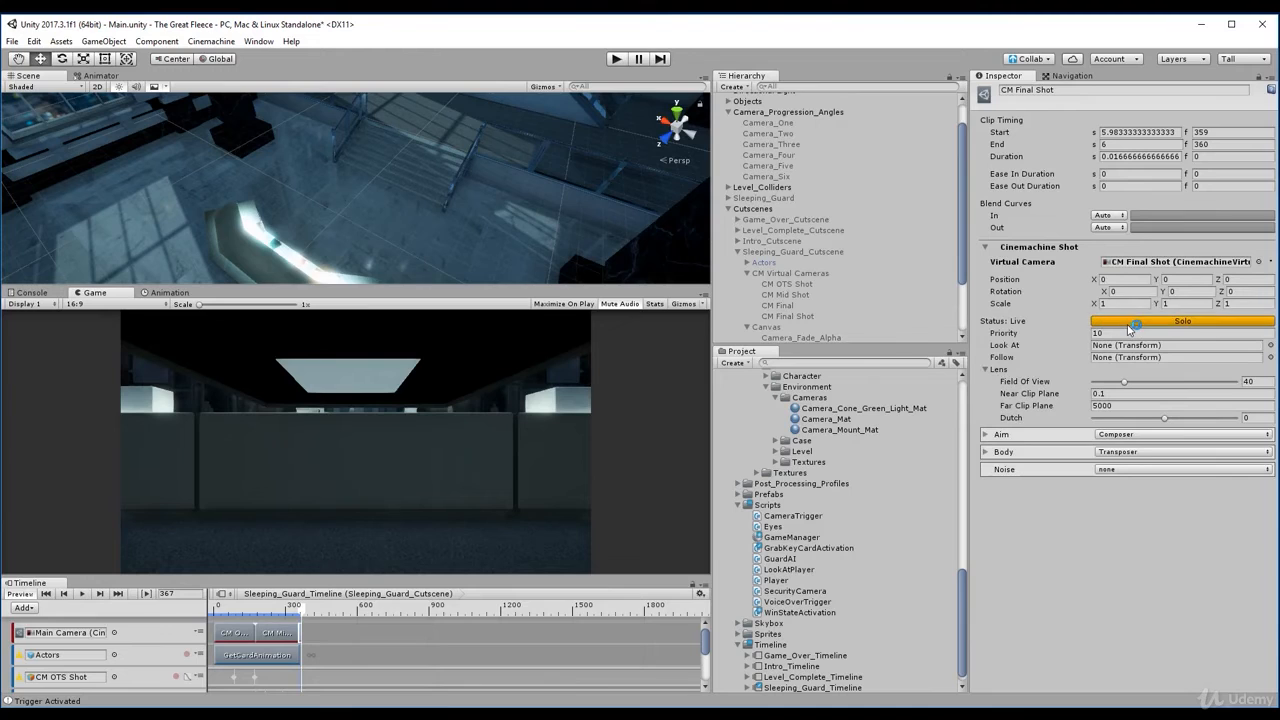
{"action": "scroll", "coordinate": [800, 300], "scroll_direction": "up", "scroll_amount": 2}
{"action": "left_click", "coordinate": [783, 282]}
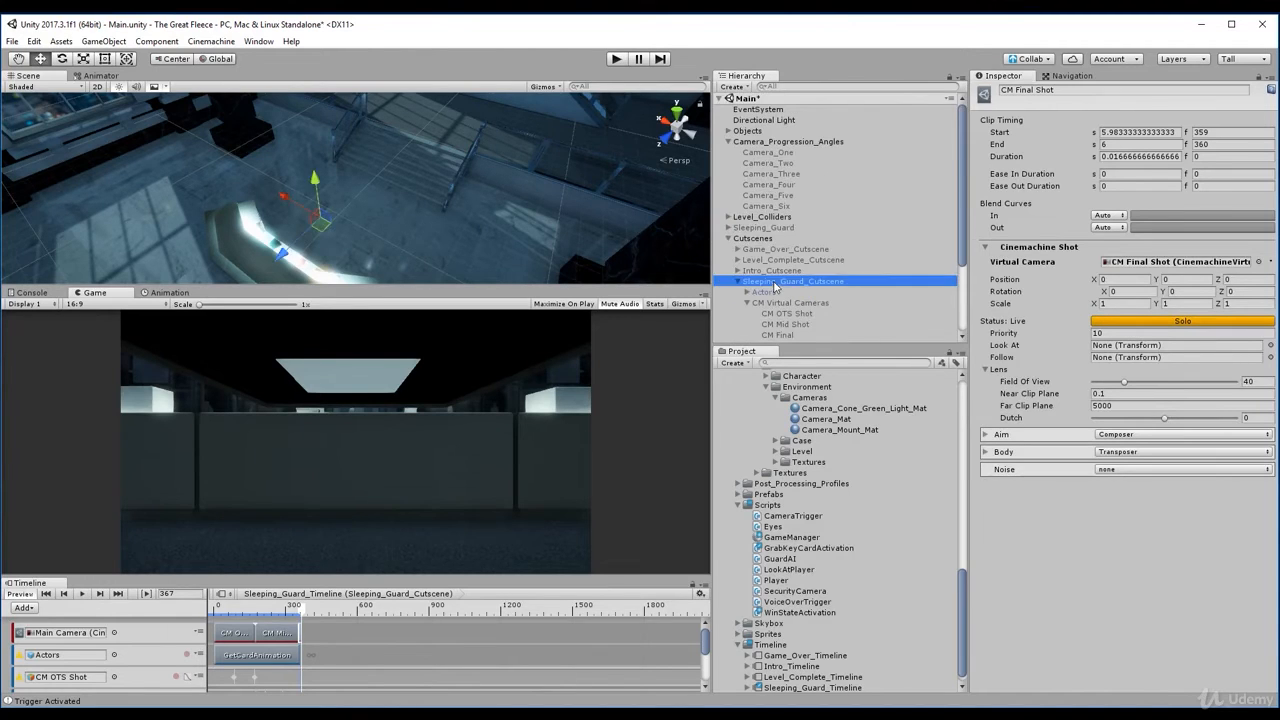
{"action": "left_click", "coordinate": [1003, 92]}
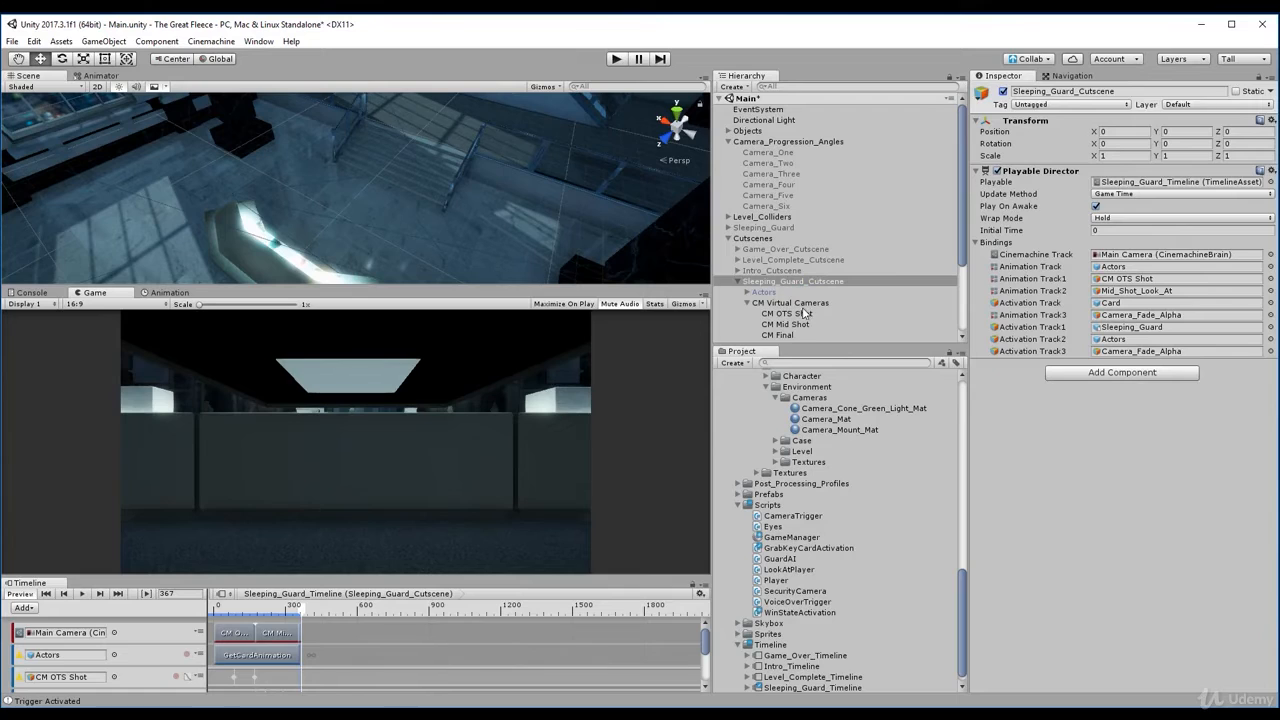
Delete the redundant CM Final camera from CM Virtual Cameras.
{"action": "left_click", "coordinate": [795, 334]}
{"action": "scroll", "coordinate": [824, 310], "scroll_direction": "down", "scroll_amount": 2}
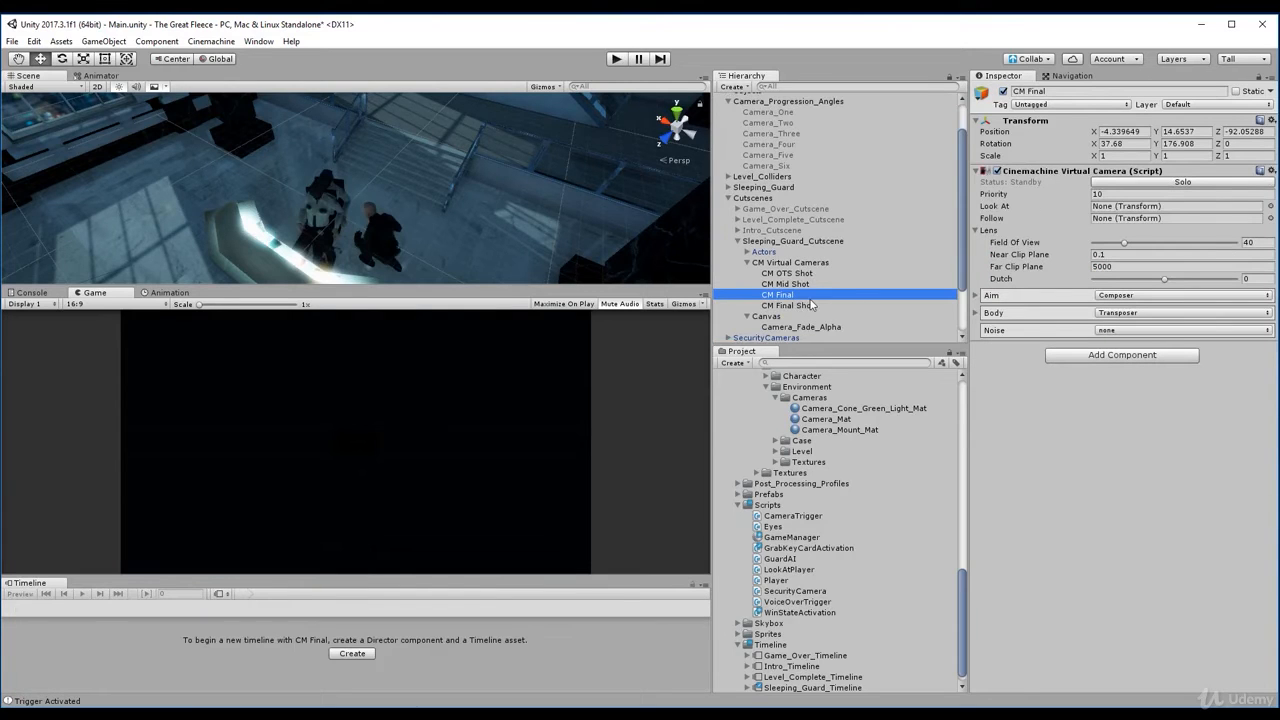
{"action": "key", "text": "Delete"}
Align CM Final Shot to a scene view above the guard's desk, about position -9.29, 16.74, -92.19 and rotation 30.98, 162.92, 0.
{"action": "left_click", "coordinate": [800, 298]}
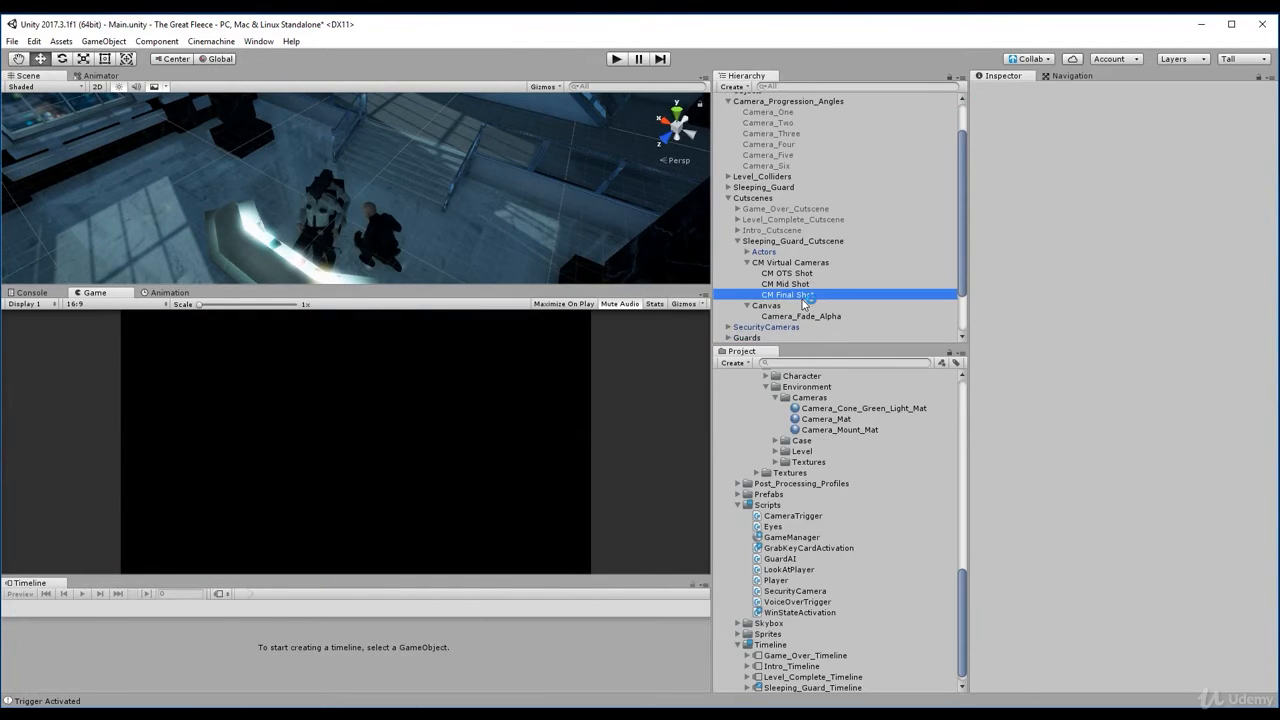
{"action": "left_click", "coordinate": [1177, 183]}
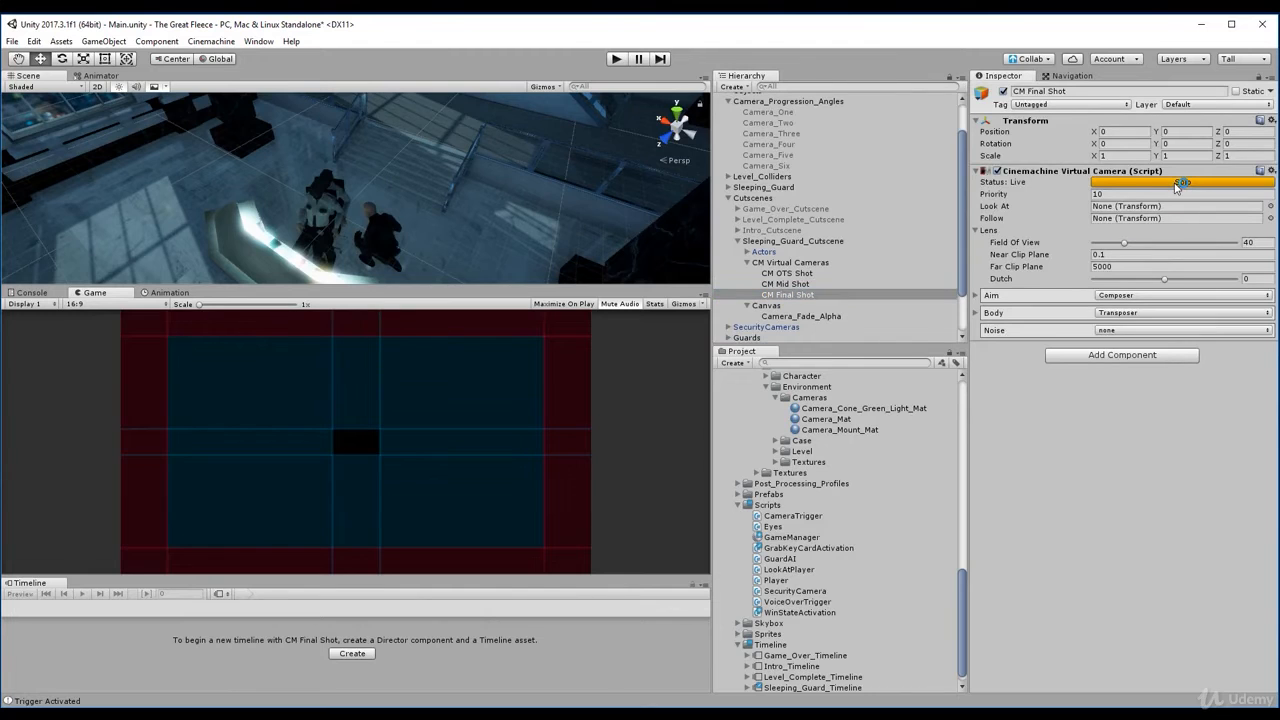
{"action": "right_click_drag", "start_coordinate": [396, 248], "coordinate": [417, 230]}
{"action": "scroll", "coordinate": [467, 242], "scroll_direction": "down", "scroll_amount": 4}
{"action": "scroll", "coordinate": [474, 252], "scroll_direction": "down", "scroll_amount": 3}
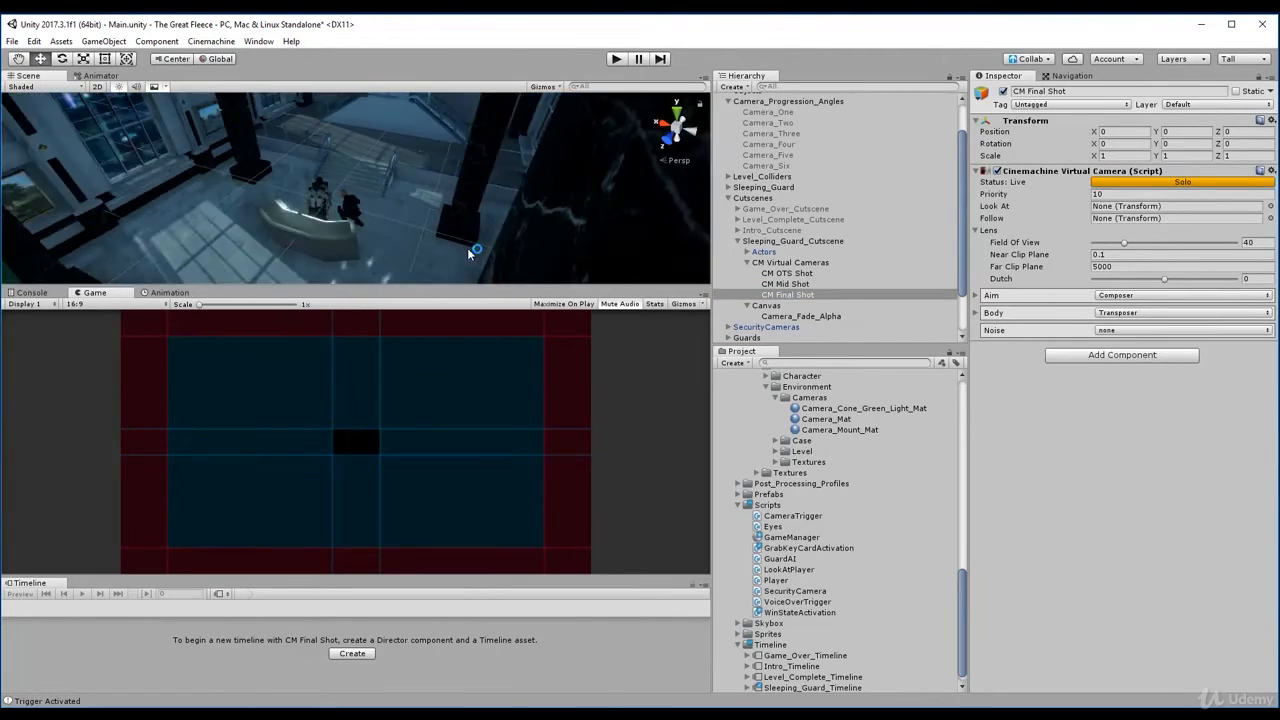
{"action": "scroll", "coordinate": [432, 252], "scroll_direction": "down", "scroll_amount": 4}
{"action": "right_click_drag", "start_coordinate": [434, 252], "coordinate": [436, 212]}
{"action": "scroll", "coordinate": [467, 267], "scroll_direction": "down", "scroll_amount": 1}
{"action": "key", "text": "ctrl+shift+f"}
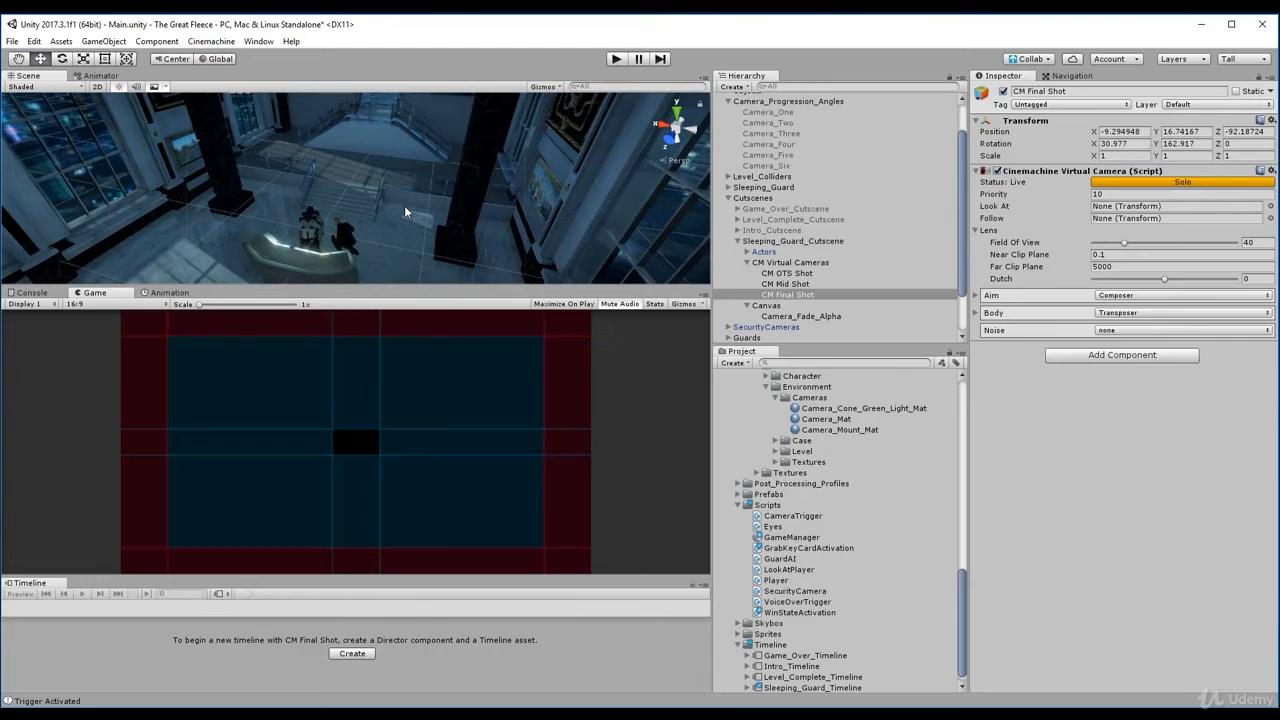
Turn off solo for CM Final Shot and compare its settings with those of CM Mid Shot.
{"action": "left_click", "coordinate": [792, 295]}
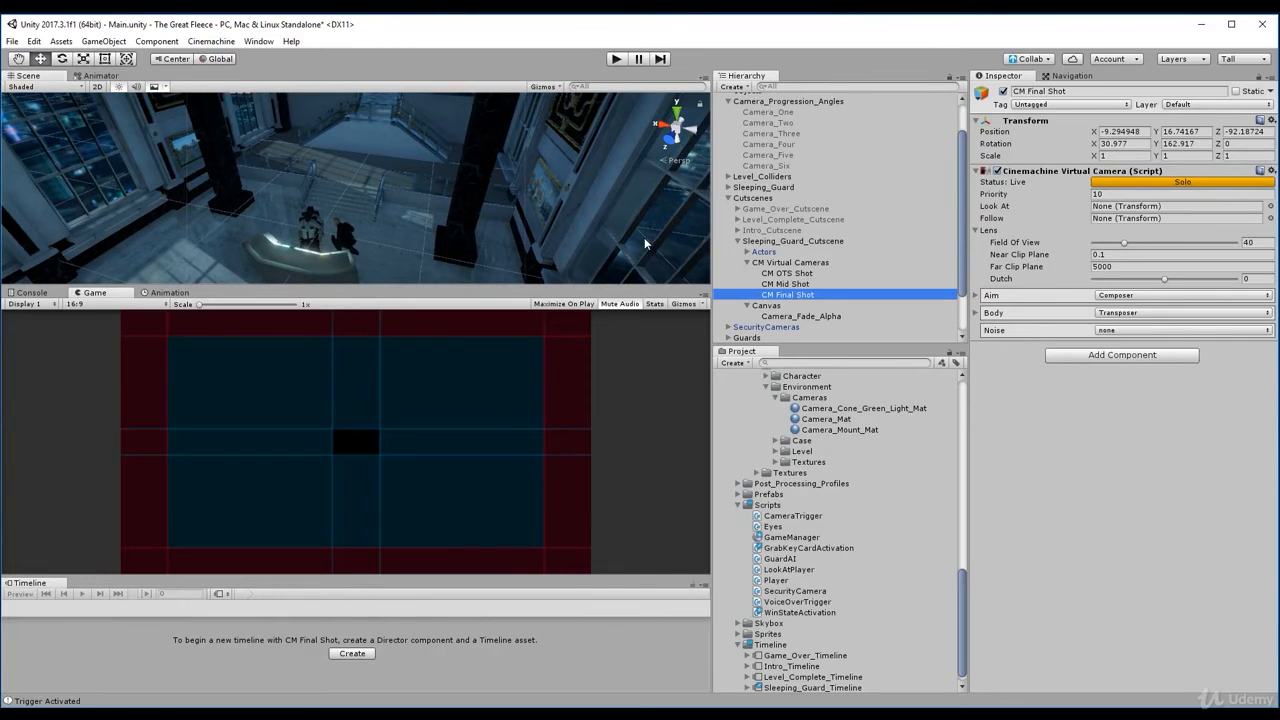
{"action": "left_click", "coordinate": [1110, 186]}
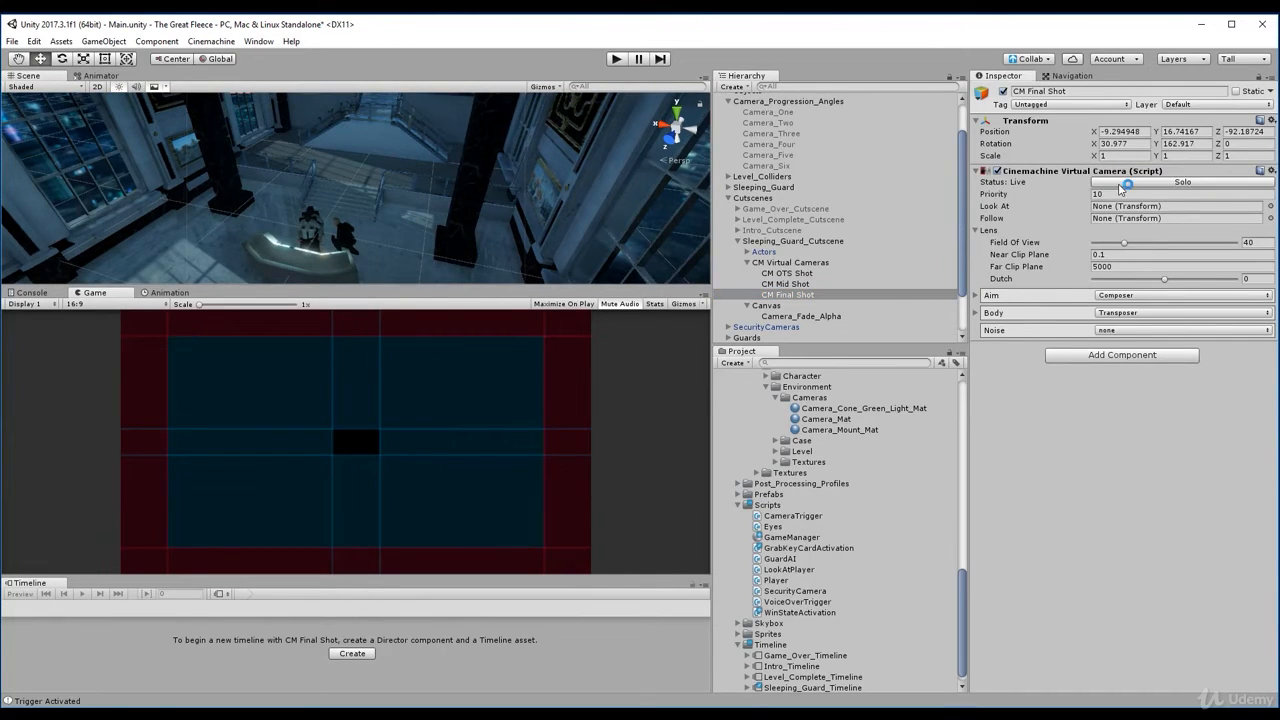
{"action": "left_click", "coordinate": [1120, 186]}
{"action": "left_click", "coordinate": [786, 292]}
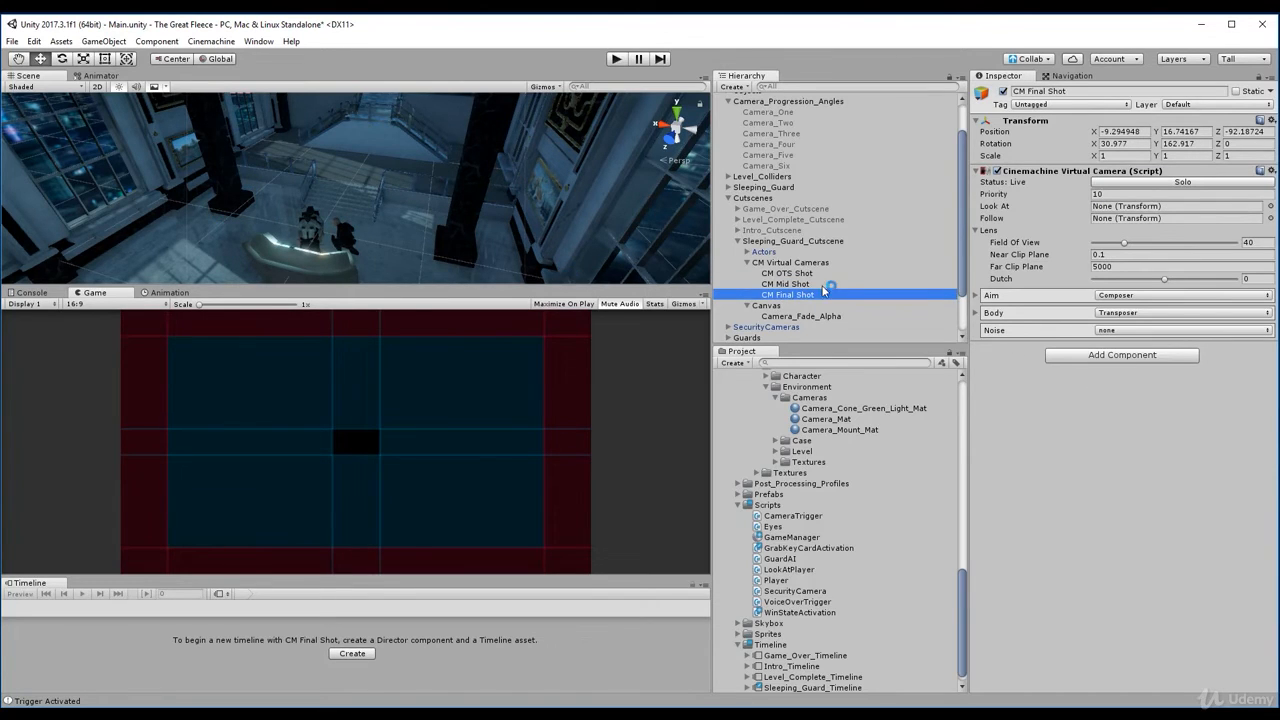
{"action": "left_click", "coordinate": [809, 287]}
{"action": "left_click", "coordinate": [808, 292]}
{"action": "left_click", "coordinate": [806, 287]}
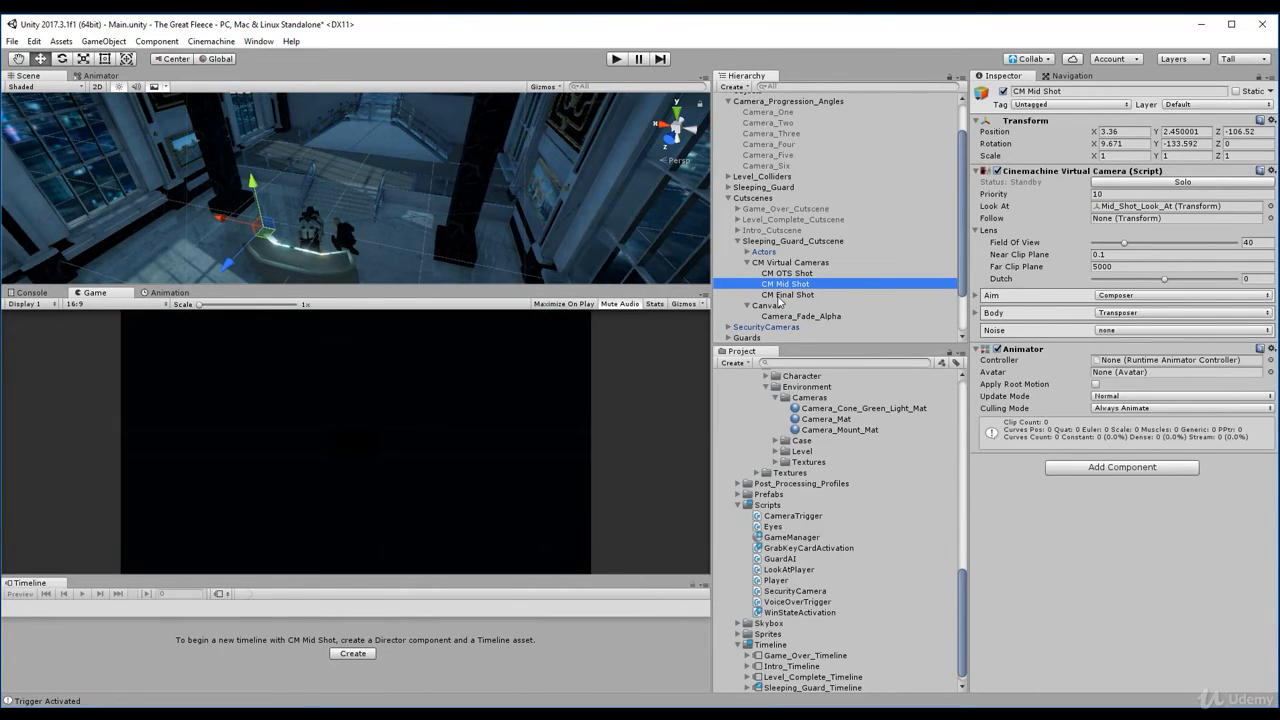
{"action": "left_click", "coordinate": [780, 295]}
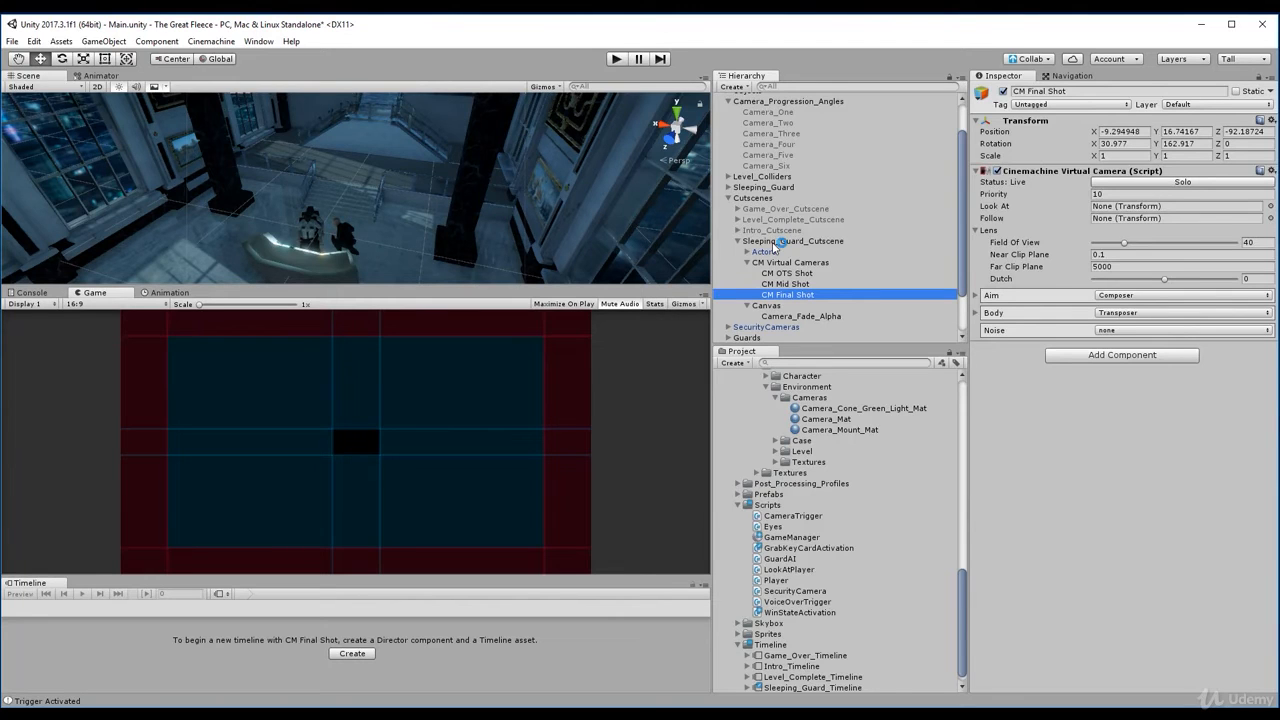
Scrub the Sleeping_Guard_Cutscene timeline through to its final shot and return the playhead to frame 0.
{"action": "left_click", "coordinate": [773, 243]}
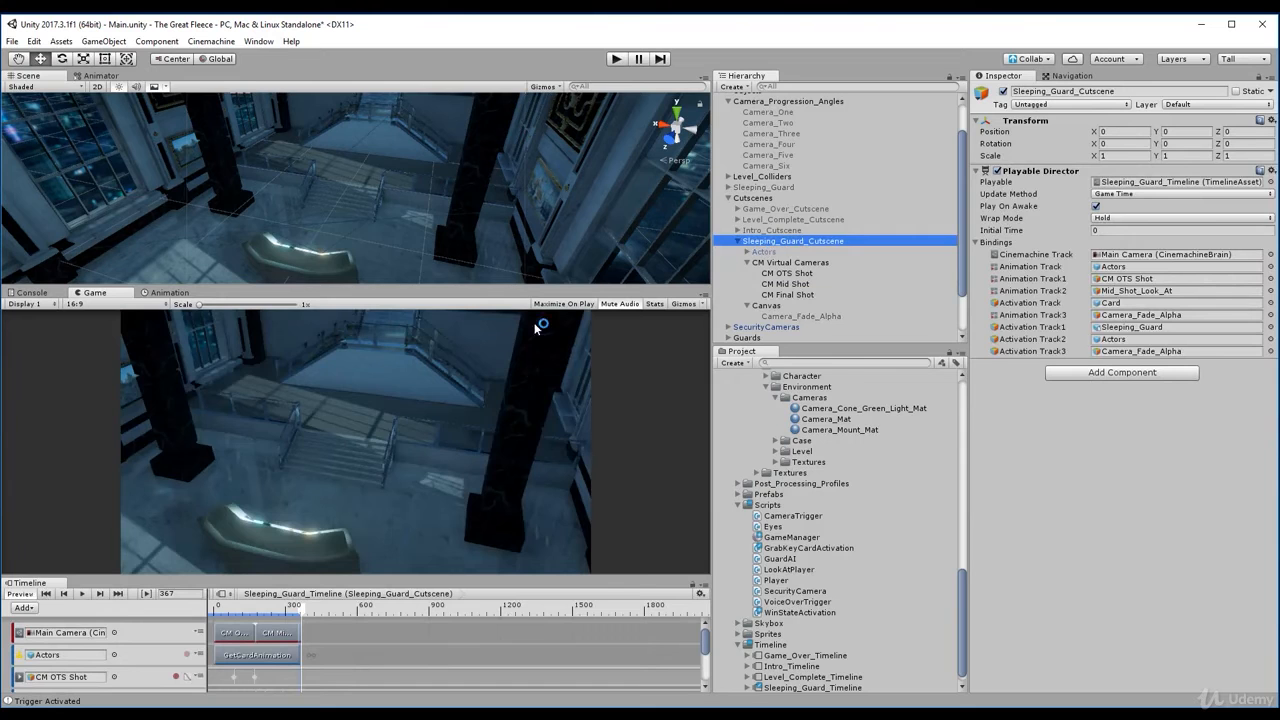
{"action": "left_click", "coordinate": [265, 610]}
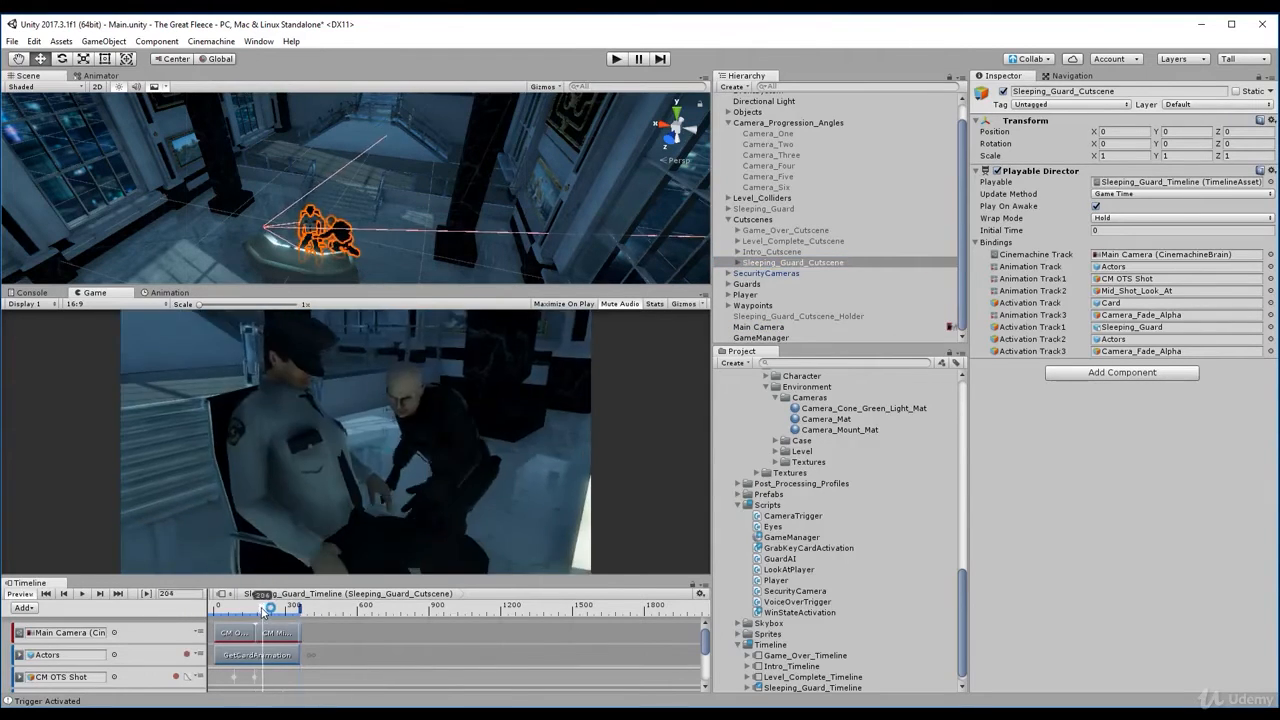
{"action": "left_click_drag", "start_coordinate": [265, 610], "coordinate": [303, 612]}
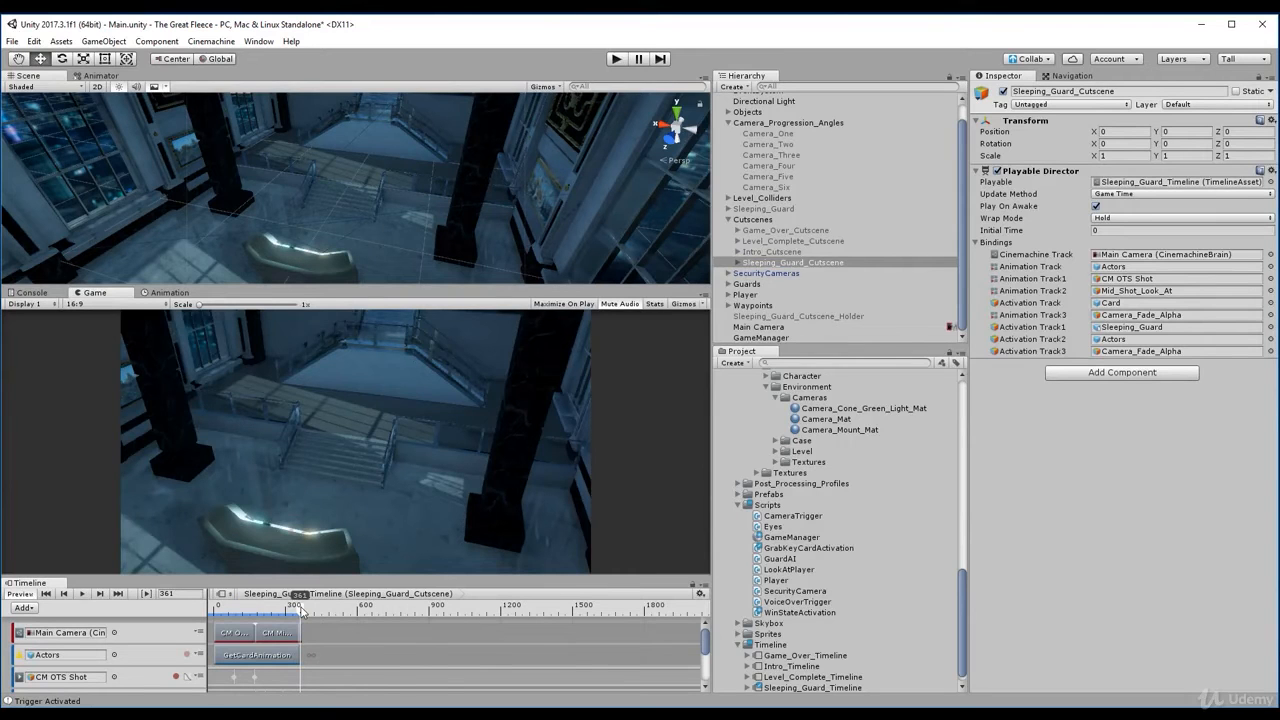
{"action": "left_click_drag", "start_coordinate": [301, 610], "coordinate": [197, 608]}
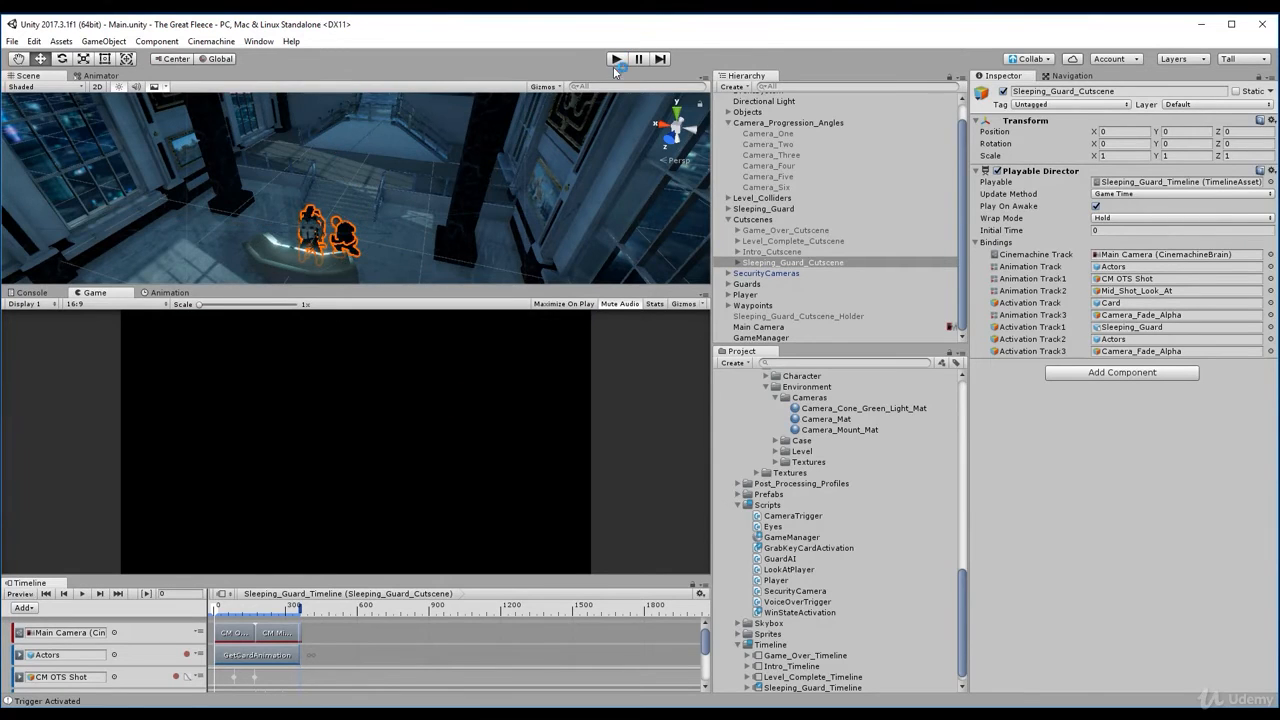
Deactivate the Sleeping_Guard_Cutscene object and collapse the Cutscenes group.
{"action": "left_click", "coordinate": [783, 264]}
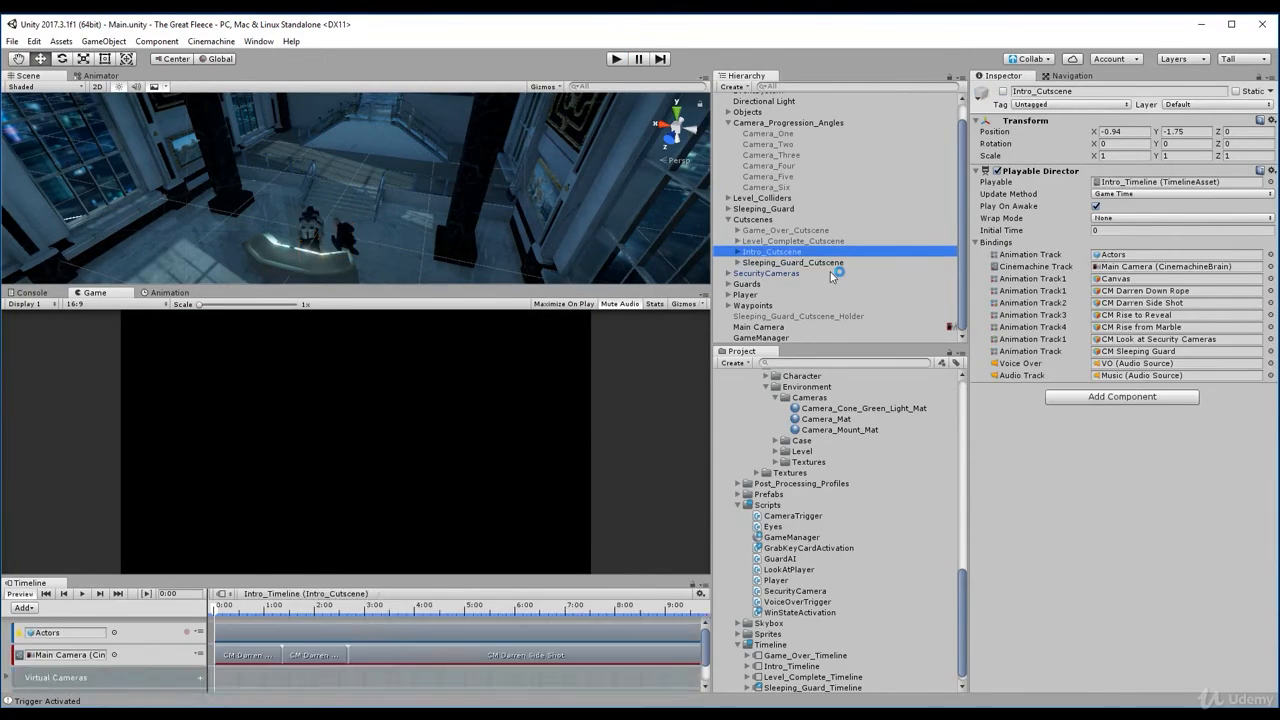
{"action": "left_click", "coordinate": [1003, 91]}
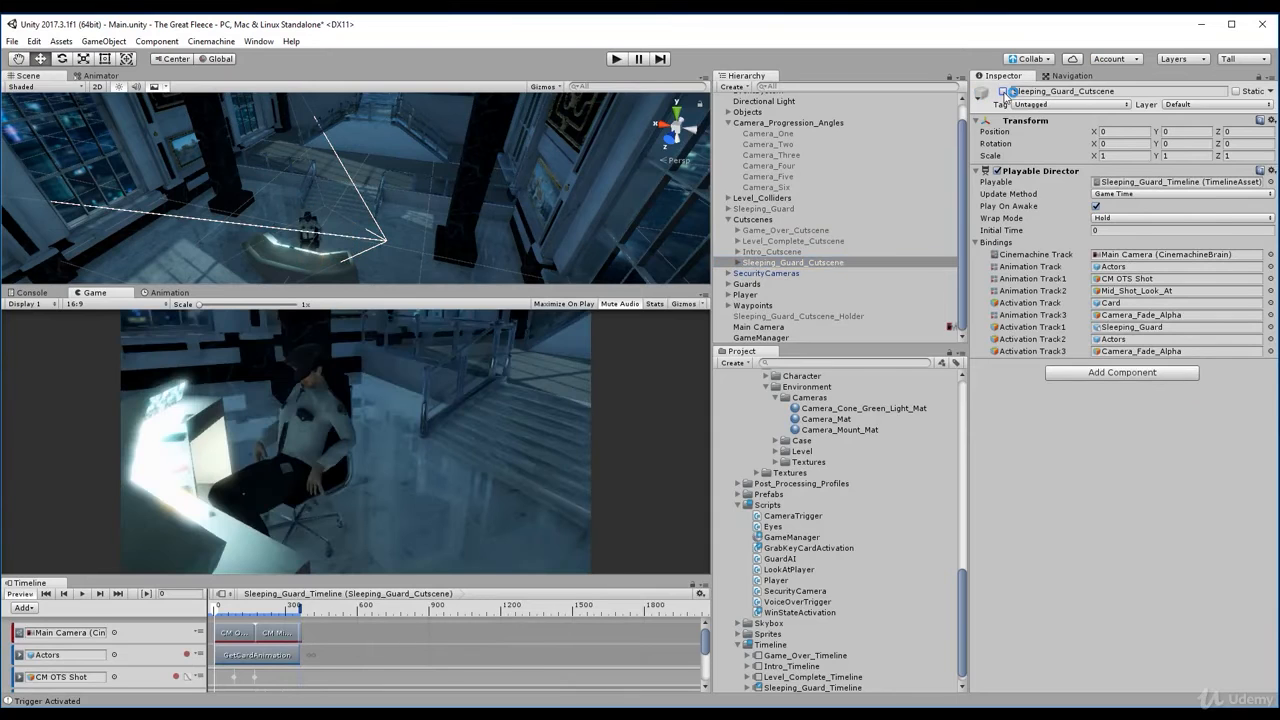
{"action": "left_click", "coordinate": [763, 220]}
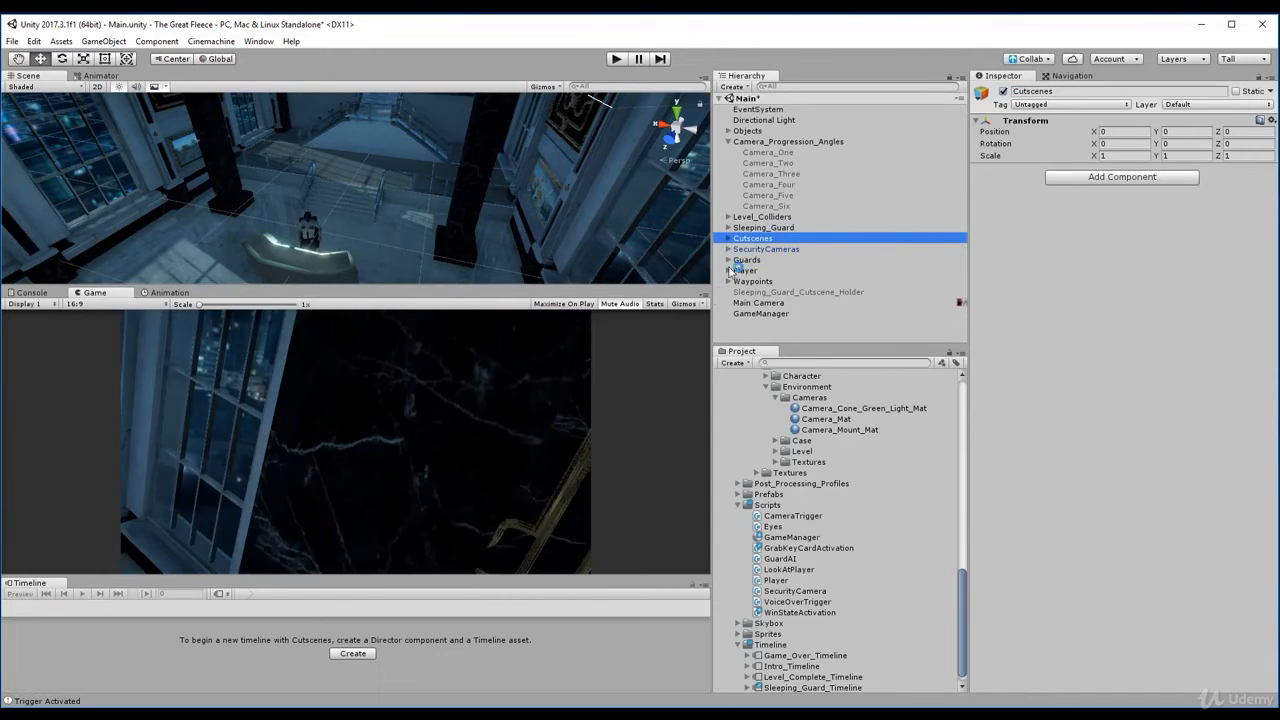
Play-test the level through the sleeping guard cutscene, and deactivate the Sleeping_Guard_Cutscene object in the running game.
{"action": "left_click", "coordinate": [616, 59]}
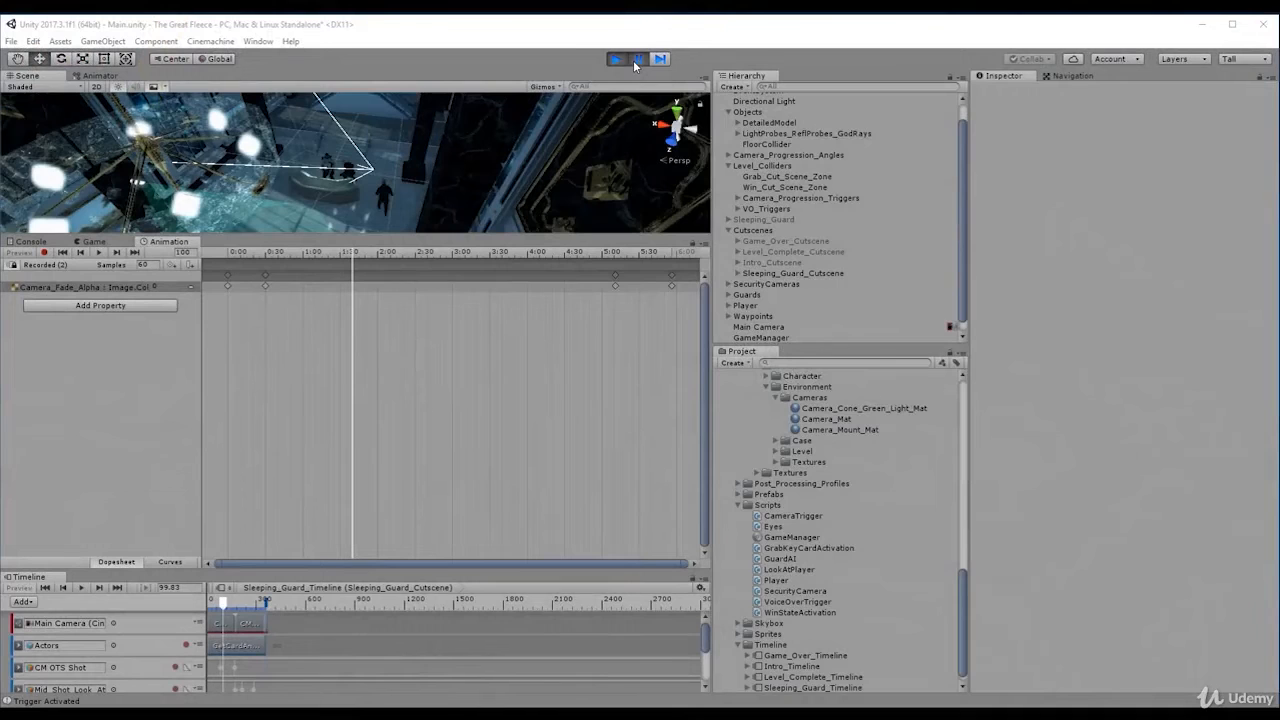
{"action": "left_click", "coordinate": [638, 60]}
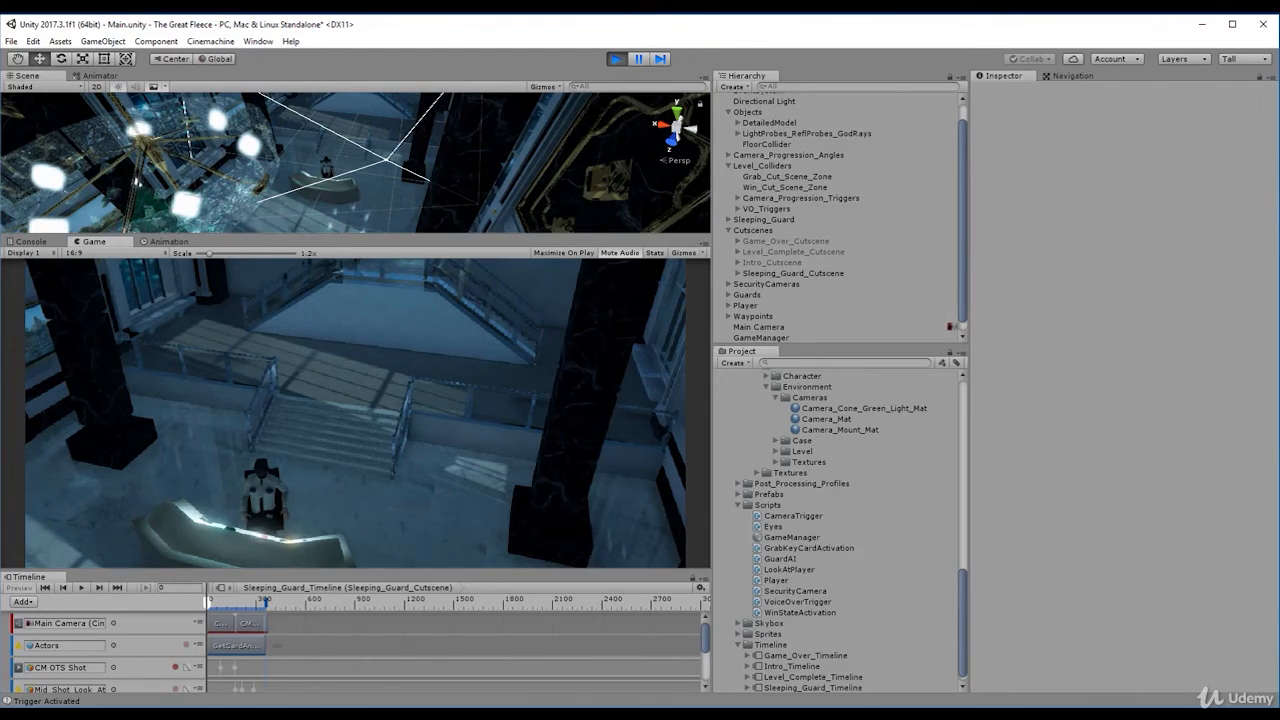
{"action": "left_click", "coordinate": [786, 274]}
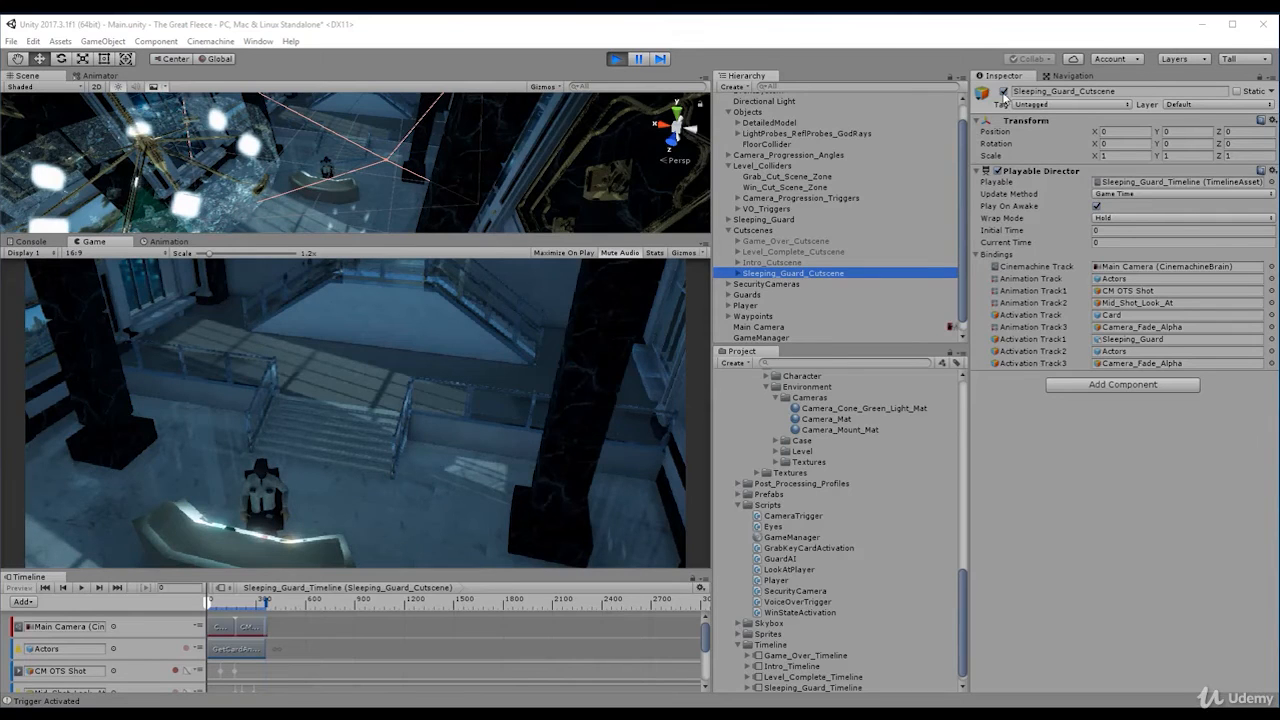
{"action": "left_click", "coordinate": [1003, 92]}
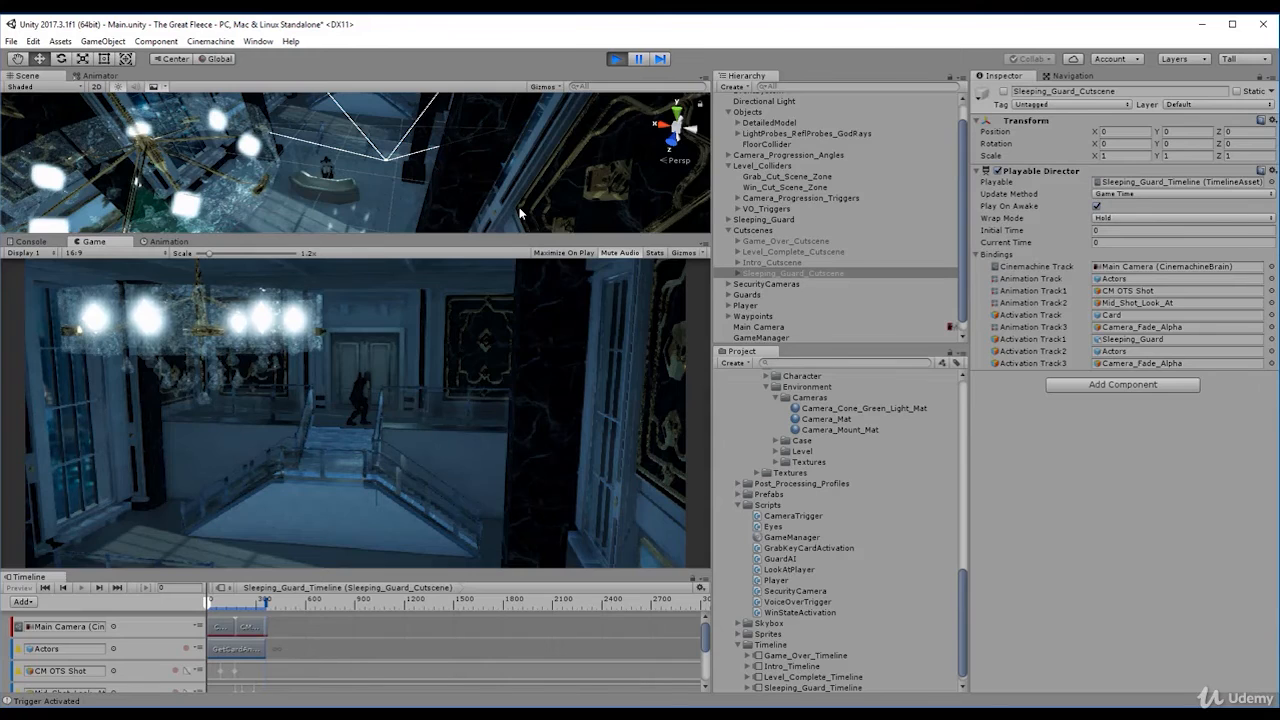
Add an Activation Track at the end of the Sleeping_Guard_Cutscene object's timeline.
{"action": "left_click", "coordinate": [785, 272]}
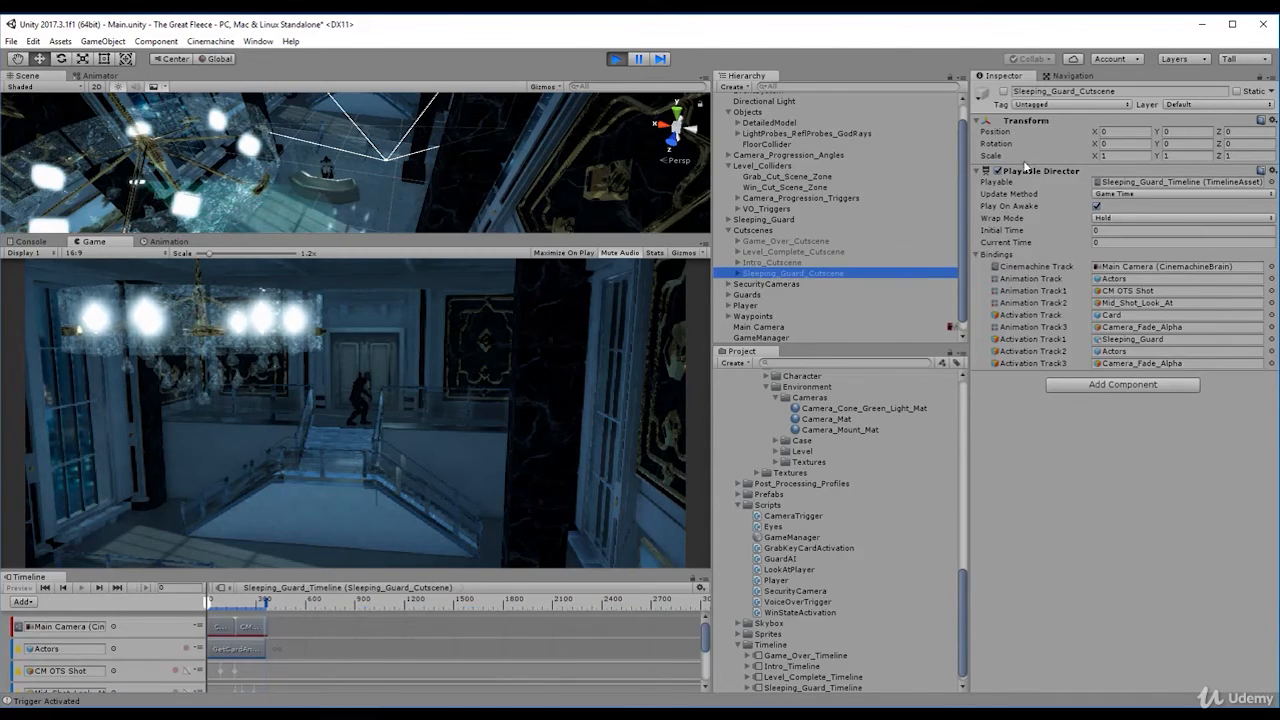
{"action": "left_click_drag", "start_coordinate": [706, 643], "coordinate": [706, 676]}
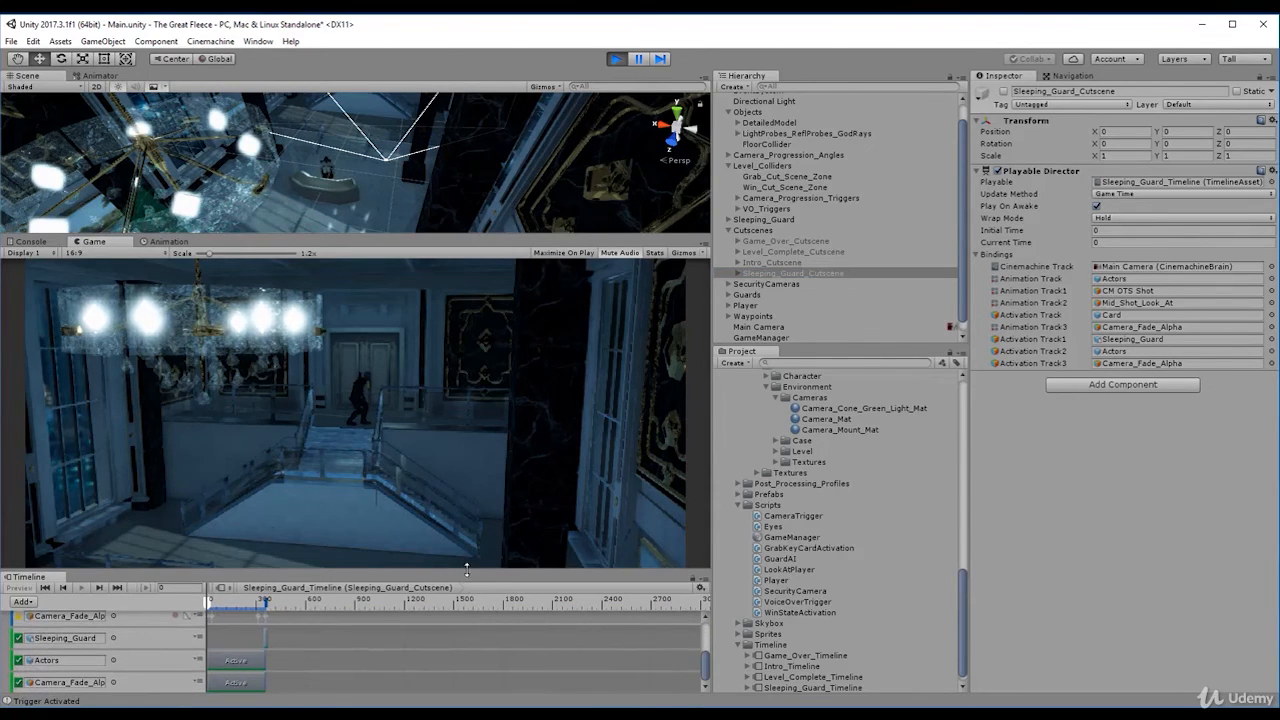
{"action": "left_click_drag", "start_coordinate": [466, 569], "coordinate": [497, 526]}
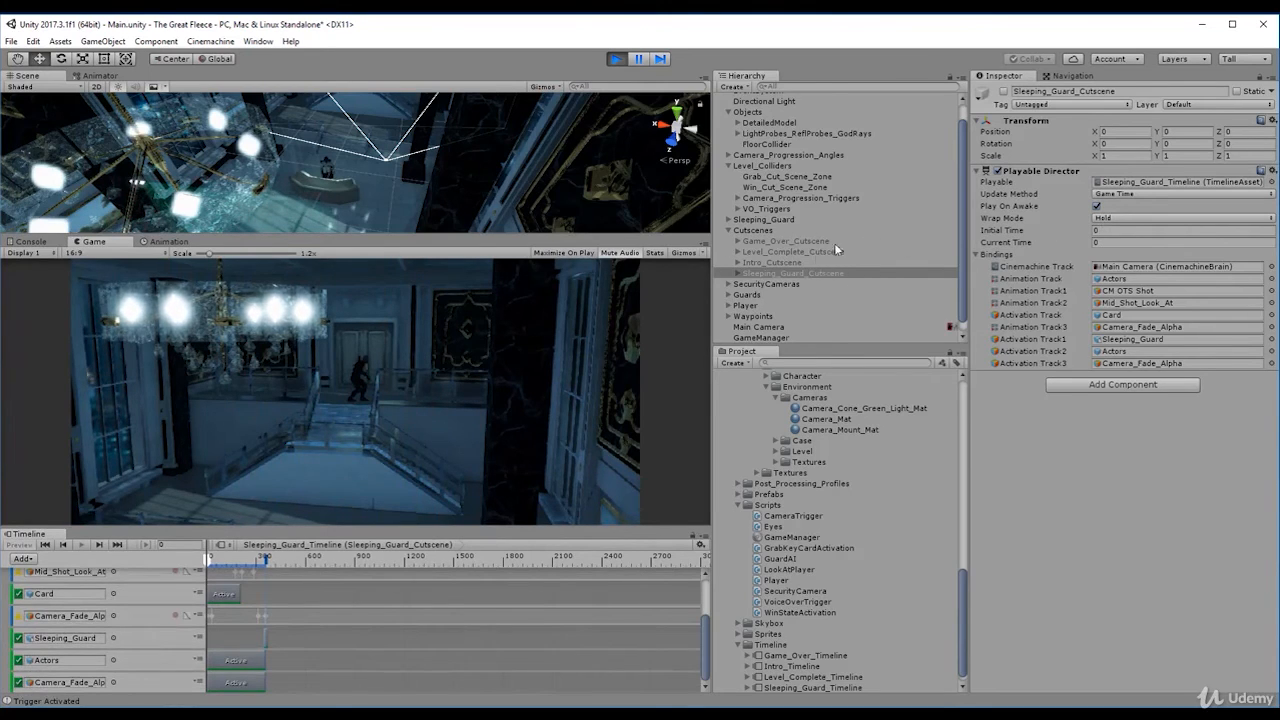
{"action": "left_click", "coordinate": [753, 230]}
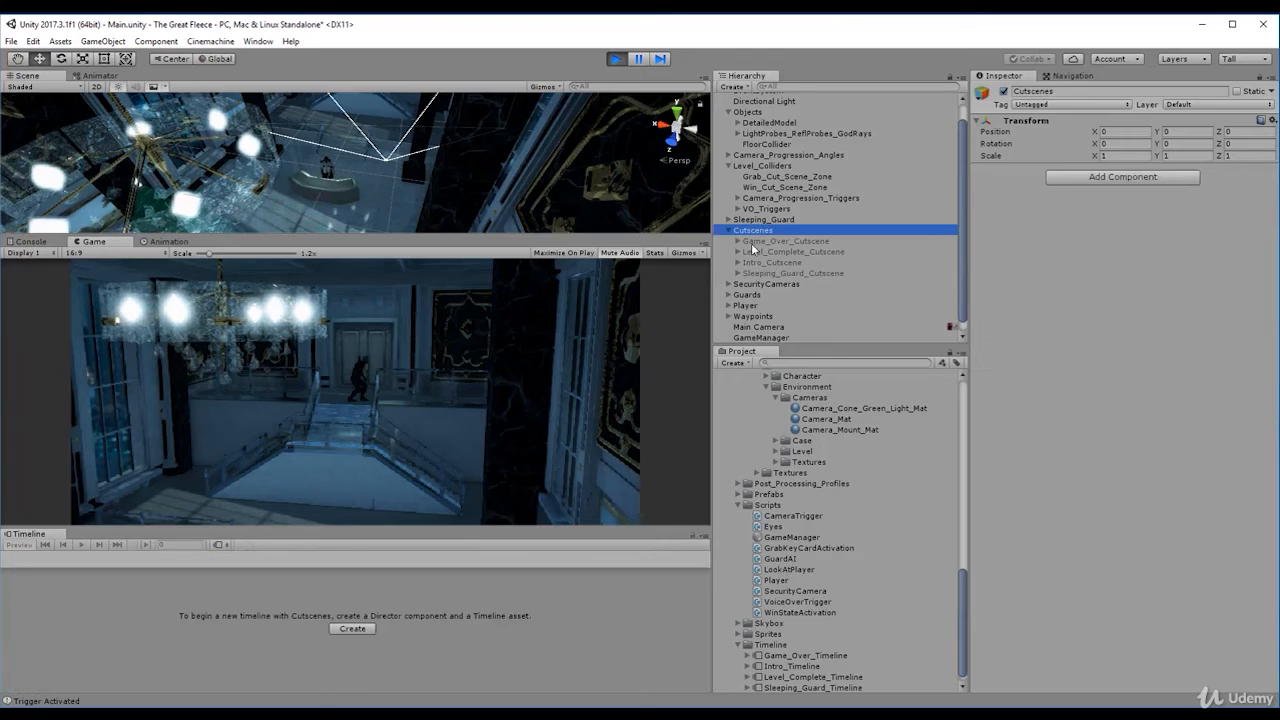
{"action": "left_click", "coordinate": [805, 269]}
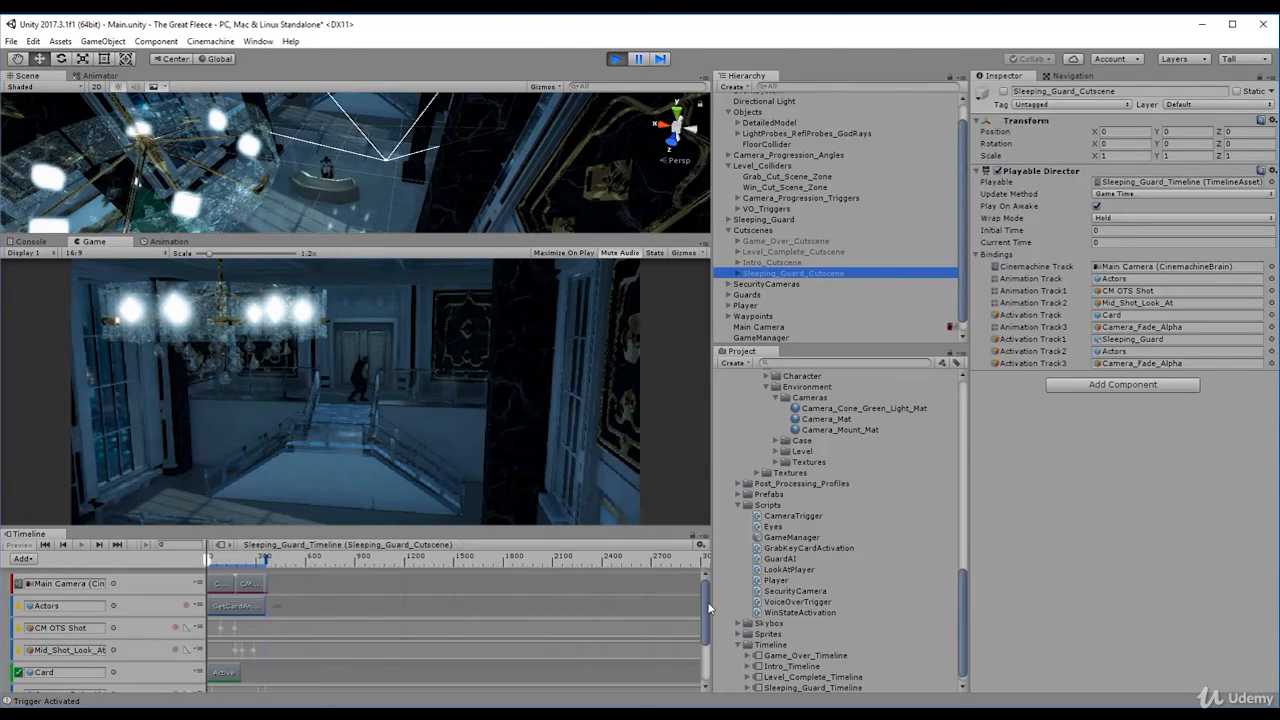
{"action": "left_click_drag", "start_coordinate": [708, 607], "coordinate": [708, 647]}
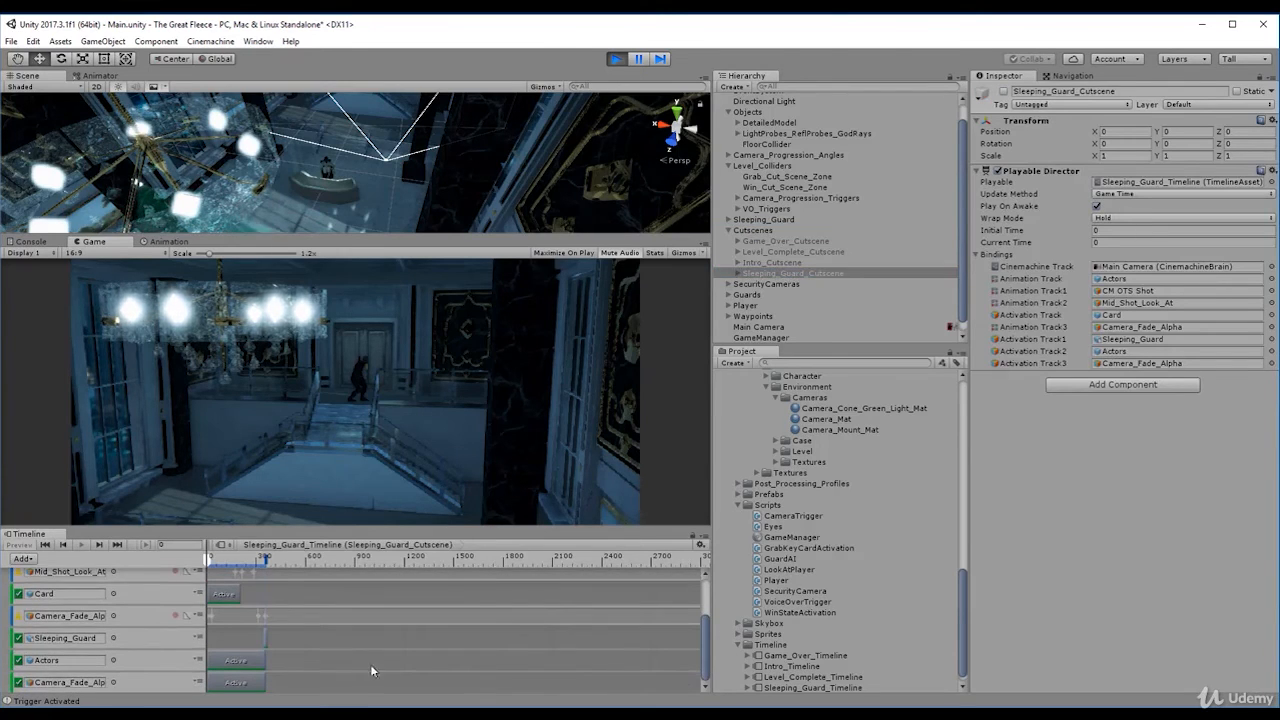
{"action": "left_click", "coordinate": [23, 557]}
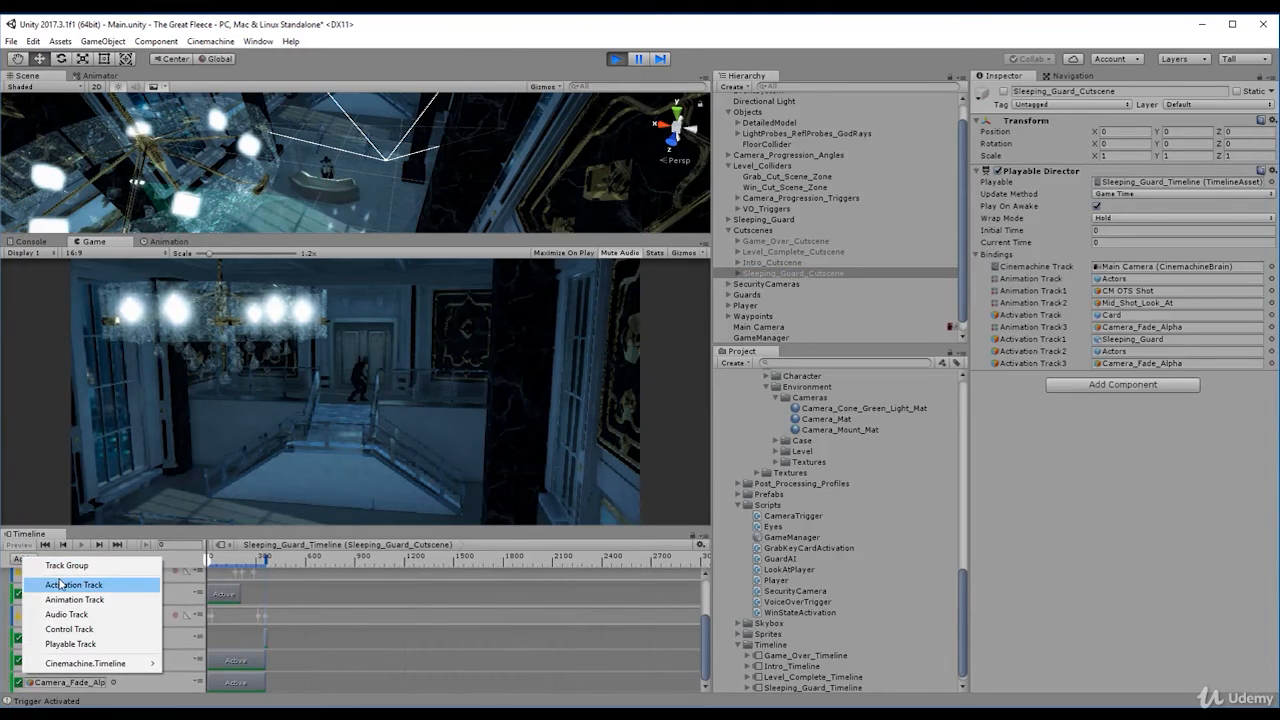
{"action": "left_click", "coordinate": [62, 584]}
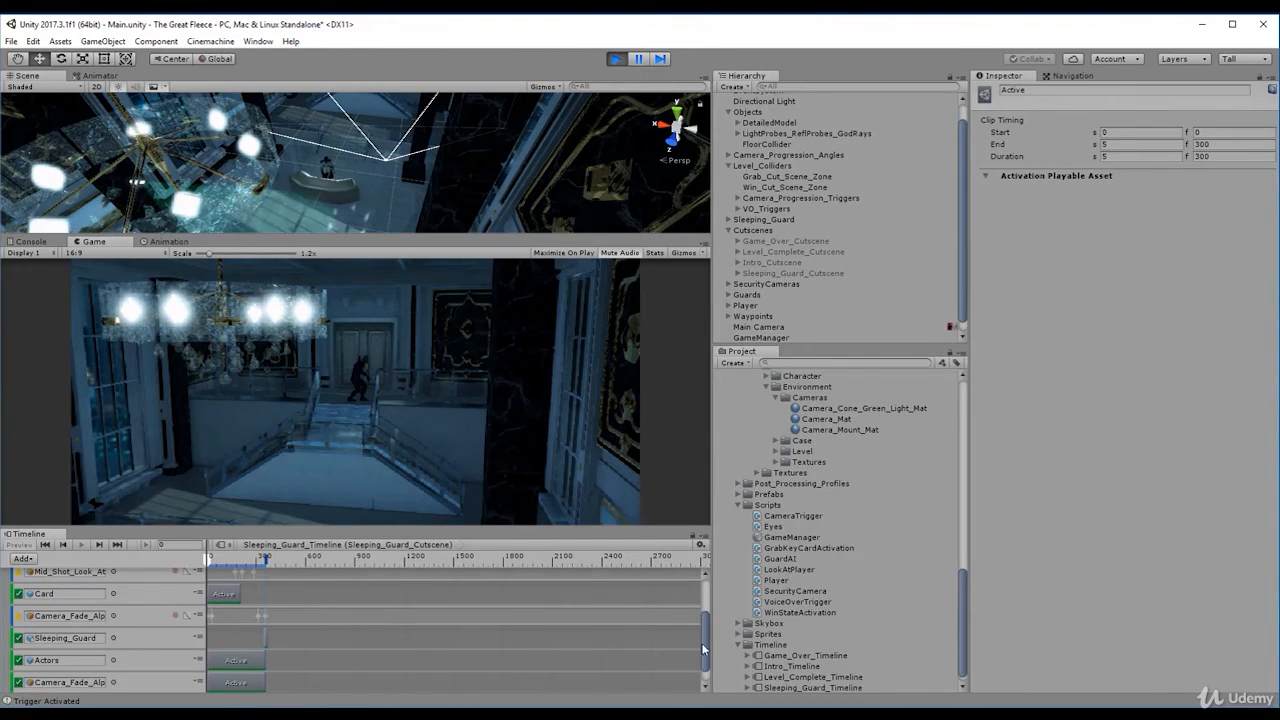
{"action": "left_click_drag", "start_coordinate": [703, 649], "coordinate": [703, 662]}
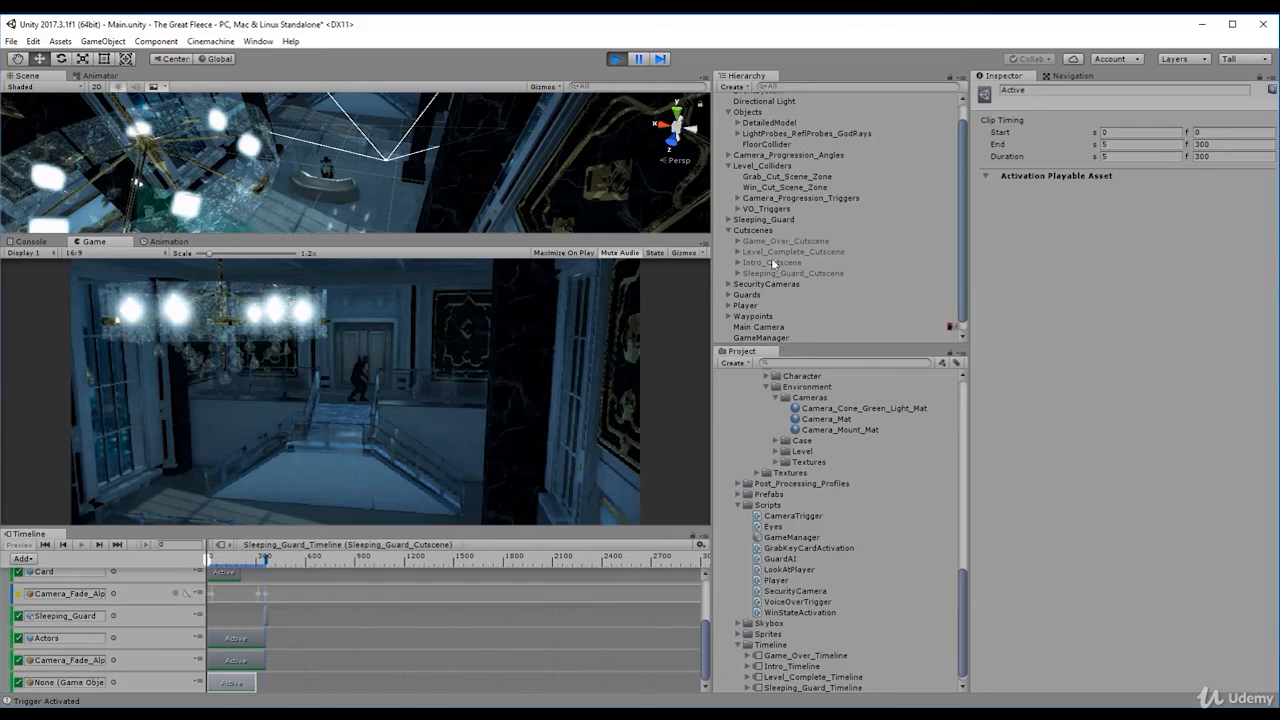
Bind the Cutscenes object to the new activation track and extend its Active clip to end at frame 359.
{"action": "left_click_drag", "start_coordinate": [757, 232], "coordinate": [169, 608]}
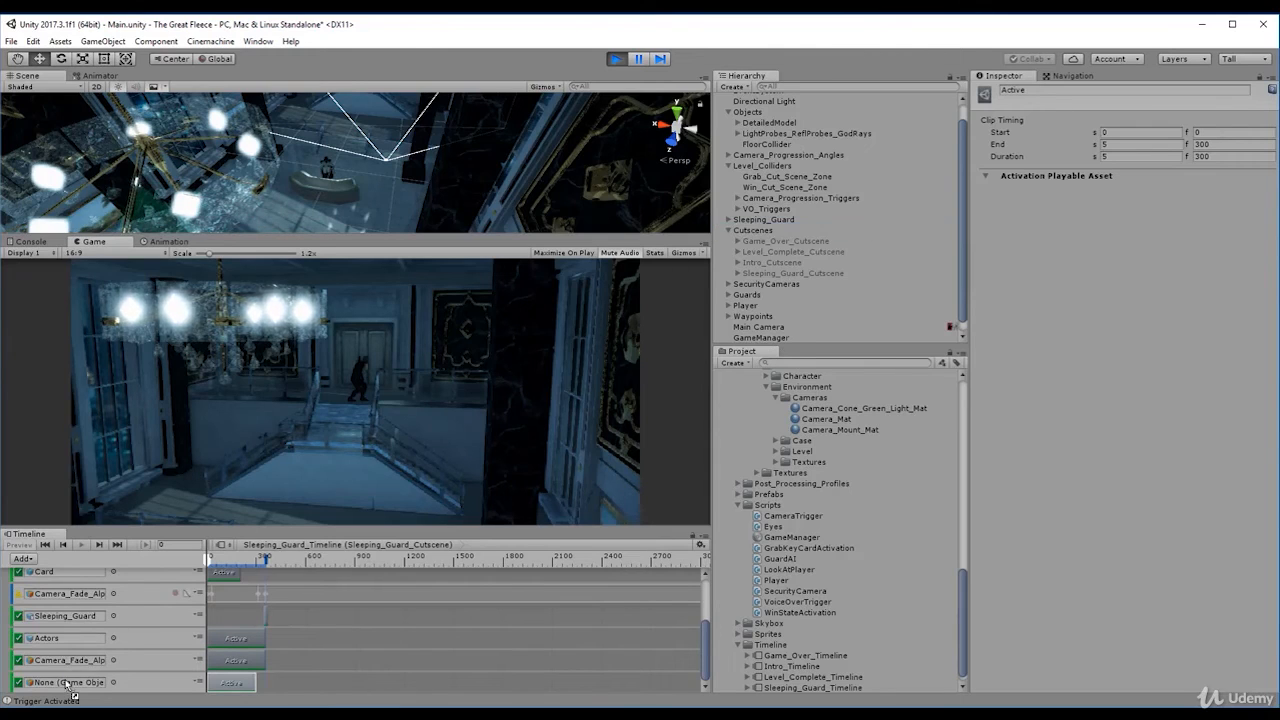
{"action": "left_click_drag", "start_coordinate": [67, 684], "coordinate": [68, 684]}
{"action": "left_click_drag", "start_coordinate": [253, 679], "coordinate": [260, 678]}
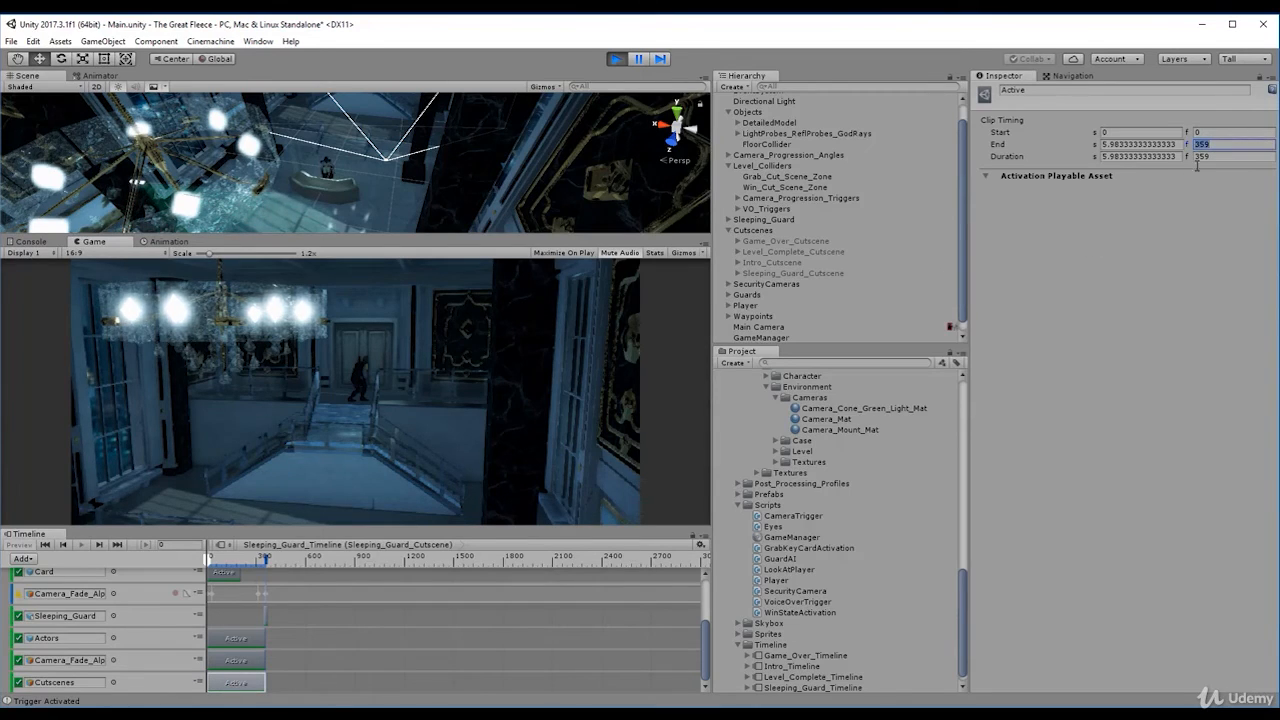
Stop the running game and bind the Cutscenes object to the new activation track again in edit mode.
{"action": "left_click", "coordinate": [619, 59]}
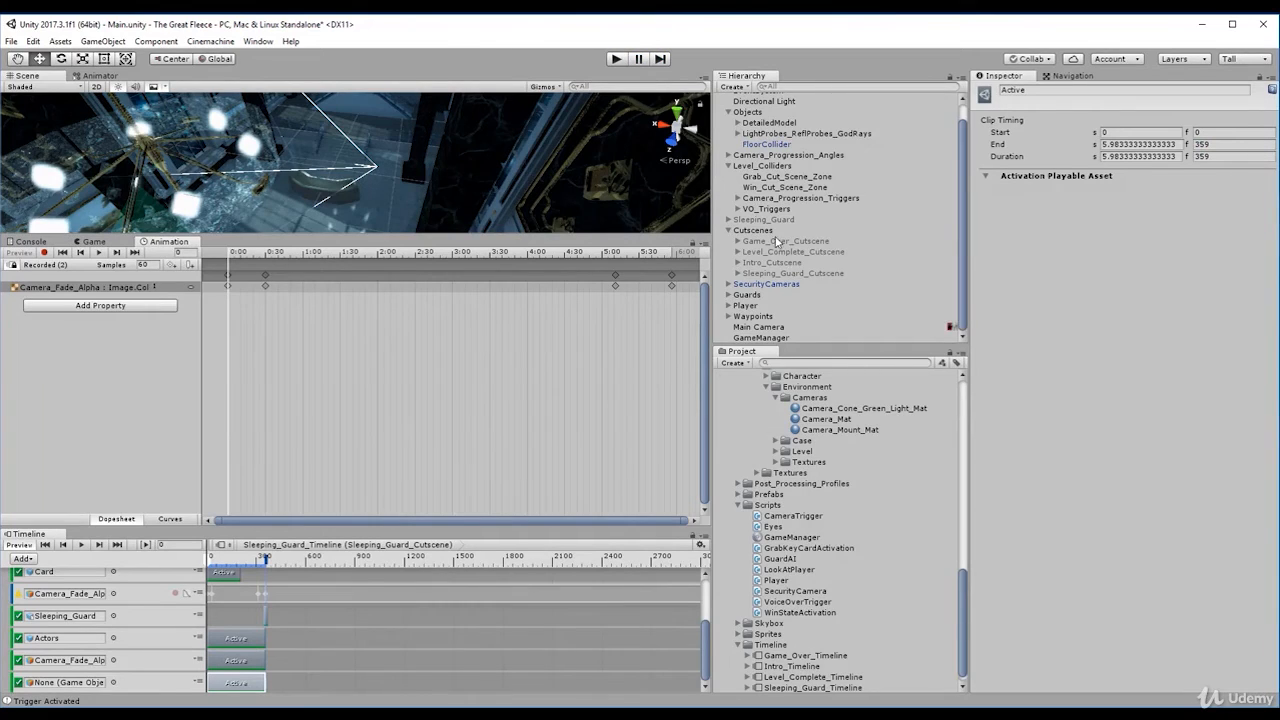
{"action": "left_click_drag", "start_coordinate": [766, 232], "coordinate": [74, 685]}
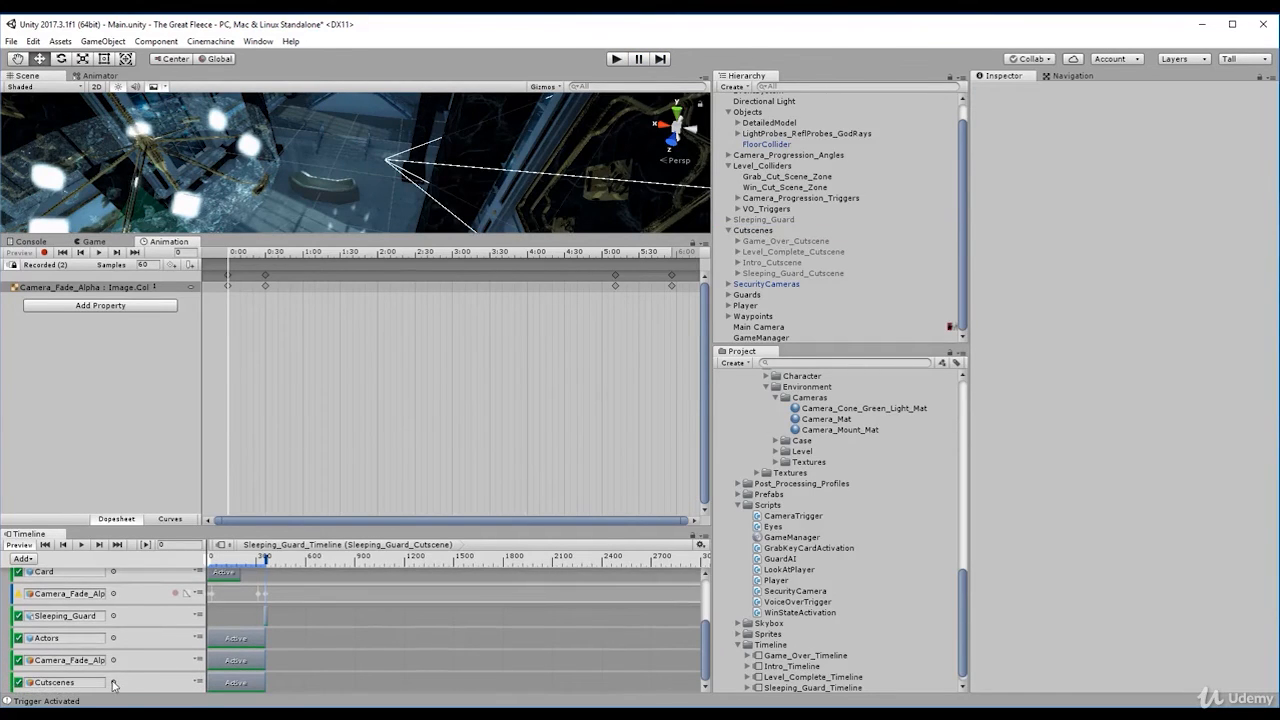
Check the settings of Grab_Cut_Scene_Zone, play-test the cutscene again and enlarge the Sleeping_Guard_Cutscene timeline to view all its tracks.
{"action": "left_click", "coordinate": [797, 177]}
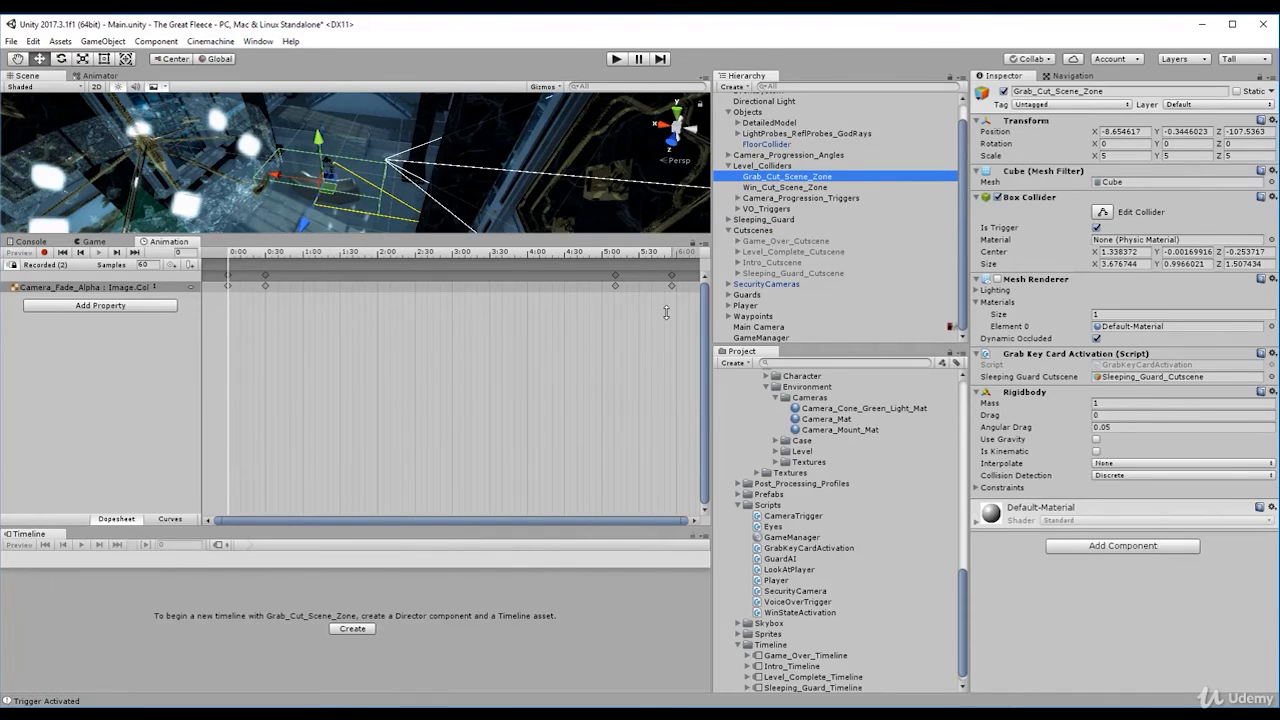
{"action": "left_click", "coordinate": [617, 59]}
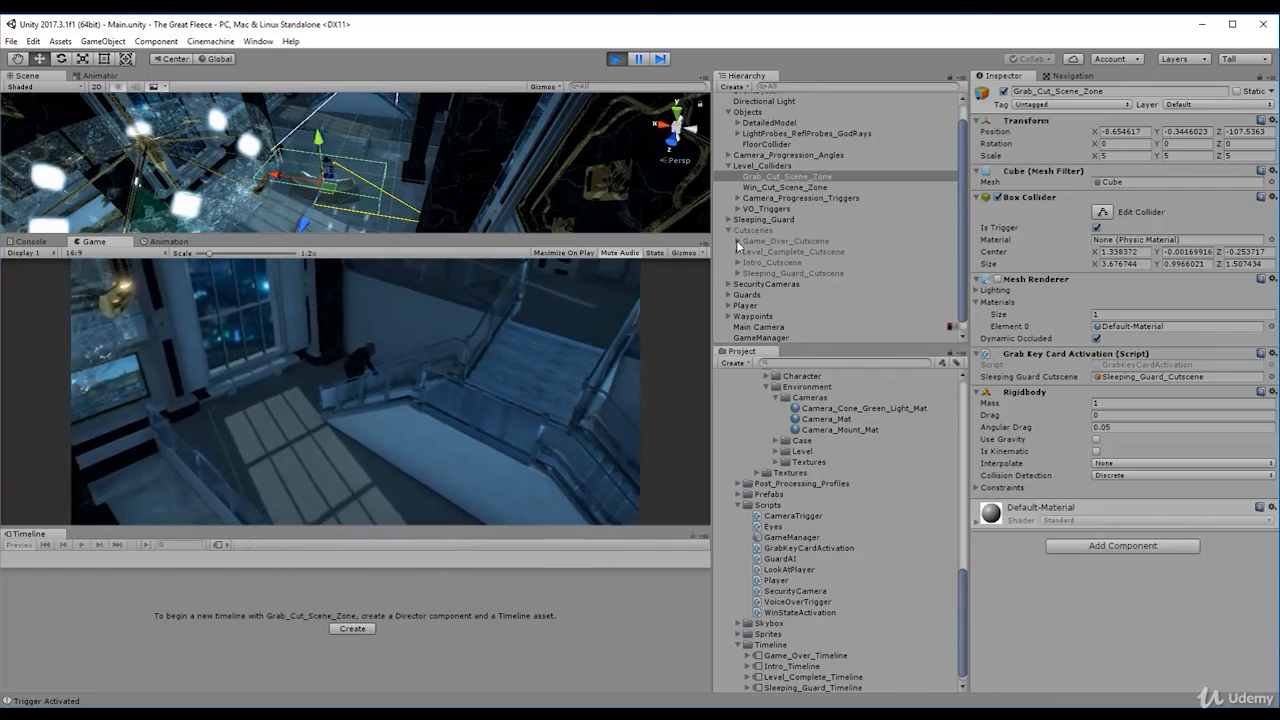
{"action": "left_click", "coordinate": [773, 272]}
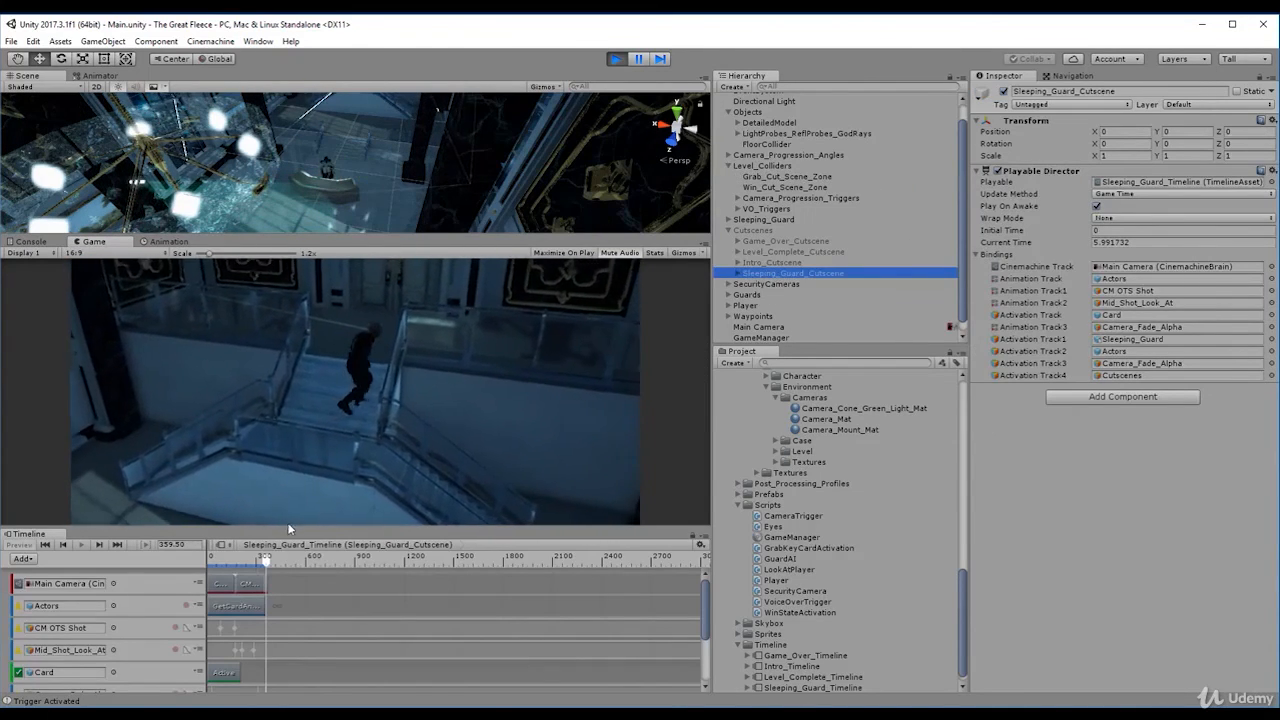
{"action": "left_click_drag", "start_coordinate": [289, 528], "coordinate": [288, 432]}
Scrub the Sleeping_Guard_Cutscene timeline back to frame 93 and compare the clip timings of CM Mid Shot and CM Final Shot.
{"action": "left_click", "coordinate": [262, 460]}
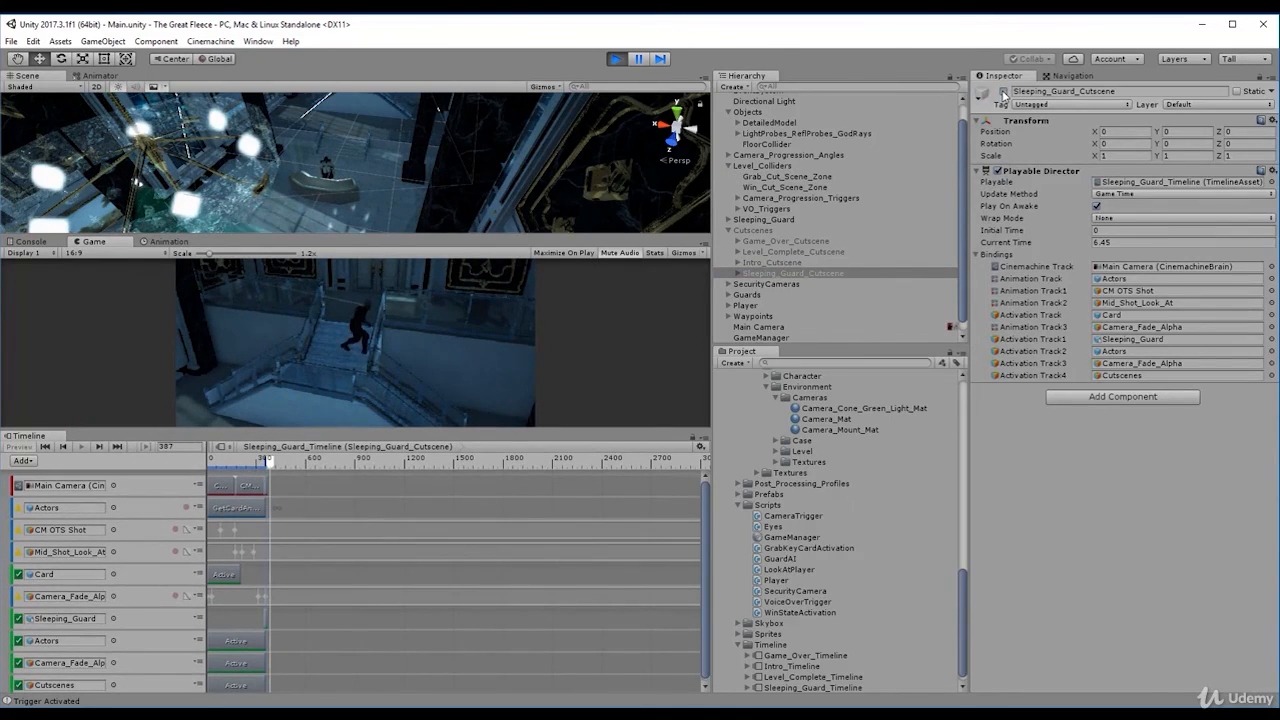
{"action": "mouse_move", "coordinate": [271, 463]}
{"action": "left_mouse_down"}
{"action": "mouse_move", "coordinate": [246, 473]}
{"action": "mouse_move", "coordinate": [266, 464]}
{"action": "mouse_move", "coordinate": [243, 463]}
{"action": "mouse_move", "coordinate": [278, 461]}
{"action": "mouse_move", "coordinate": [256, 460]}
{"action": "left_mouse_up"}
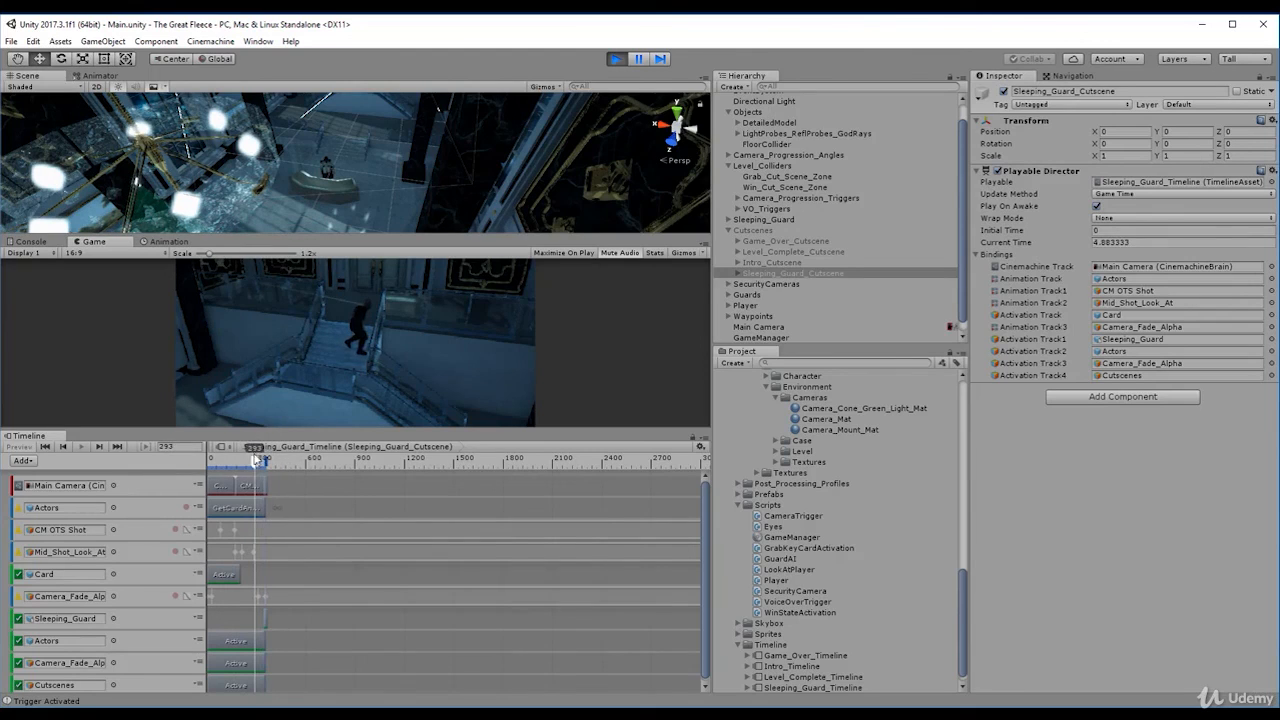
{"action": "left_click", "coordinate": [245, 488]}
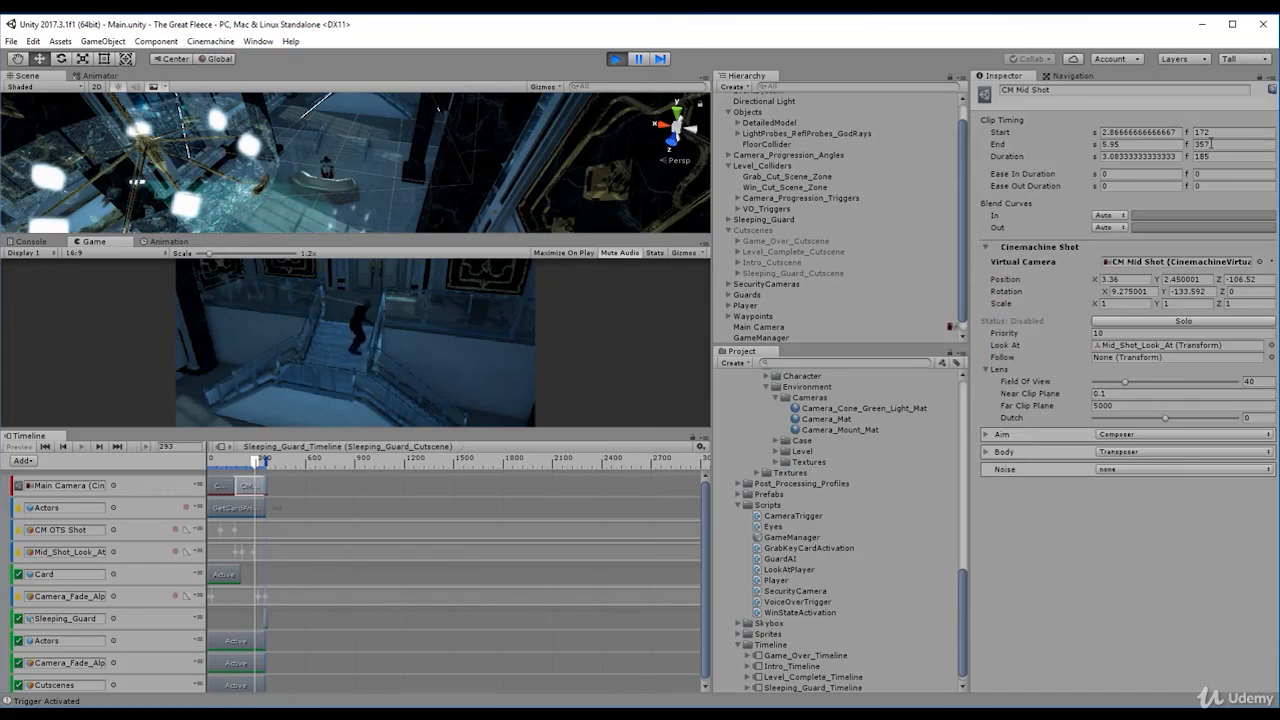
{"action": "left_click", "coordinate": [267, 485]}
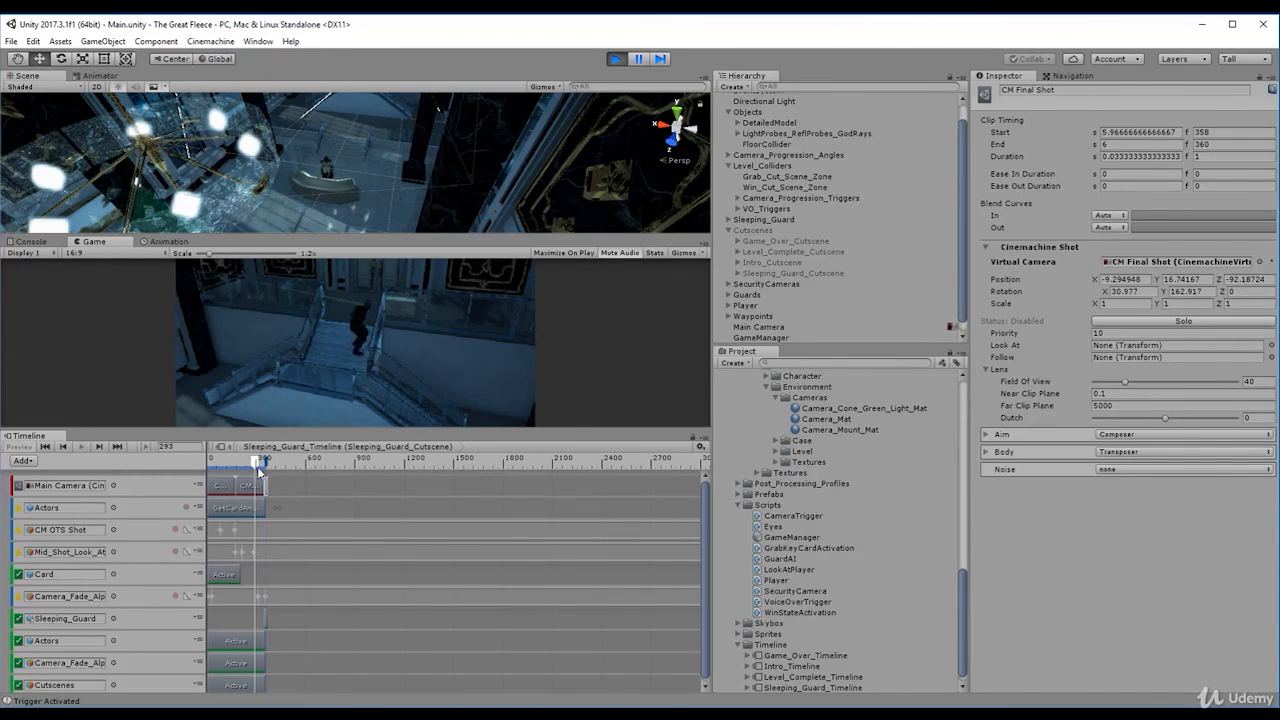
{"action": "left_click_drag", "start_coordinate": [257, 461], "coordinate": [222, 461]}
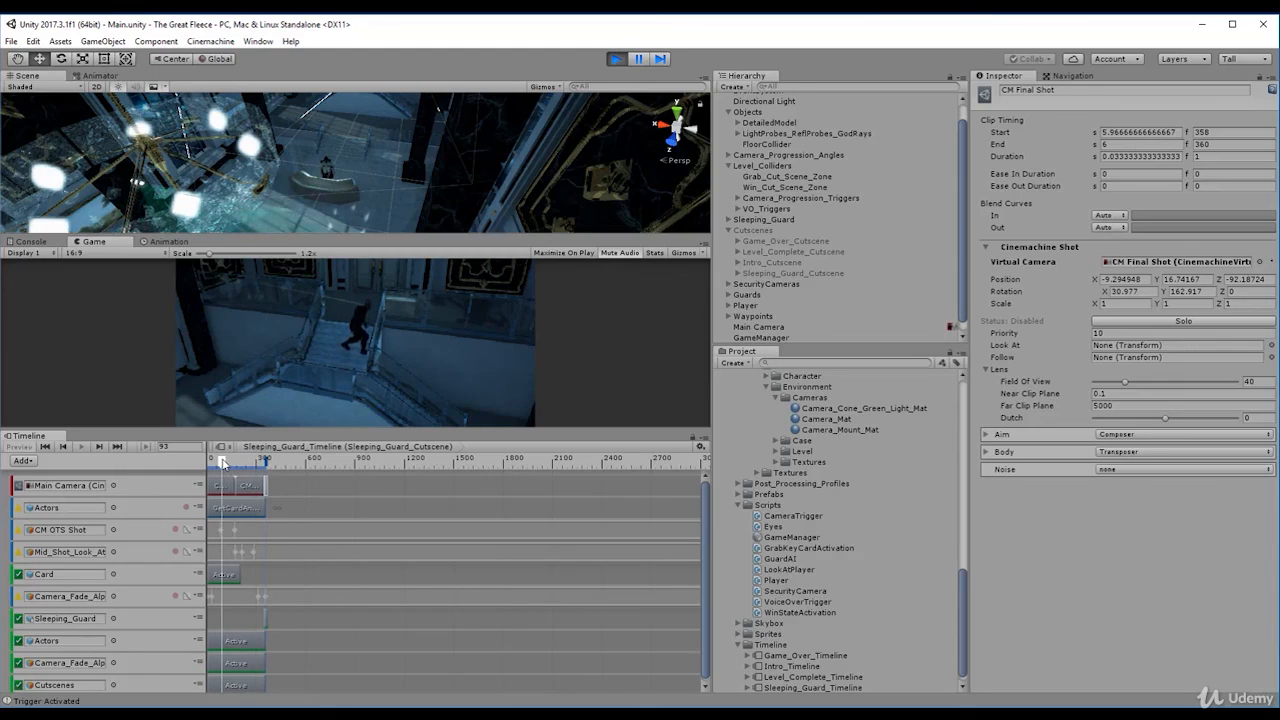